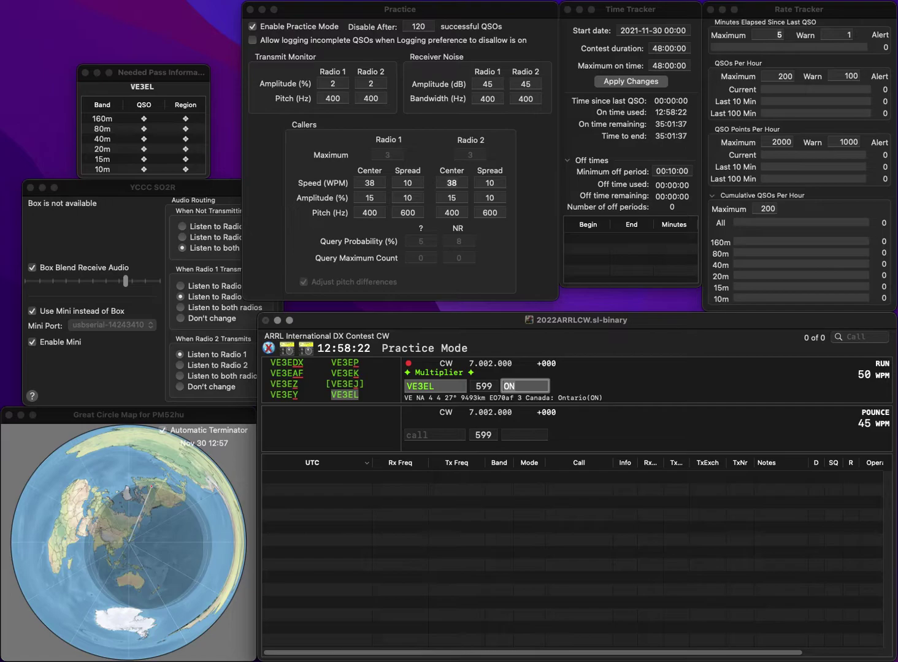
- Log the practice contact with callsign AA9UF and received exchange IL
{"action": "type", "text": "AA9U"}
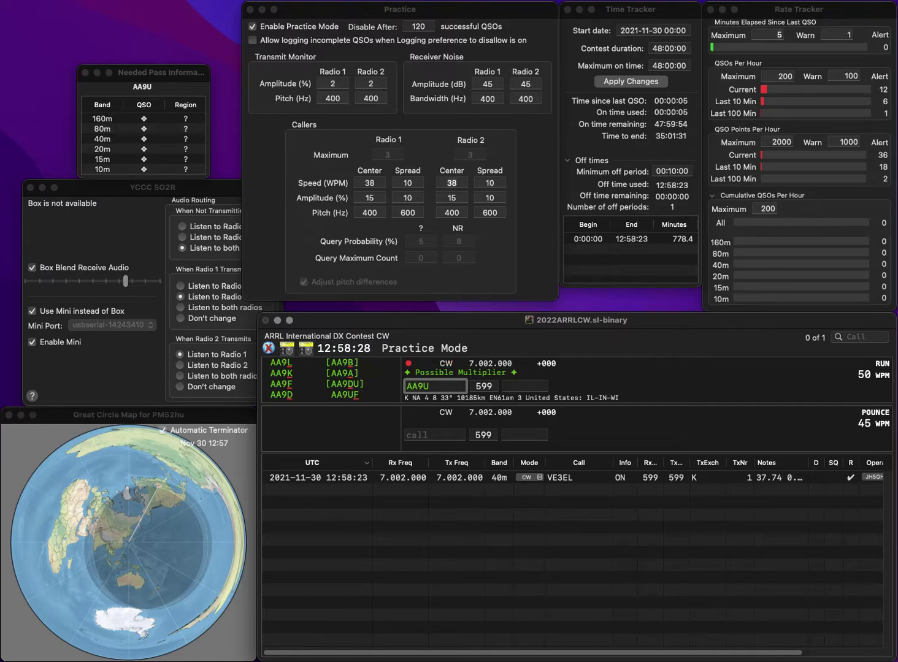
{"action": "key", "text": "BackSpace"}
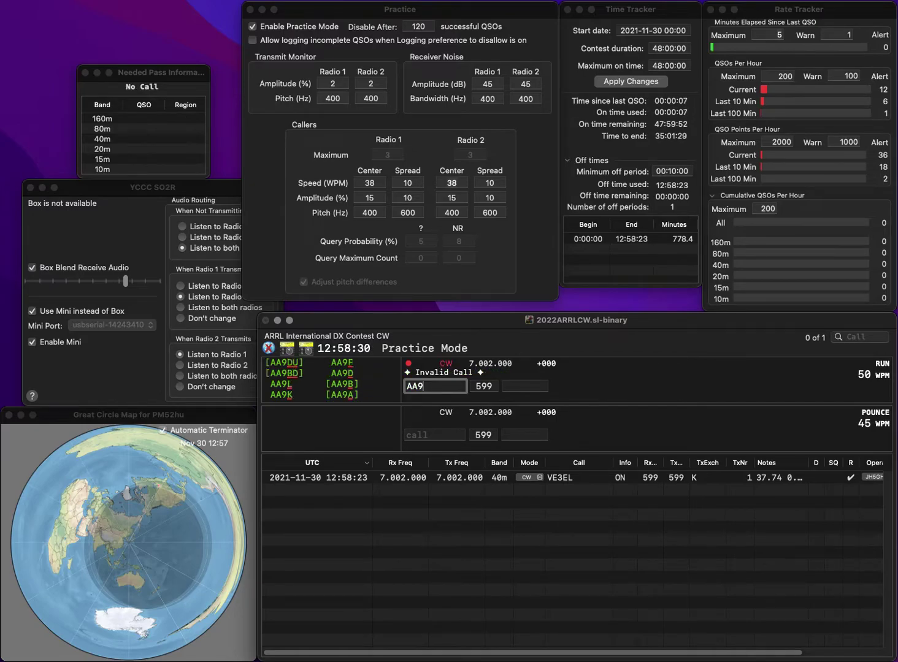
{"action": "type", "text": "UF"}
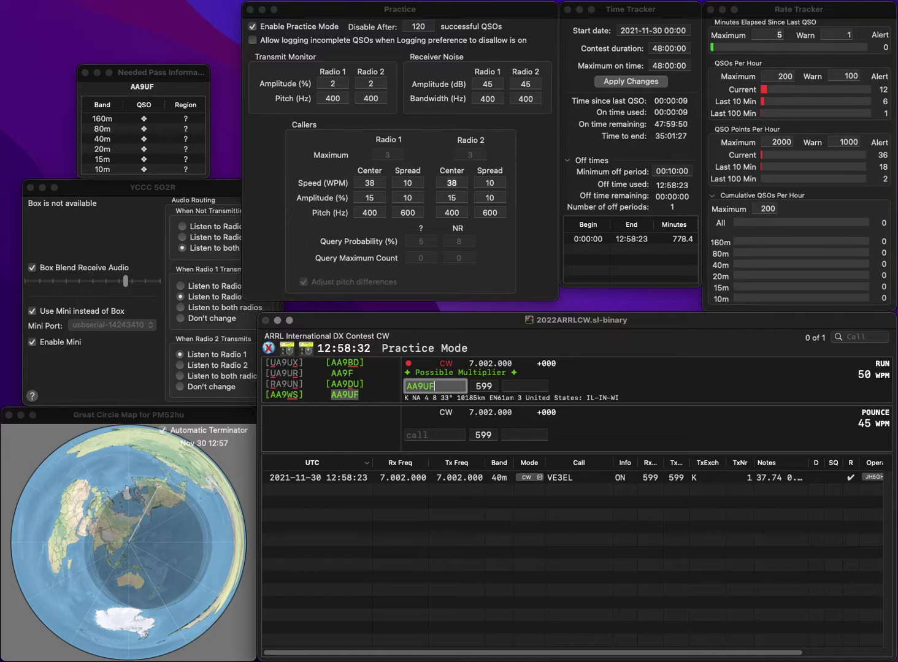
{"action": "left_click", "coordinate": [524, 386]}
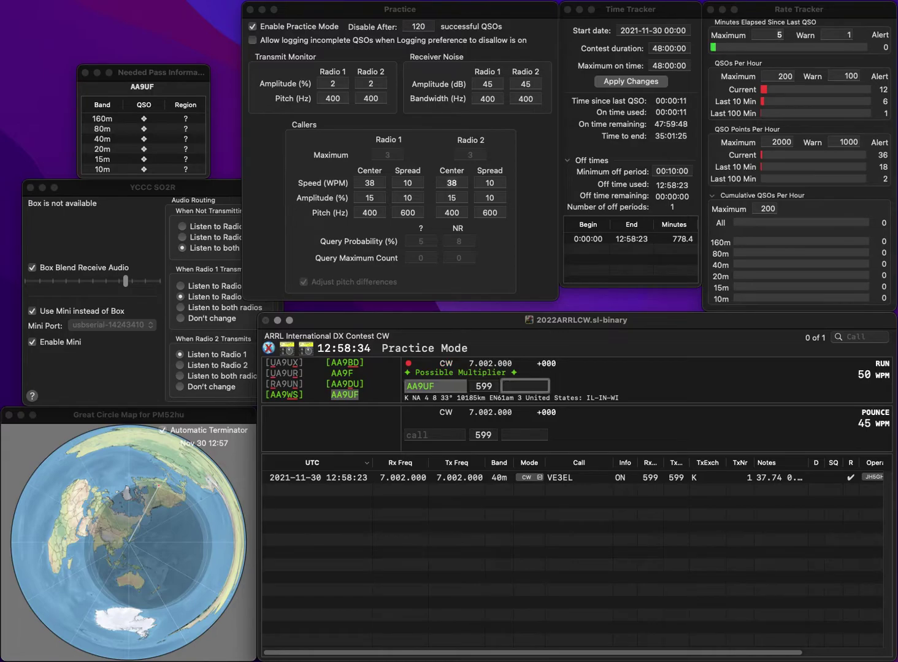
{"action": "type", "text": "IL"}
{"action": "key", "text": "Return"}
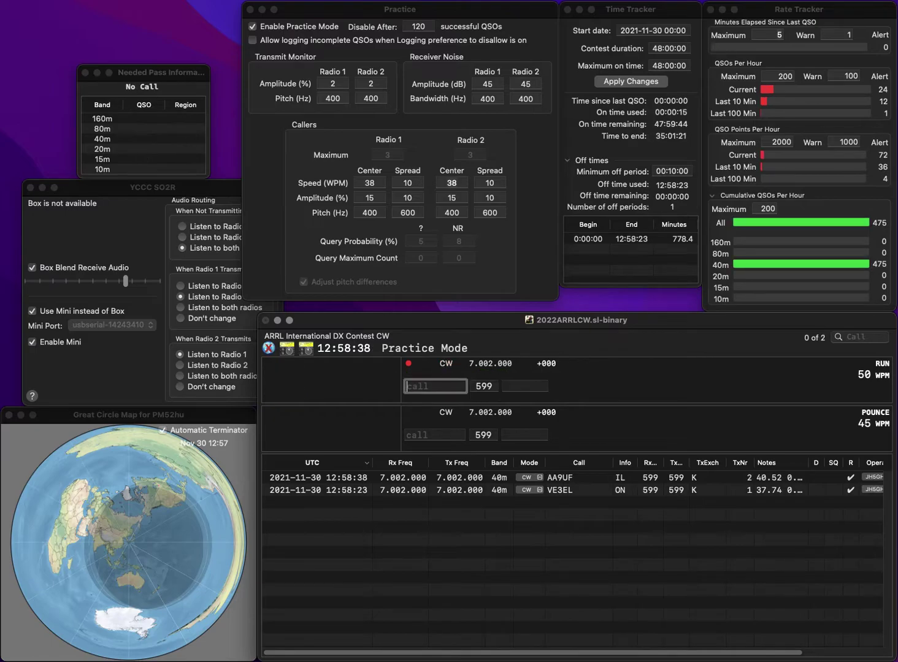
{"action": "type", "text": "WA9CAX"}
{"action": "key", "text": "space"}
{"action": "left_click", "coordinate": [423, 386]}
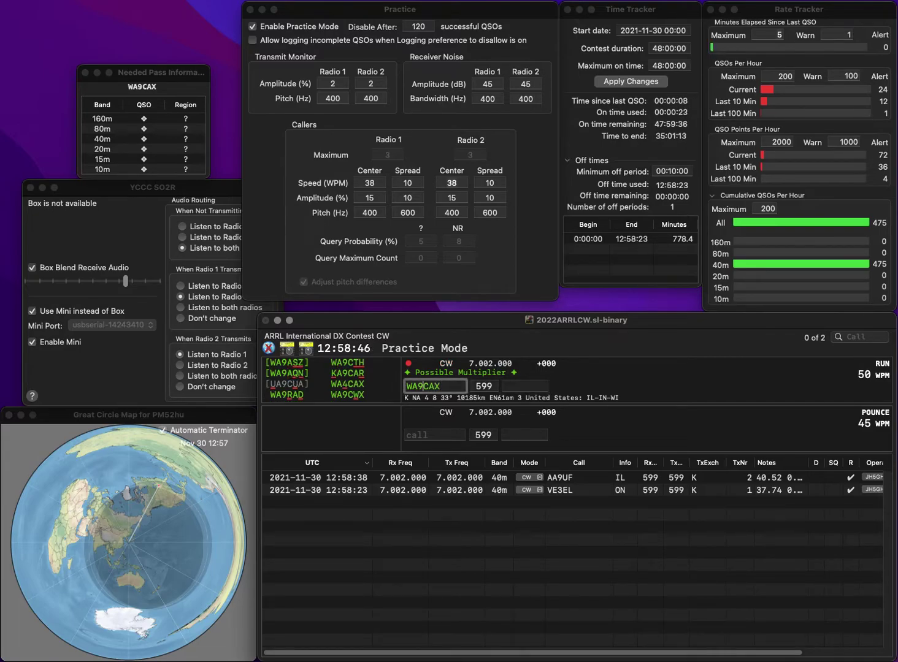
{"action": "type", "text": "C"}
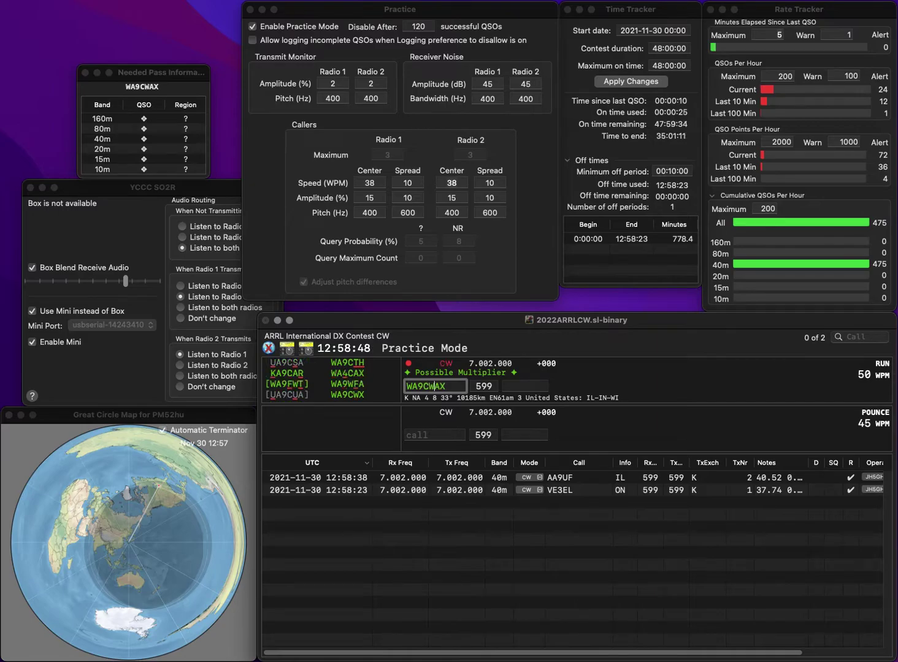
{"action": "key", "text": "Delete"}
{"action": "type", "text": "W"}
{"action": "key", "text": "Return"}
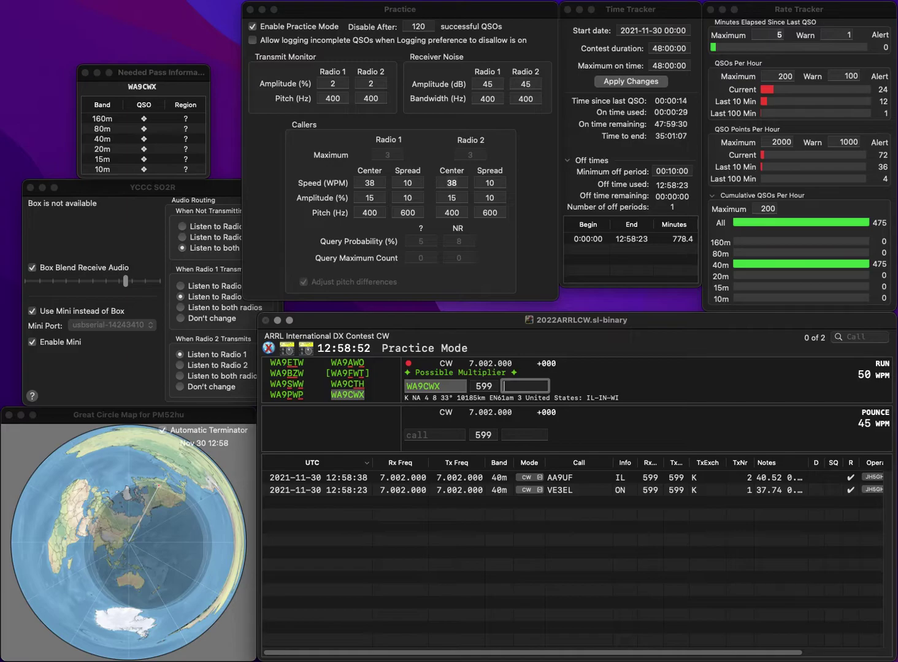
{"action": "type", "text": "WI"}
{"action": "key", "text": "Return"}
{"action": "type", "text": "KC0ZNI"}
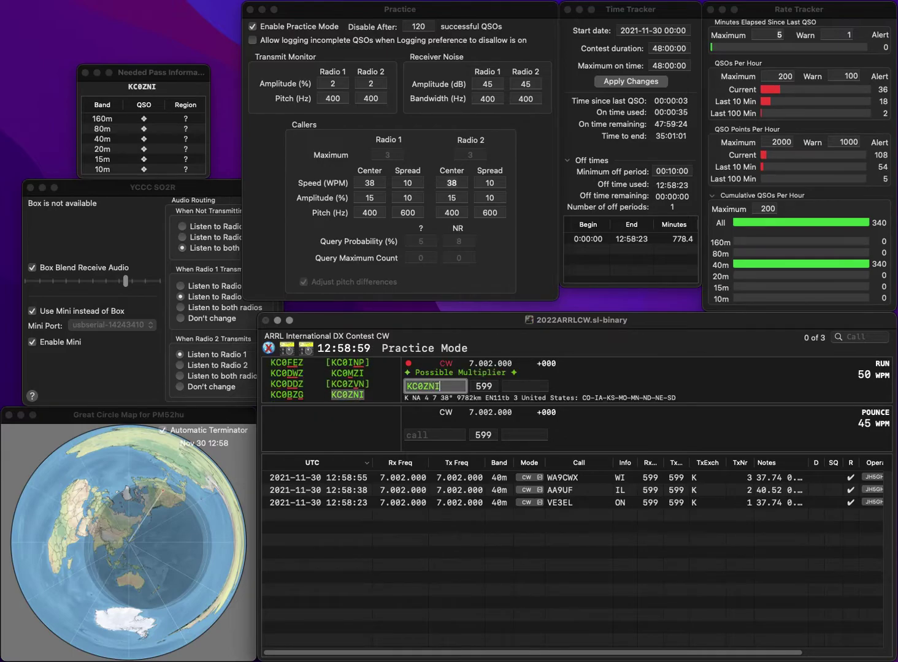
{"action": "key", "text": "Return"}
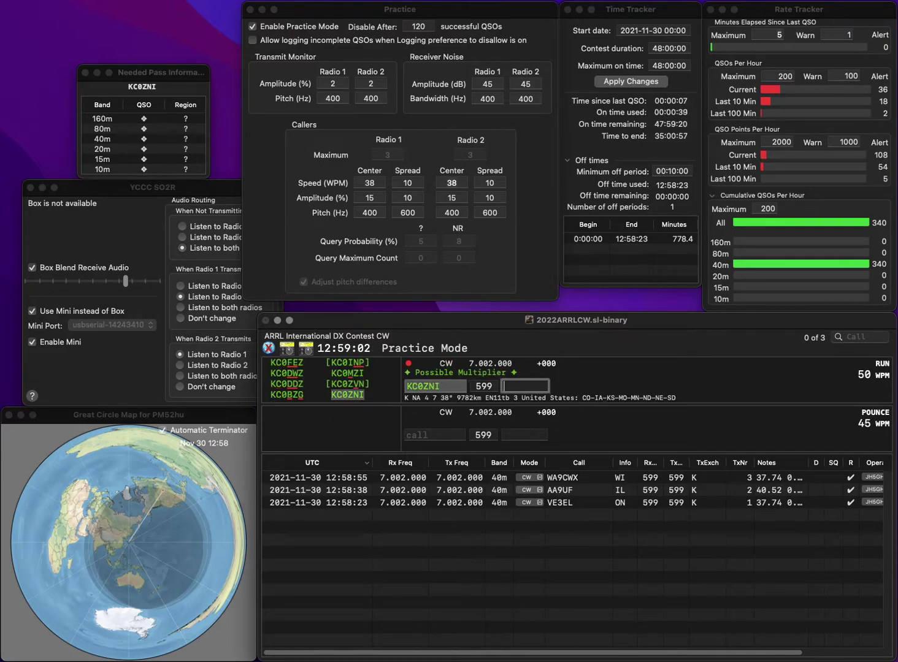
{"action": "type", "text": "MN"}
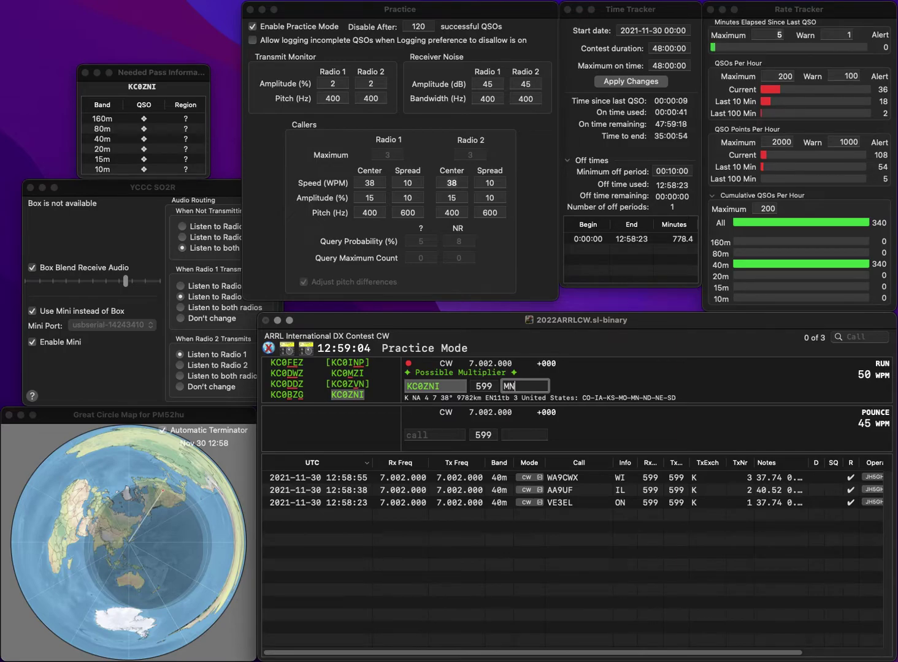
{"action": "key", "text": "Return"}
{"action": "type", "text": "NJ"}
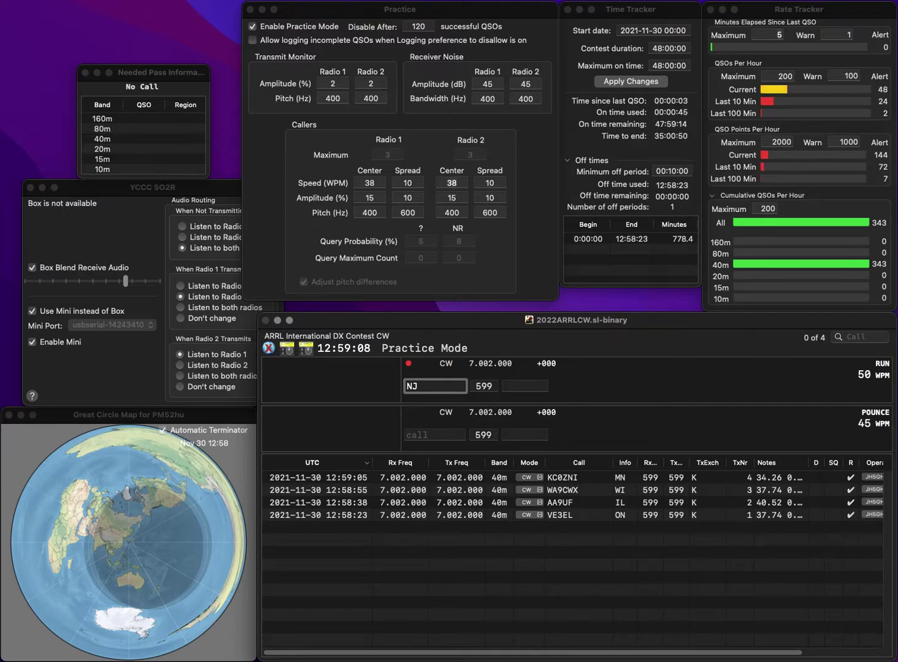
{"action": "type", "text": "8"}
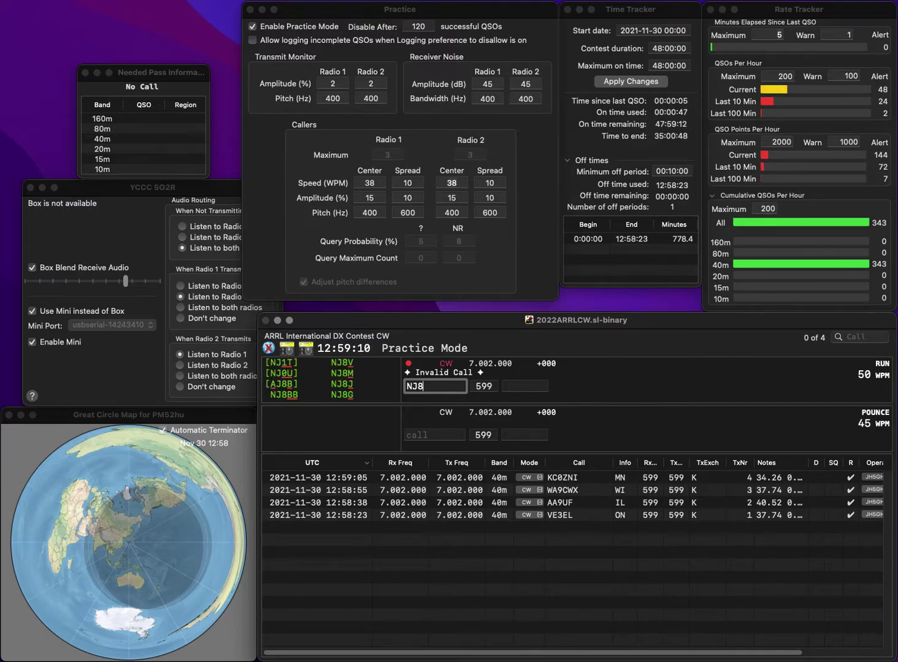
{"action": "type", "text": "BB"}
{"action": "key", "text": "Return"}
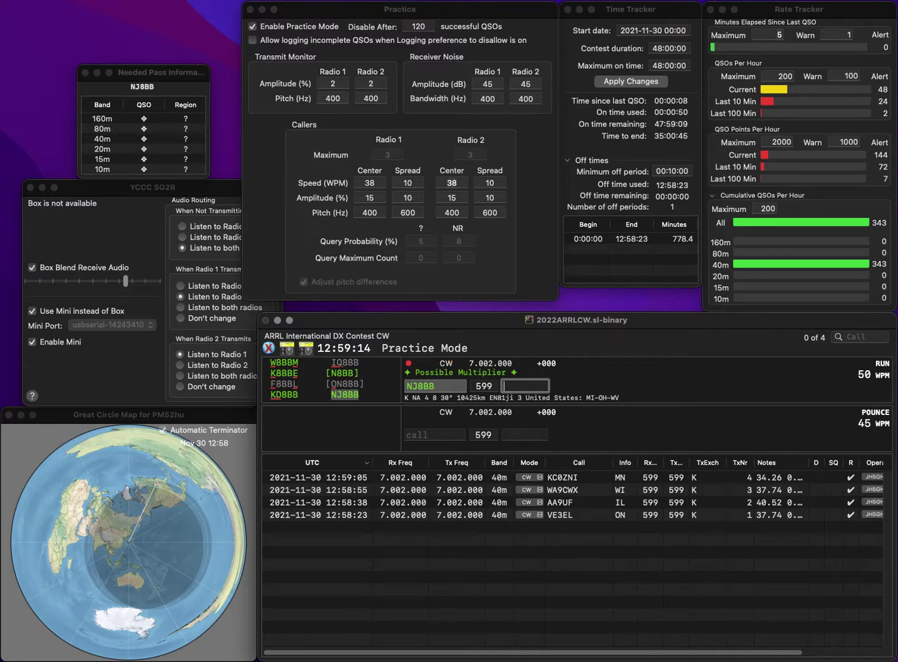
{"action": "type", "text": "WV"}
{"action": "key", "text": "Return"}
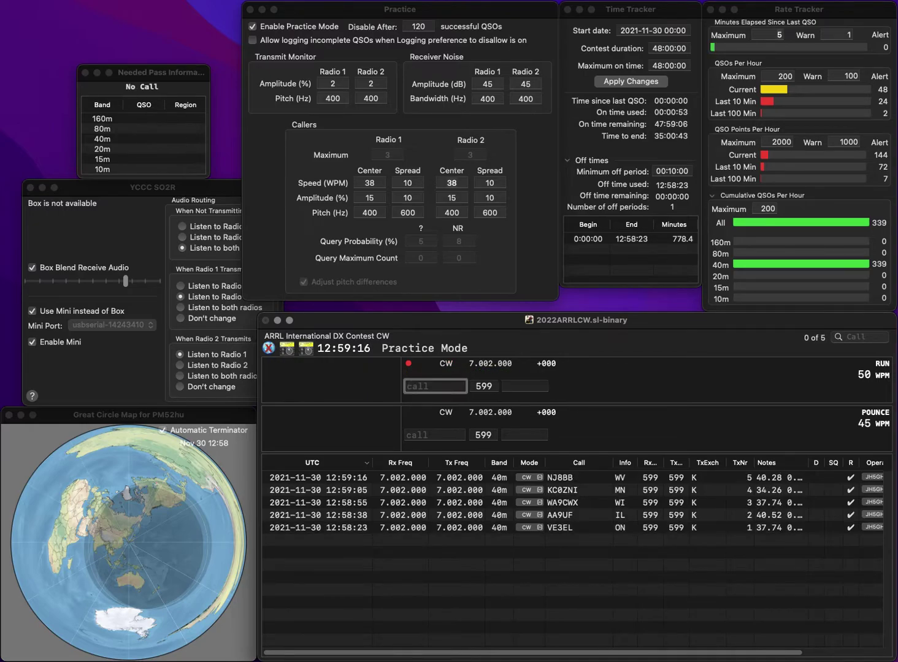
{"action": "type", "text": "KC4G"}
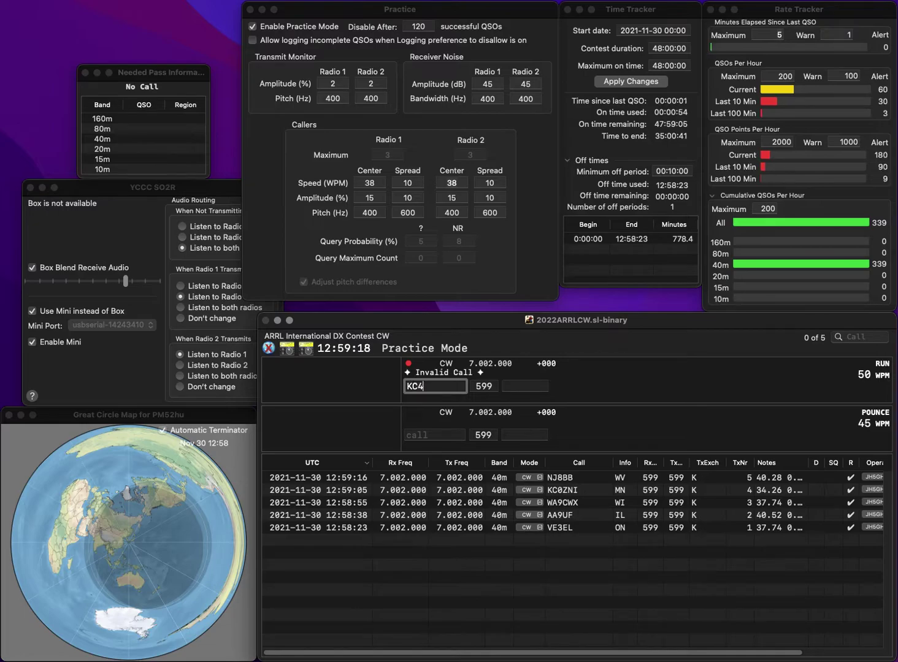
{"action": "key", "text": "space"}
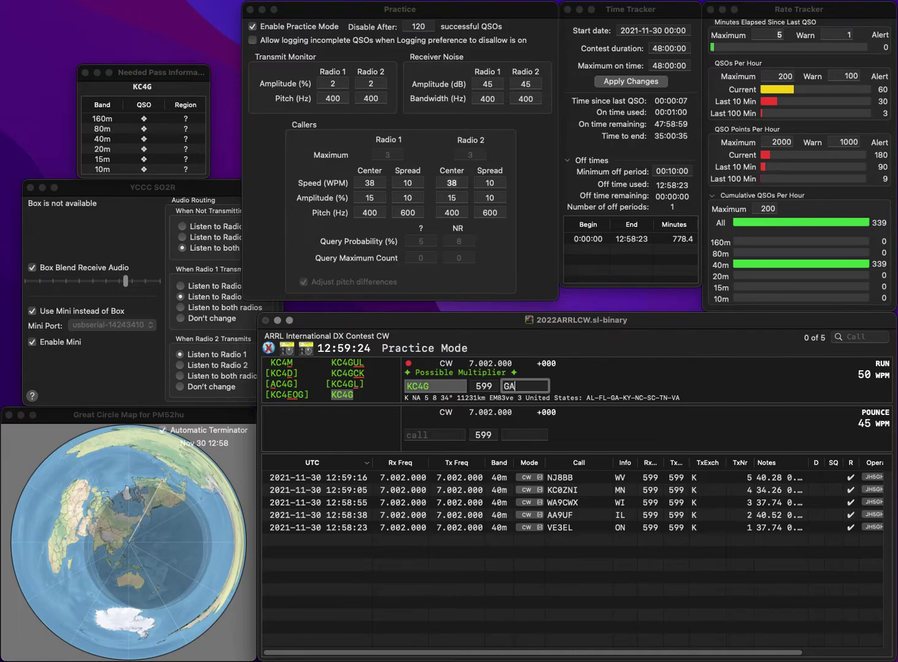
{"action": "key", "text": "Return"}
{"action": "type", "text": "AA2H4"}
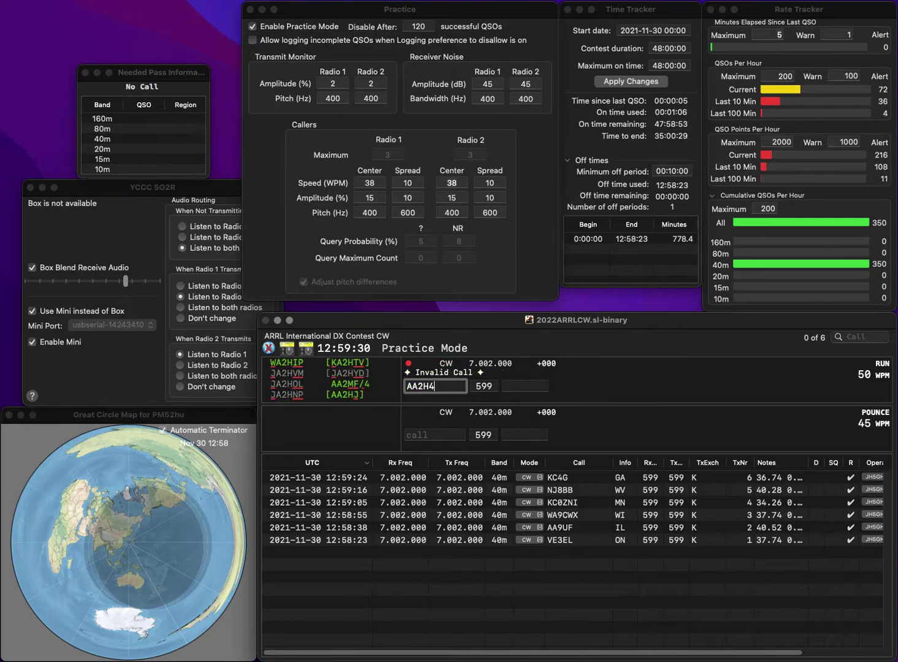
{"action": "key", "text": "BackSpace"}
{"action": "type", "text": "4CW"}
{"action": "key", "text": "space"}
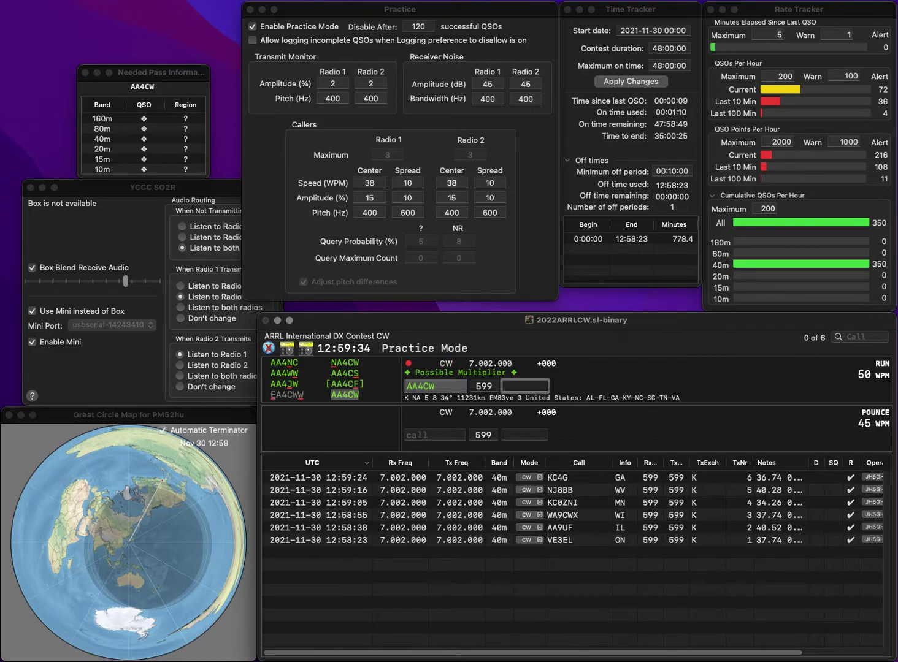
{"action": "type", "text": "SC"}
{"action": "key", "text": "Return"}
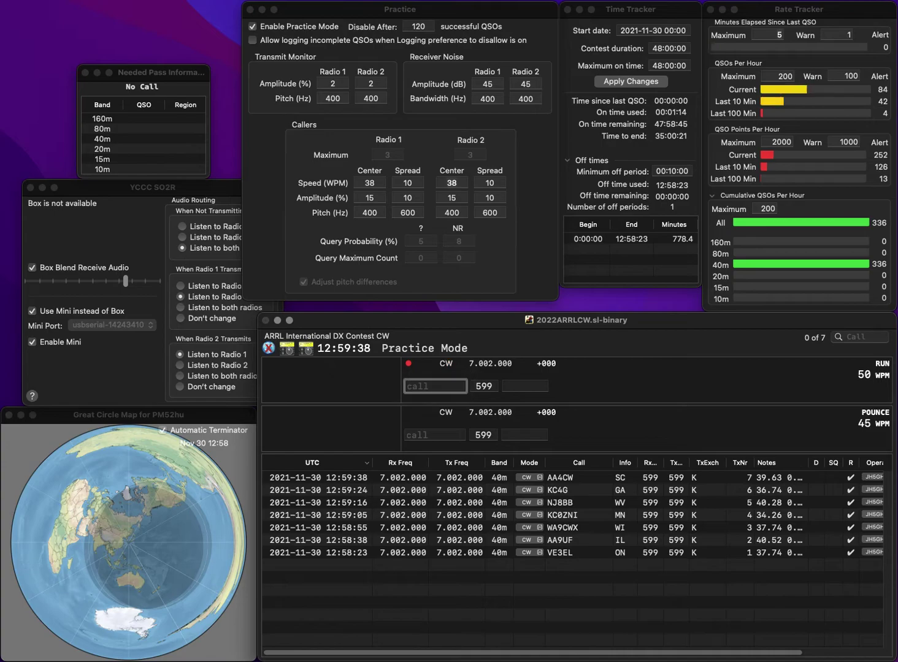
{"action": "type", "text": "K9GWS"}
{"action": "key", "text": "space"}
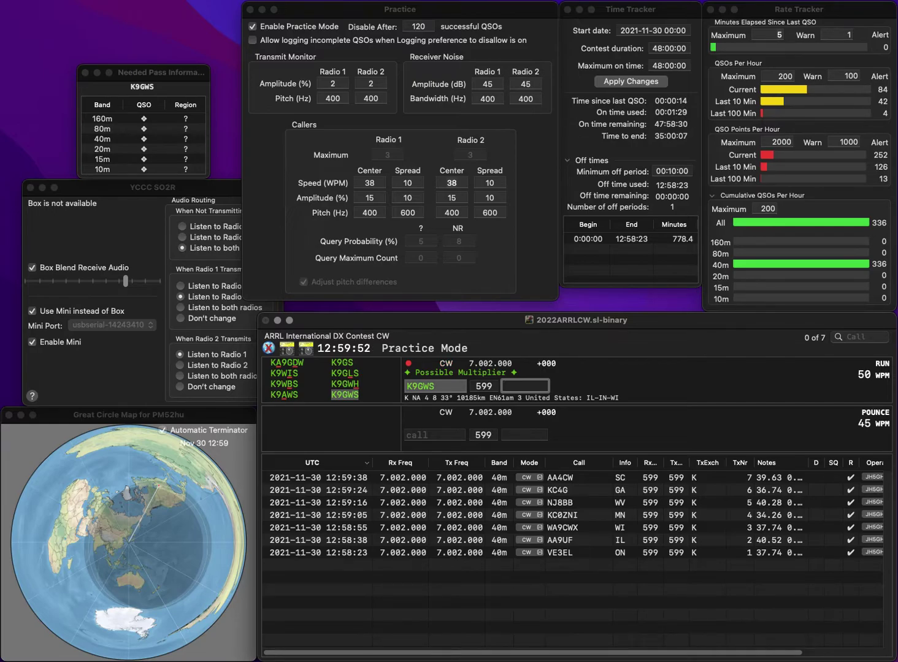
{"action": "key", "text": "Return"}
{"action": "type", "text": "W3WW"}
{"action": "key", "text": "space"}
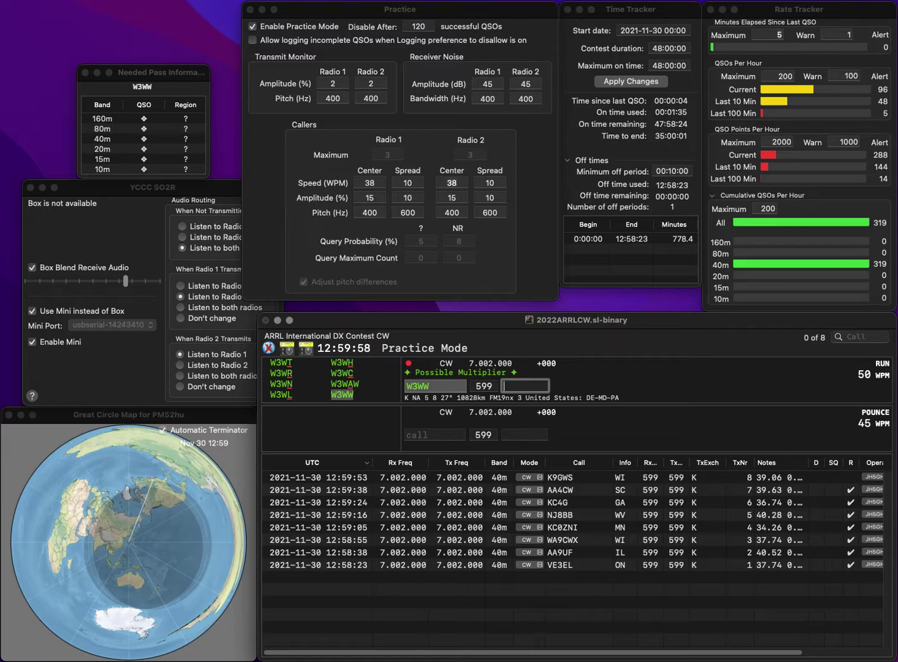
{"action": "type", "text": "MD"}
{"action": "key", "text": "Return"}
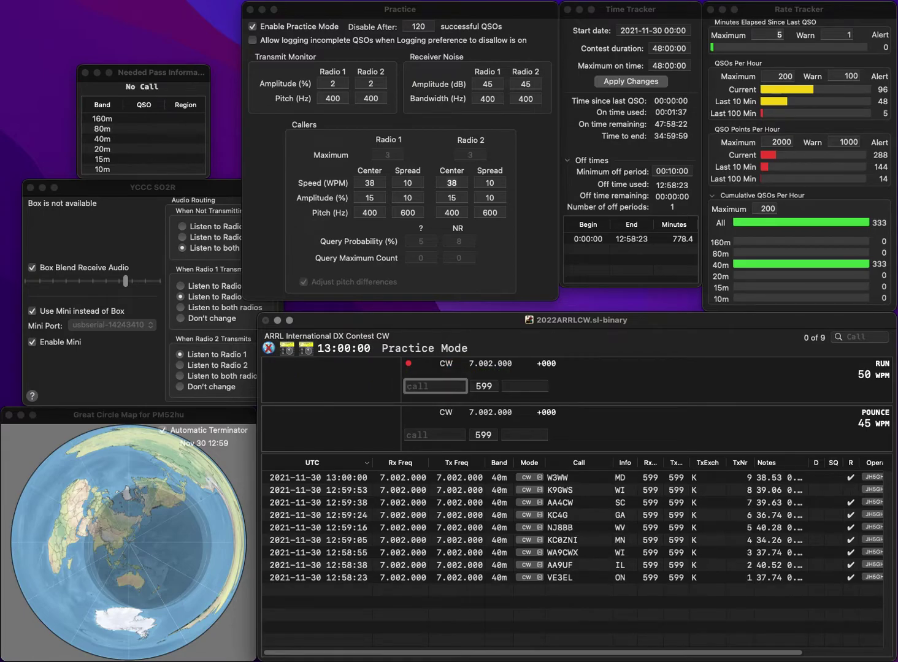
{"action": "type", "text": "NU4B"}
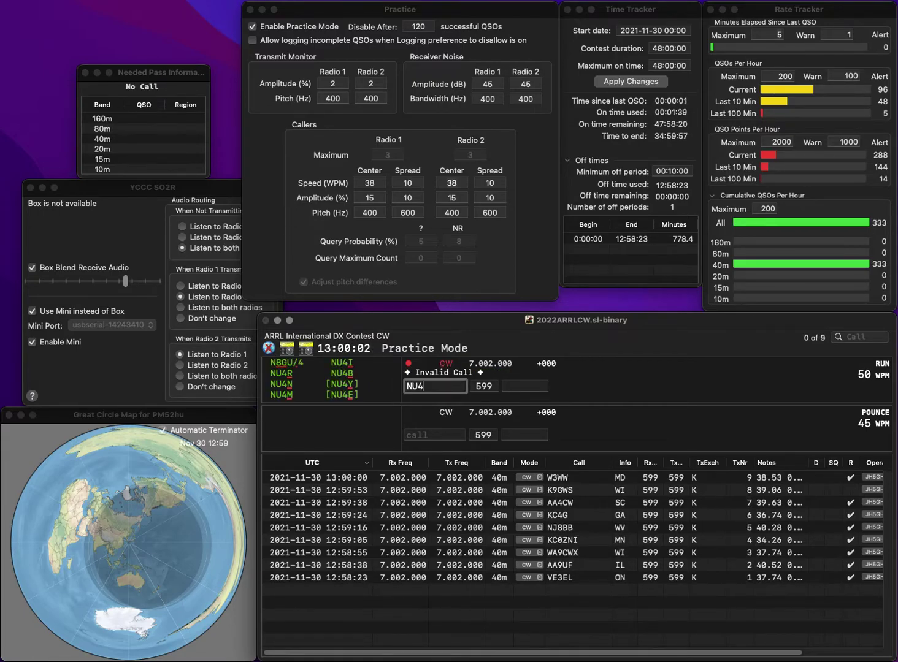
{"action": "key", "text": "space"}
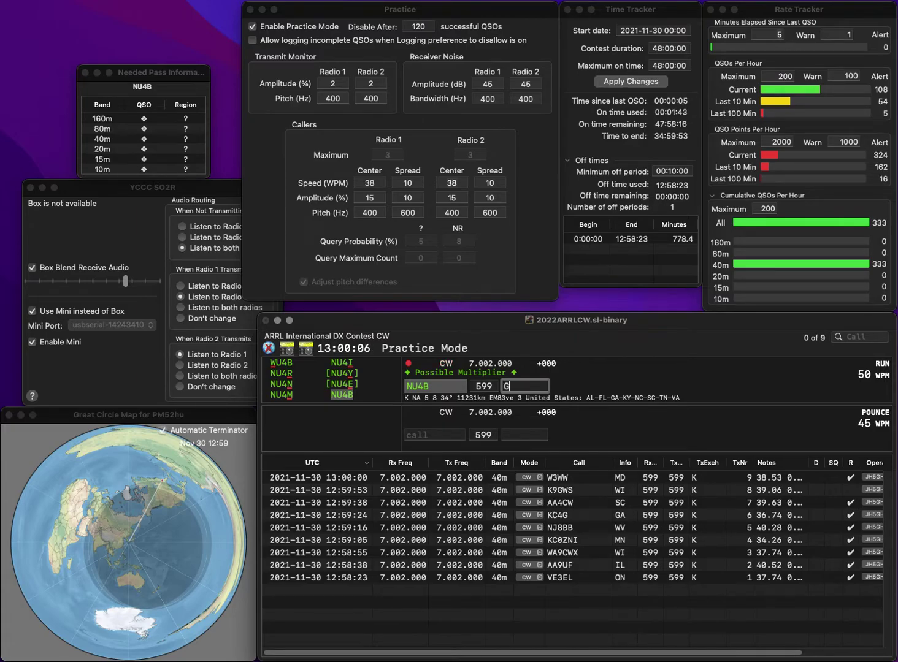
{"action": "key", "text": "Return"}
- Log the practice contact with callsign VA3IJK, keeping the prefilled exchange ON
{"action": "type", "text": "V"}
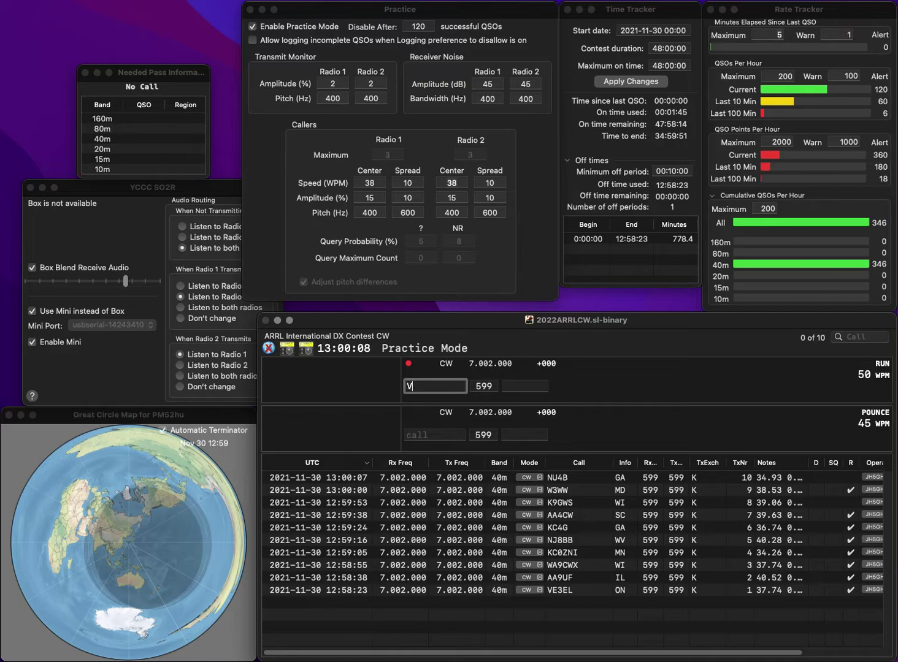
{"action": "type", "text": "A3IJ"}
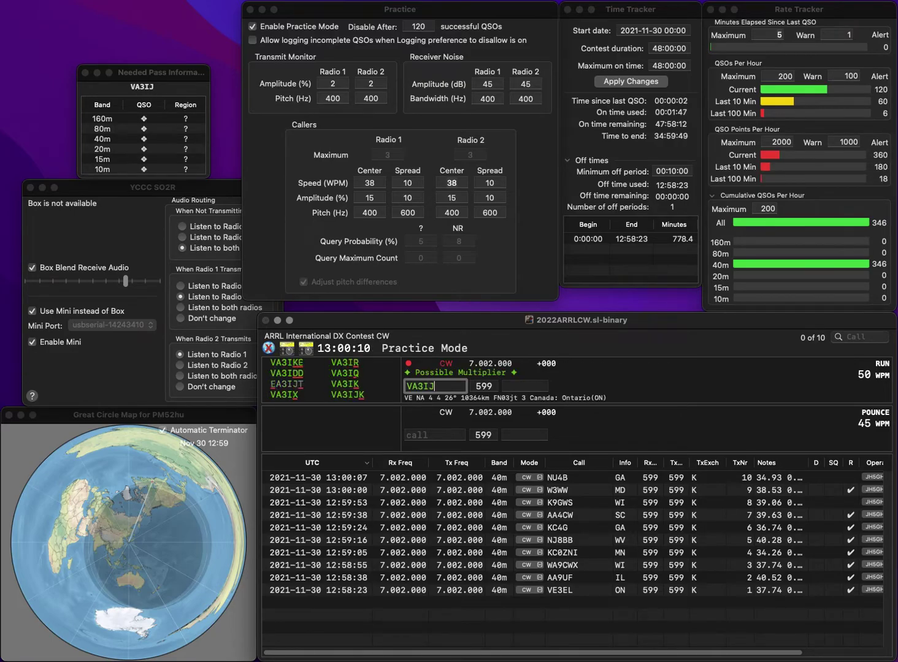
{"action": "type", "text": "K"}
{"action": "key", "text": "Return"}
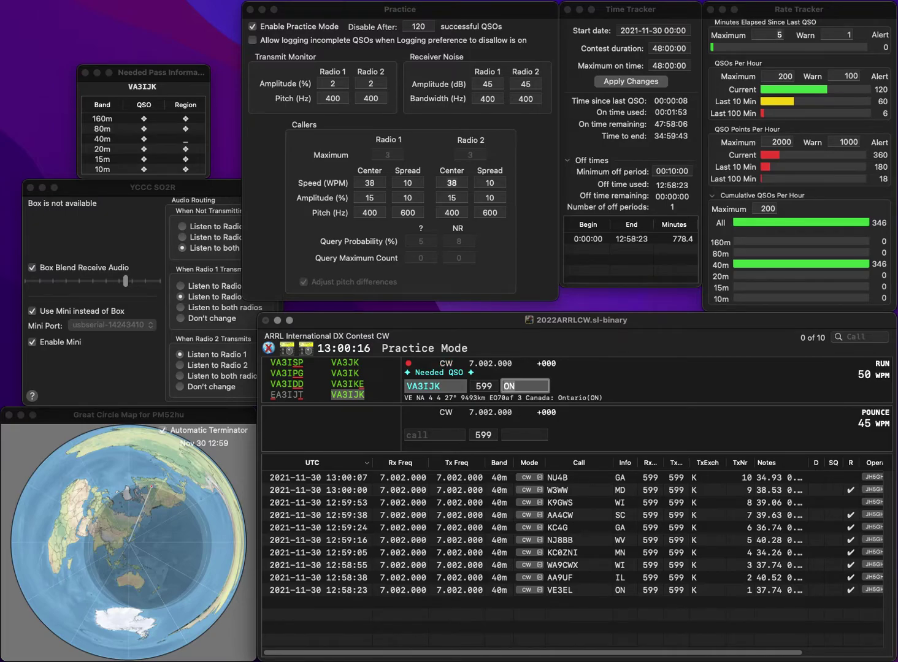
{"action": "key", "text": "Return"}
- Log the practice contact with callsign N9TNT and received exchange WI
{"action": "type", "text": "N9TNT"}
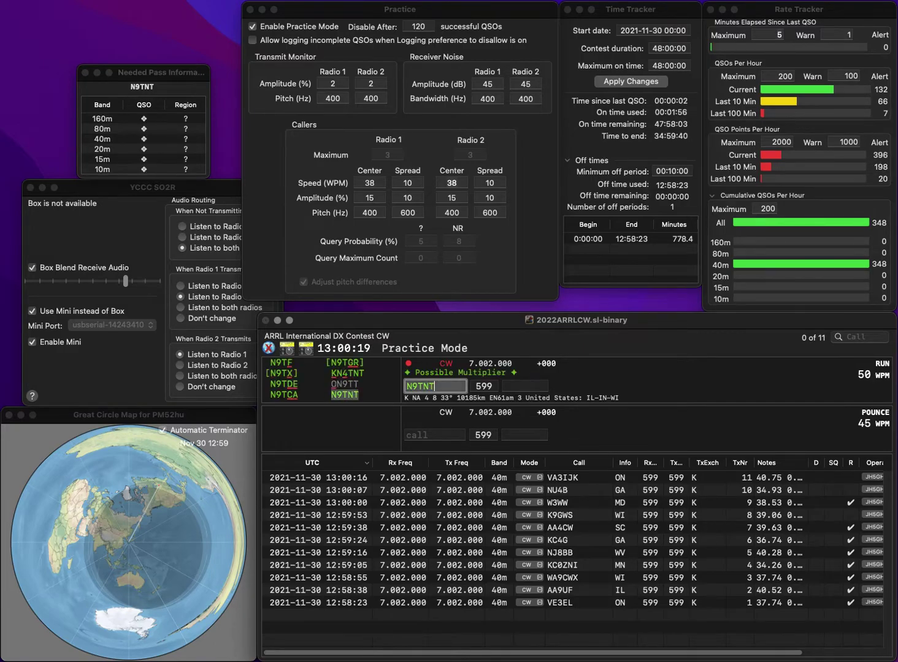
{"action": "key", "text": "Return"}
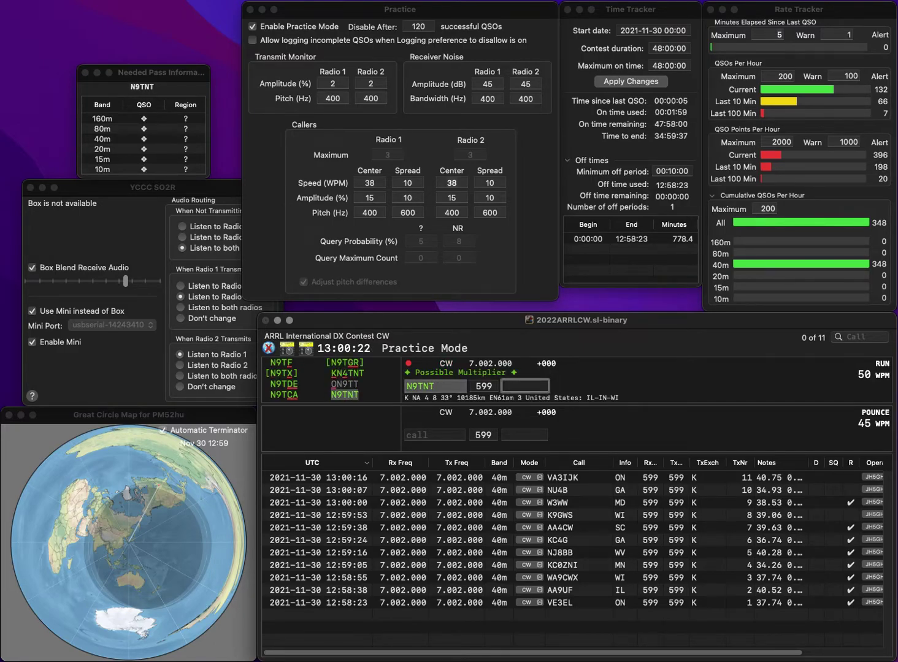
{"action": "type", "text": "WI"}
{"action": "key", "text": "Return"}
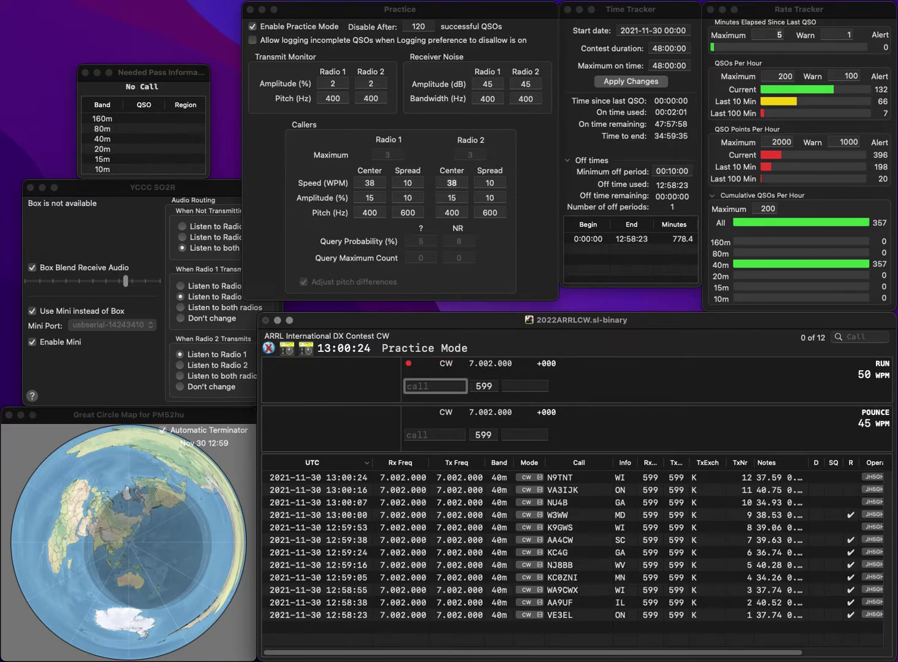
- Log the practice contact with callsign KM4ZHZ and received exchange SC
{"action": "type", "text": "KM4"}
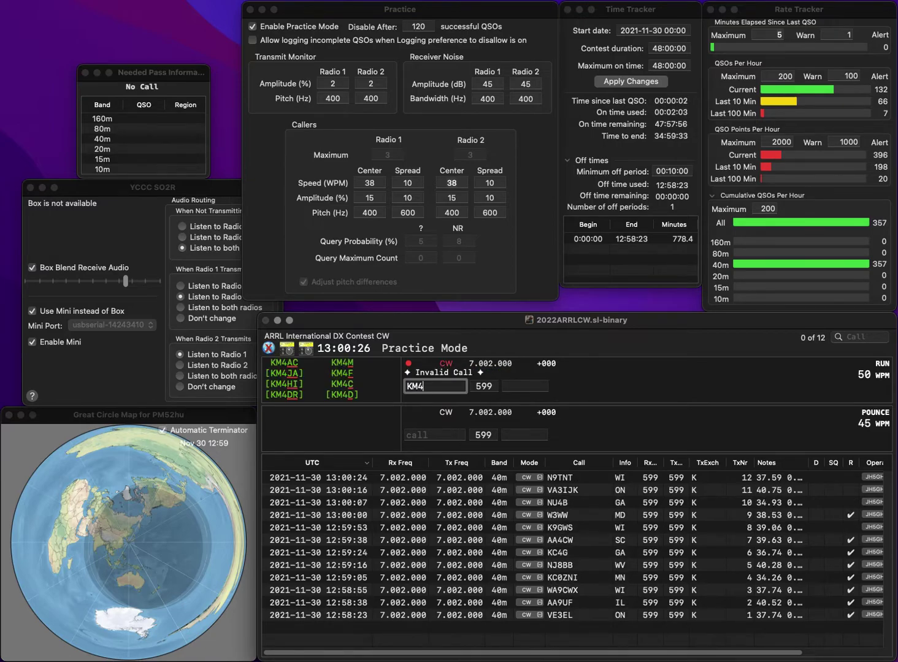
{"action": "type", "text": "ZHZ"}
{"action": "left_click", "coordinate": [525, 386]}
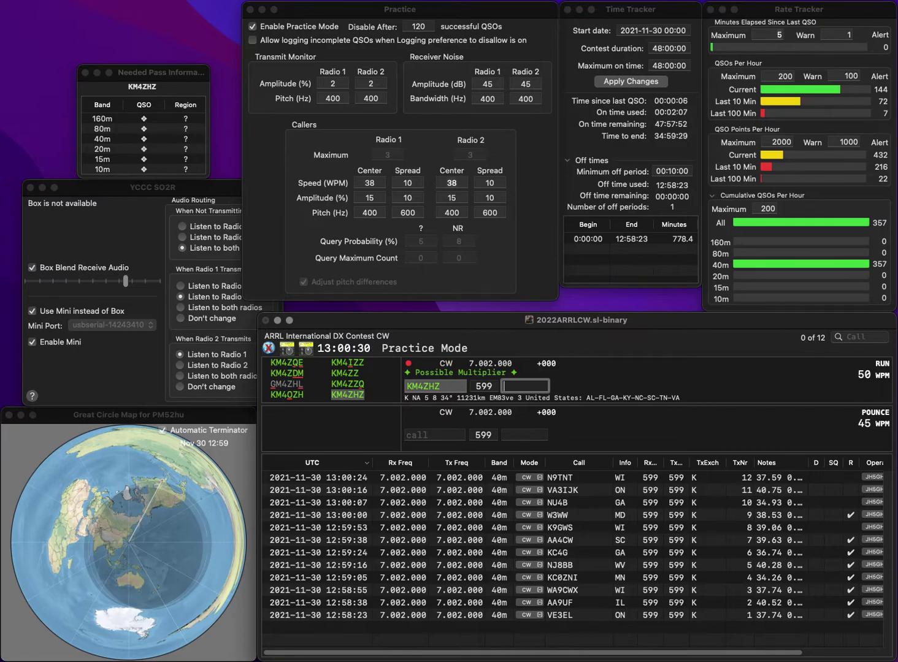
{"action": "key", "text": "Return"}
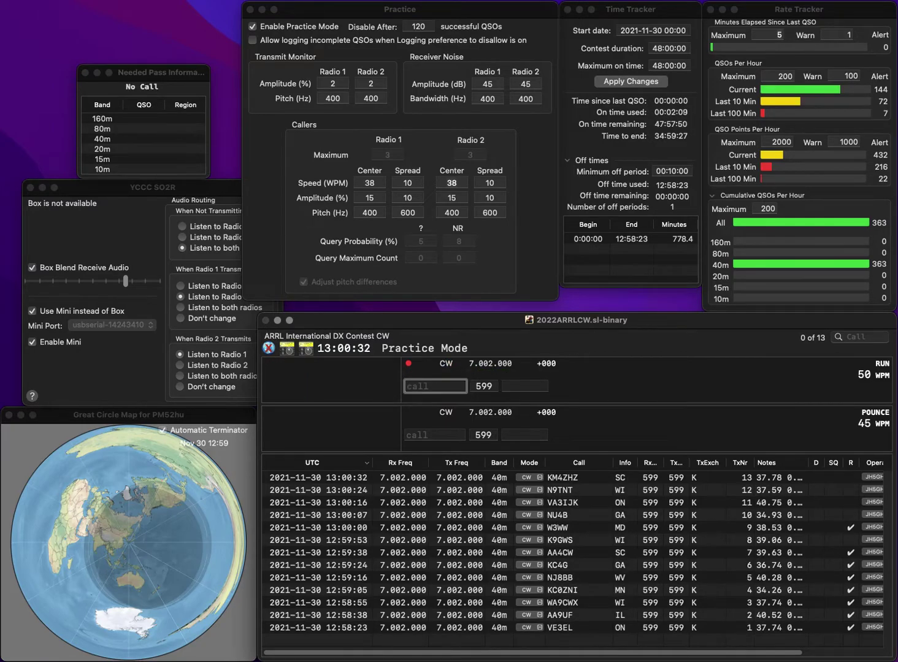
{"action": "type", "text": "W4"}
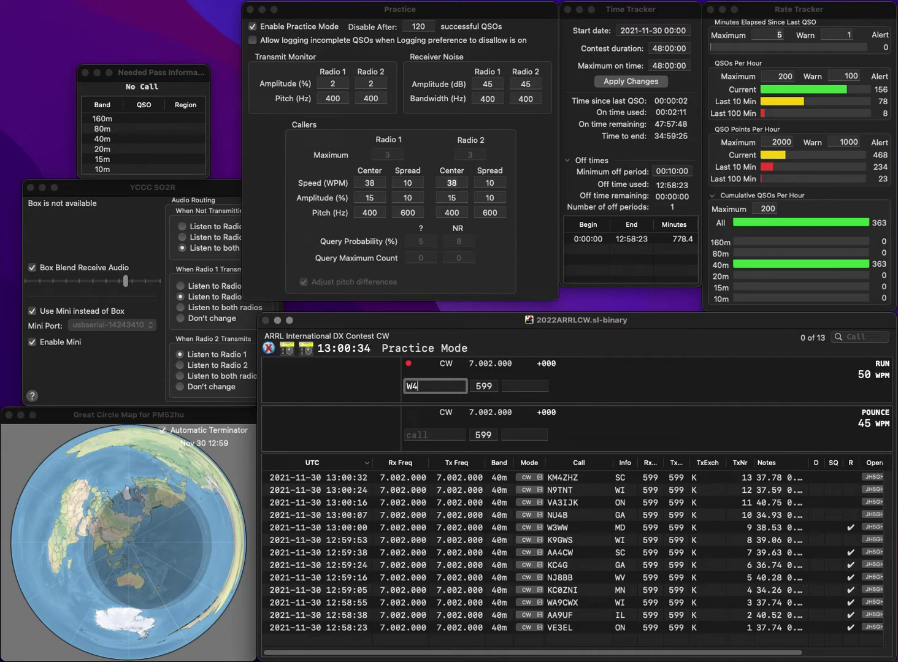
{"action": "type", "text": "SZ"}
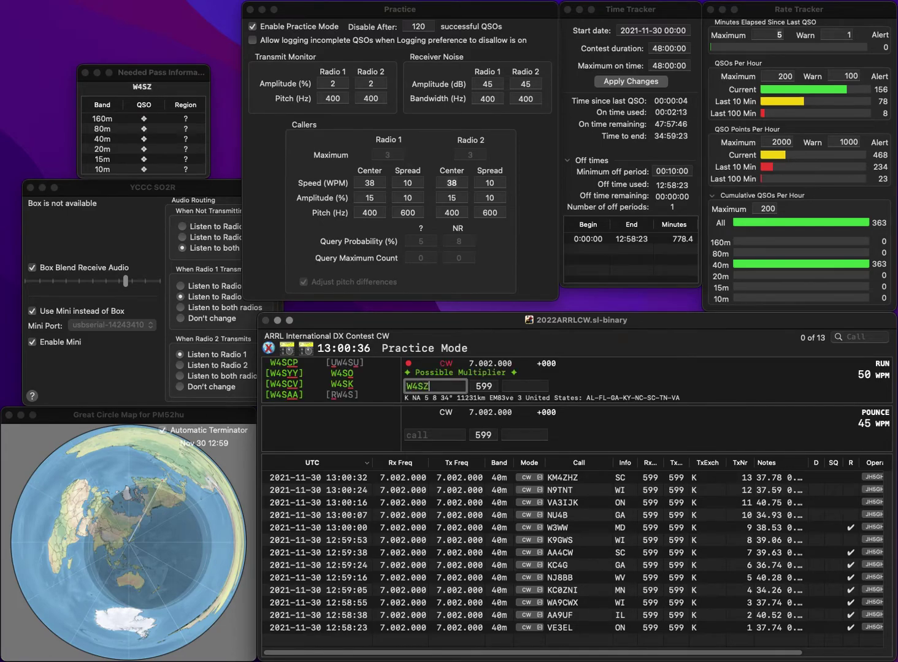
{"action": "left_click", "coordinate": [418, 386]}
{"action": "key", "text": "BackSpace"}
{"action": "type", "text": "5"}
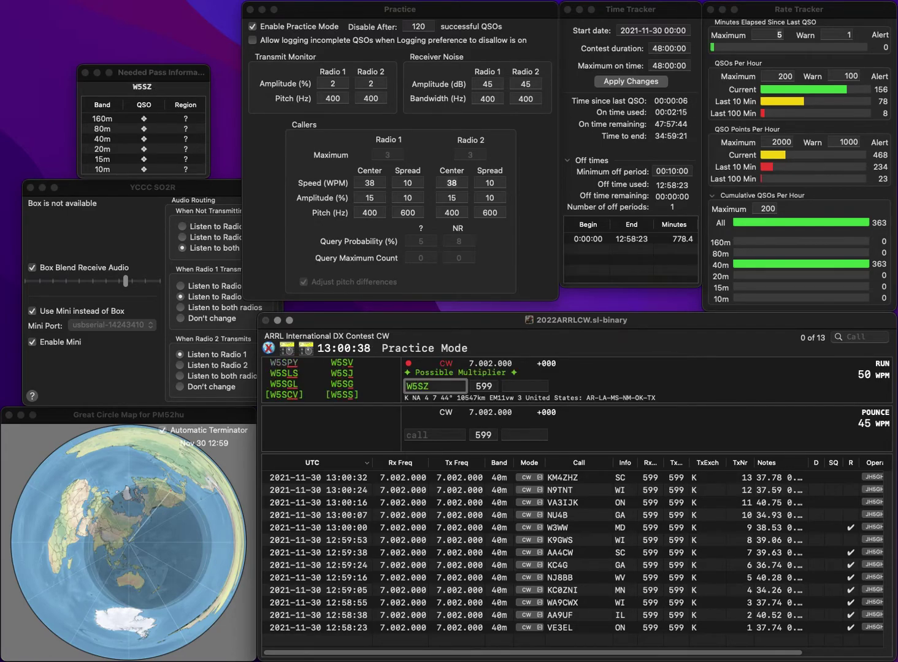
{"action": "key", "text": "BackSpace"}
{"action": "type", "text": "5W"}
{"action": "key", "text": "Delete"}
{"action": "key", "text": "Tab"}
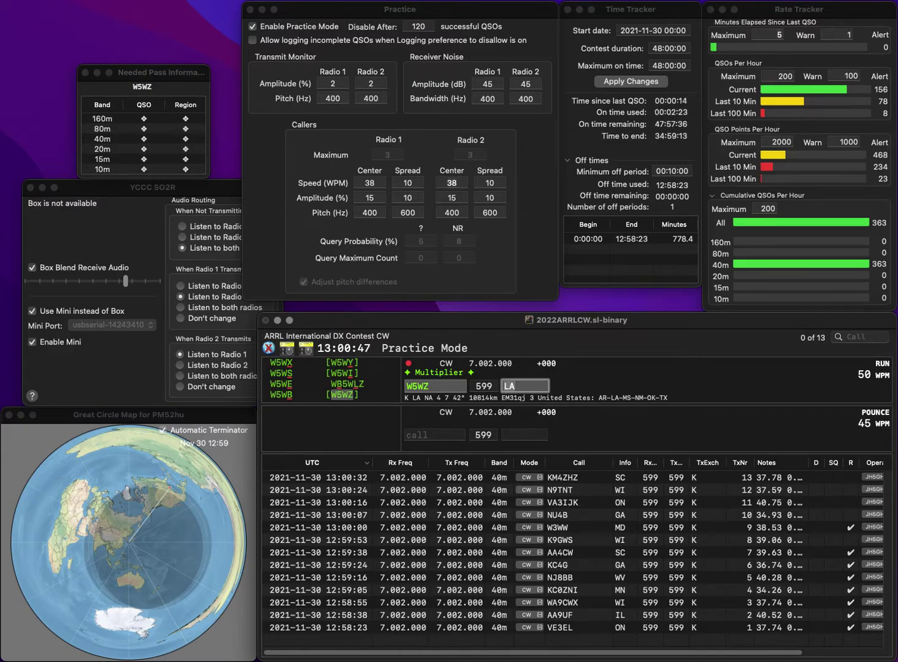
{"action": "key", "text": "Return"}
{"action": "type", "text": "KC0"}
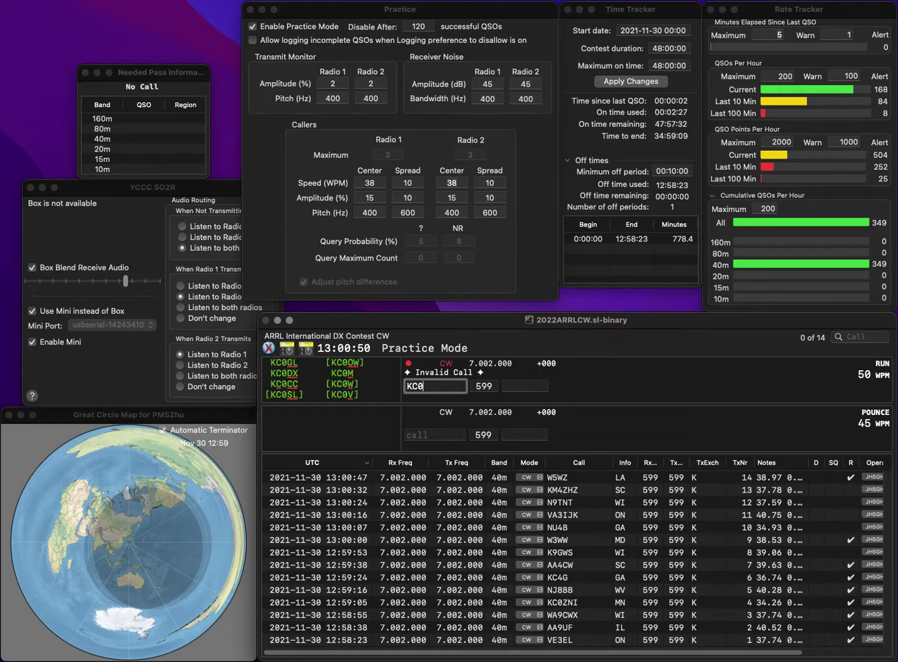
{"action": "type", "text": "CSY"}
{"action": "key", "text": "space"}
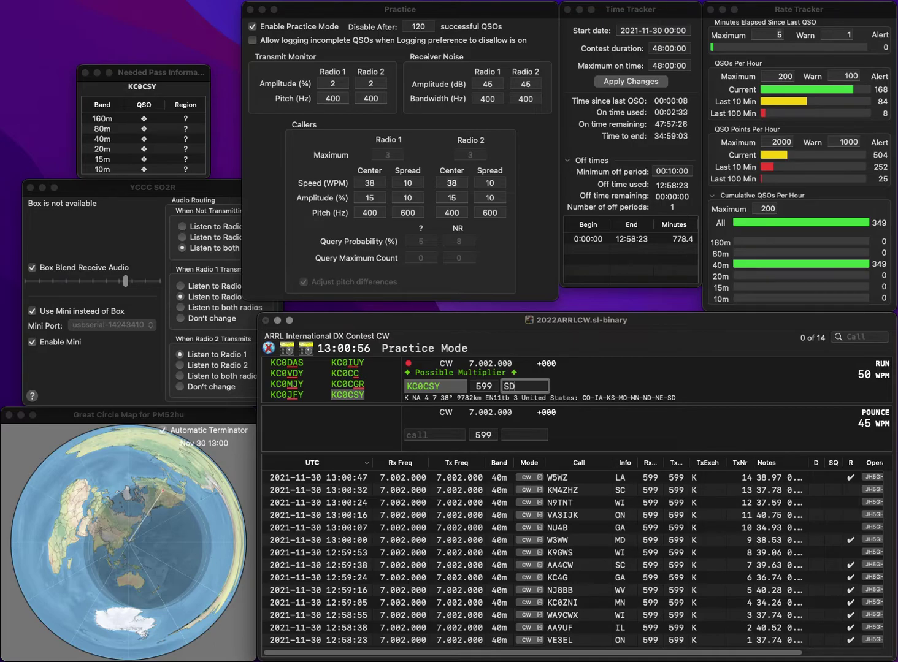
{"action": "type", "text": "D"}
{"action": "key", "text": "Return"}
{"action": "type", "text": "W"}
{"action": "type", "text": "4"}
{"action": "key", "text": "BackSpace"}
{"action": "type", "text": "3GTL"}
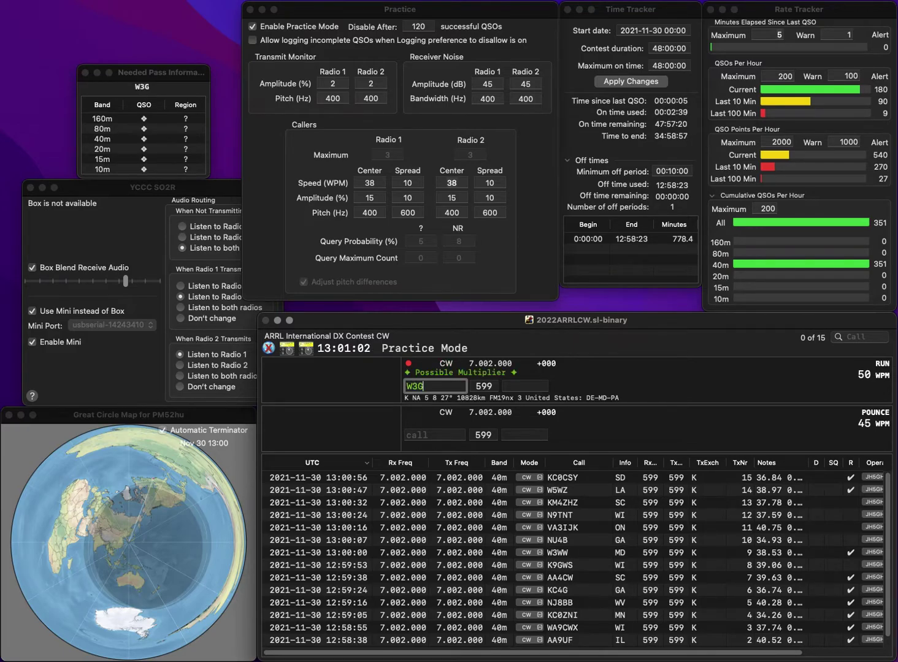
{"action": "key", "text": "Tab"}
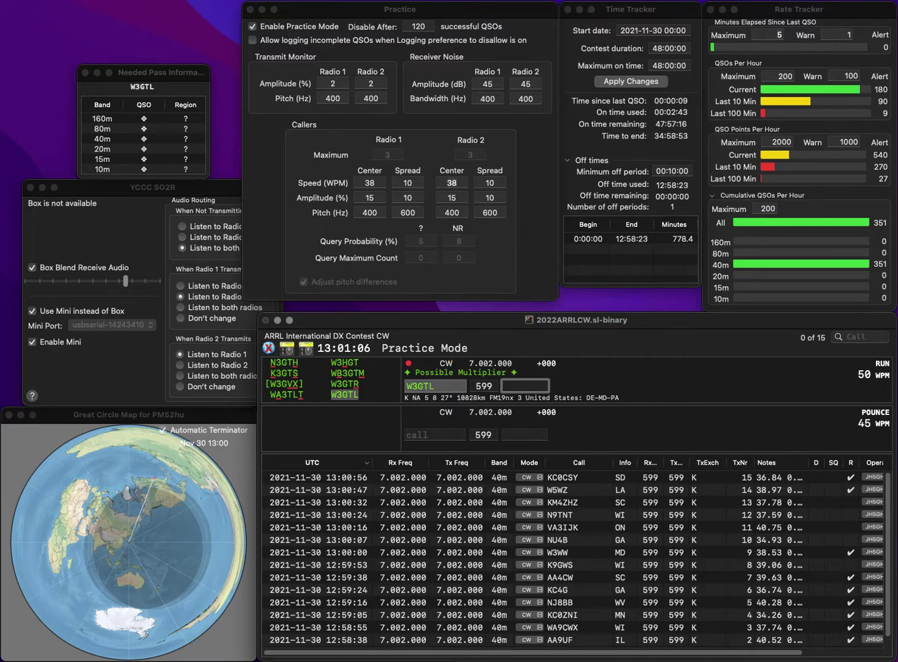
{"action": "key", "text": "Return"}
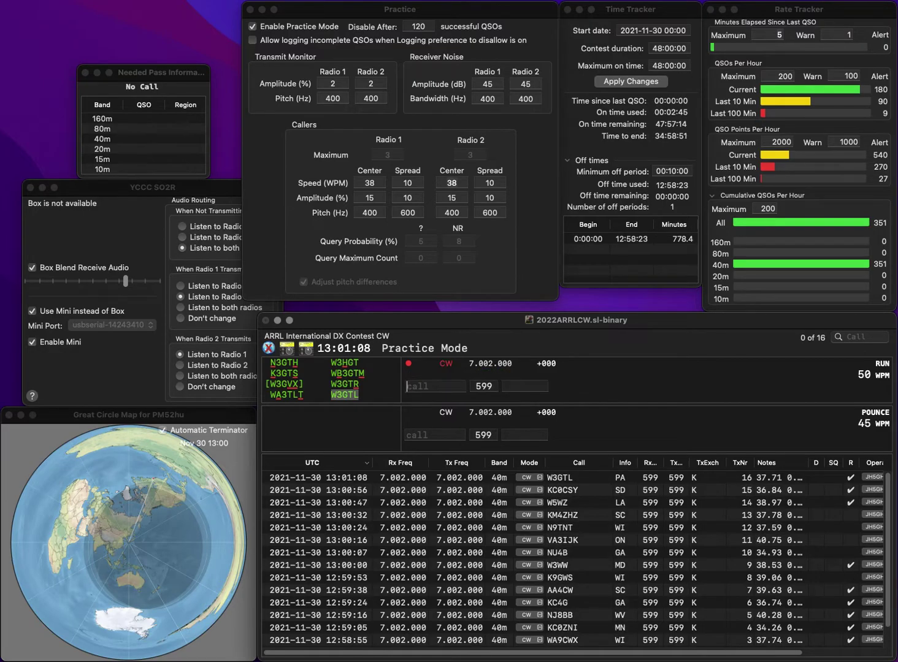
{"action": "type", "text": "N3"}
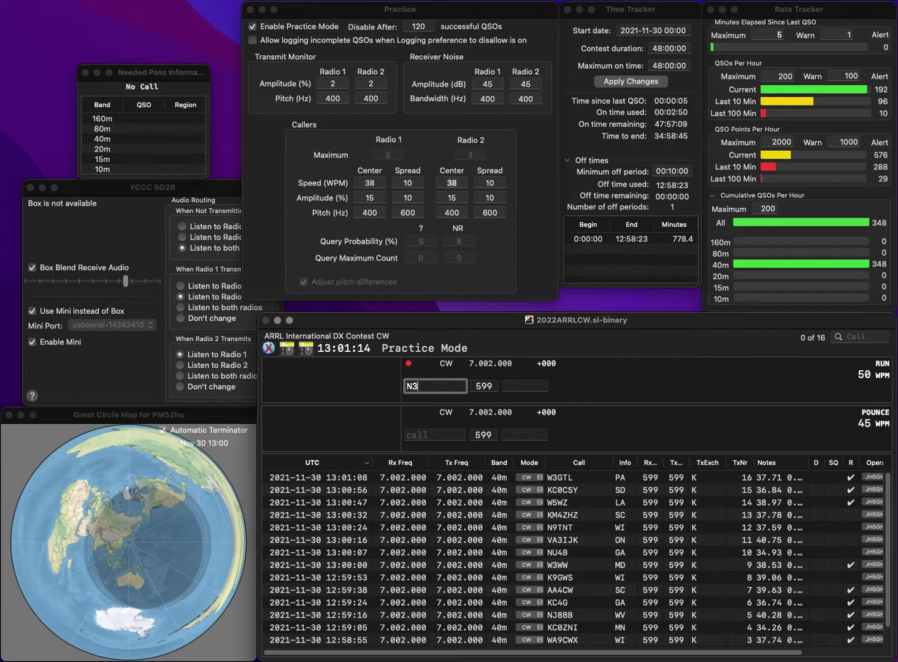
{"action": "type", "text": "DUE"}
{"action": "key", "text": "Tab"}
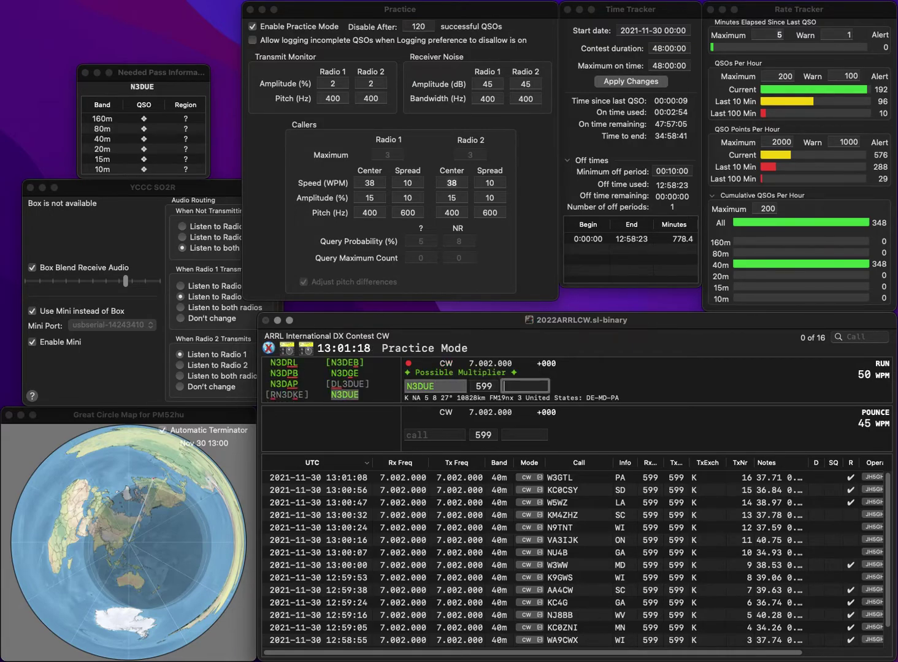
{"action": "key", "text": "Return"}
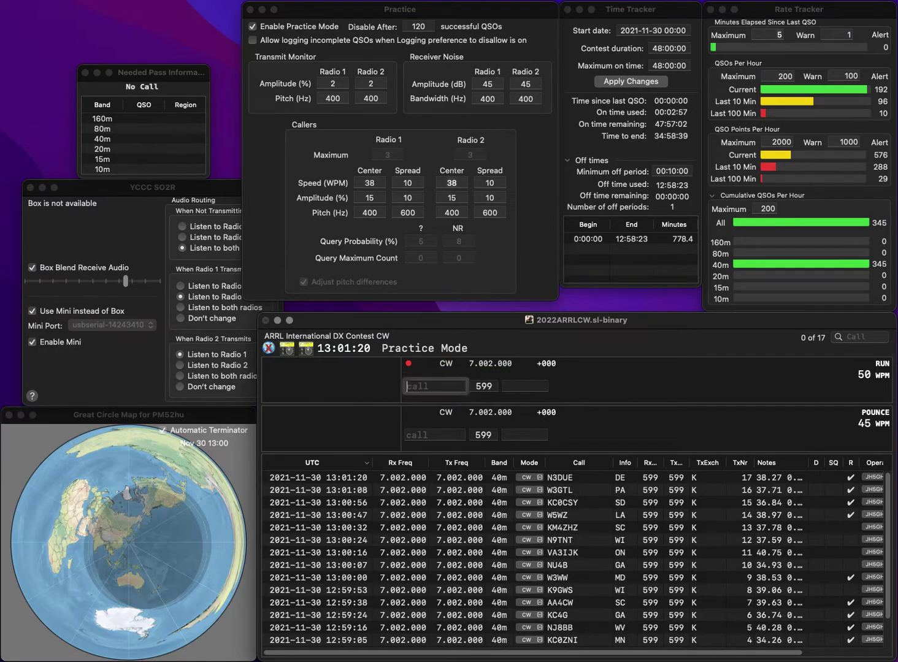
- Log the practice contact with callsign K7GT, keeping the prefilled exchange OR
{"action": "type", "text": "K7"}
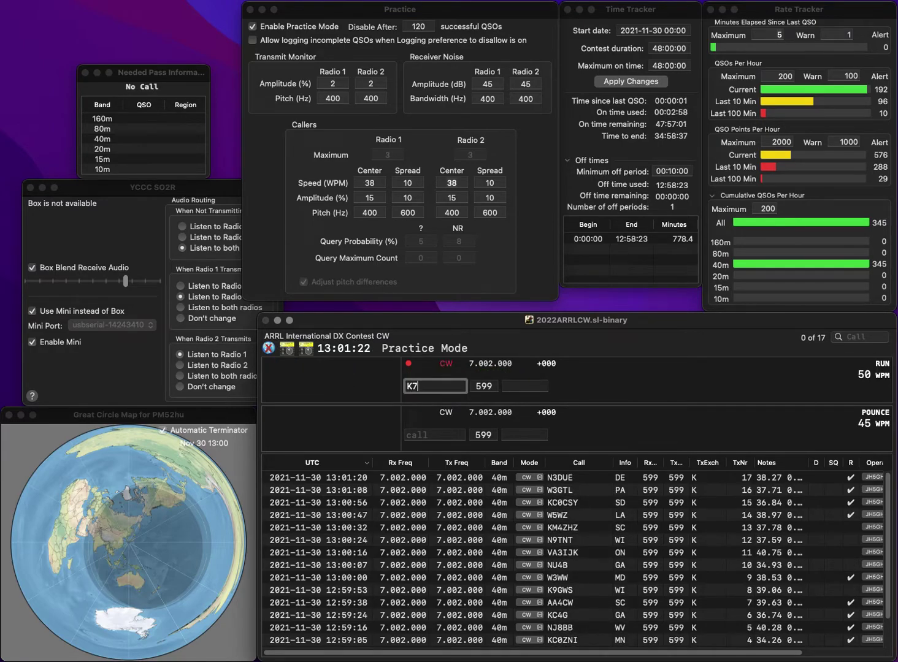
{"action": "type", "text": "GT"}
{"action": "key", "text": "space"}
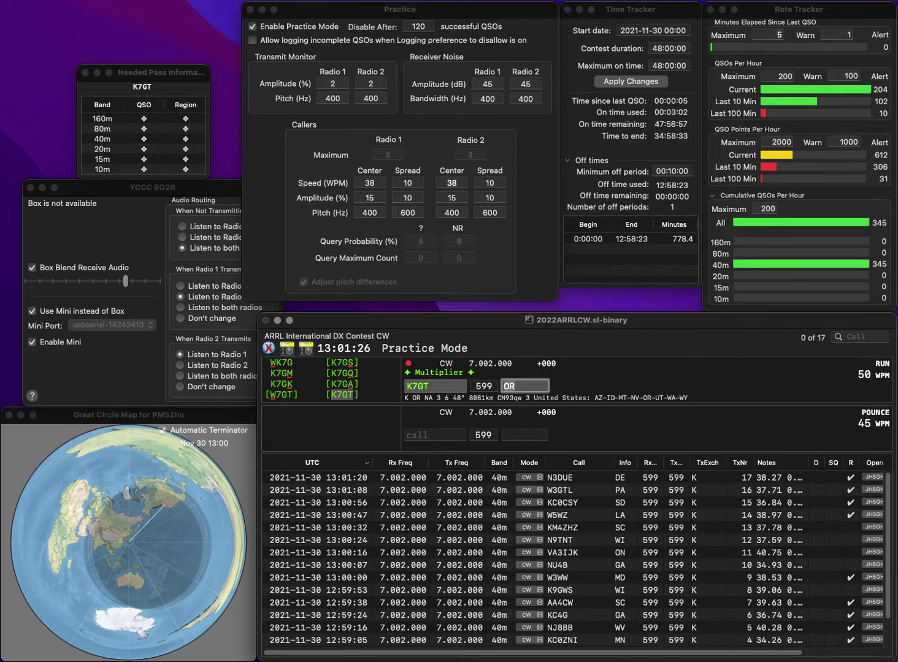
{"action": "key", "text": "Return"}
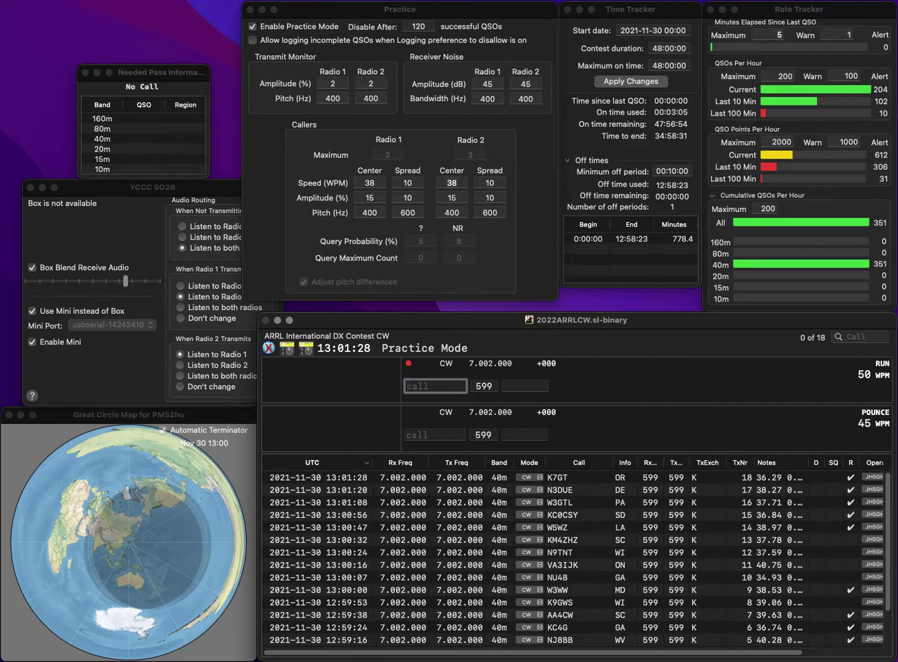
{"action": "type", "text": "W2SDI"}
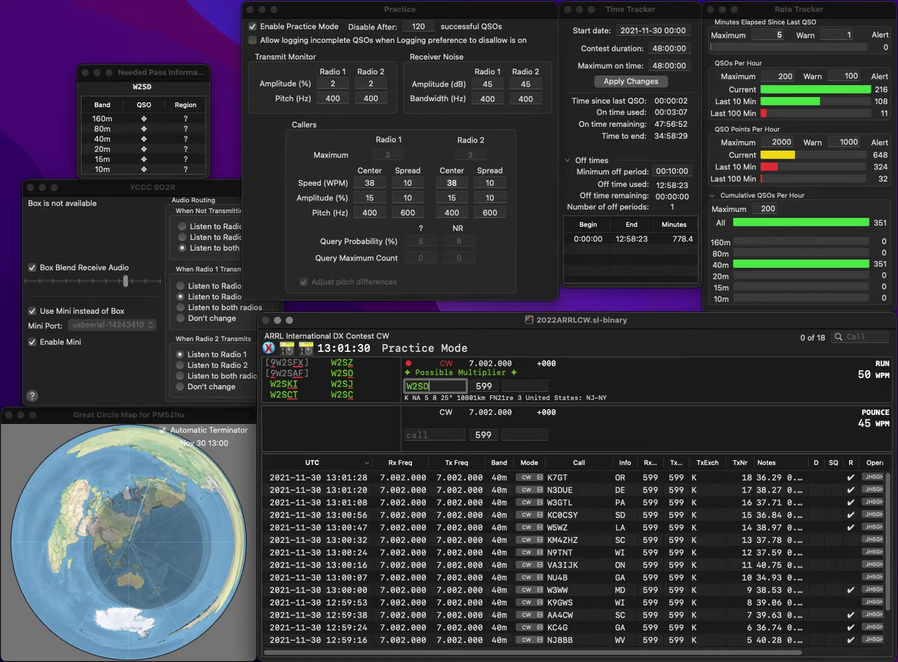
{"action": "key", "text": "BackSpace"}
{"action": "key", "text": "BackSpace"}
{"action": "key", "text": "BackSpace"}
{"action": "type", "text": "HDI"}
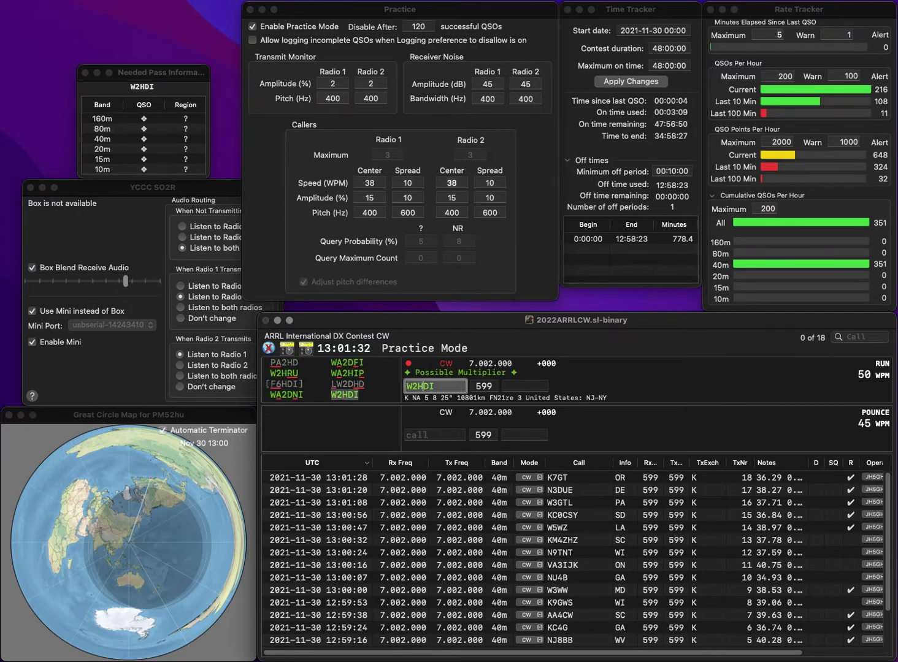
{"action": "key", "text": "space"}
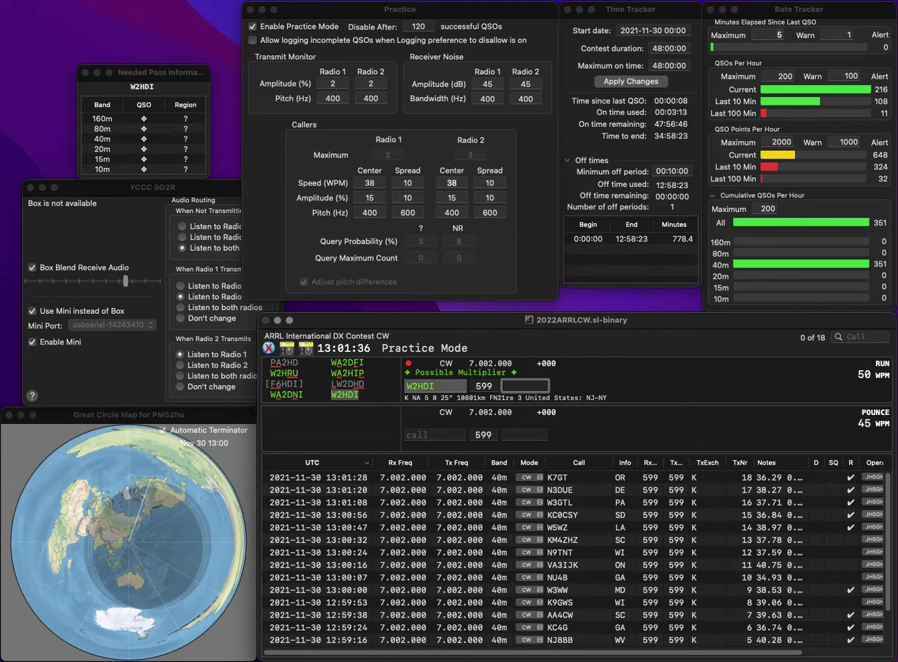
{"action": "key", "text": "Return"}
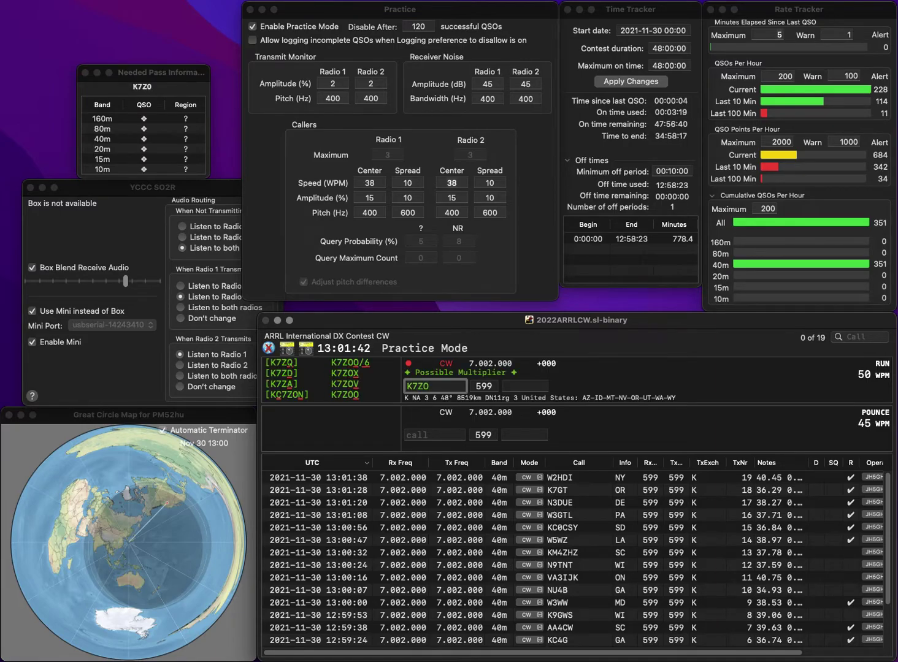
- Log the practice contact with callsign KZ7O, keeping the prefilled exchange UT
{"action": "key", "text": "Left"}
{"action": "key", "text": "BackSpace"}
{"action": "key", "text": "Right"}
{"action": "type", "text": "7"}
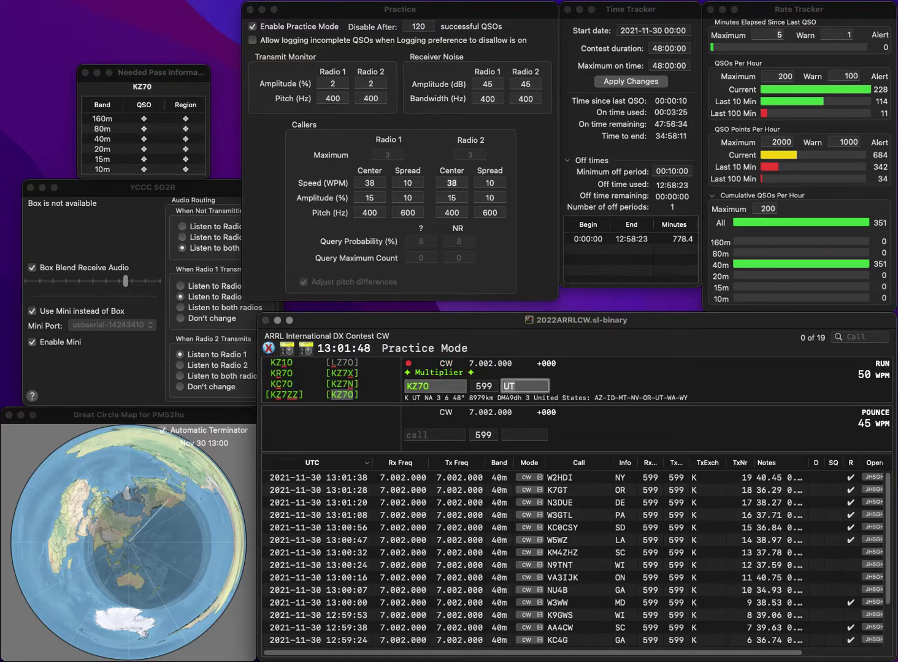
{"action": "key", "text": "Return"}
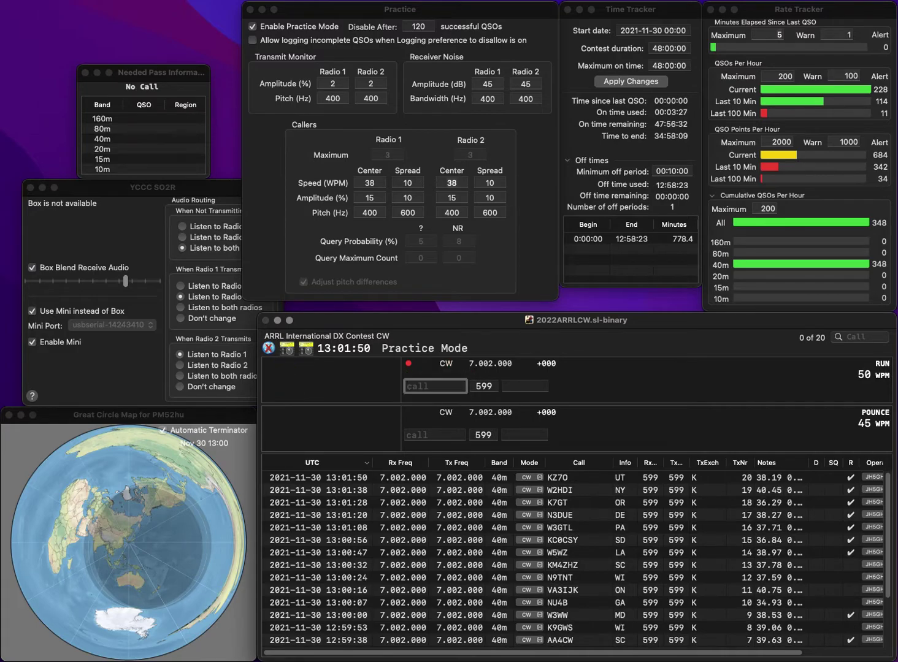
{"action": "type", "text": "WN1G"}
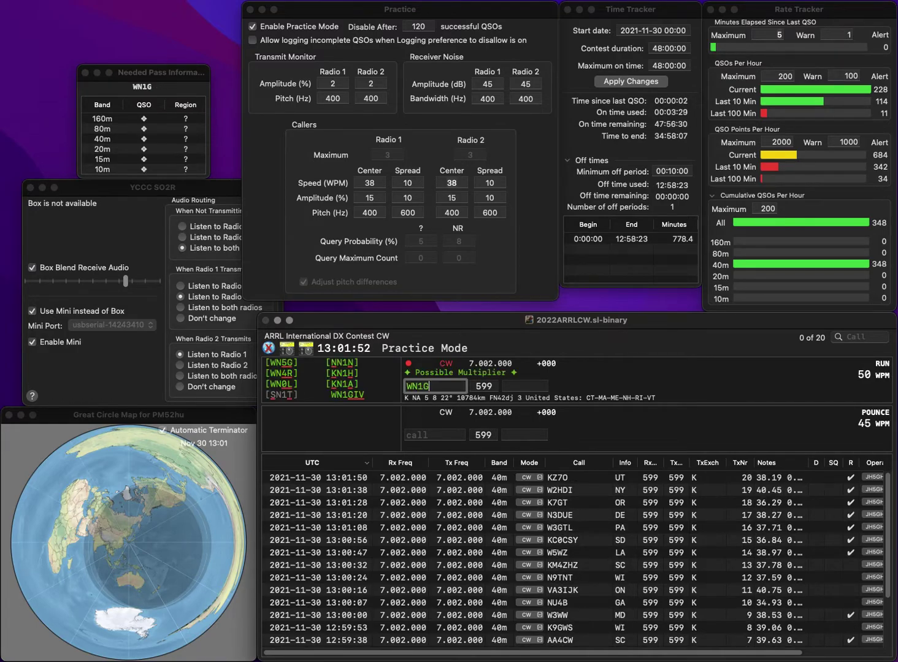
{"action": "type", "text": "IV"}
{"action": "key", "text": "space"}
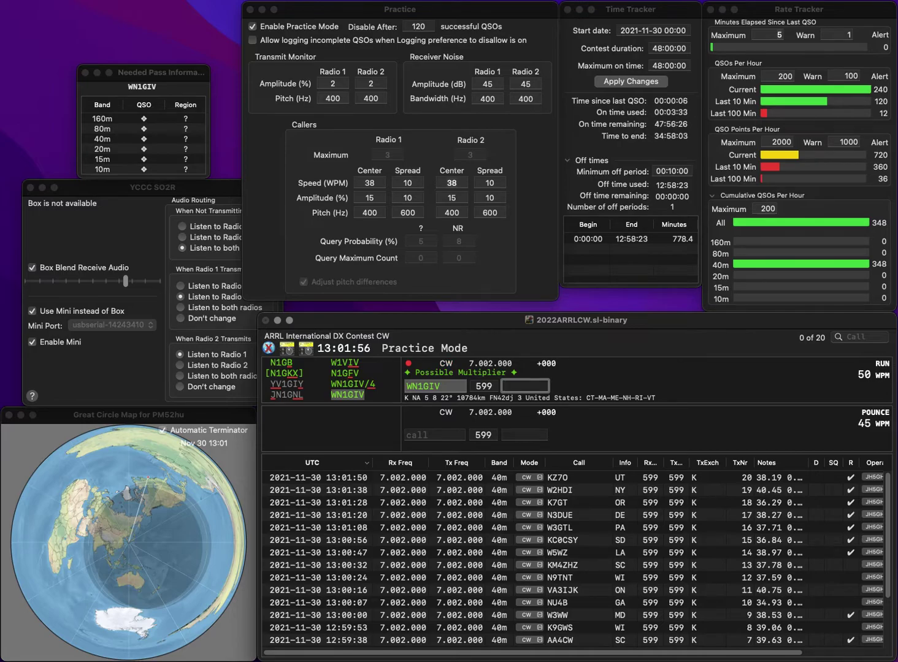
{"action": "type", "text": "MA"}
{"action": "key", "text": "Return"}
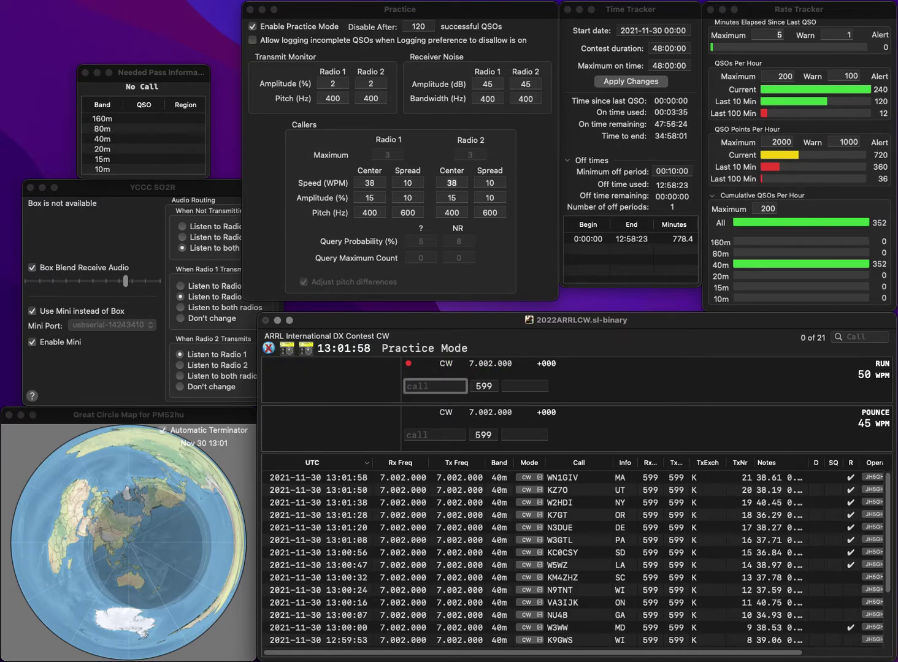
- Log the practice contact with callsign K9EA and received exchange IL
{"action": "type", "text": "K8"}
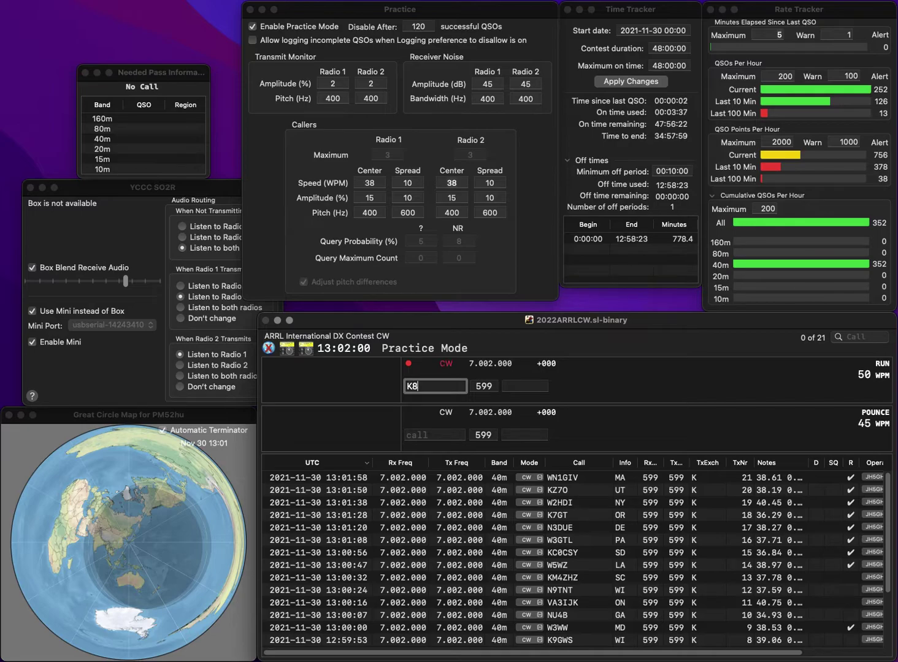
{"action": "type", "text": "EA"}
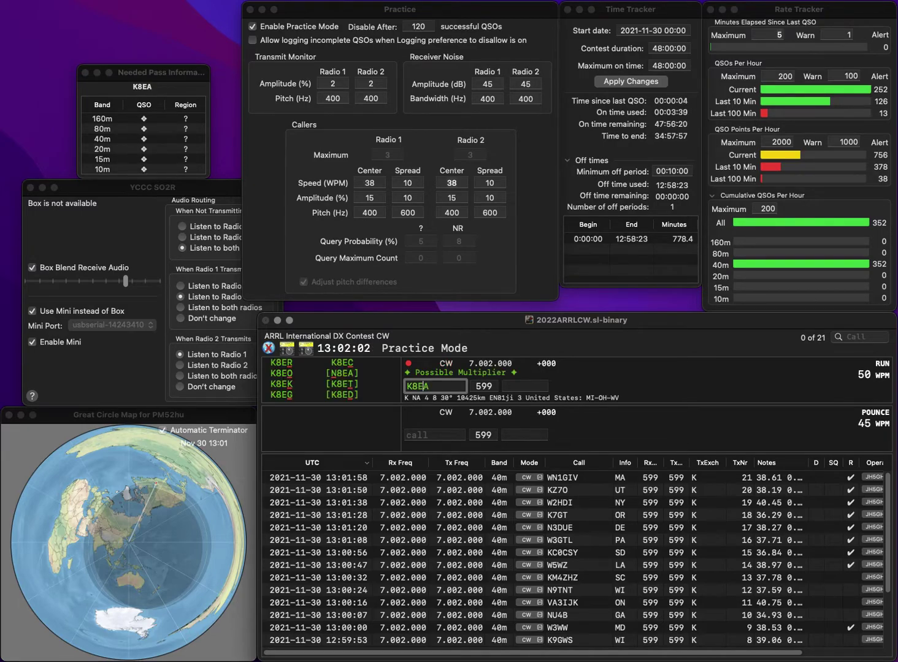
{"action": "key", "text": "BackSpace"}
{"action": "type", "text": "9"}
{"action": "key", "text": "Return"}
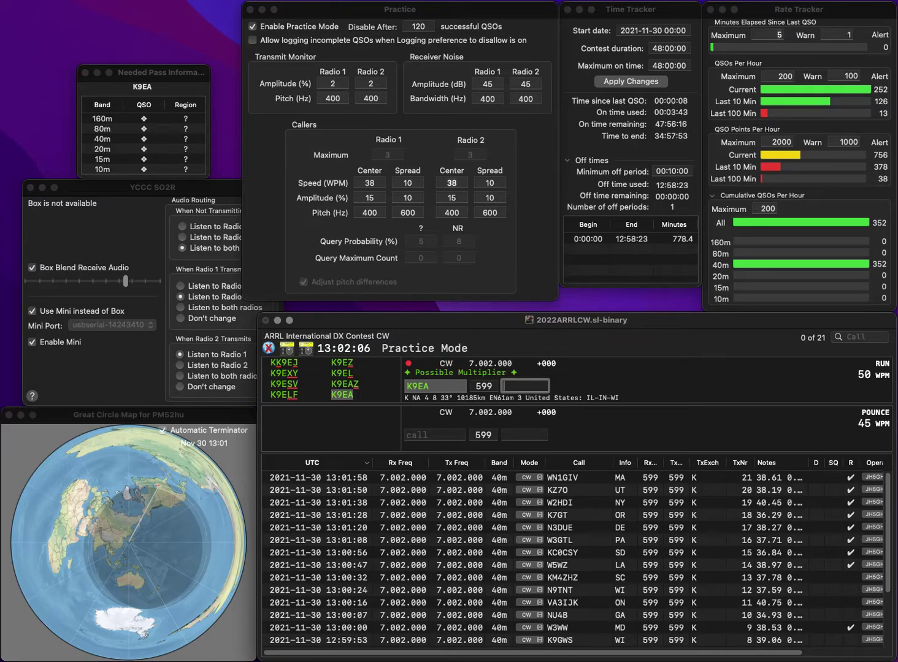
{"action": "type", "text": "IL"}
{"action": "key", "text": "Return"}
{"action": "type", "text": "W6"}
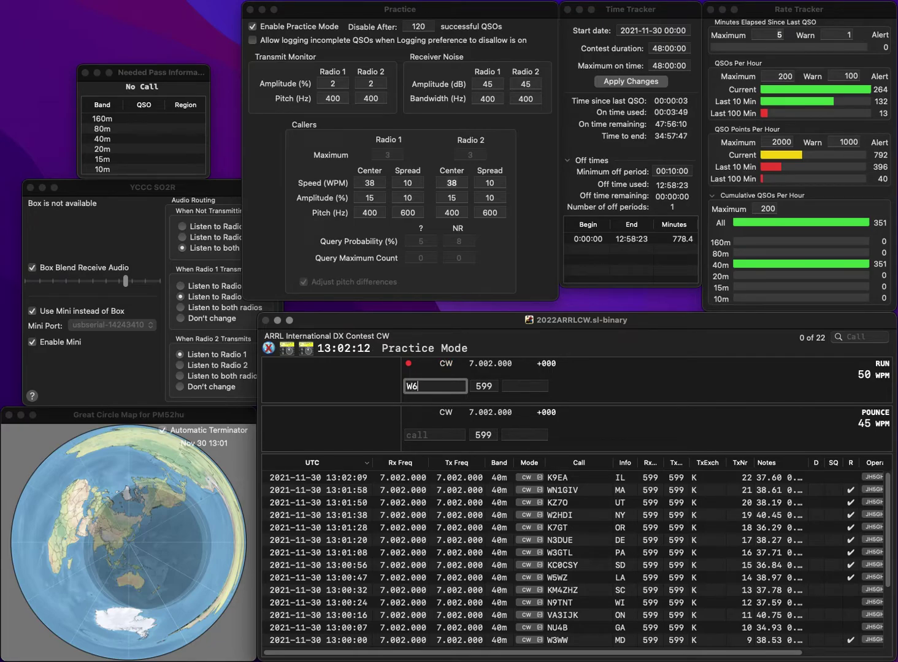
{"action": "key", "text": "BackSpace"}
{"action": "type", "text": "7RU"}
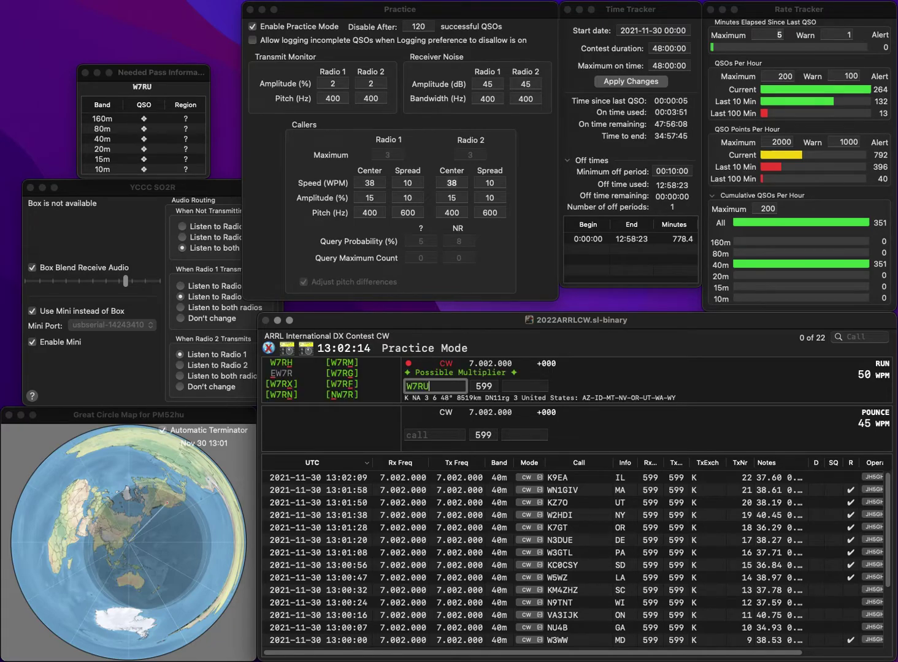
{"action": "key", "text": "Left"}
{"action": "key", "text": "BackSpace"}
{"action": "type", "text": "L"}
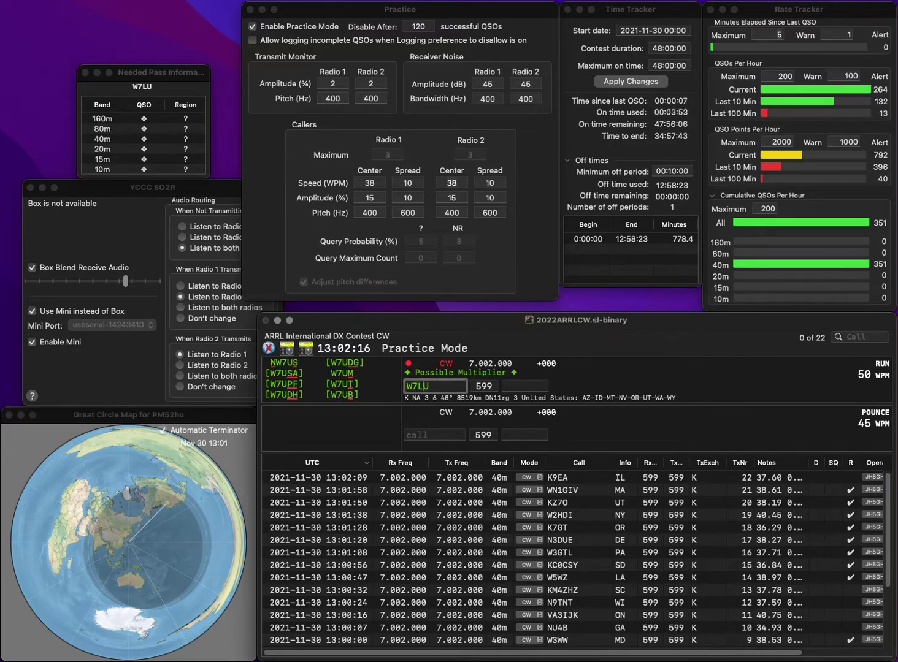
{"action": "key", "text": "BackSpace"}
{"action": "key", "text": "BackSpace"}
{"action": "type", "text": "8R"}
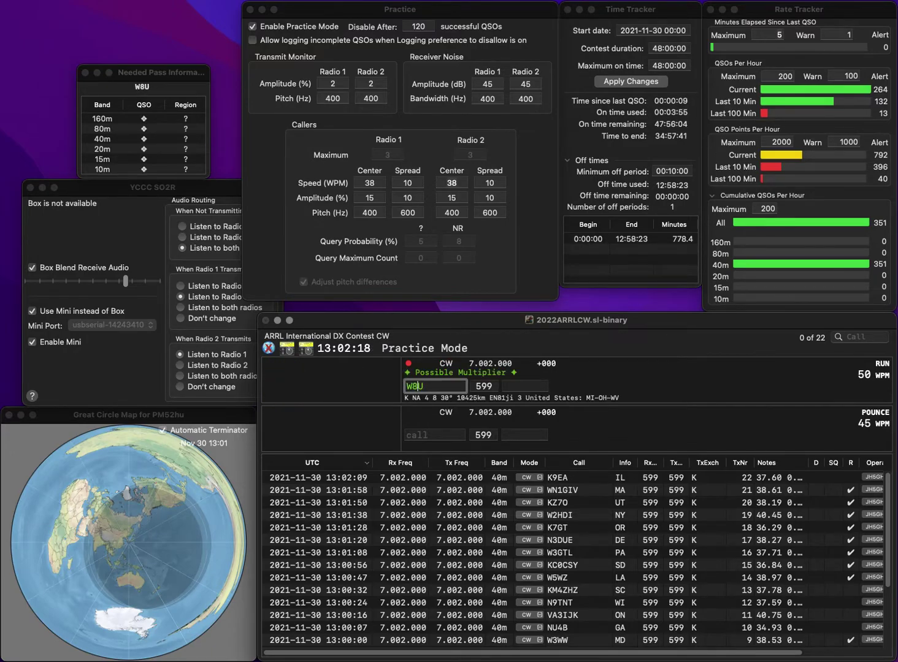
{"action": "key", "text": "space"}
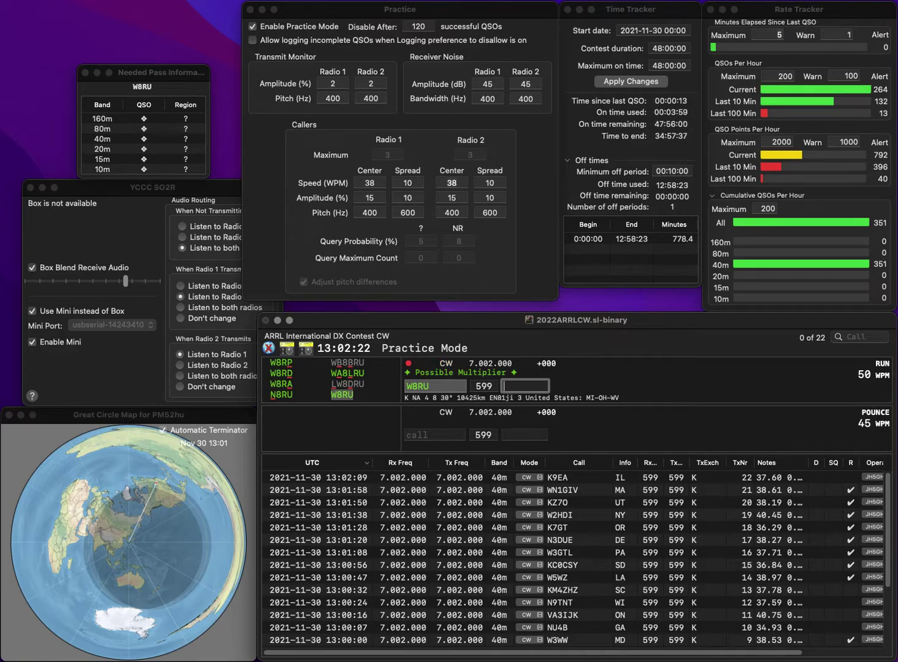
{"action": "key", "text": "Return"}
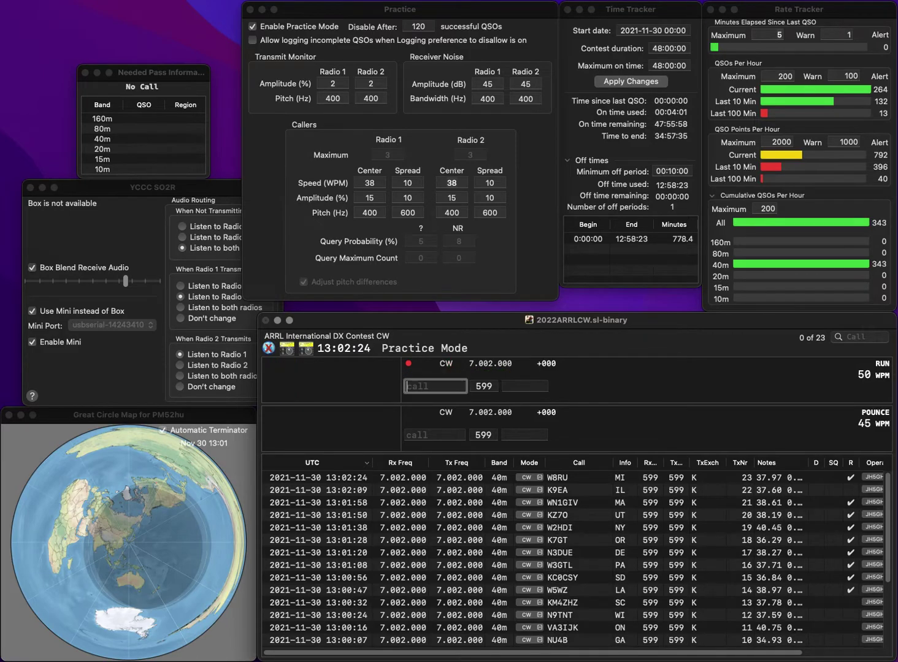
- Enter KV4WI as the callsign of the next practice contact
{"action": "type", "text": "KV4WS"}
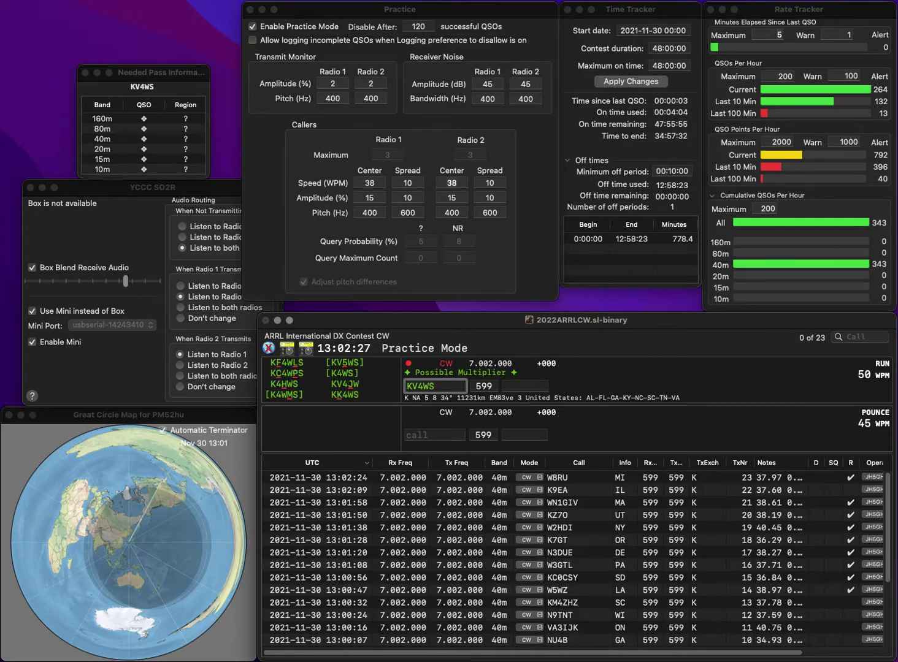
{"action": "key", "text": "BackSpace"}
{"action": "type", "text": "I"}
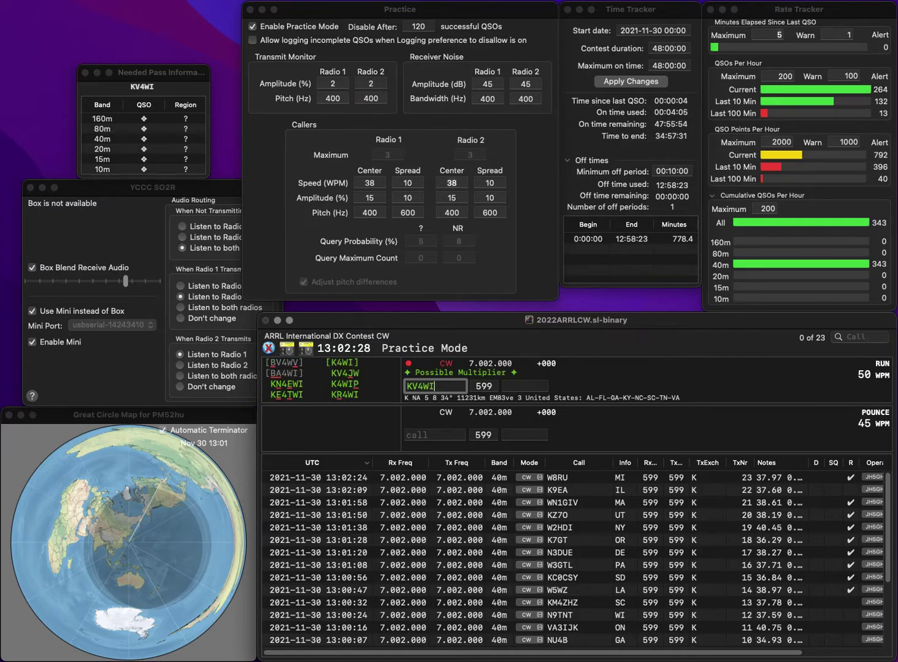
{"action": "key", "text": "Tab"}
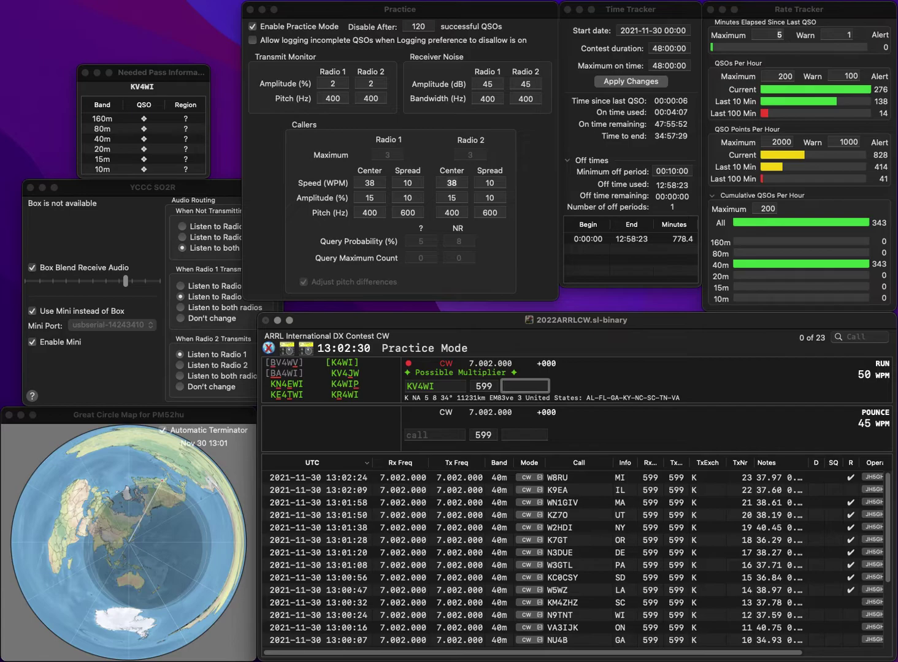
{"action": "left_click", "coordinate": [434, 387]}
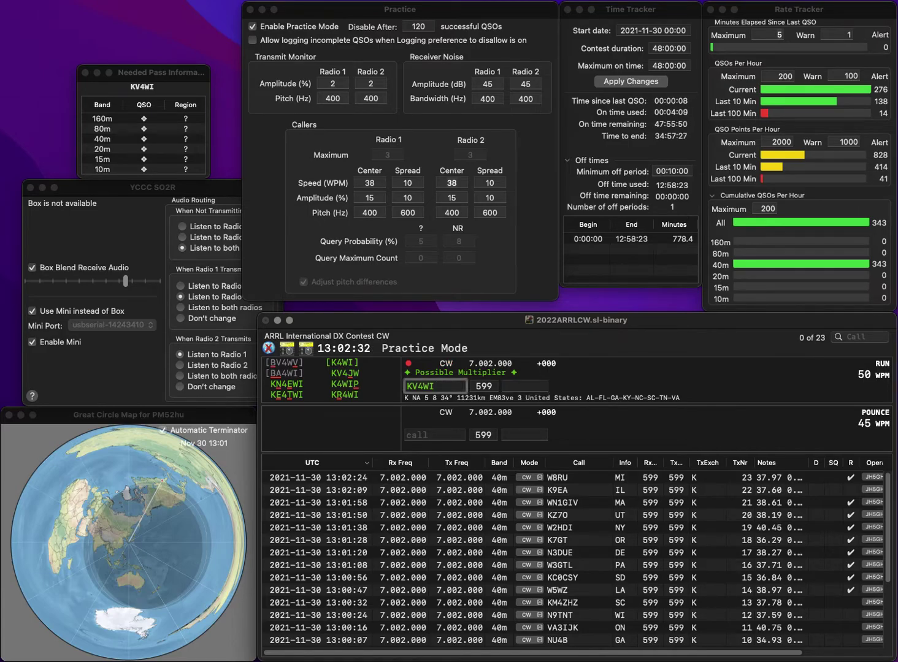
{"action": "left_click", "coordinate": [421, 387]}
{"action": "key", "text": "BackSpace"}
{"action": "type", "text": "5"}
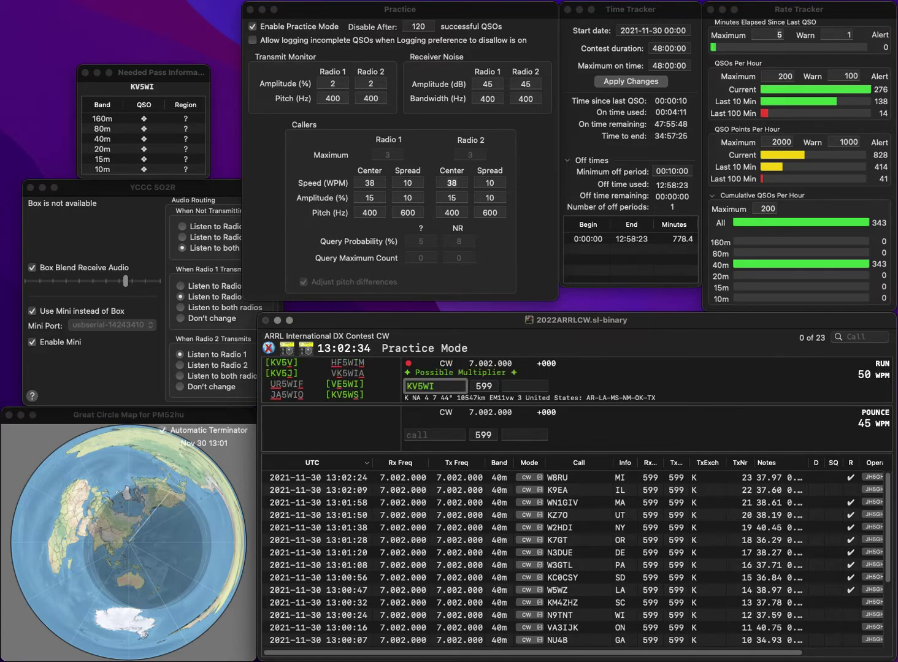
{"action": "key", "text": "BackSpace"}
{"action": "type", "text": "S"}
{"action": "key", "text": "Tab"}
{"action": "type", "text": "TX"}
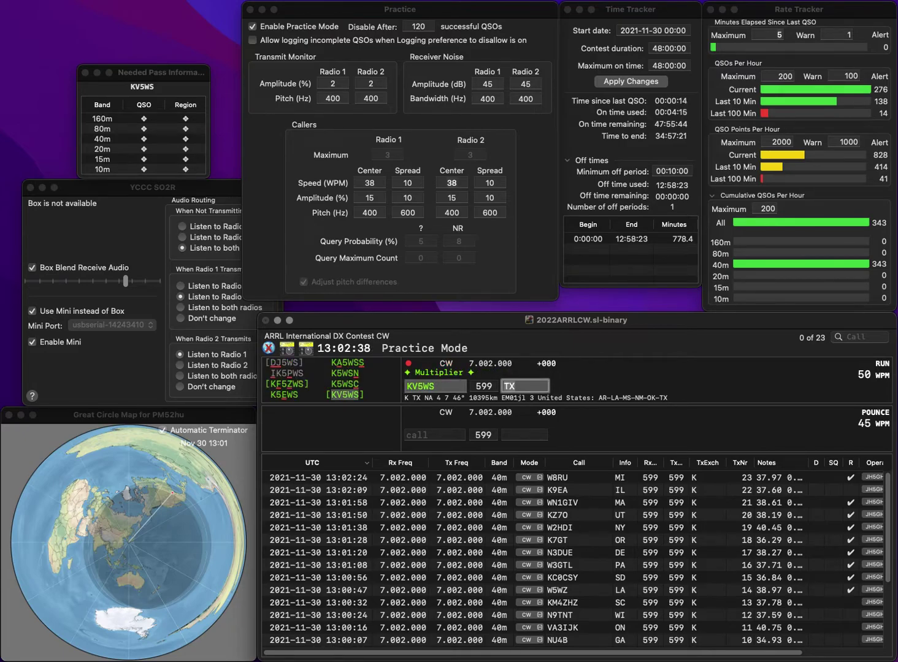
{"action": "key", "text": "Return"}
{"action": "type", "text": "N8BRO"}
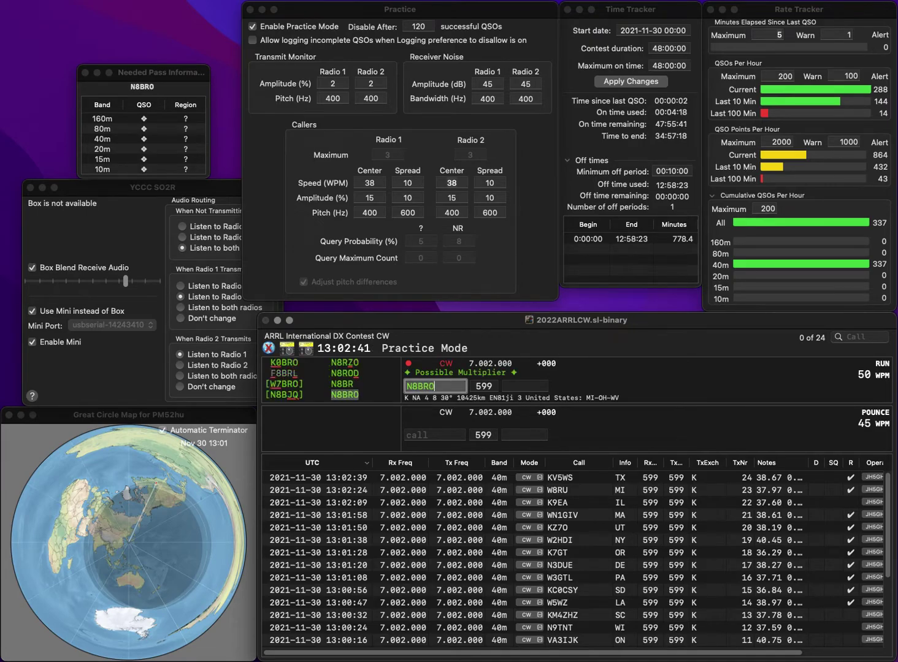
{"action": "key", "text": "space"}
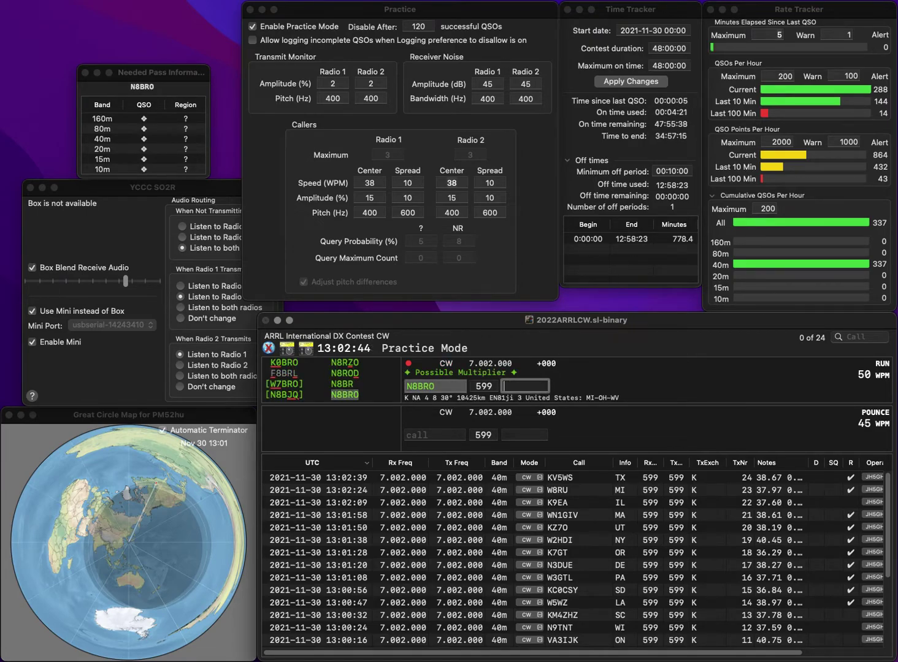
{"action": "type", "text": "WV"}
{"action": "key", "text": "Return"}
- Enter AC6GO as the callsign of the next practice contact
{"action": "type", "text": "AC6GM"}
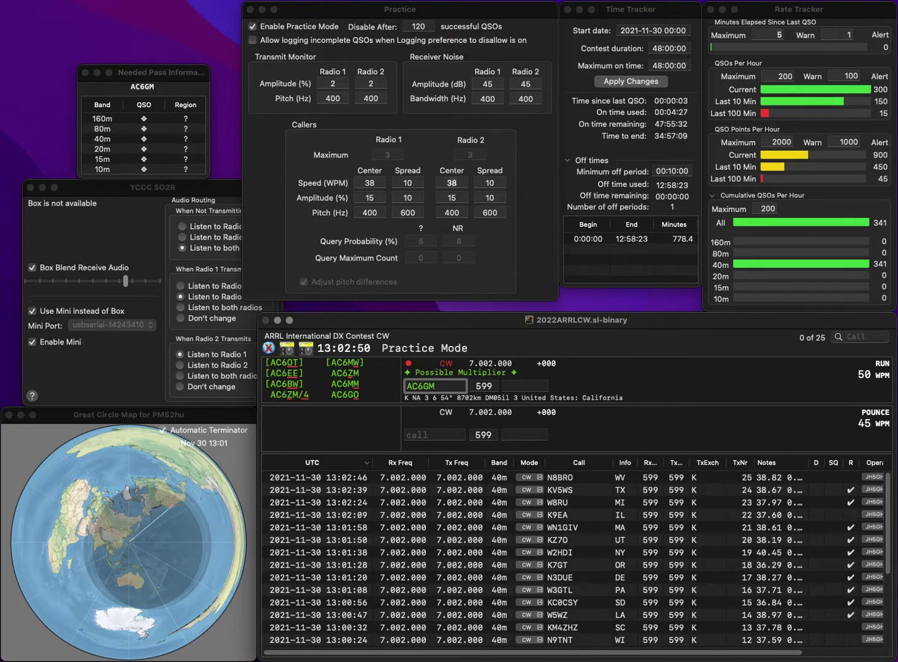
{"action": "key", "text": "BackSpace"}
{"action": "key", "text": "BackSpace"}
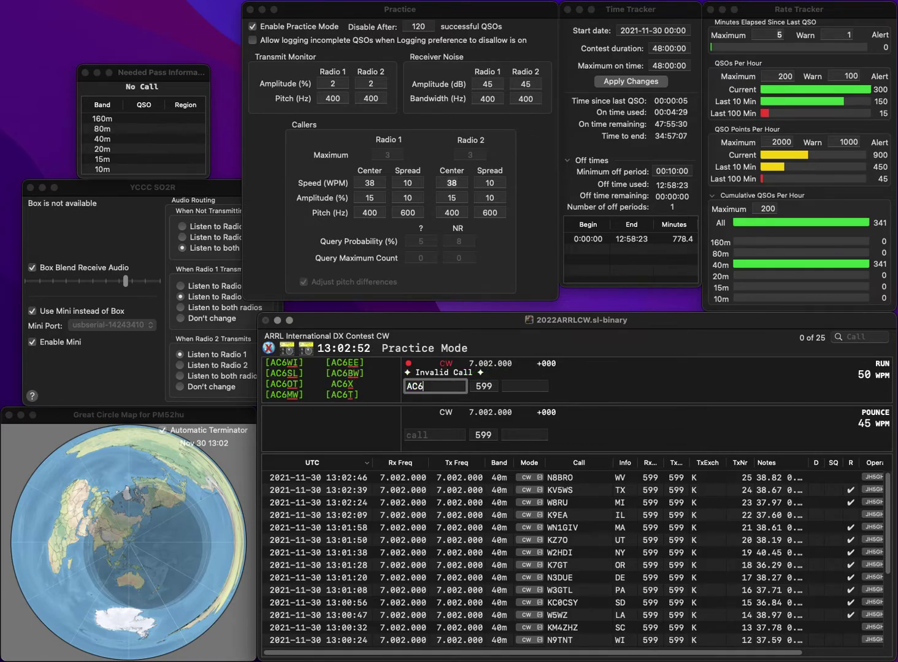
{"action": "type", "text": "GO"}
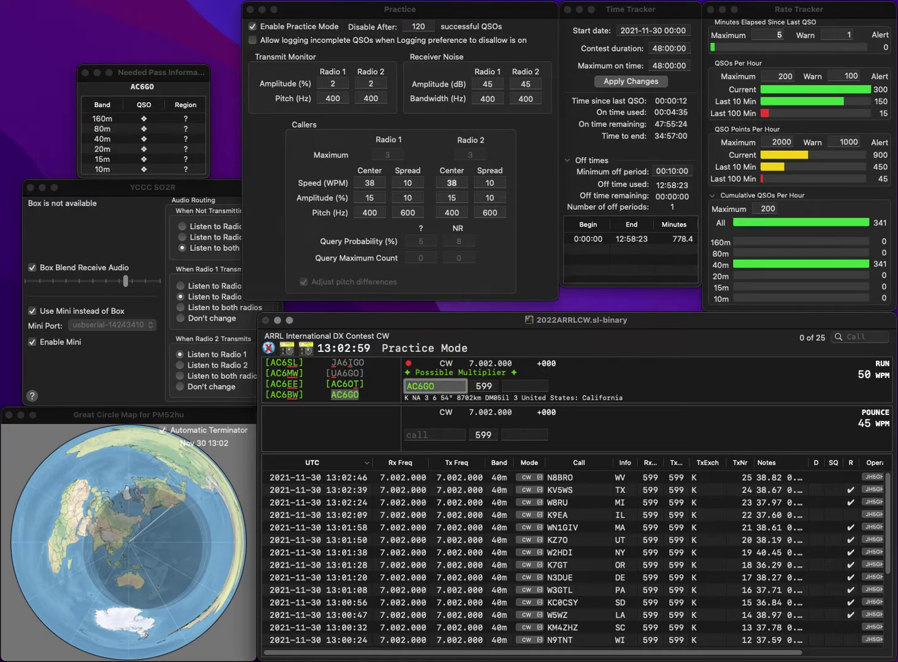
{"action": "key", "text": "BackSpace"}
{"action": "key", "text": "BackSpace"}
{"action": "key", "text": "BackSpace"}
{"action": "key", "text": "BackSpace"}
{"action": "key", "text": "BackSpace"}
{"action": "type", "text": "AC6ZM"}
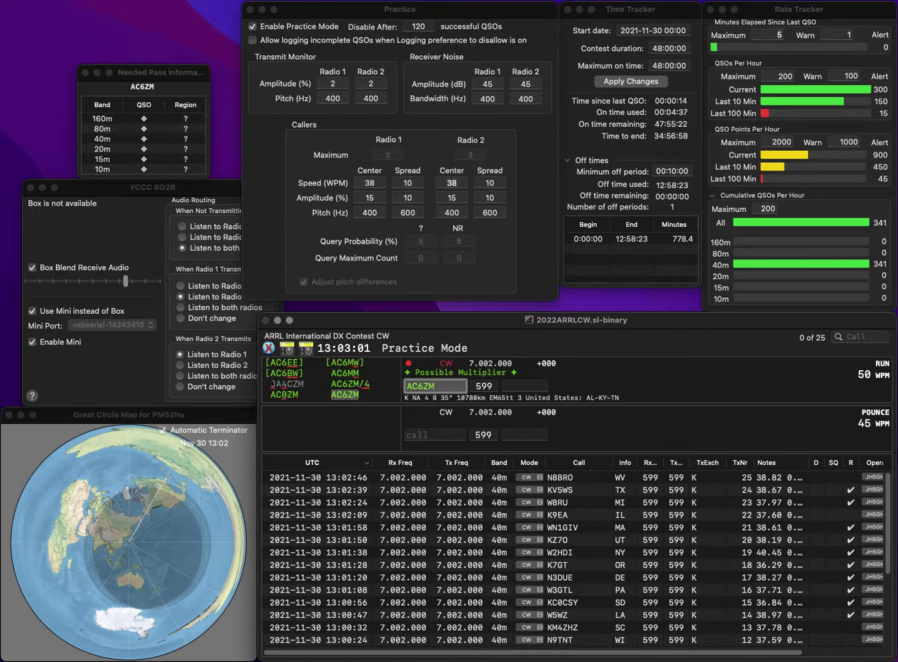
{"action": "key", "text": "space"}
{"action": "type", "text": "CA"}
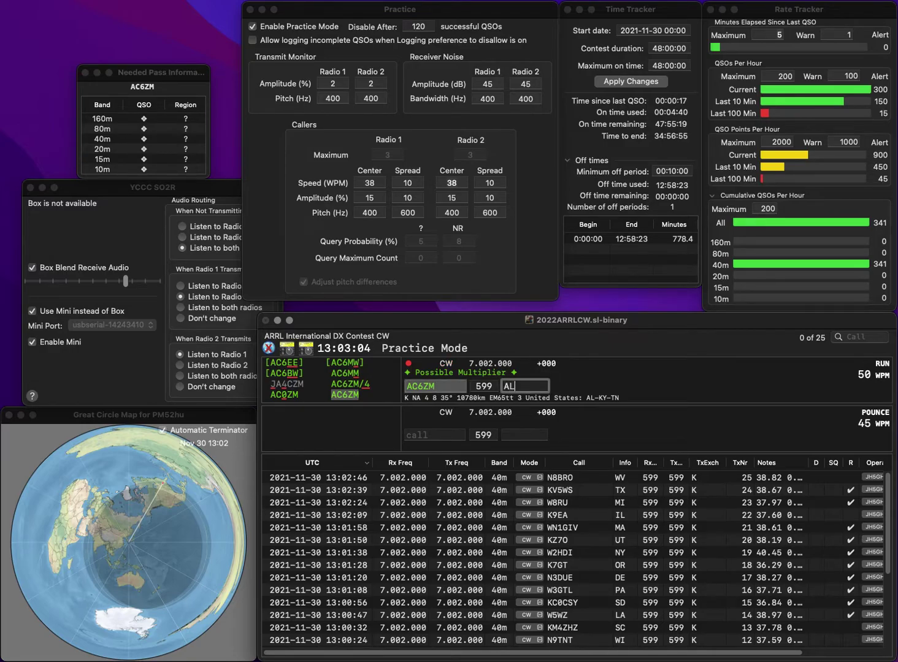
{"action": "key", "text": "Return"}
{"action": "type", "text": "VE"}
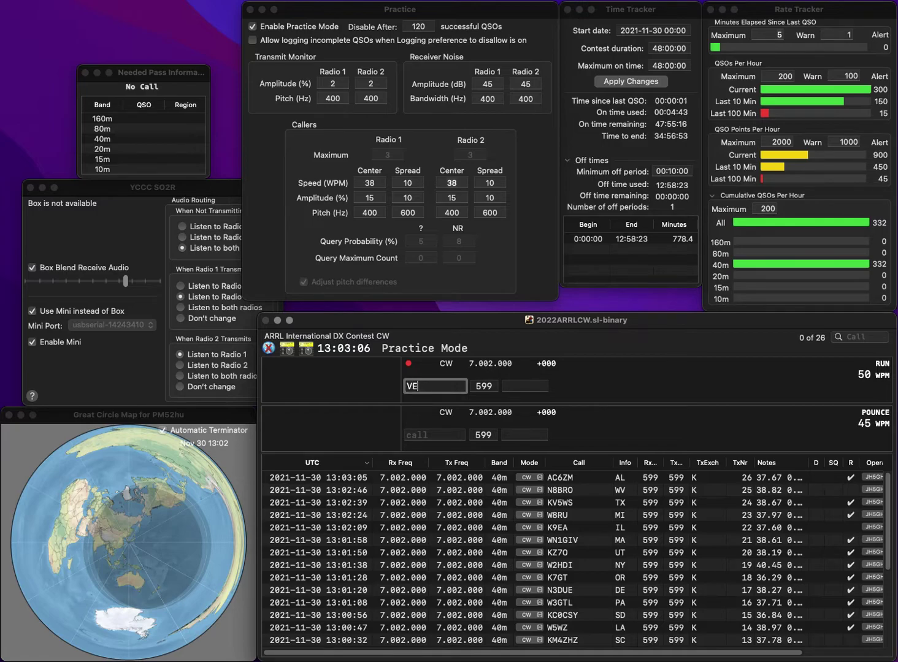
{"action": "type", "text": "7ZN"}
{"action": "key", "text": "space"}
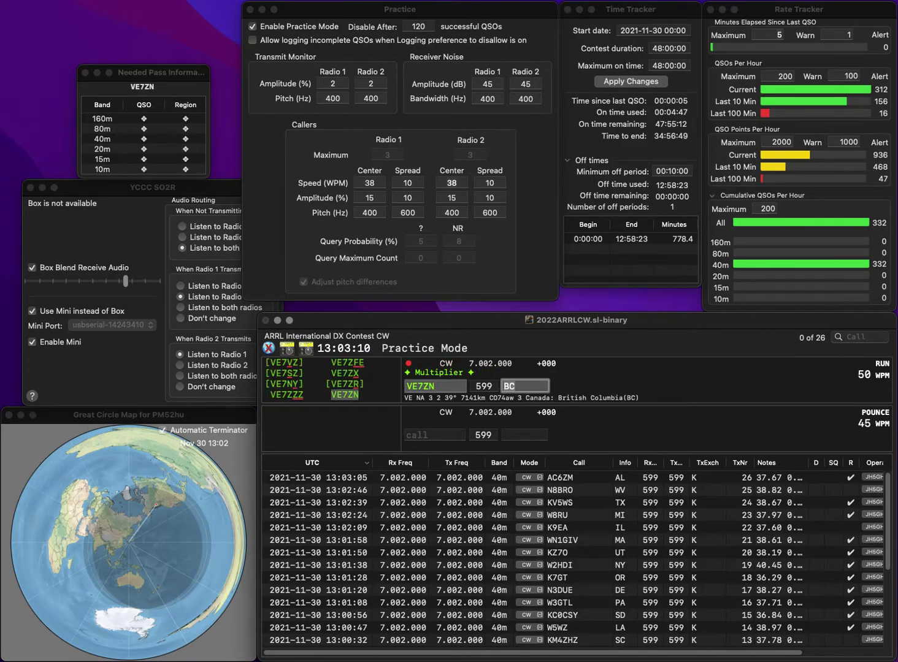
{"action": "key", "text": "Return"}
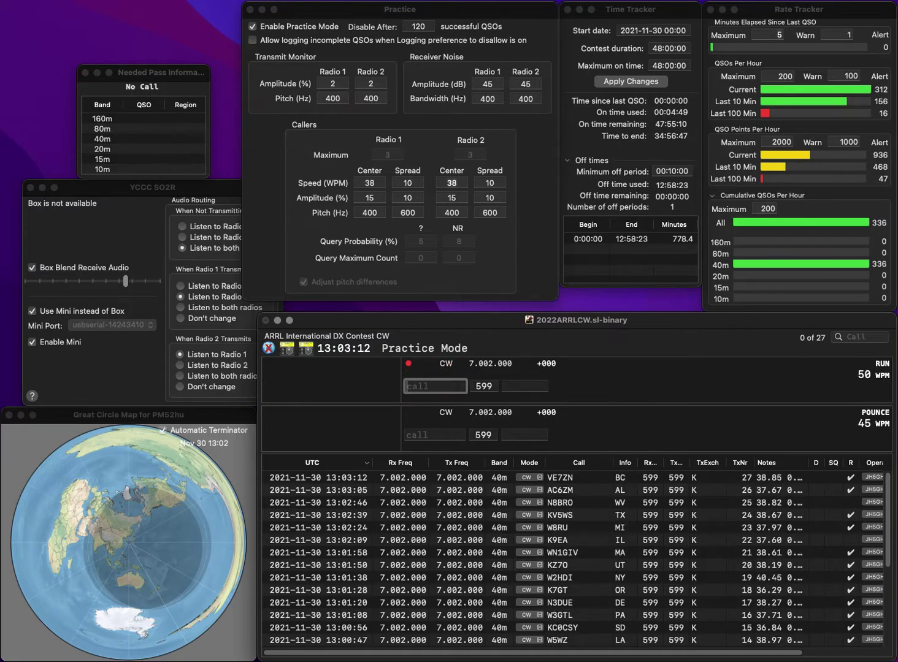
{"action": "type", "text": "KB5FLA"}
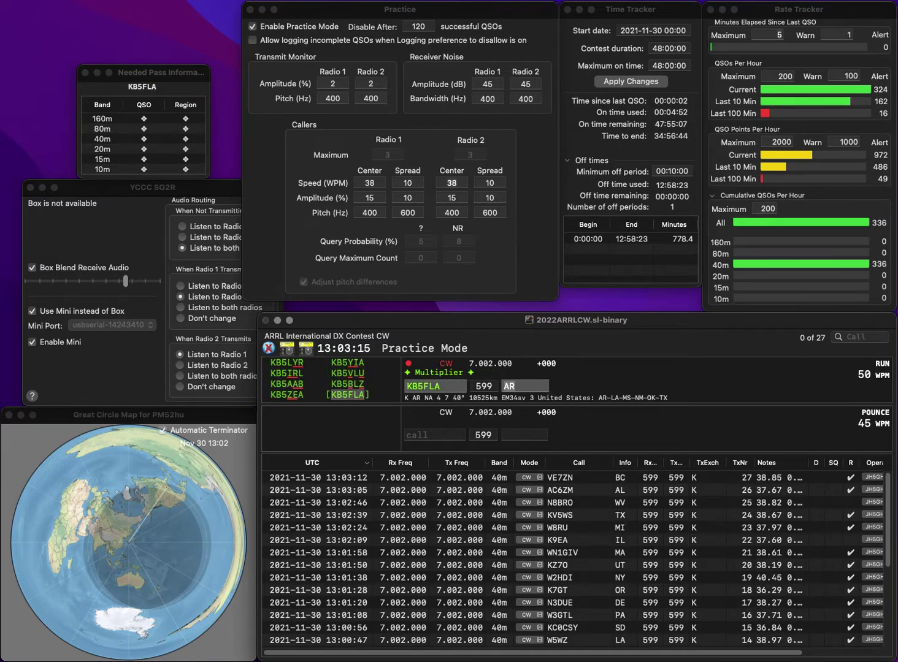
{"action": "key", "text": "space"}
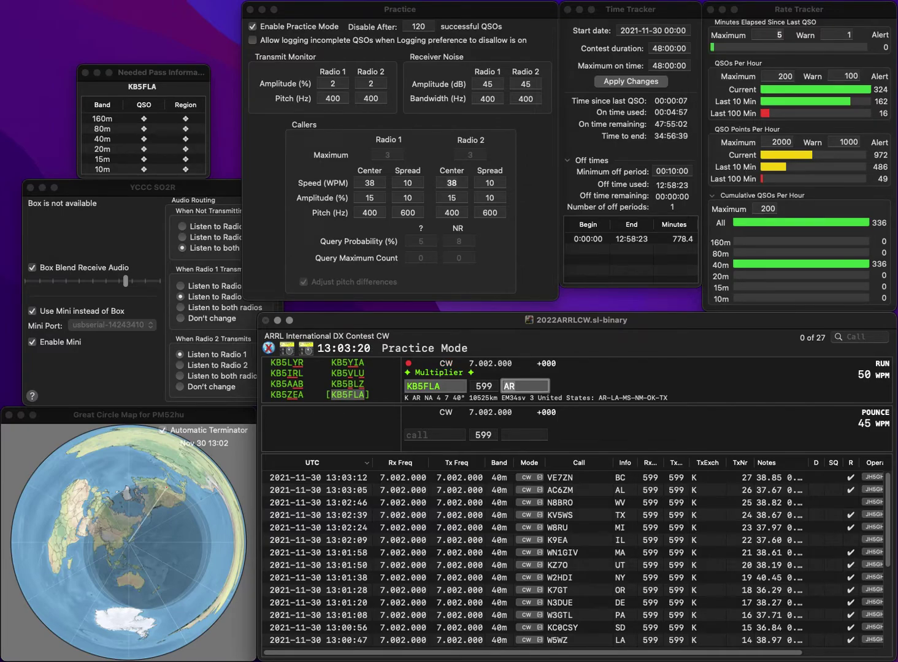
{"action": "key", "text": "Return"}
{"action": "type", "text": "K6Z"}
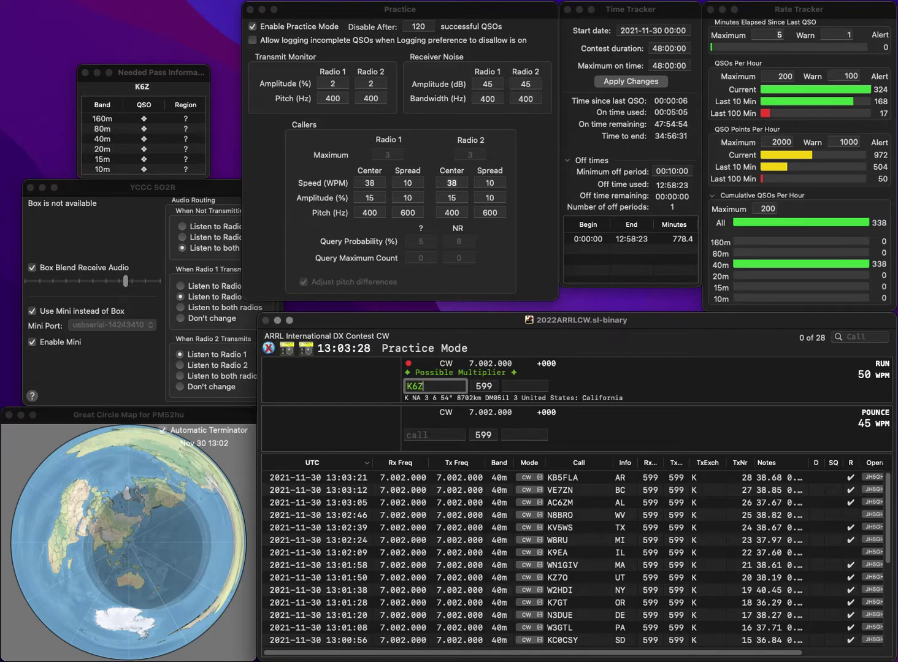
{"action": "type", "text": "Q"}
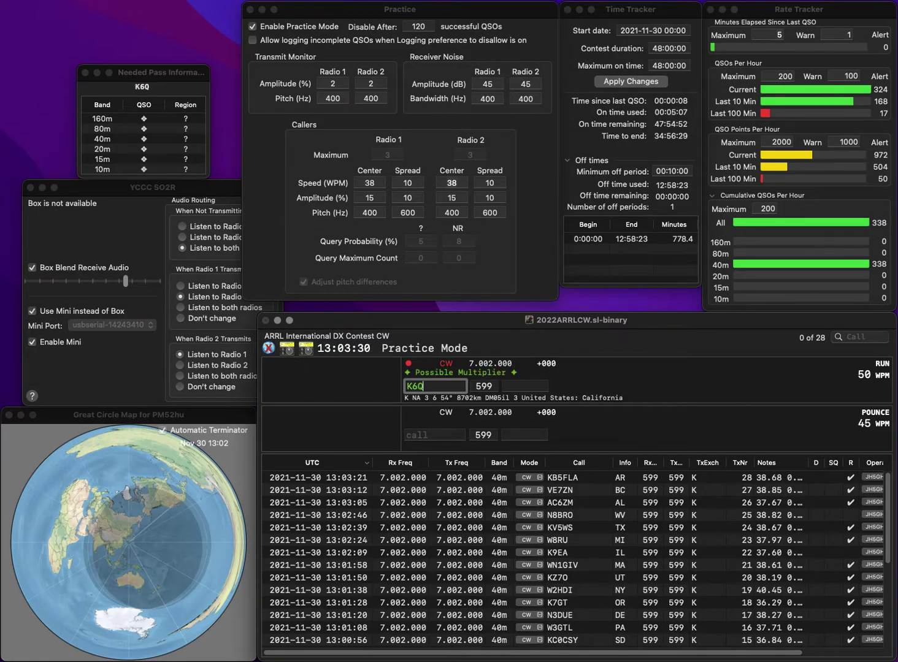
{"action": "type", "text": "AZ"}
{"action": "key", "text": "Tab"}
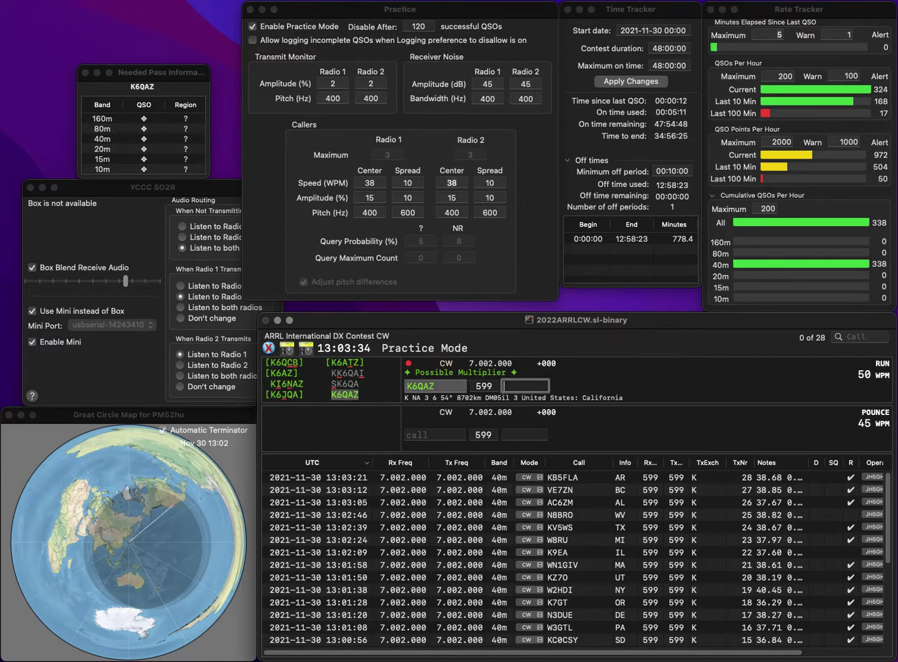
{"action": "type", "text": "CA"}
{"action": "key", "text": "Return"}
- Enter callsign VE6WF, correct it to VE6JF and log the practice contact with the prefilled exchange AB
{"action": "type", "text": "VE6WF"}
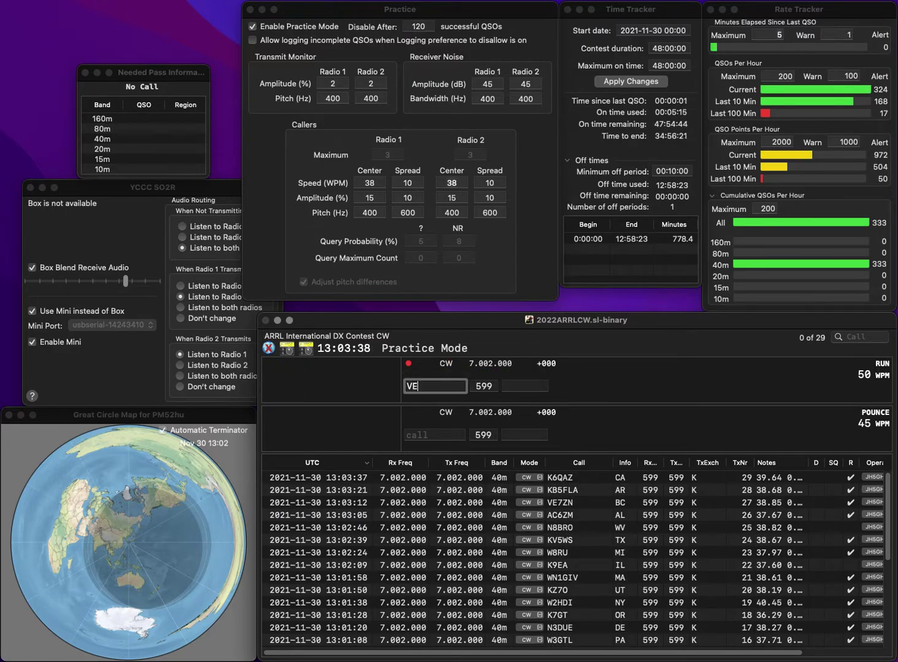
{"action": "key", "text": "space"}
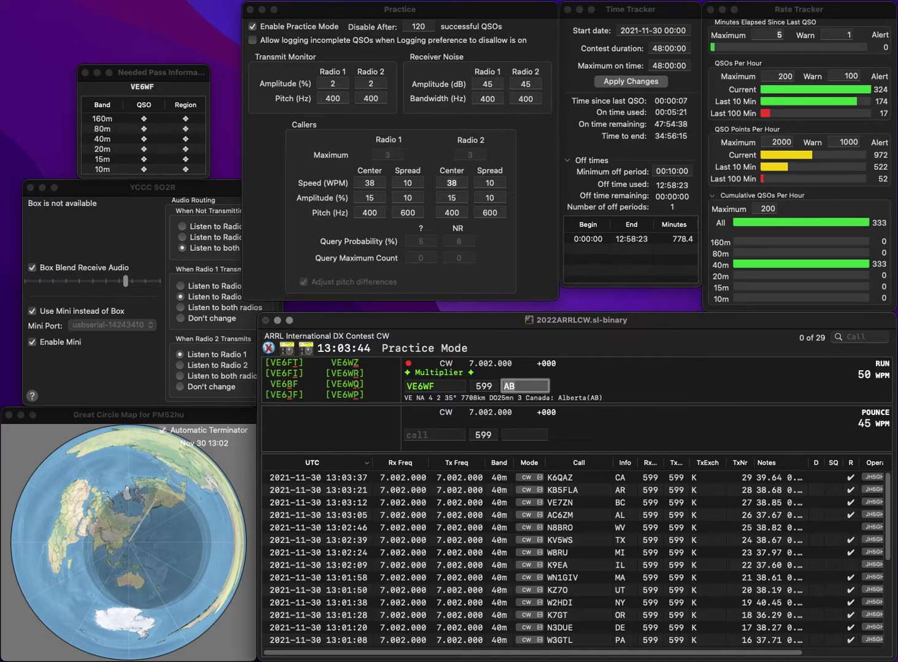
{"action": "left_click", "coordinate": [429, 386]}
{"action": "key", "text": "BackSpace"}
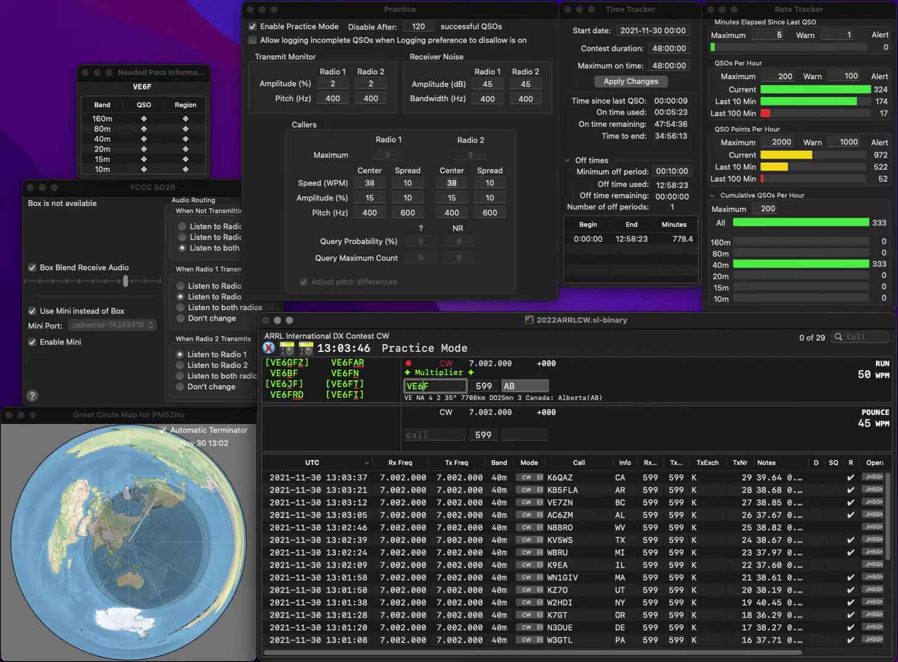
{"action": "type", "text": "J"}
{"action": "left_click", "coordinate": [524, 386]}
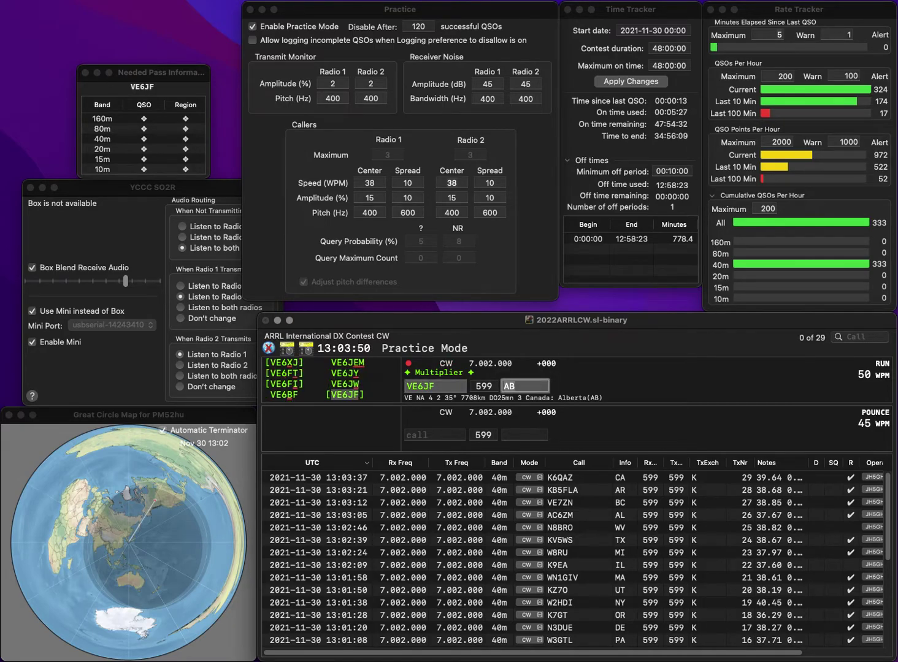
{"action": "key", "text": "Return"}
{"action": "type", "text": "K"}
{"action": "key", "text": "BackSpace"}
{"action": "type", "text": "7Z"}
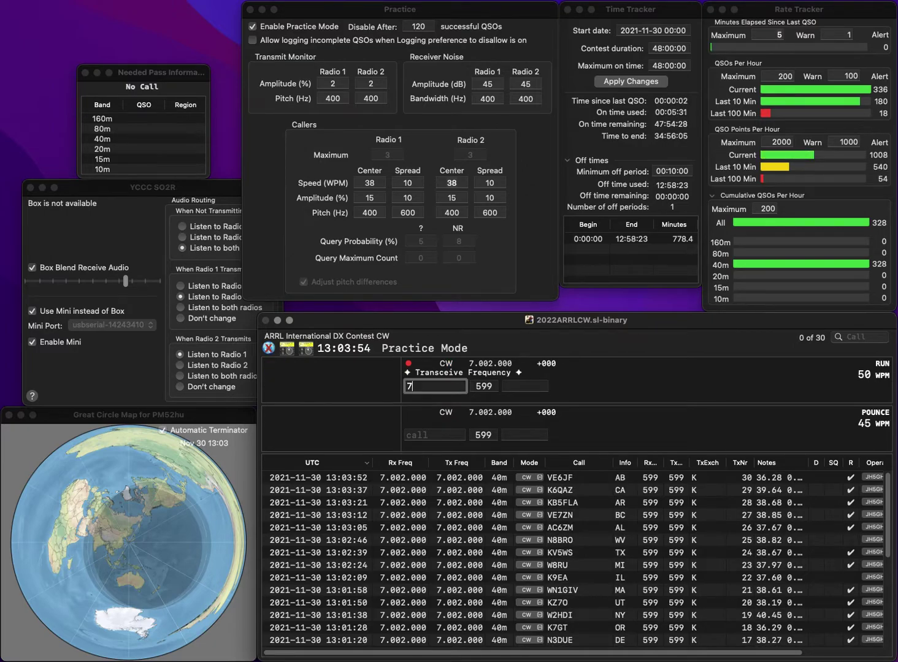
{"action": "key", "text": "Left"}
{"action": "key", "text": "Left"}
{"action": "type", "text": "NS"}
{"action": "key", "text": "space"}
{"action": "key", "text": "space"}
{"action": "key", "text": "Right"}
{"action": "key", "text": "Right"}
{"action": "key", "text": "BackSpace"}
{"action": "type", "text": "Q"}
{"action": "key", "text": "space"}
{"action": "key", "text": "space"}
{"action": "key", "text": "BackSpace"}
{"action": "key", "text": "BackSpace"}
{"action": "type", "text": "8Q"}
{"action": "key", "text": "space"}
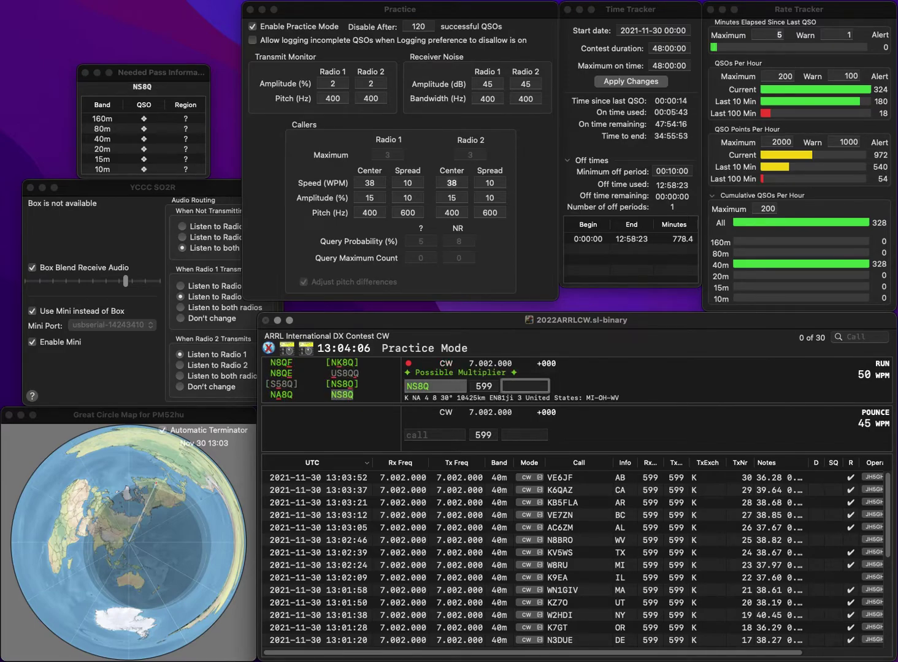
{"action": "key", "text": "Return"}
{"action": "type", "text": "KU1T"}
{"action": "key", "text": "Tab"}
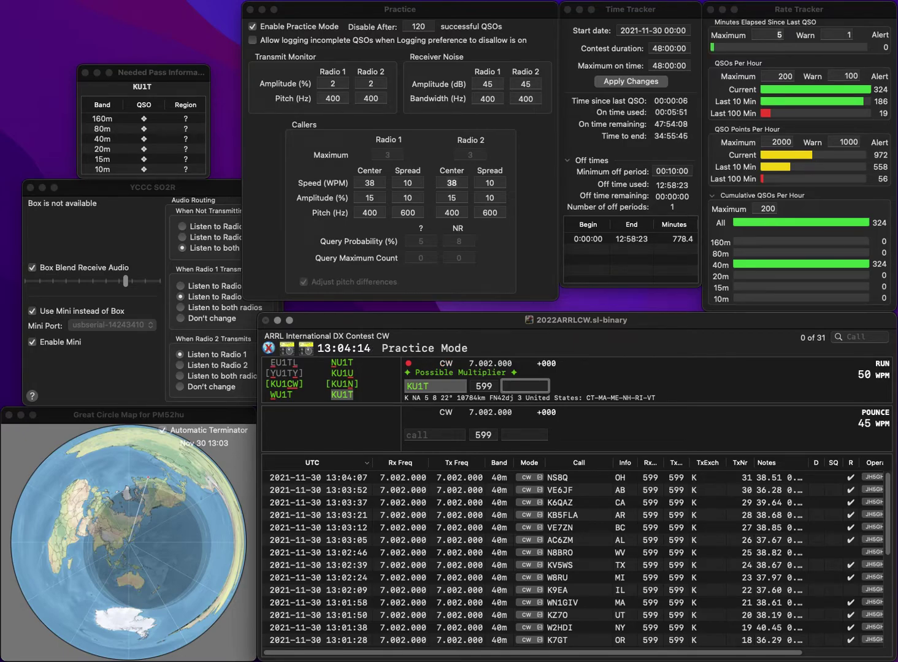
{"action": "type", "text": "H"}
{"action": "key", "text": "Return"}
- Log the practice contact with callsign K5LH, keeping the prefilled exchange TX
{"action": "type", "text": "K5LH"}
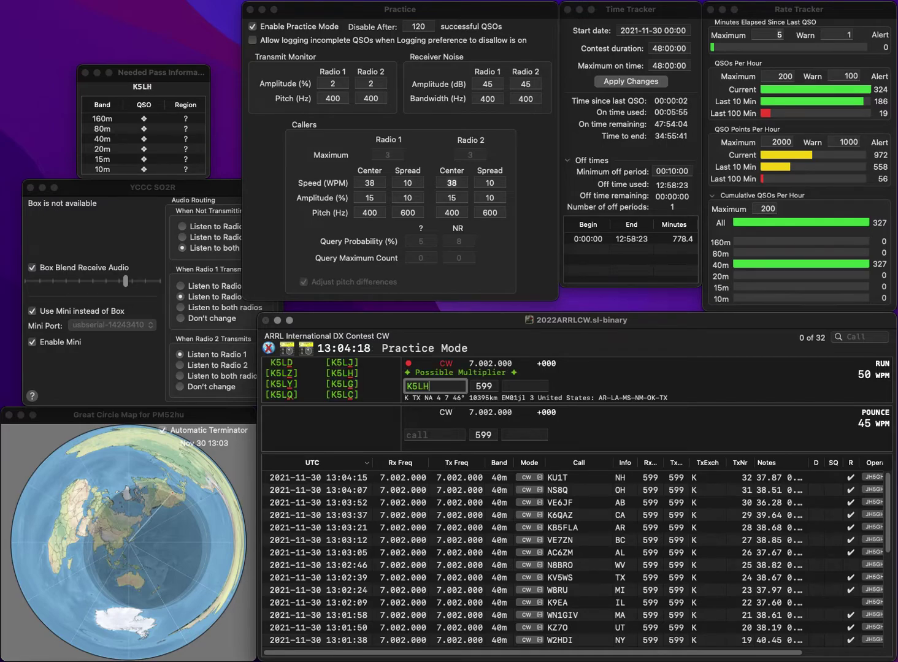
{"action": "key", "text": "space"}
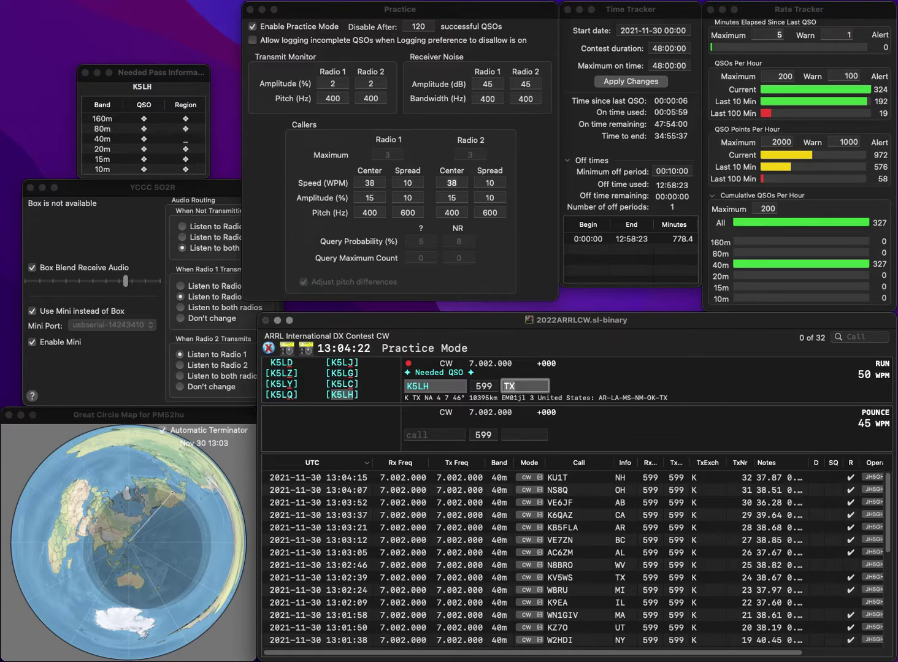
{"action": "key", "text": "Return"}
{"action": "type", "text": "E3UWC"}
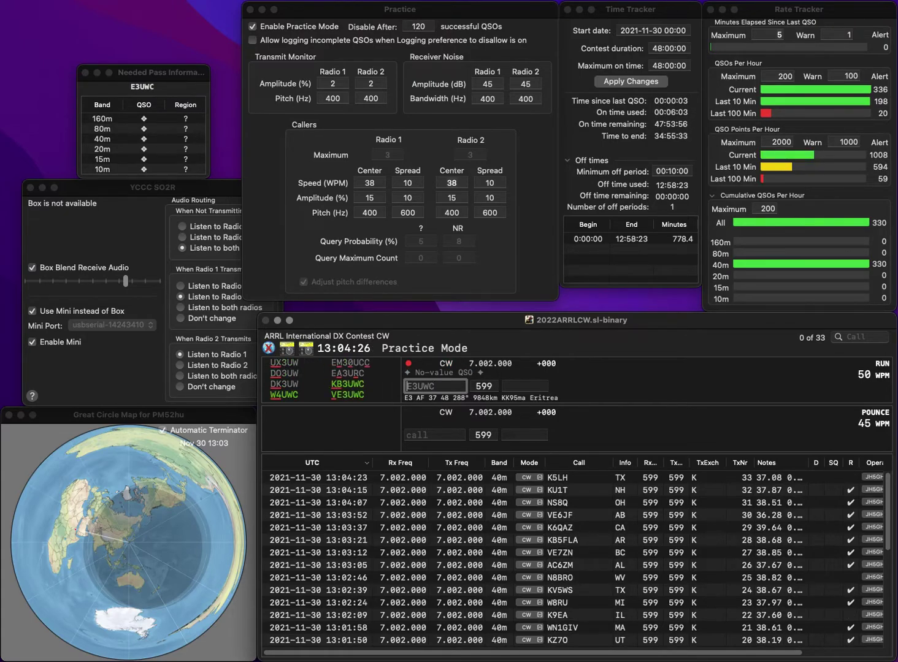
{"action": "key", "text": "Home"}
{"action": "type", "text": "V"}
{"action": "key", "text": "Tab"}
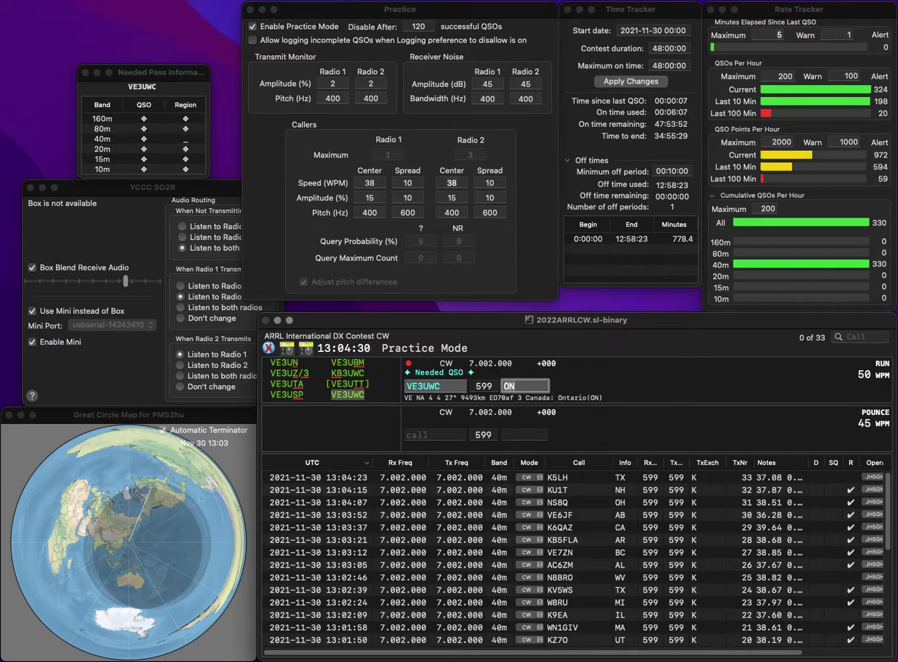
{"action": "key", "text": "Return"}
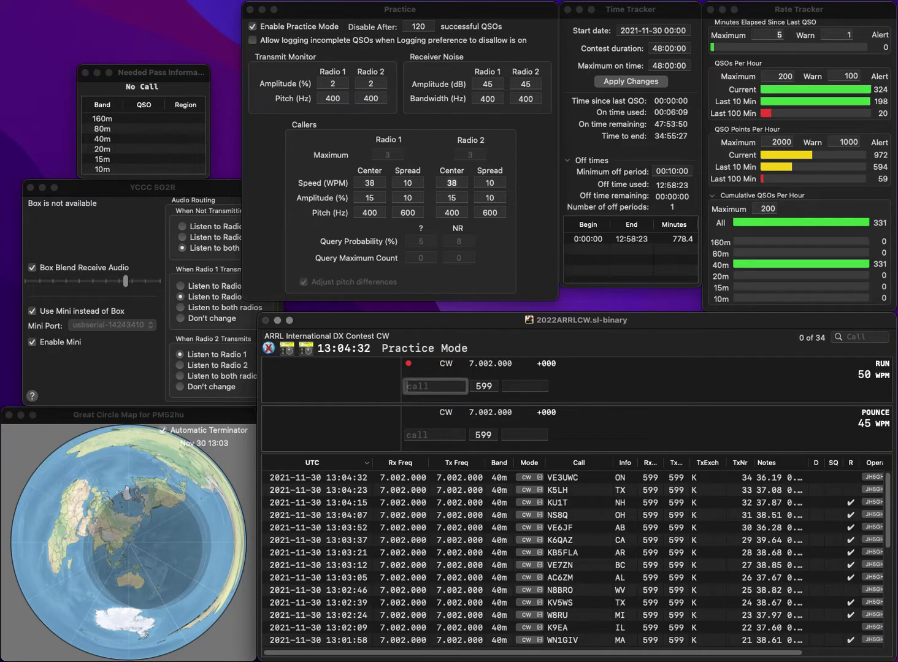
- Log the practice contact with callsign N5MT, keeping the prefilled exchange TX
{"action": "type", "text": "N5MT"}
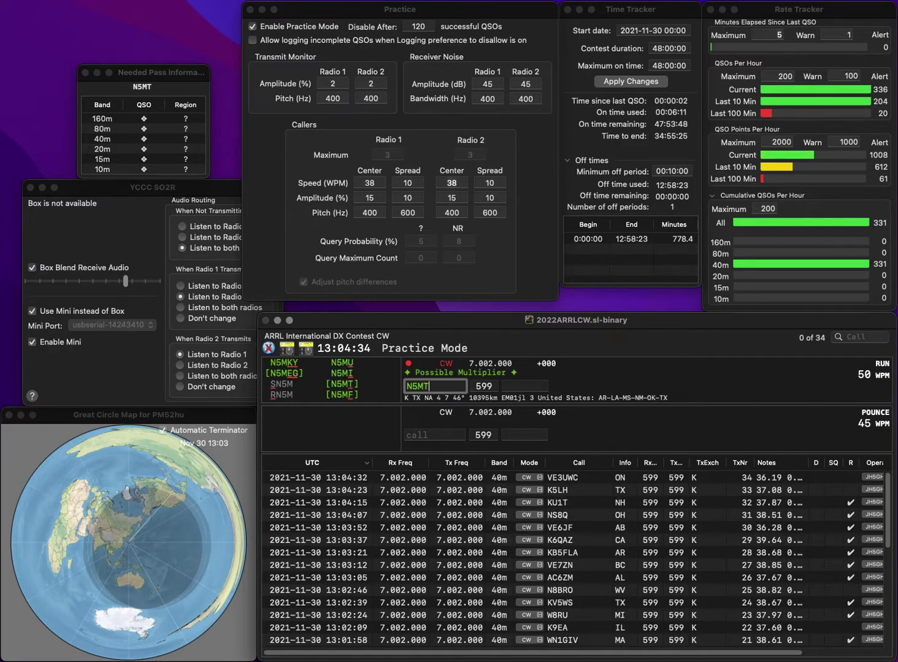
{"action": "key", "text": "Return"}
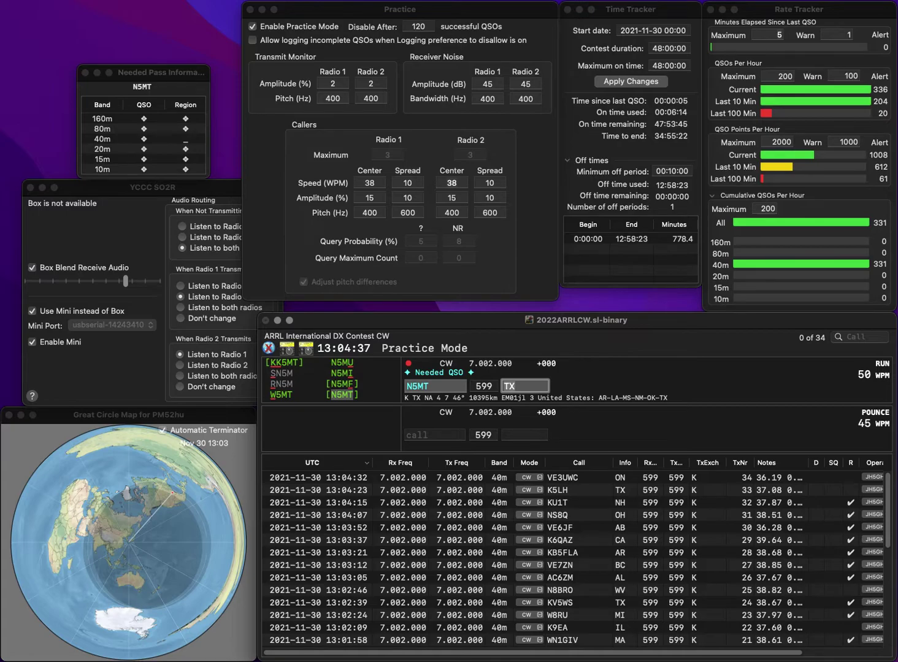
{"action": "key", "text": "Return"}
- Log the practice contact with callsign WU7H and received exchange WY
{"action": "type", "text": "WU"}
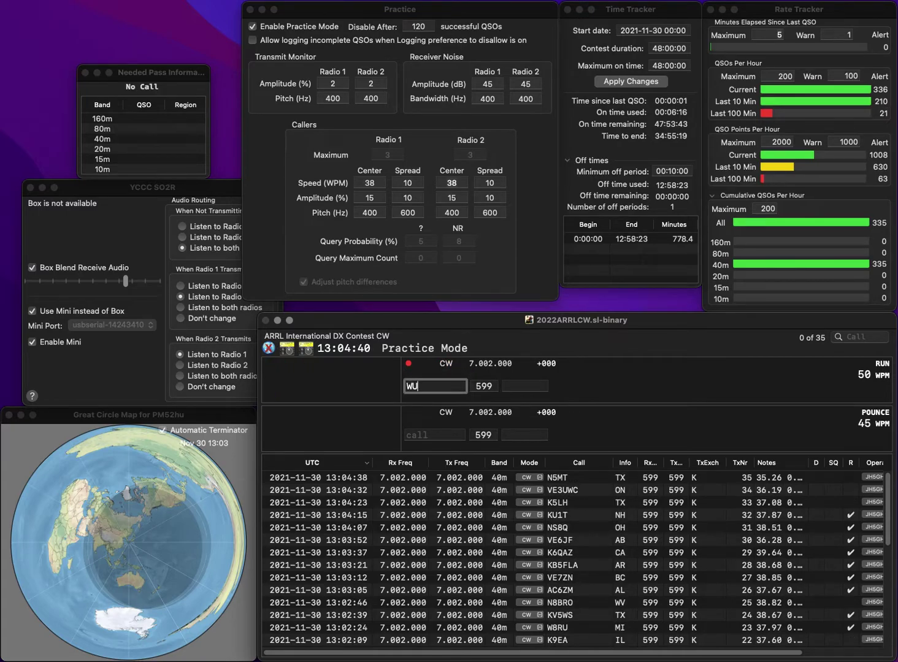
{"action": "type", "text": "7H"}
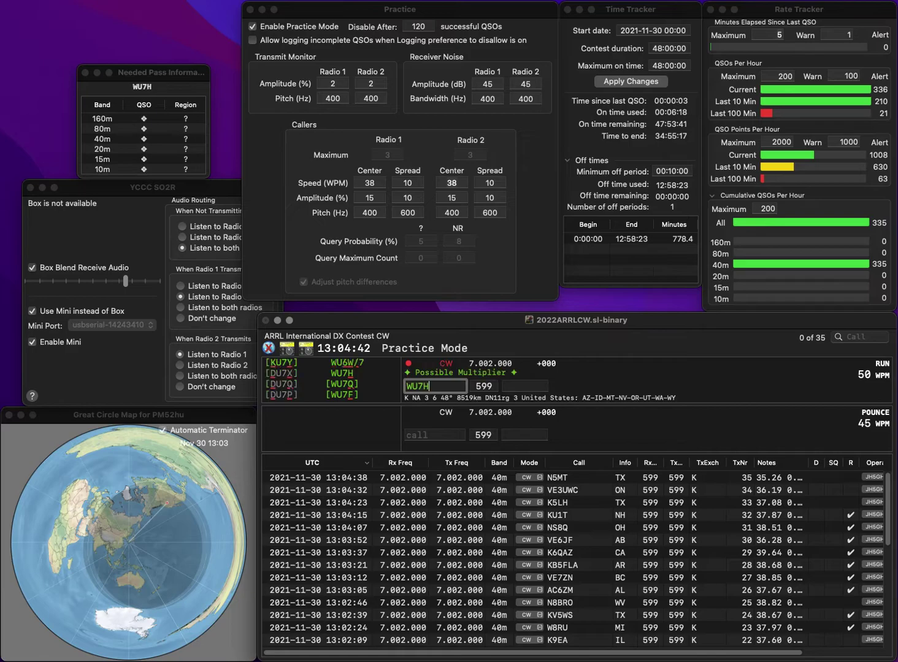
{"action": "key", "text": "Return"}
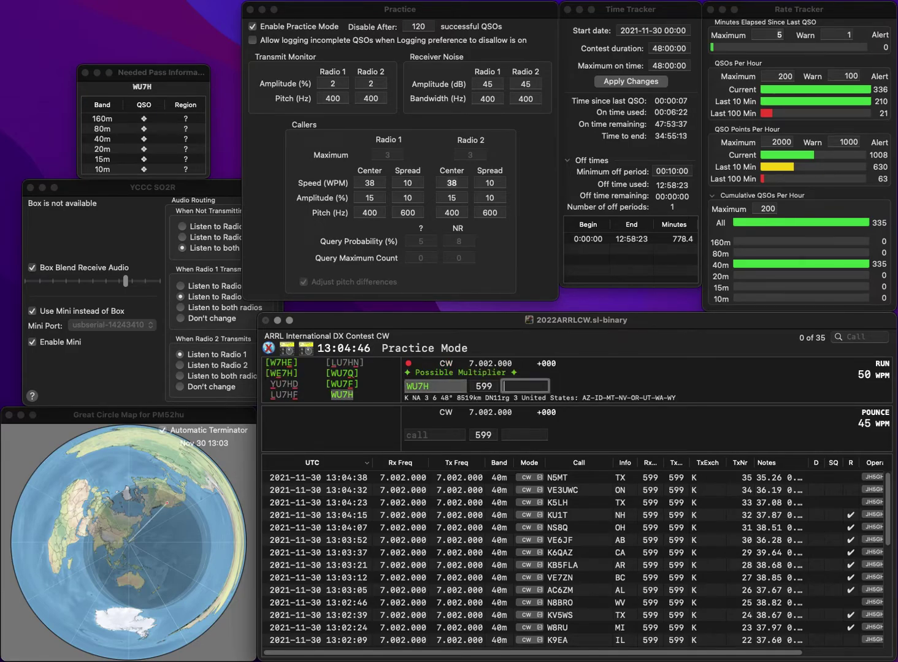
{"action": "key", "text": "Return"}
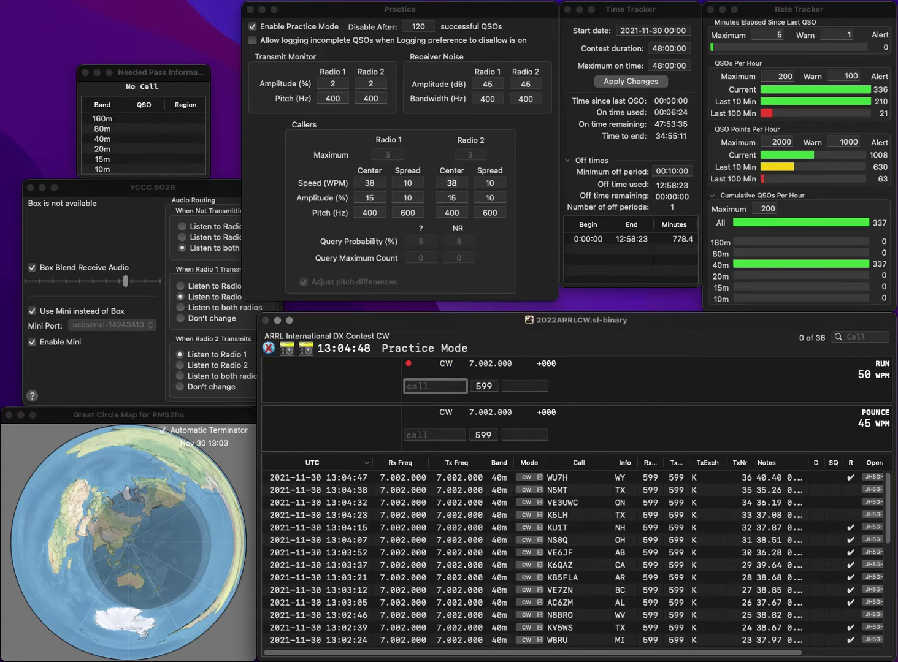
{"action": "type", "text": "K4M"}
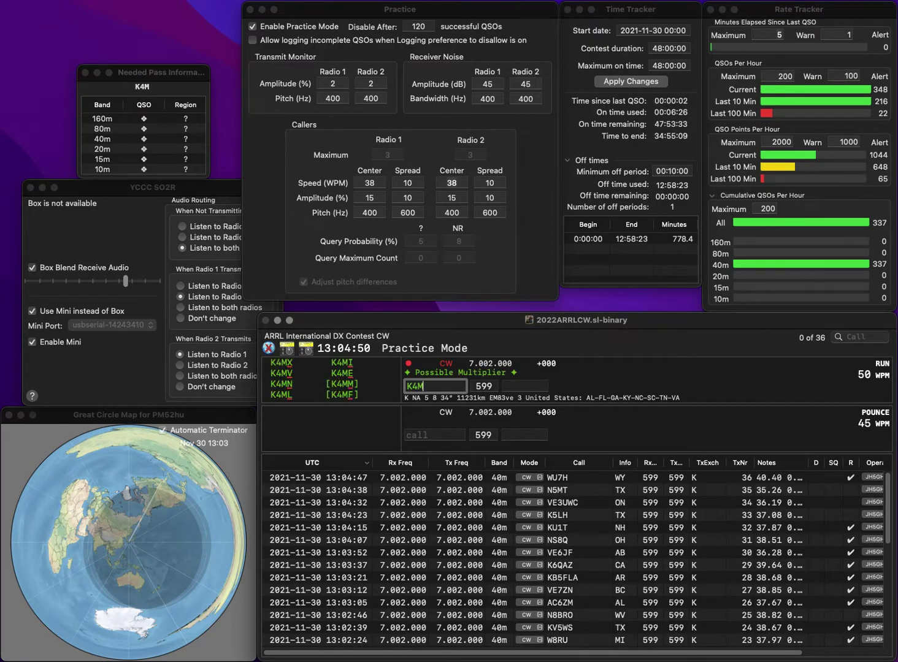
{"action": "key", "text": "Return"}
{"action": "type", "text": "MW"}
{"action": "key", "text": "Return"}
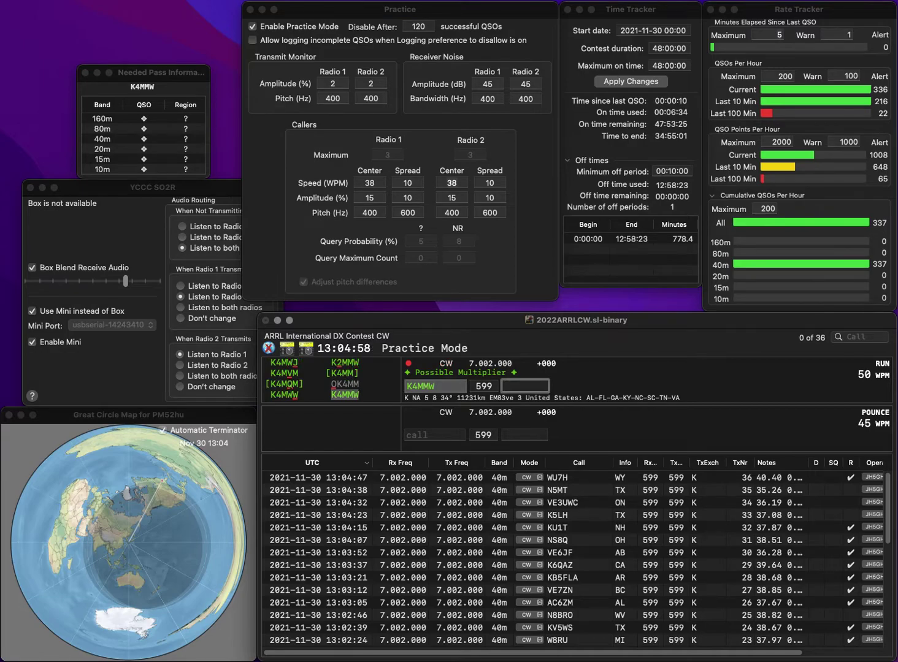
{"action": "type", "text": "KY"}
- Enter a KB8 callsign, correct it to KB9ZRP, and log the practice contact with received exchange WI
{"action": "type", "text": "KB8"}
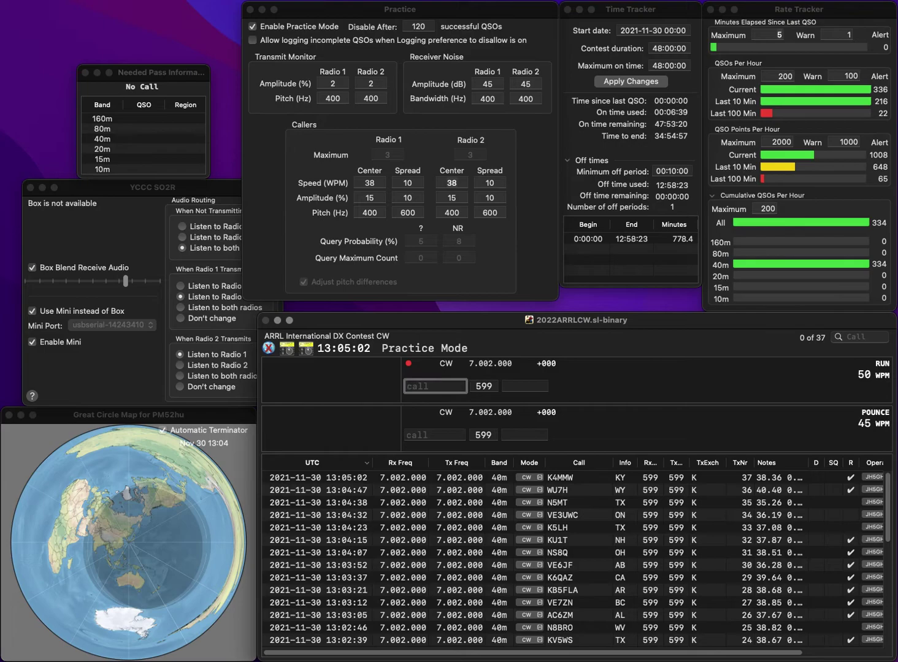
{"action": "type", "text": "GRP"}
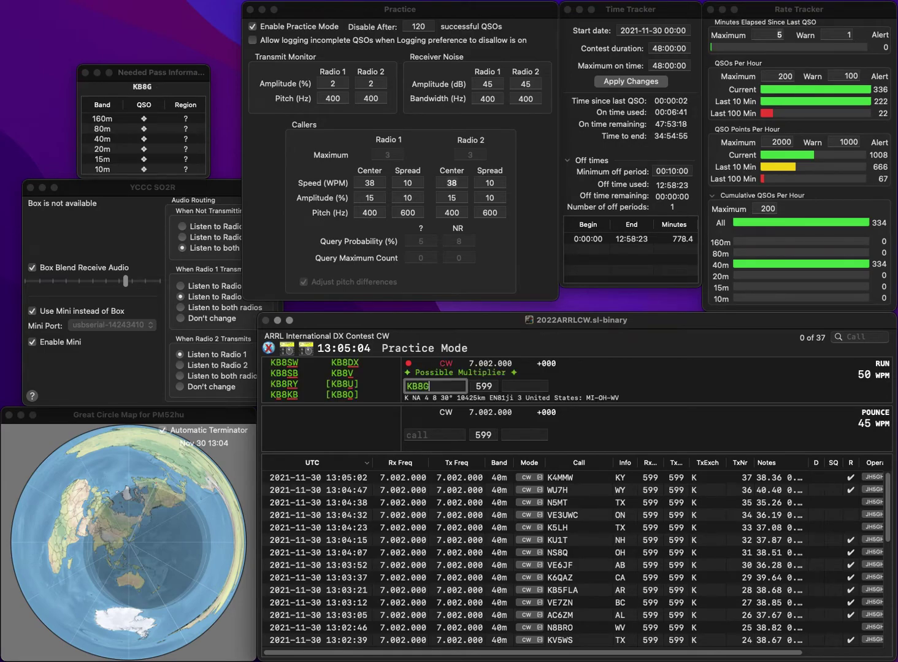
{"action": "key", "text": "Left"}
{"action": "key", "text": "Left"}
{"action": "key", "text": "BackSpace"}
{"action": "type", "text": "Z"}
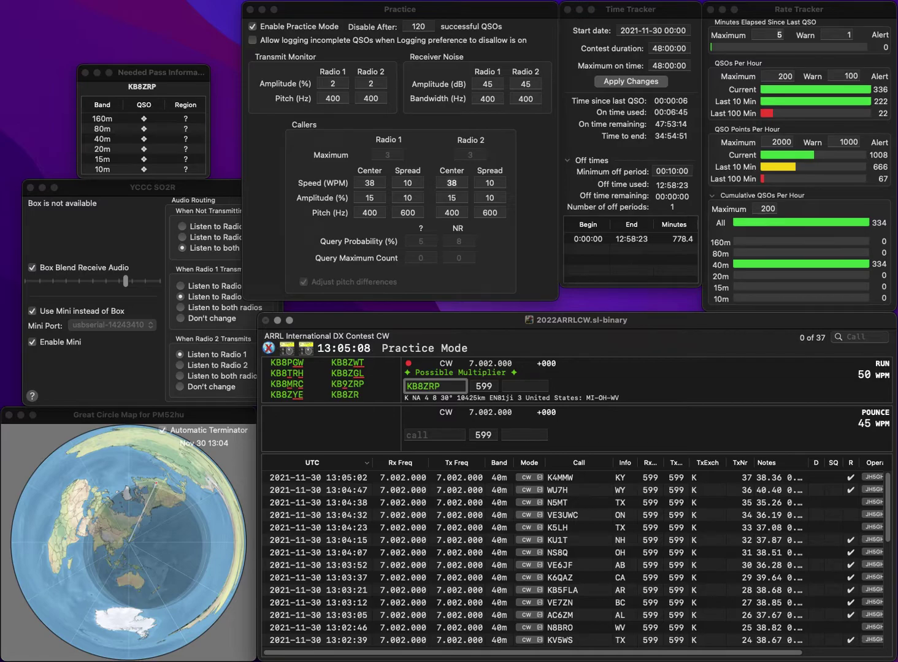
{"action": "key", "text": "BackSpace"}
{"action": "key", "text": "BackSpace"}
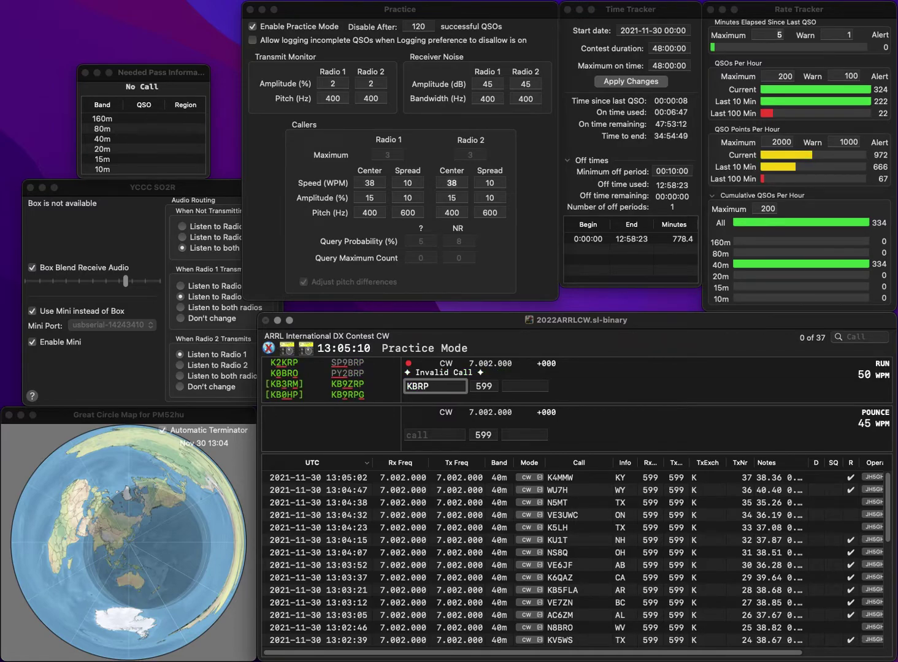
{"action": "type", "text": "9Z"}
{"action": "key", "text": "Tab"}
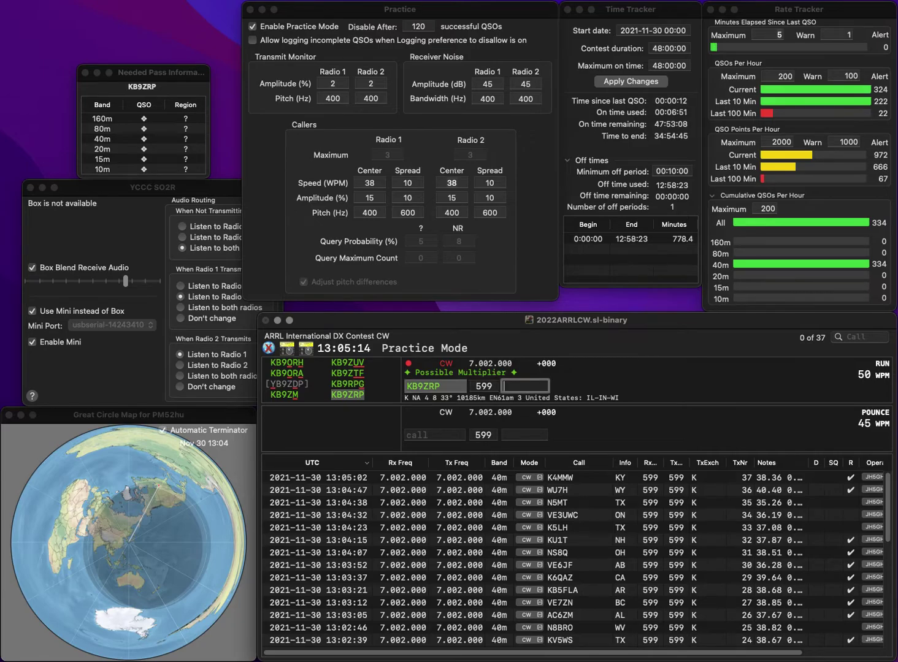
{"action": "type", "text": "WI"}
{"action": "key", "text": "Return"}
- Log the practice contact with callsign K3OX and received exchange DE
{"action": "type", "text": "K3OX"}
{"action": "key", "text": "space"}
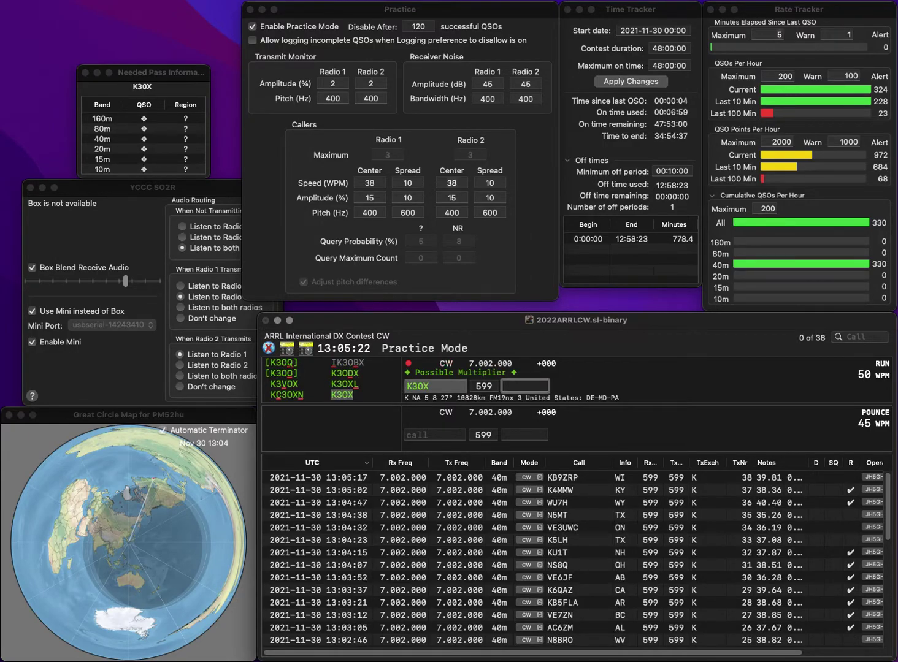
{"action": "type", "text": "B"}
{"action": "key", "text": "BackSpace"}
{"action": "type", "text": "DE"}
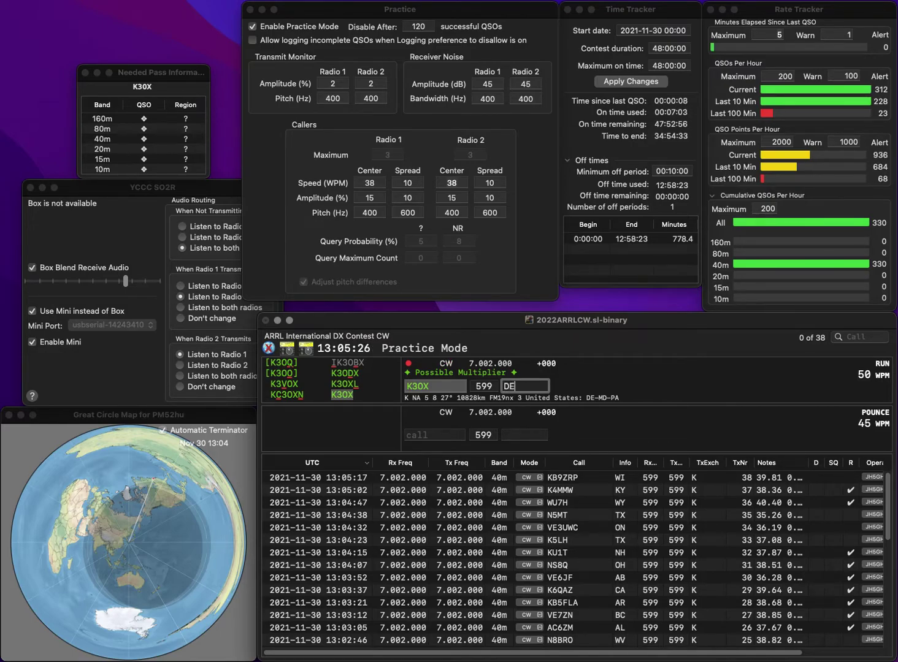
{"action": "key", "text": "Return"}
- Log the practice contact with callsign KB0ZOM and received exchange KS
{"action": "type", "text": "K"}
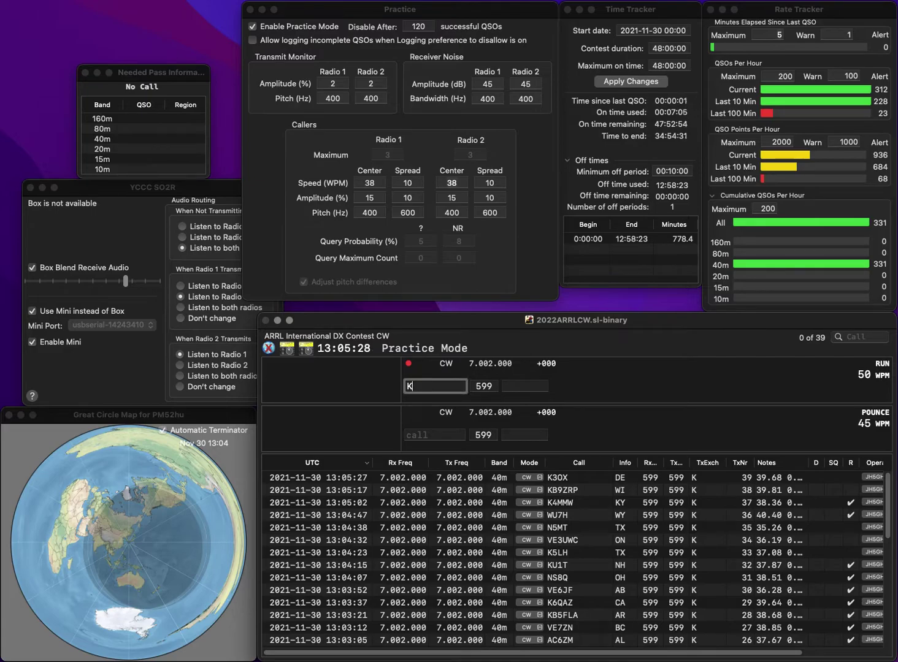
{"action": "type", "text": "B0ZOM"}
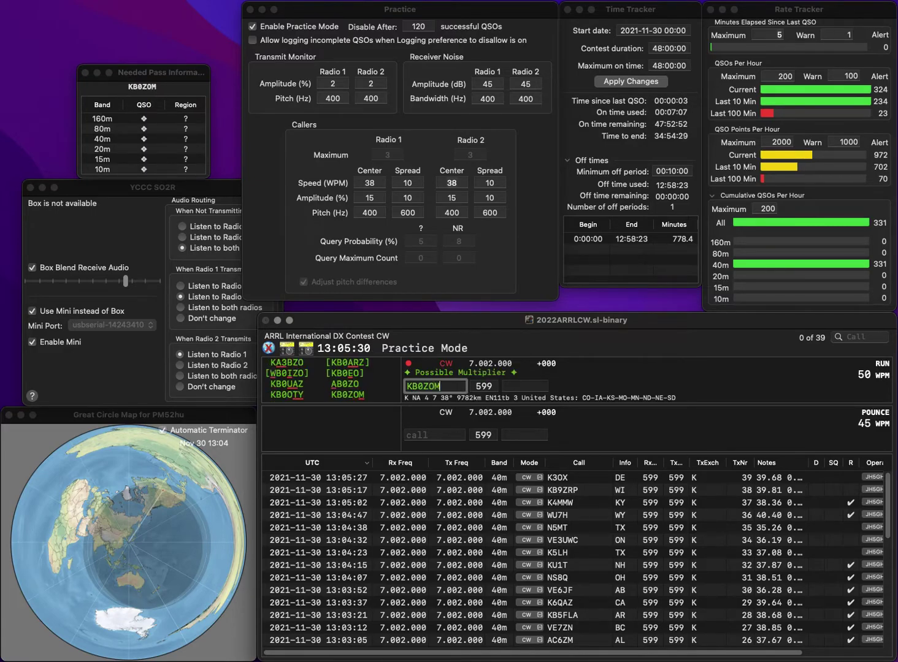
{"action": "key", "text": "Tab"}
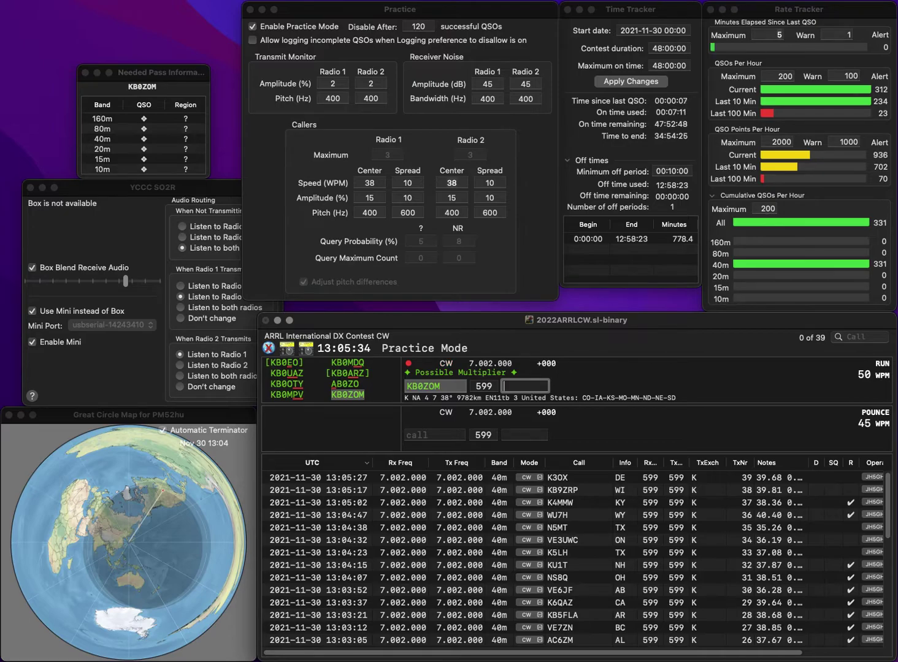
{"action": "type", "text": "H"}
{"action": "key", "text": "Return"}
- Enter the callsign WG4C, correct it to WG3C, and log the practice contact with received exchange PA
{"action": "type", "text": "WG4C"}
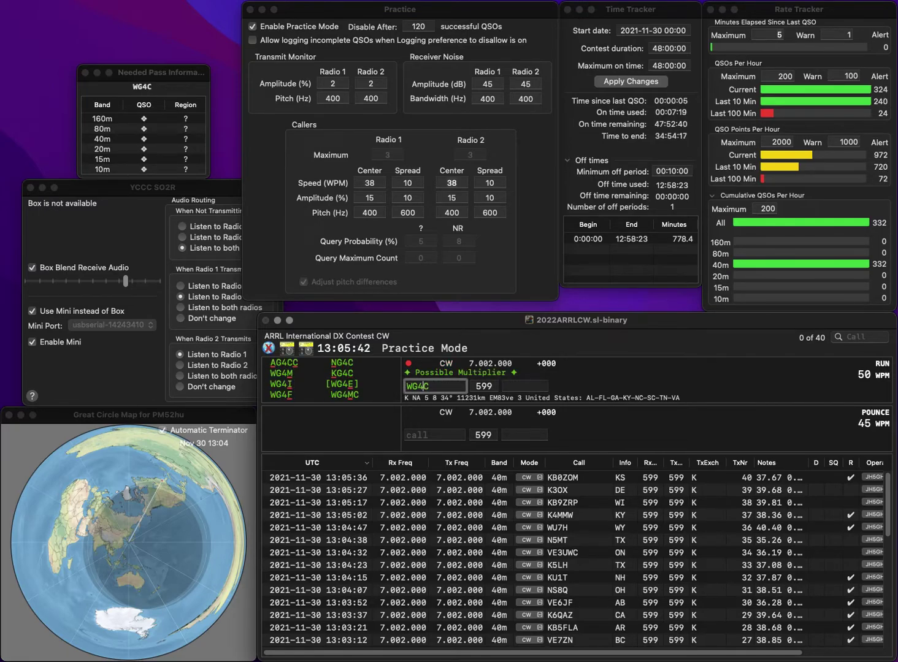
{"action": "key", "text": "Left"}
{"action": "key", "text": "Left"}
{"action": "key", "text": "BackSpace"}
{"action": "type", "text": "3"}
{"action": "key", "text": "Return"}
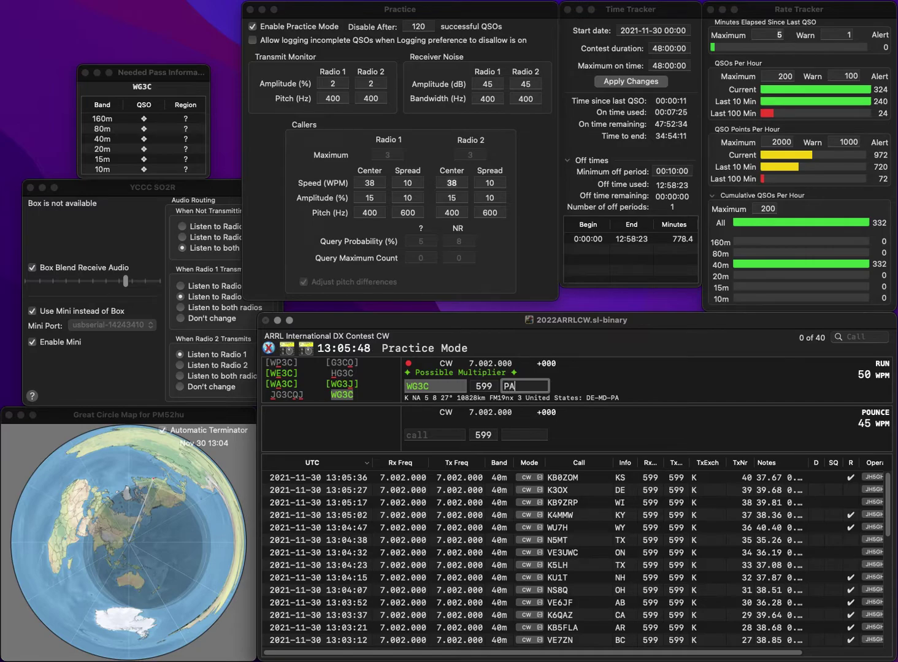
{"action": "key", "text": "Return"}
- Log the practice contact with callsign K5PX, keeping the prefilled exchange OK
{"action": "type", "text": "K"}
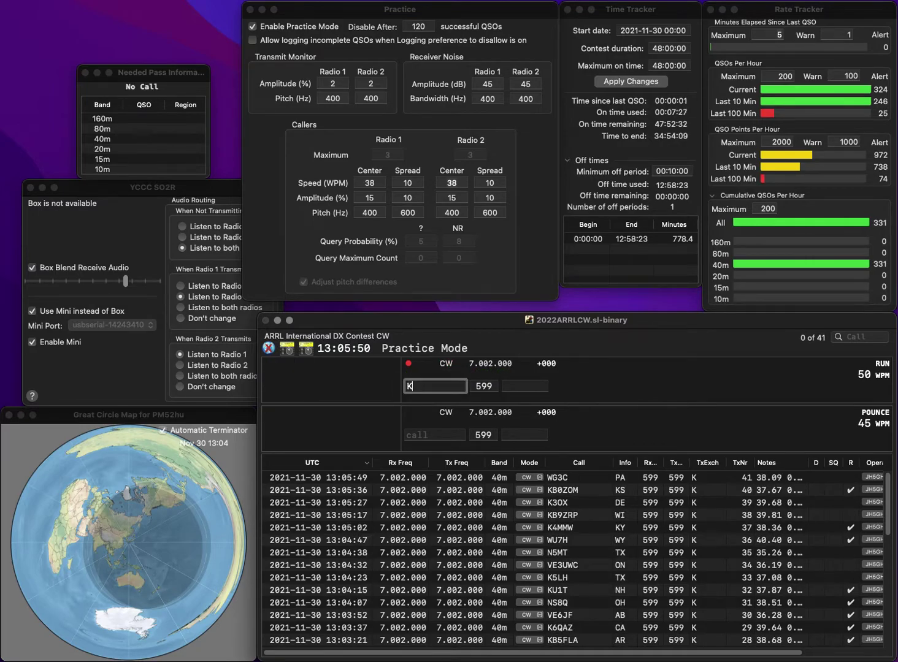
{"action": "type", "text": "5WX"}
{"action": "key", "text": "space"}
{"action": "key", "text": "shift+Tab"}
{"action": "type", "text": "K5PX"}
{"action": "key", "text": "space"}
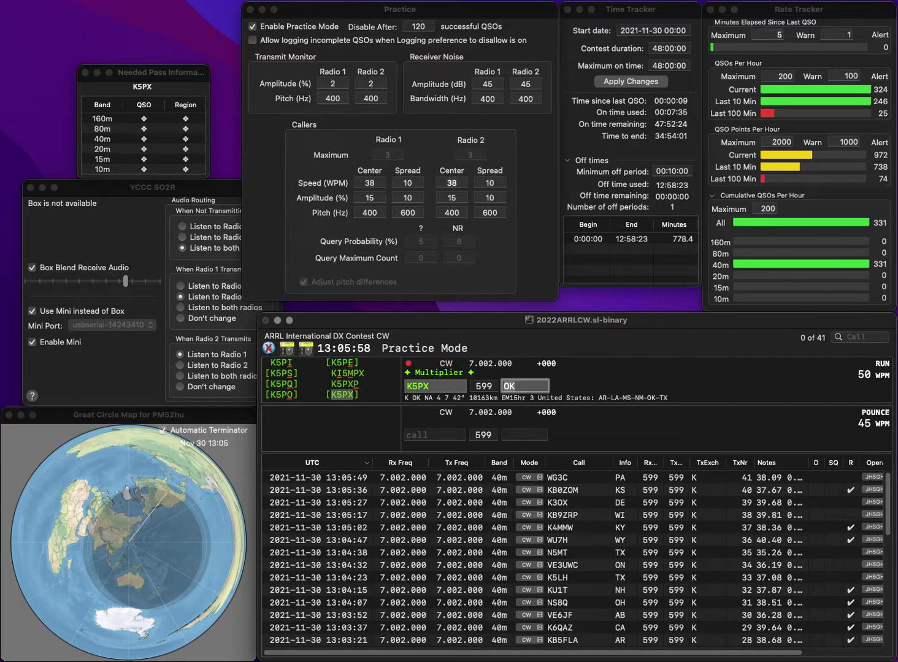
{"action": "key", "text": "Return"}
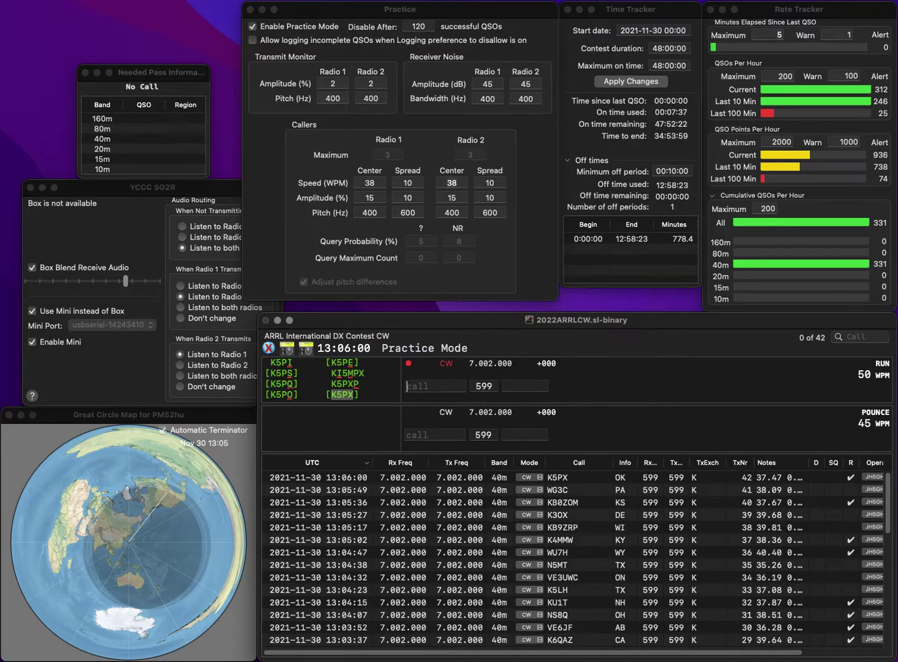
- Enter the callsign K0LXB for the next practice contact and change its digit to make it K8LXB
{"action": "type", "text": "D"}
{"action": "key", "text": "BackSpace"}
{"action": "type", "text": "LXB"}
{"action": "key", "text": "Up"}
{"action": "type", "text": "K0"}
{"action": "key", "text": "Tab"}
{"action": "left_click", "coordinate": [418, 386]}
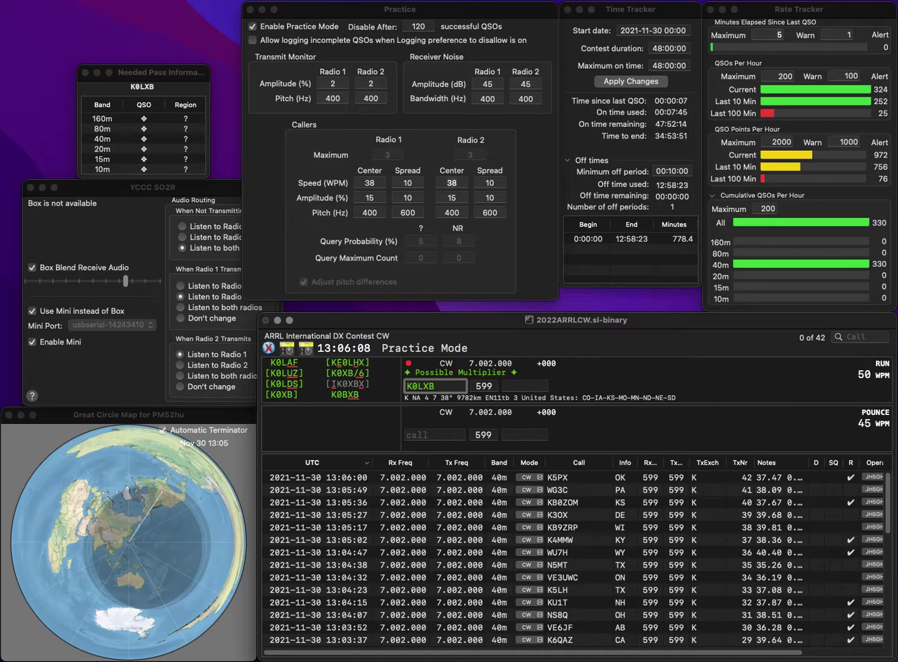
{"action": "key", "text": "BackSpace"}
{"action": "type", "text": "8"}
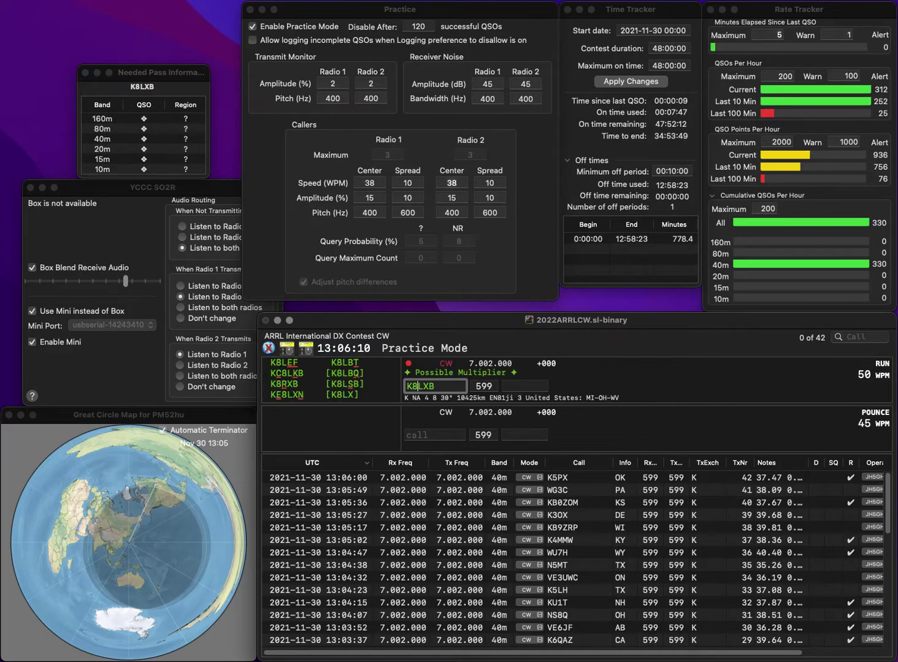
{"action": "key", "text": "BackSpace"}
{"action": "type", "text": "D"}
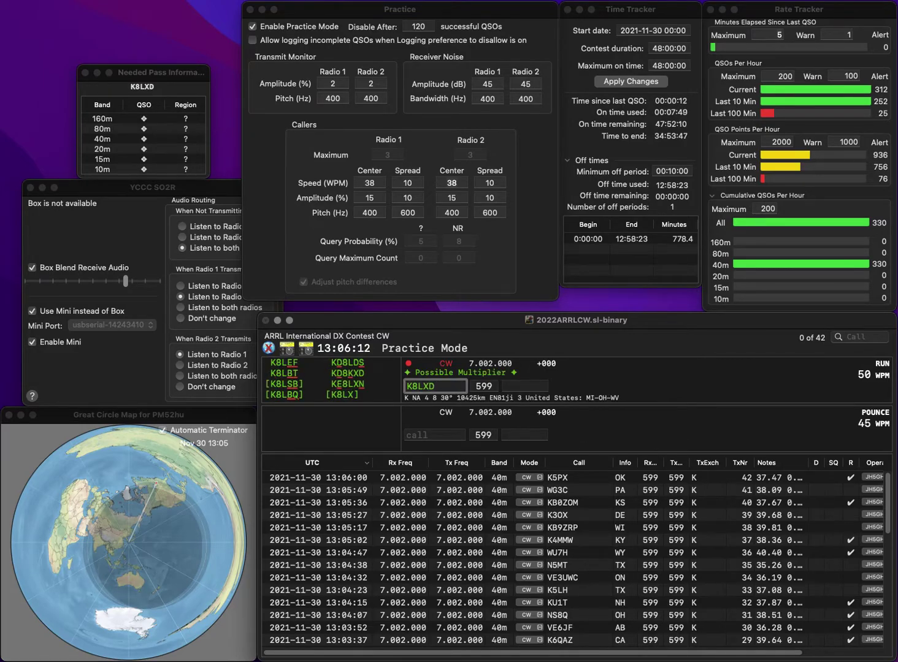
{"action": "key", "text": "Left"}
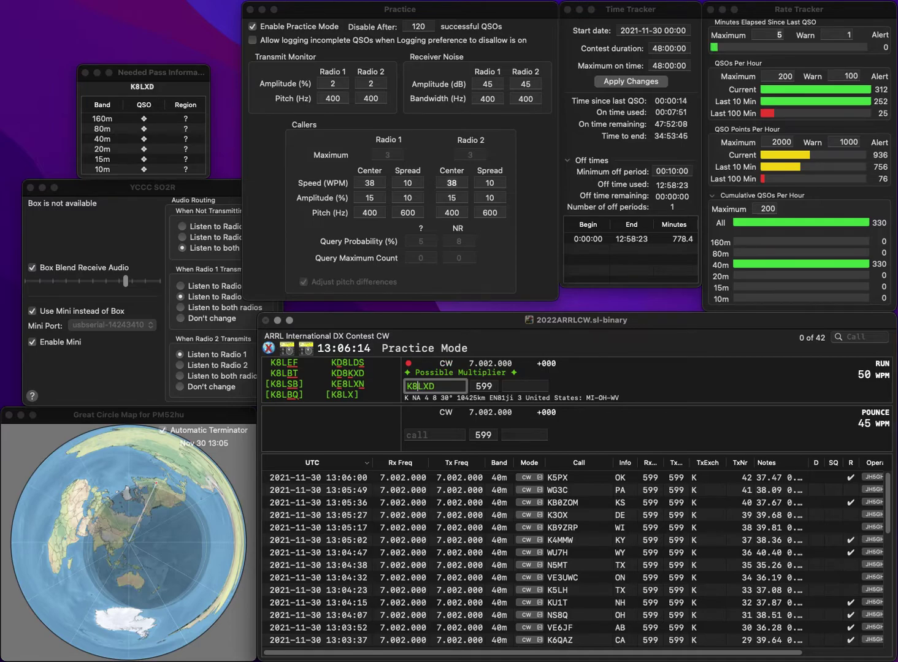
{"action": "key", "text": "Delete"}
{"action": "type", "text": "R"}
{"action": "key", "text": "Right"}
{"action": "key", "text": "Right"}
{"action": "key", "text": "BackSpace"}
{"action": "type", "text": "B"}
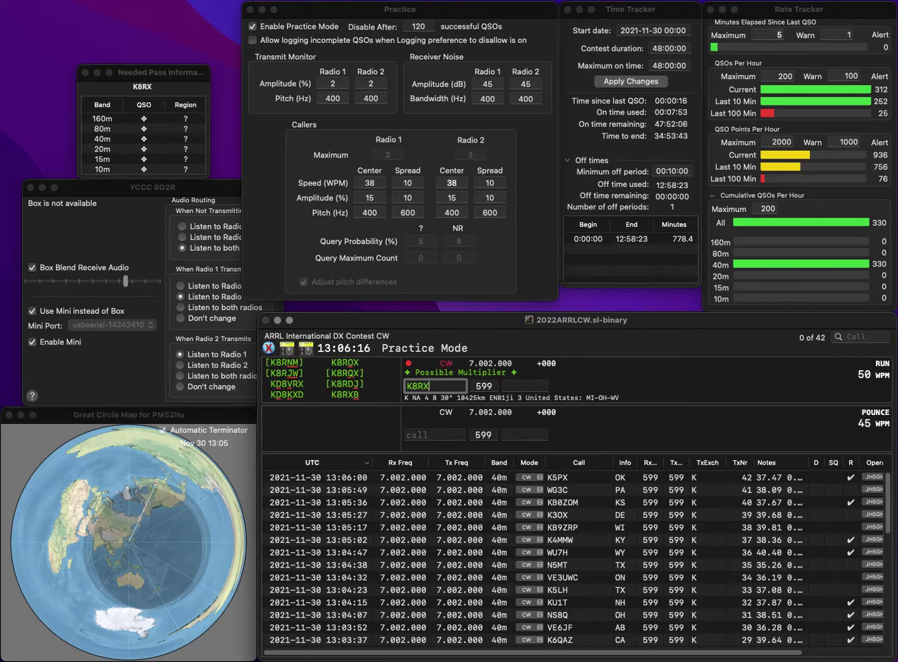
{"action": "key", "text": "space"}
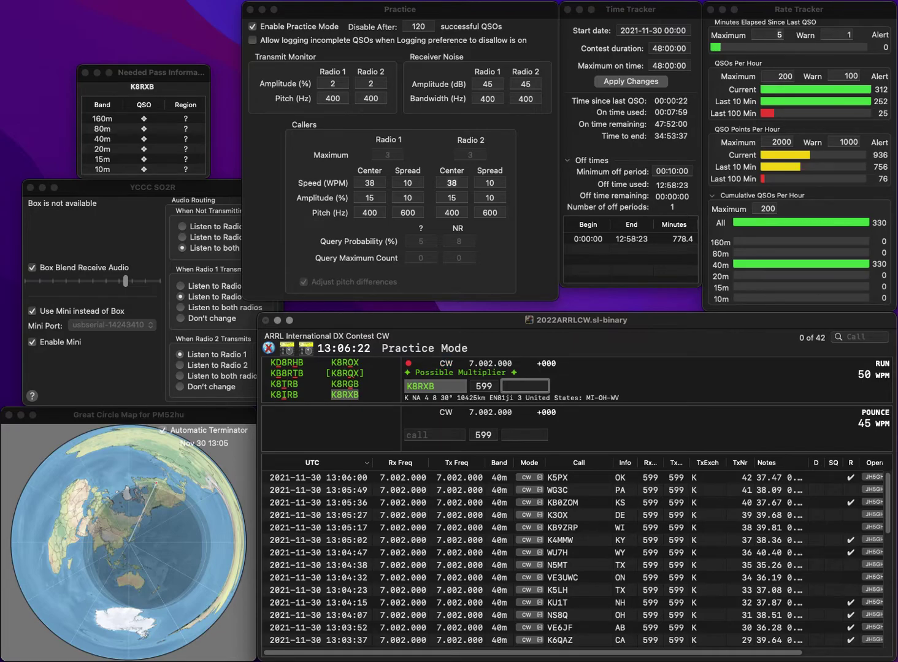
{"action": "type", "text": "wv"}
{"action": "key", "text": "Return"}
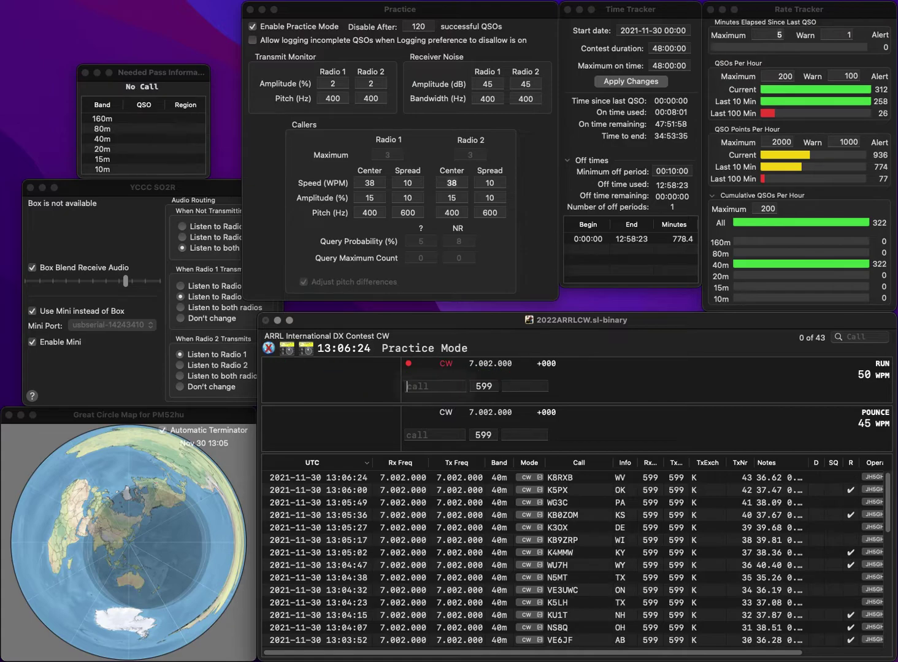
{"action": "type", "text": "K6RL"}
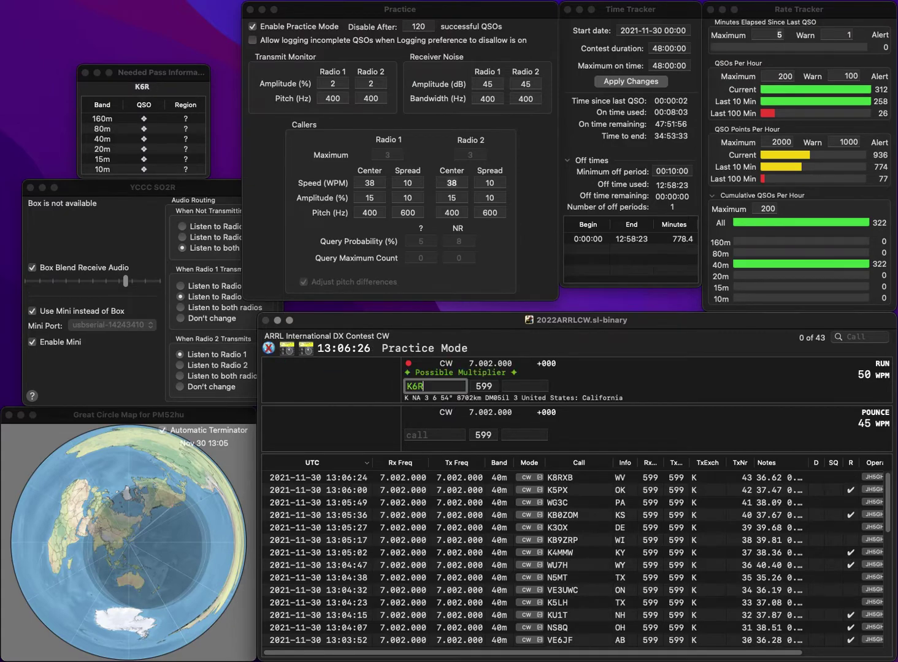
{"action": "key", "text": "BackSpace"}
{"action": "key", "text": "BackSpace"}
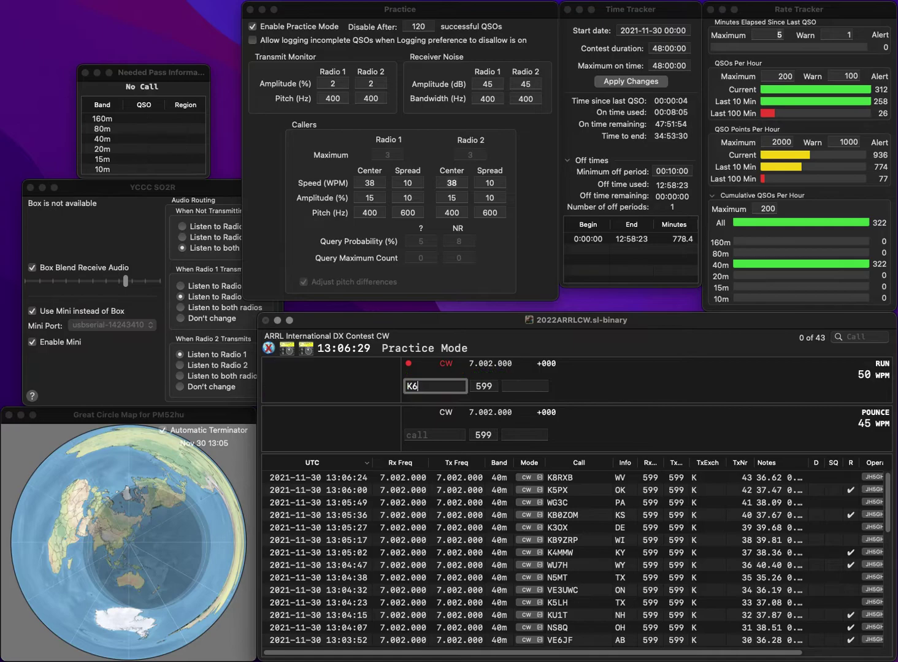
{"action": "type", "text": "LI"}
{"action": "left_click", "coordinate": [525, 386]}
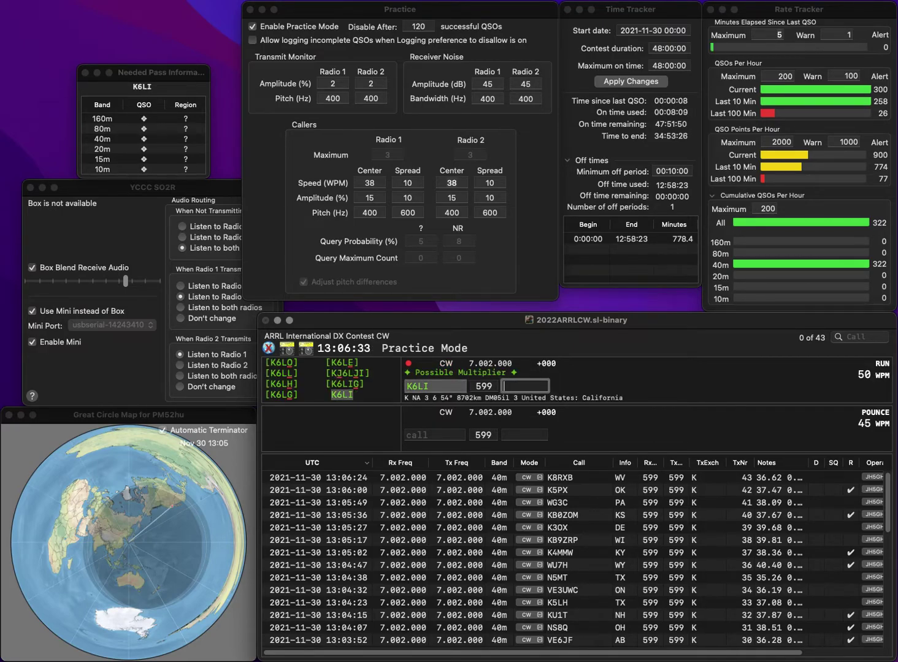
{"action": "type", "text": "CA"}
{"action": "key", "text": "Return"}
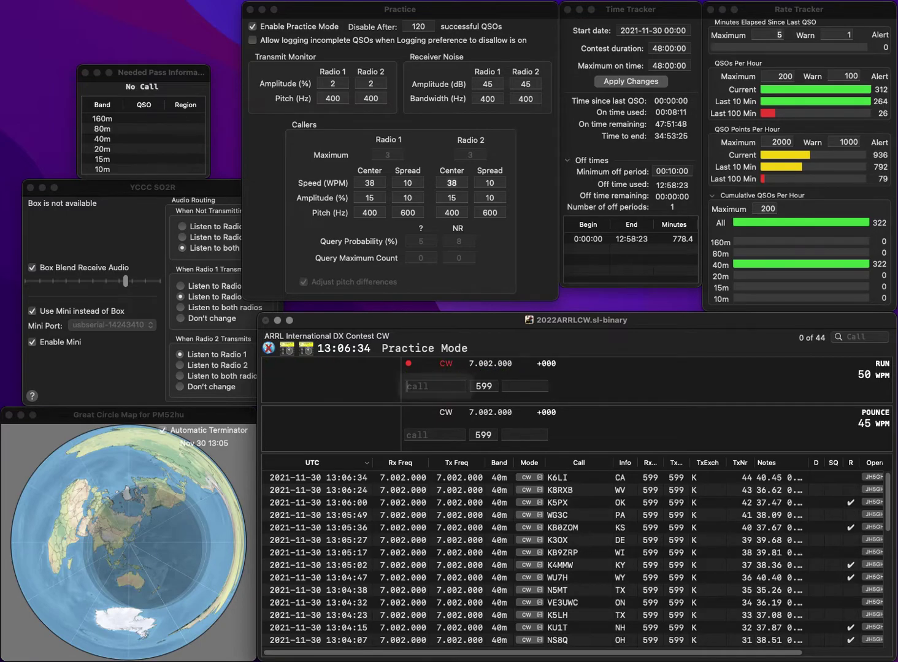
{"action": "type", "text": "W8TZA"}
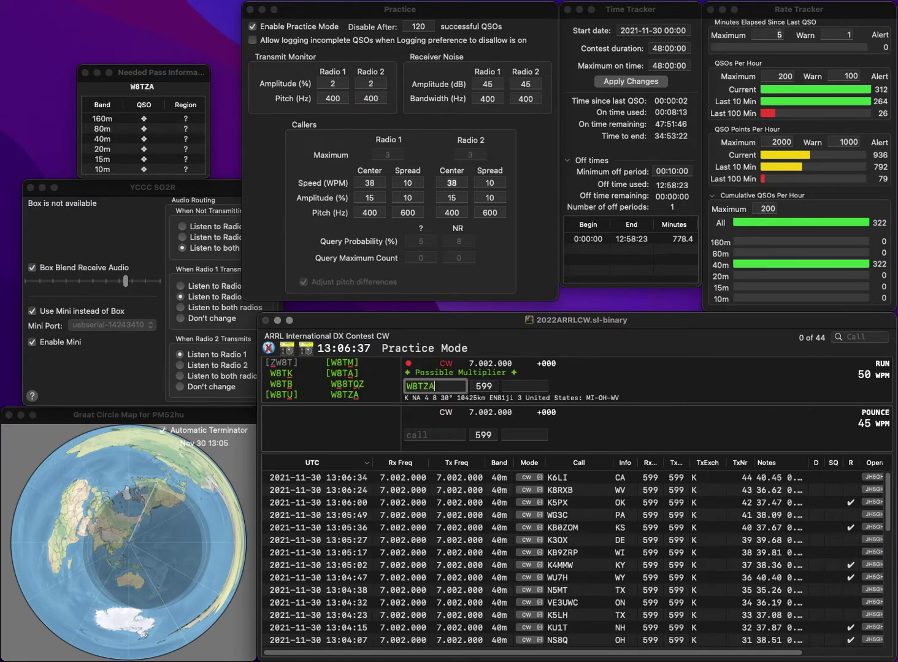
{"action": "key", "text": "Return"}
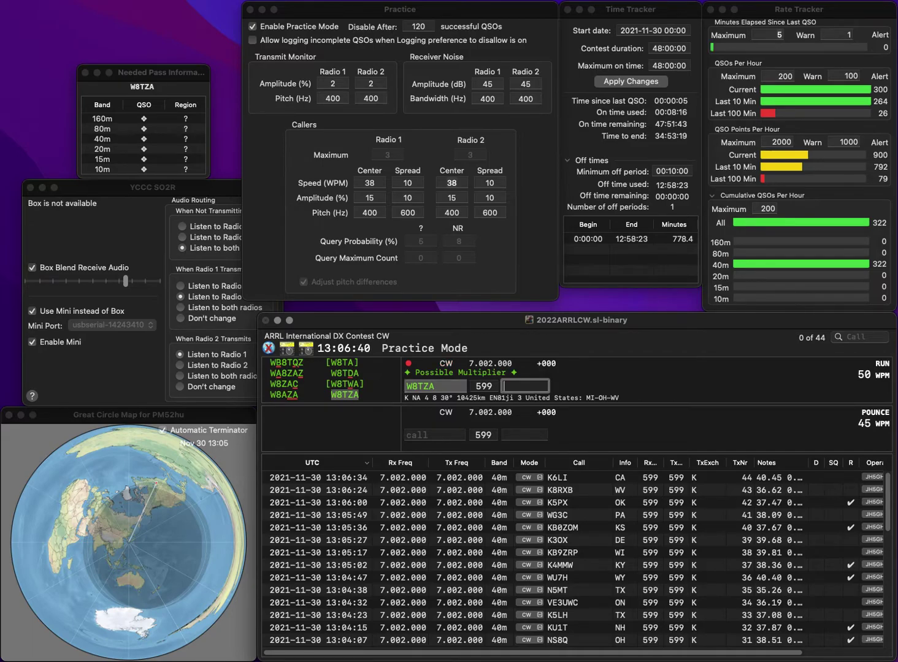
{"action": "type", "text": "OH"}
{"action": "key", "text": "Return"}
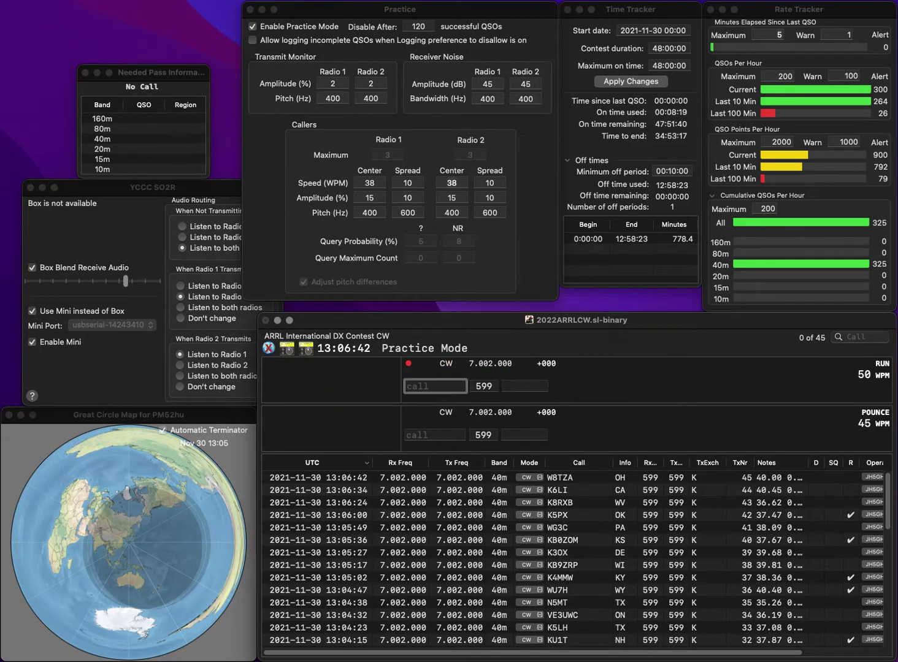
- Log the practice contact with callsign AA0AO and received exchange ND
{"action": "type", "text": "AA0AO"}
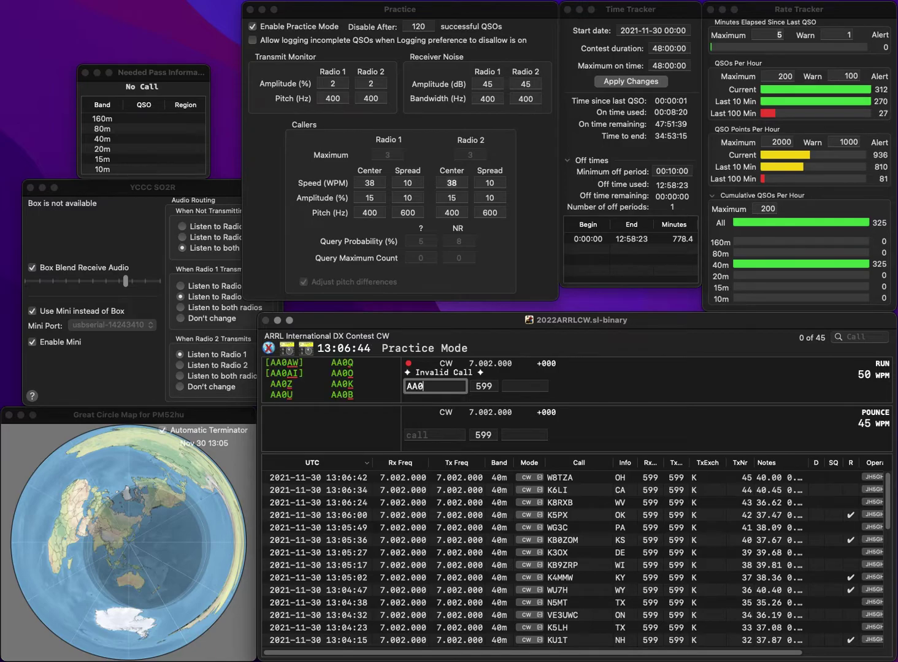
{"action": "key", "text": "Return"}
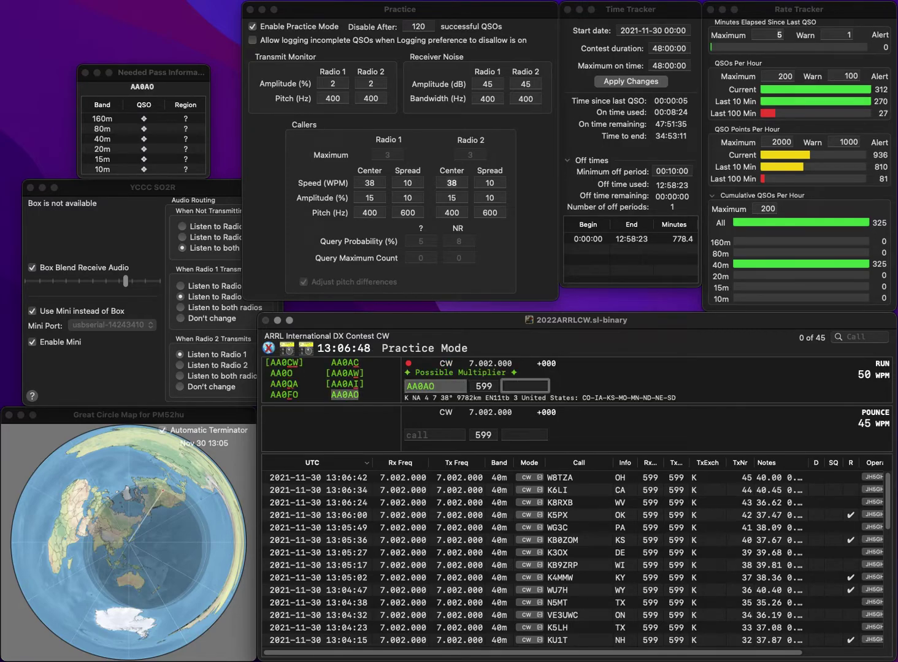
{"action": "type", "text": "D"}
{"action": "key", "text": "Return"}
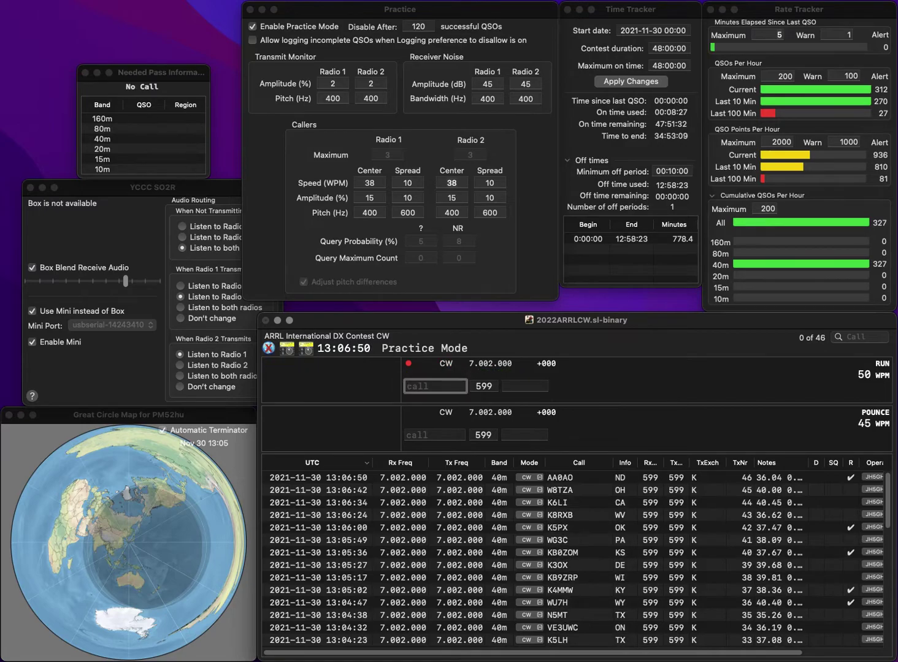
{"action": "type", "text": "N6IC"}
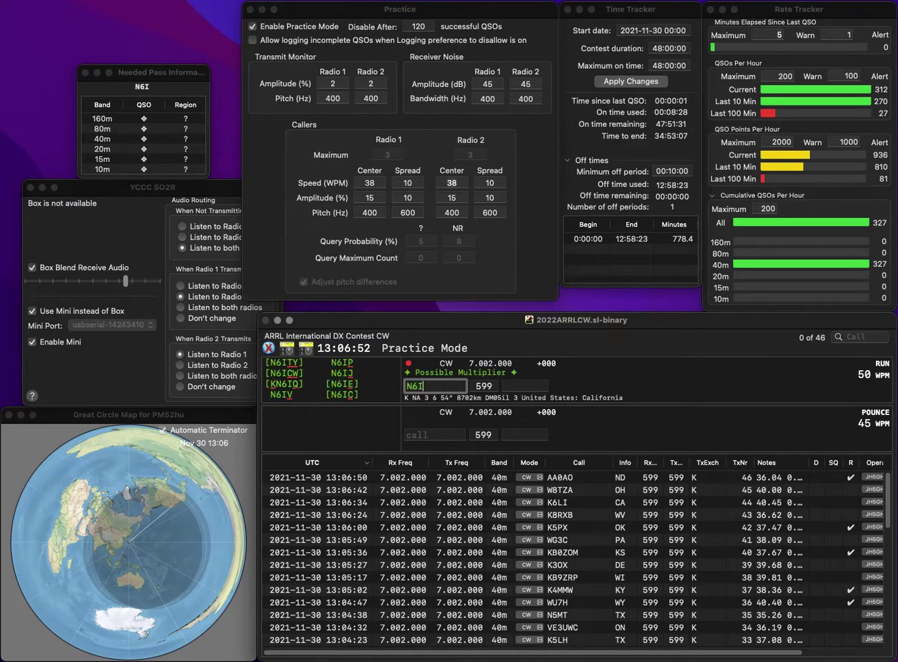
{"action": "key", "text": "Return"}
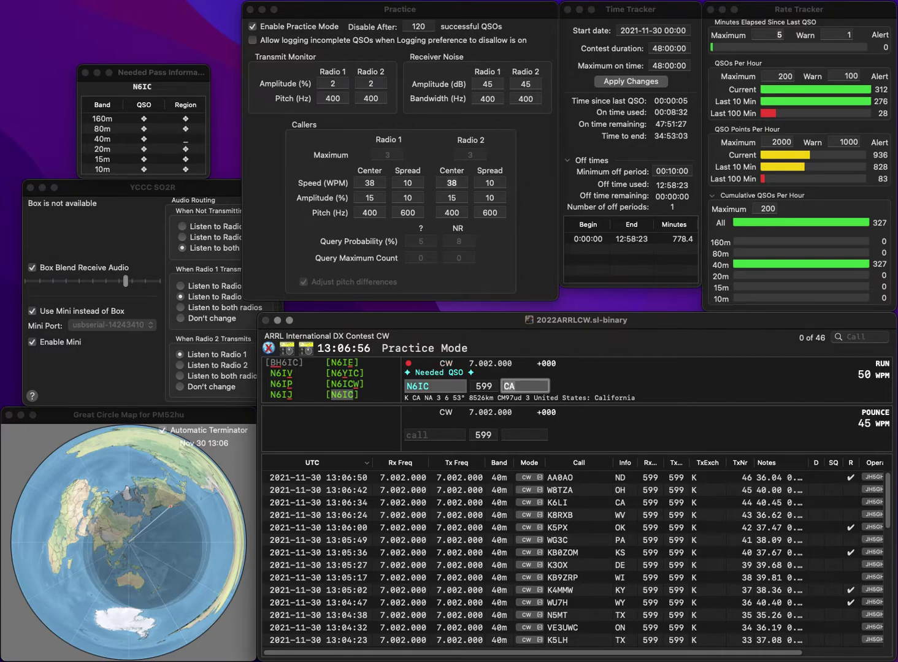
{"action": "key", "text": "Return"}
{"action": "type", "text": "KC3D"}
{"action": "key", "text": "Return"}
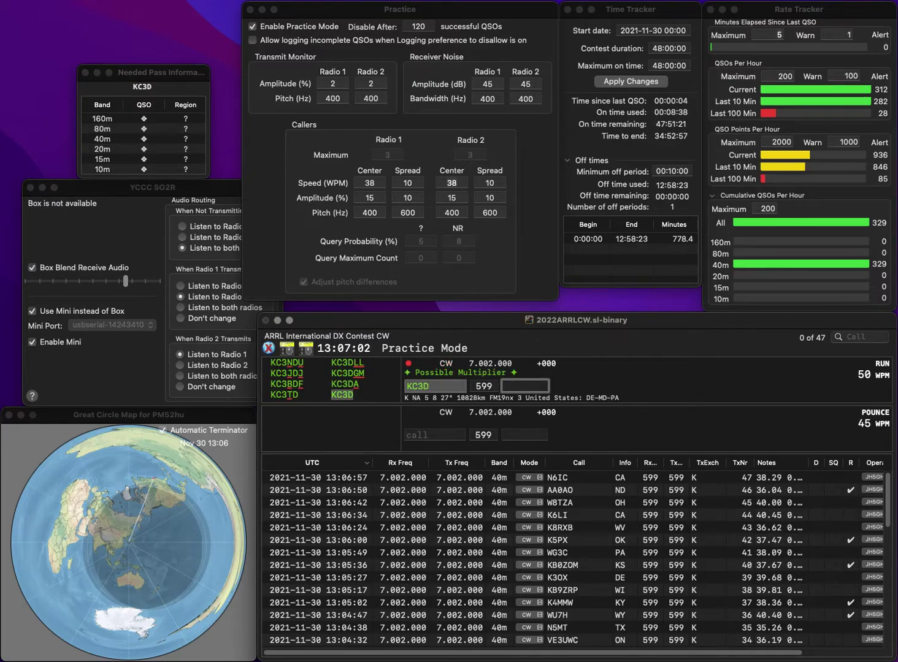
{"action": "type", "text": "E"}
{"action": "key", "text": "Return"}
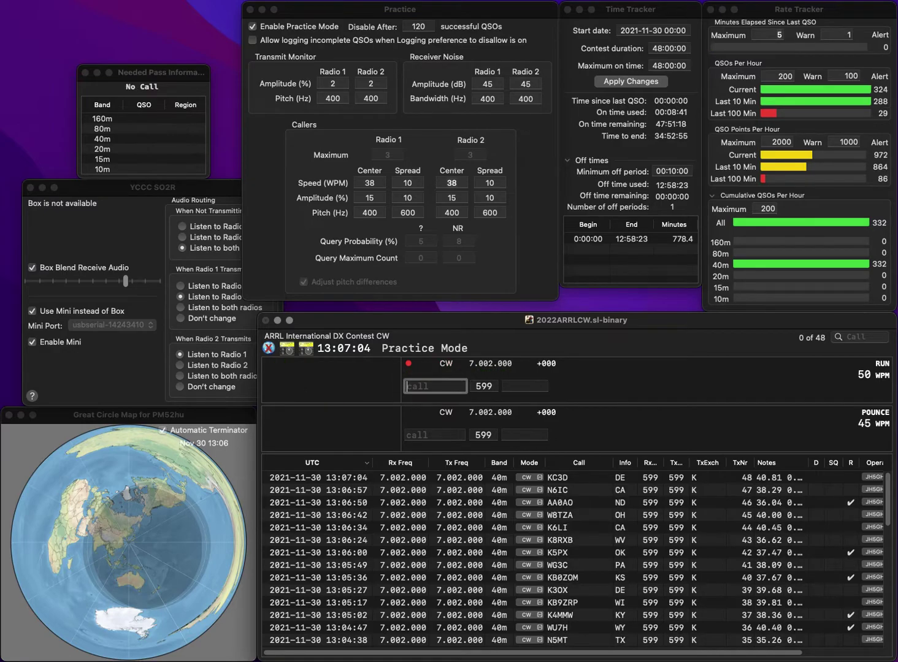
- Log the practice contact with callsign W8SCS and received exchange WV
{"action": "type", "text": "W8SCS"}
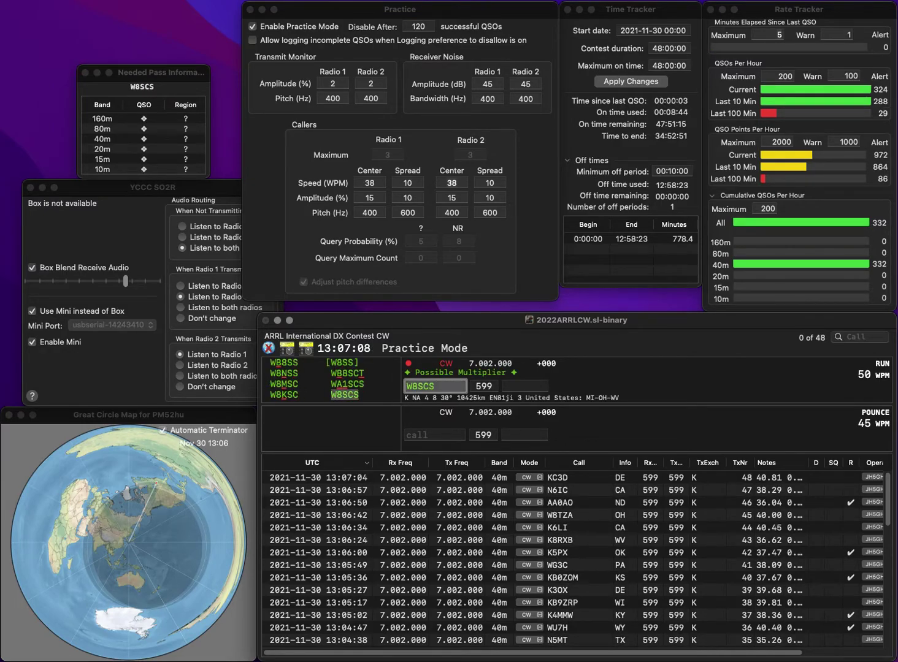
{"action": "key", "text": "Return"}
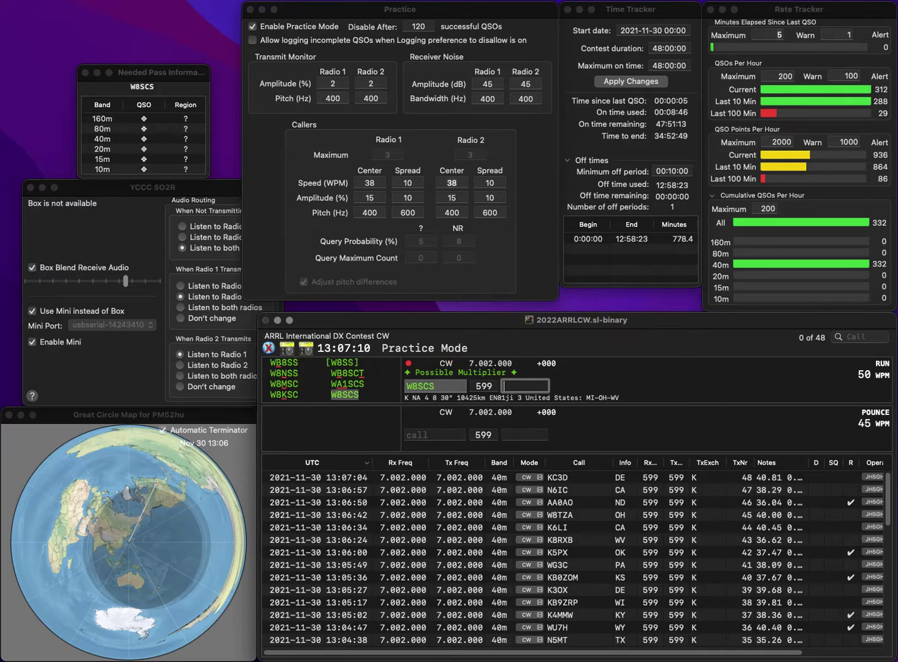
{"action": "type", "text": "WV"}
{"action": "key", "text": "Return"}
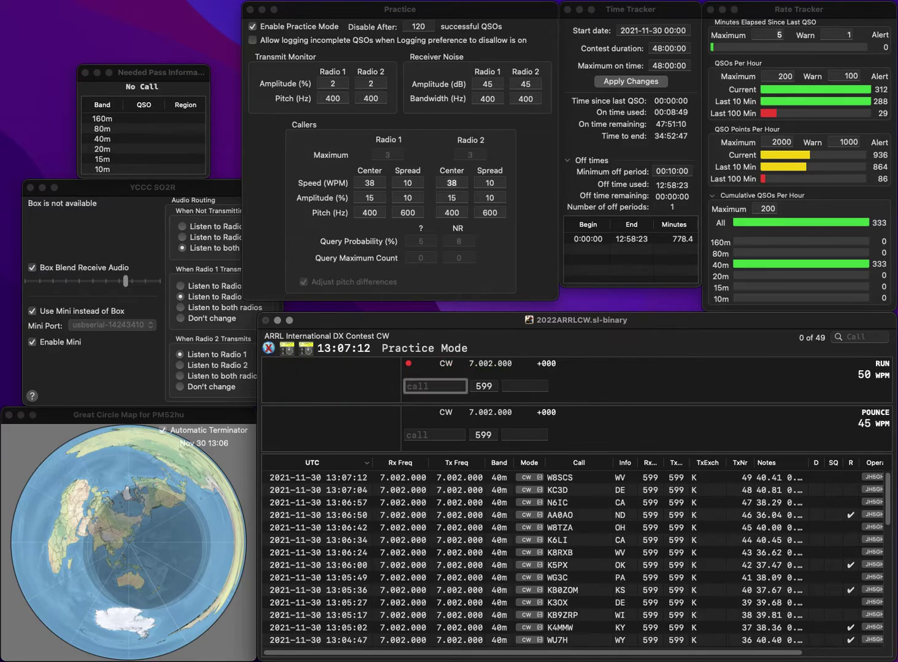
- Enter the callsign KB6TR, correct it to KD6TR and log the practice contact with received exchange CA
{"action": "type", "text": "KB6"}
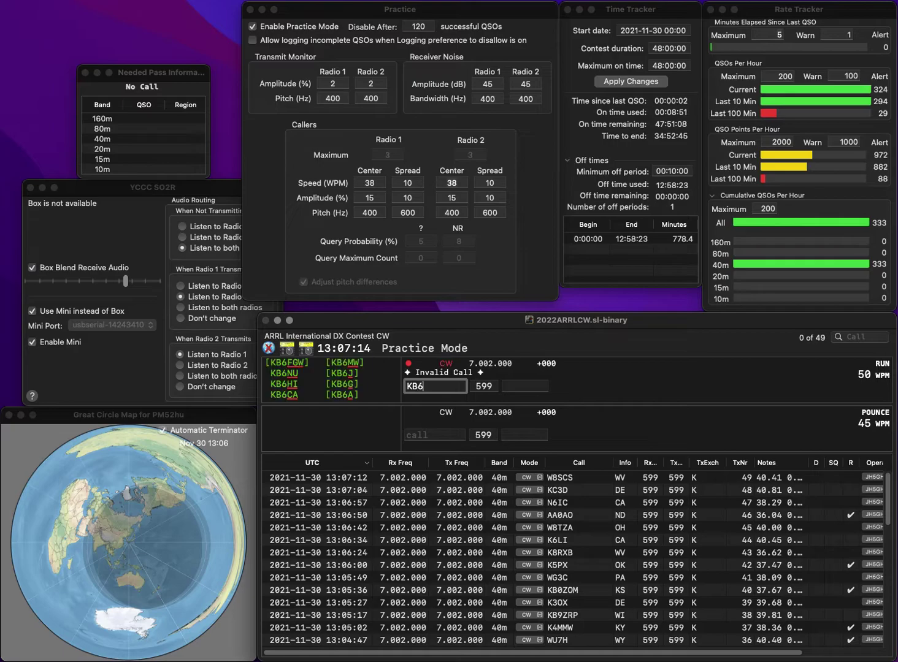
{"action": "type", "text": "TR"}
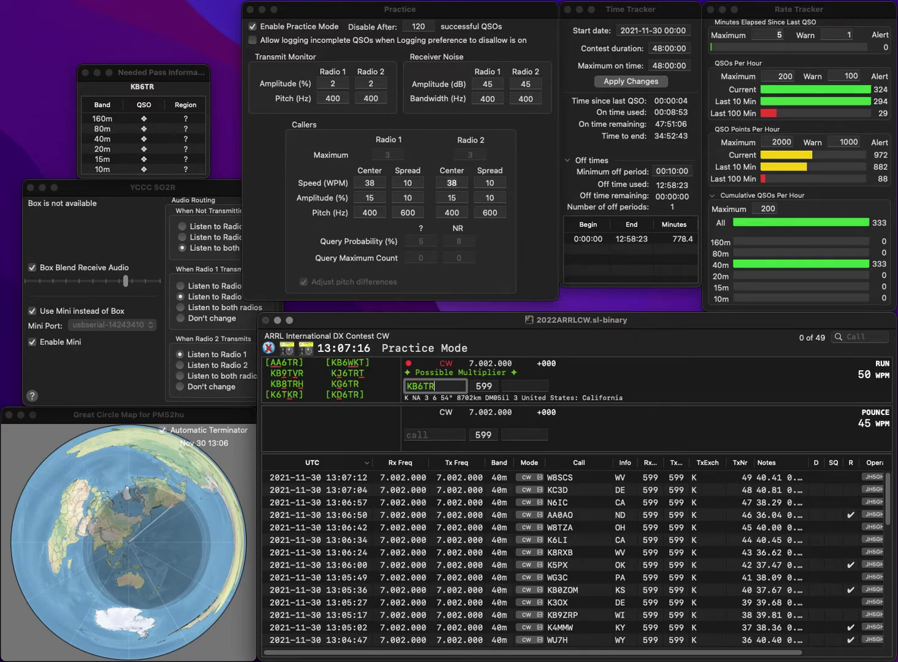
{"action": "key", "text": "Left"}
{"action": "key", "text": "BackSpace"}
{"action": "type", "text": "D"}
{"action": "key", "text": "Return"}
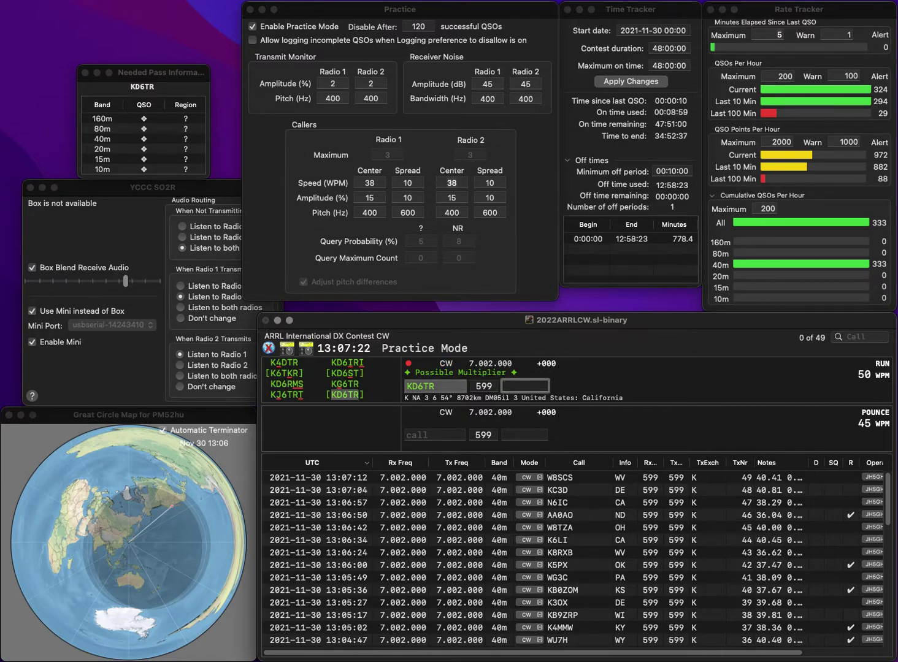
{"action": "type", "text": "CA"}
{"action": "key", "text": "Return"}
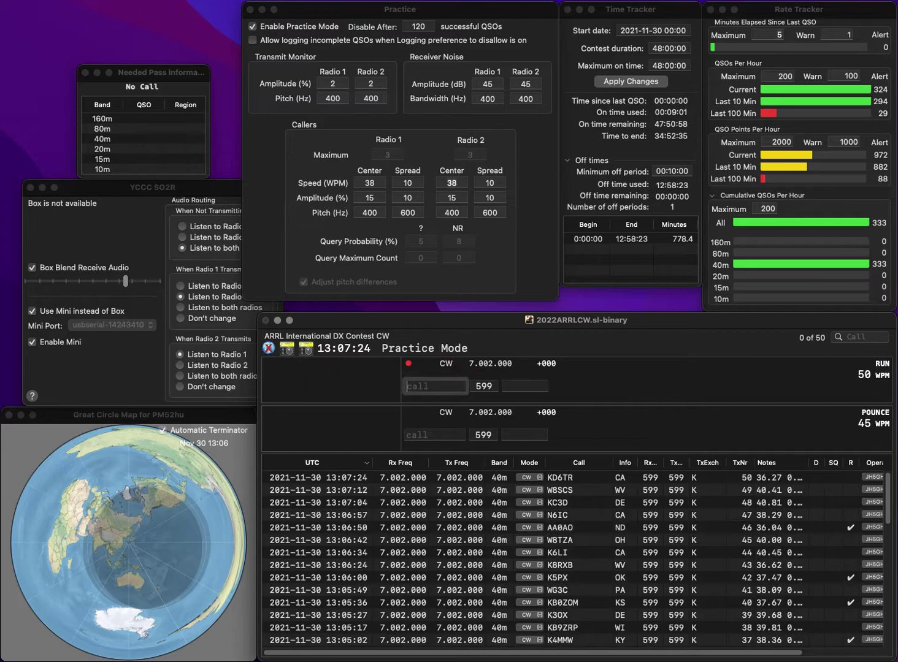
{"action": "type", "text": "KN6JHT"}
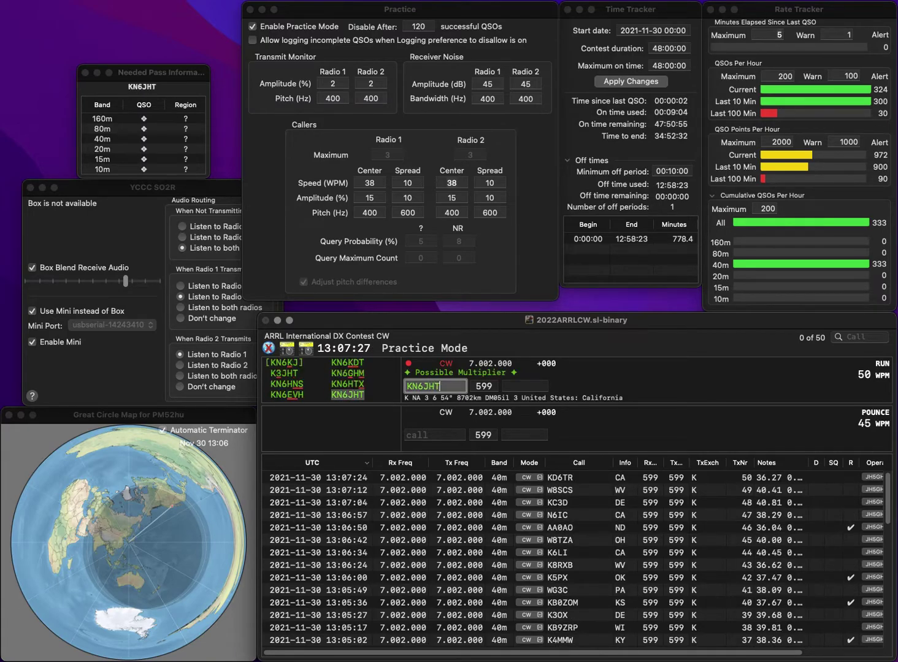
{"action": "key", "text": "space"}
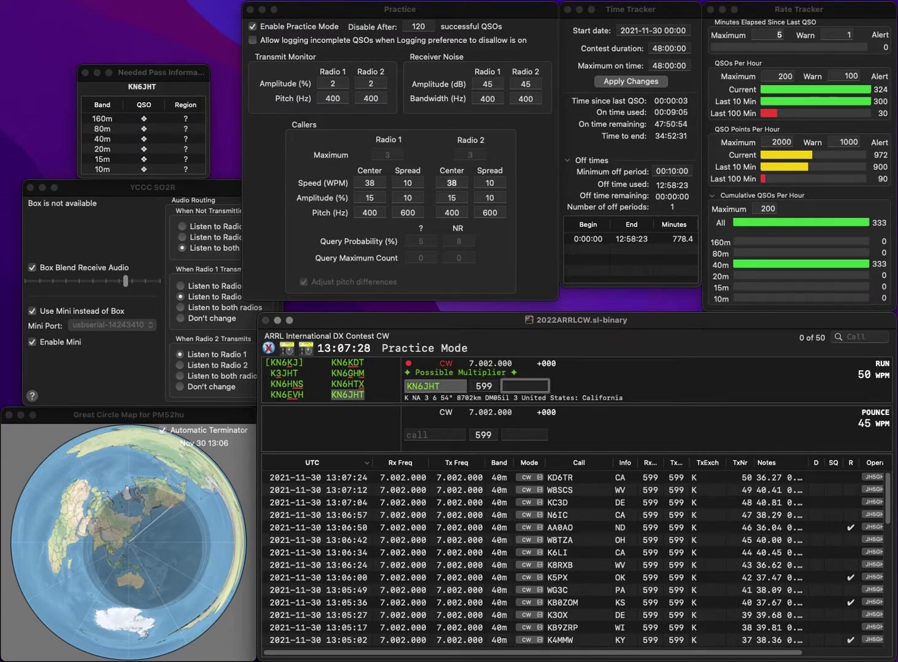
{"action": "type", "text": "CA"}
{"action": "key", "text": "Return"}
{"action": "type", "text": "AB3CX"}
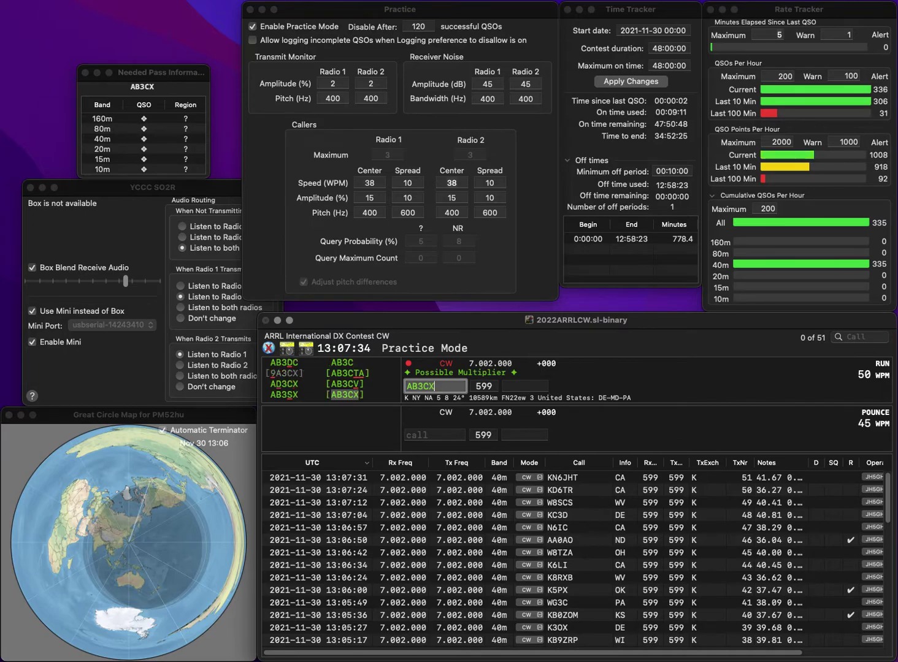
{"action": "key", "text": "Tab"}
{"action": "type", "text": "NY"}
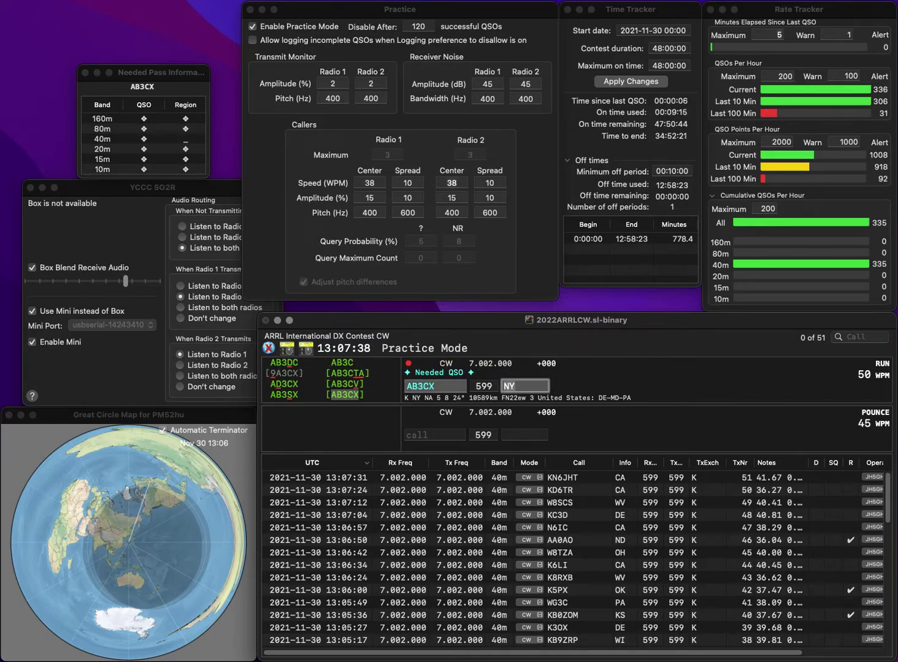
{"action": "key", "text": "Tab"}
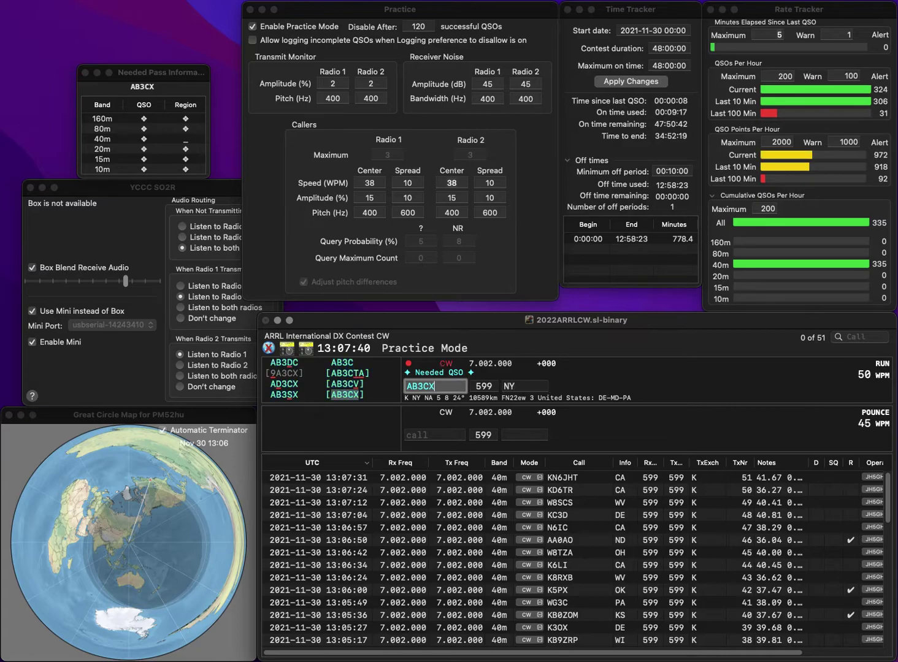
{"action": "key", "text": "Right"}
{"action": "key", "text": "Delete"}
{"action": "type", "text": "D"}
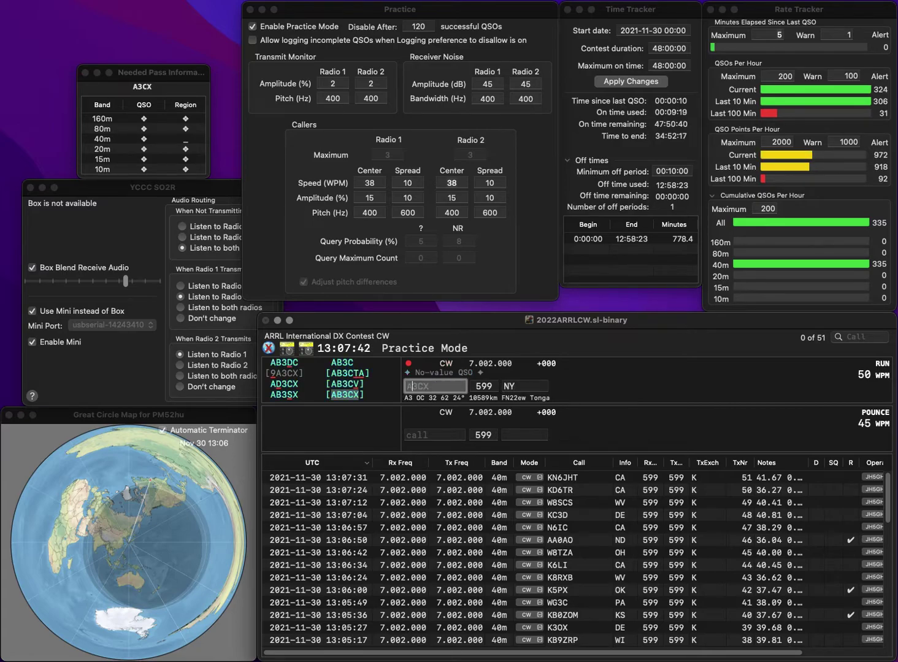
{"action": "key", "text": "Tab"}
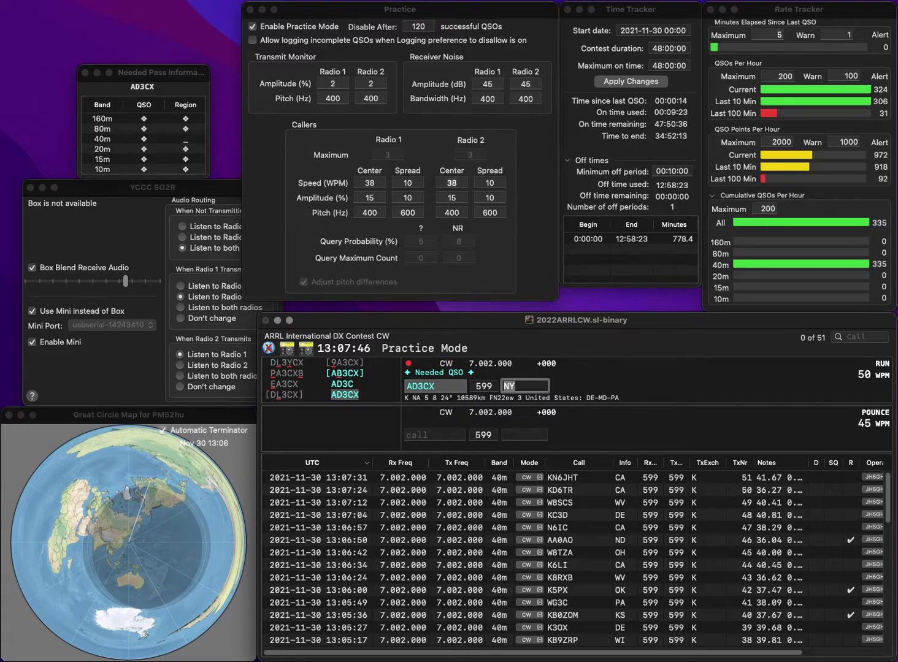
{"action": "type", "text": "DE"}
{"action": "key", "text": "Return"}
{"action": "type", "text": "W"}
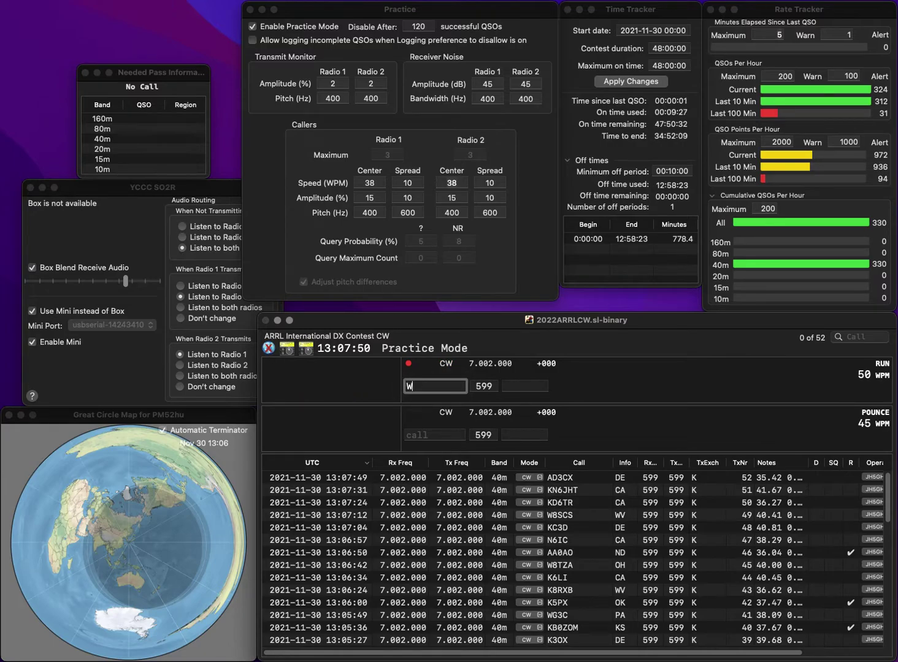
{"action": "type", "text": "CCE"}
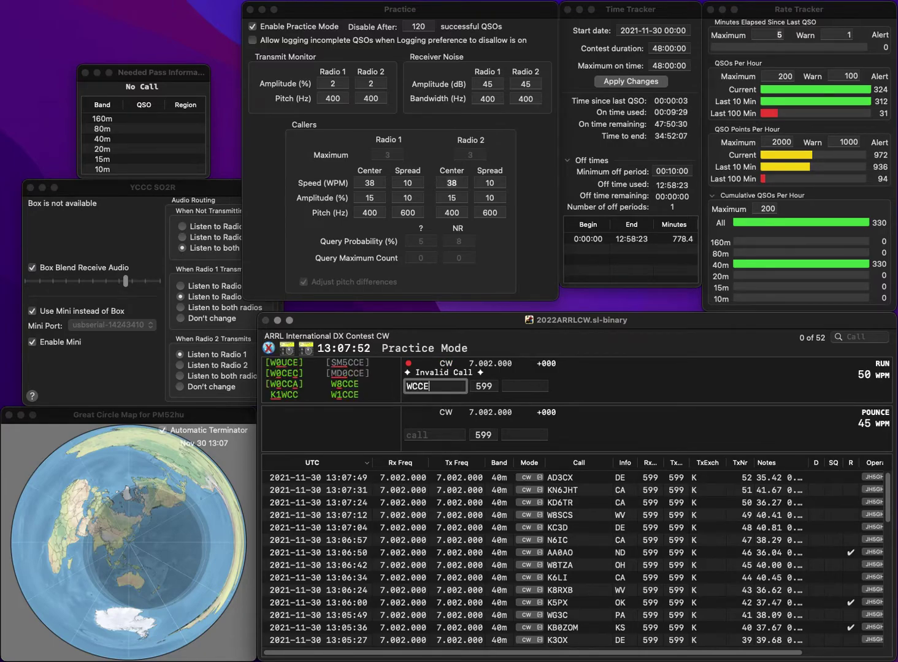
{"action": "type", "text": "1"}
{"action": "key", "text": "space"}
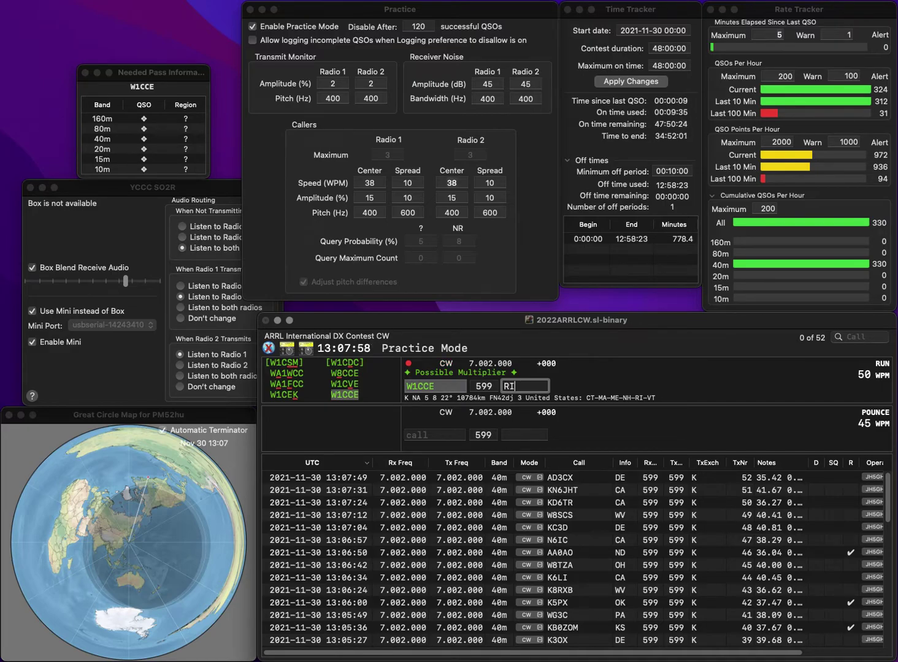
{"action": "key", "text": "Return"}
{"action": "type", "text": "W"}
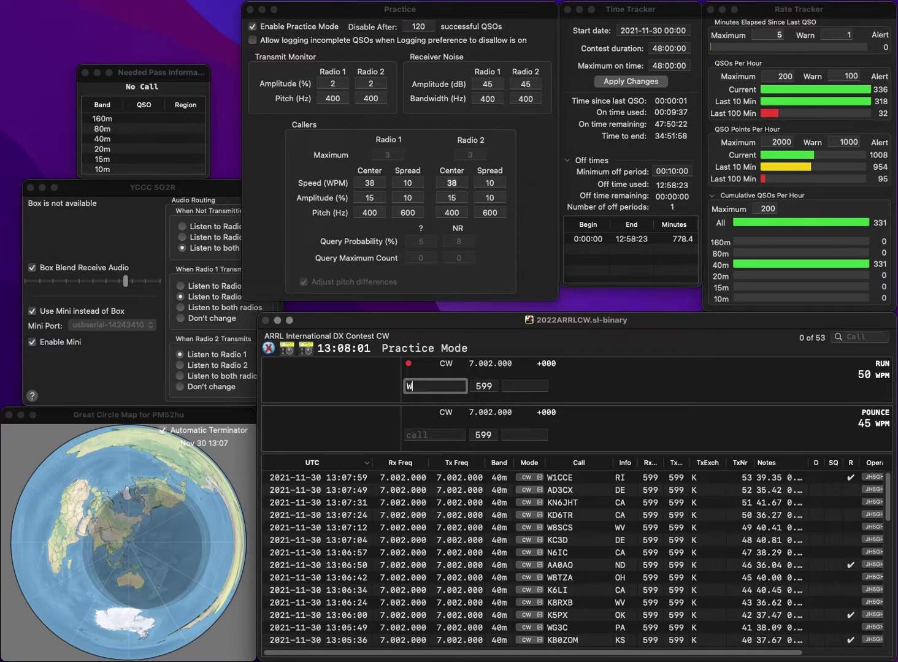
{"action": "type", "text": "B2IKL"}
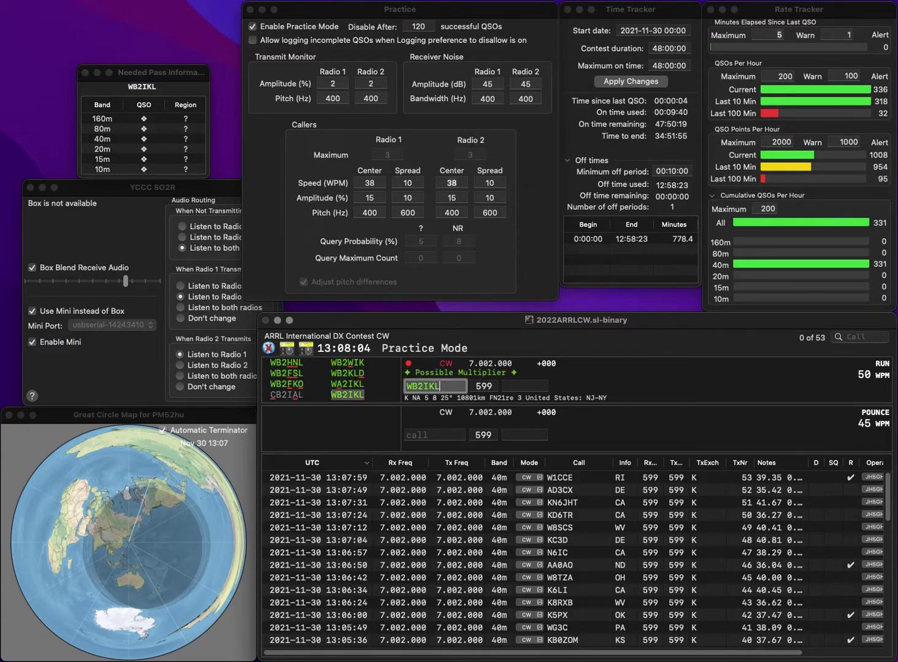
{"action": "key", "text": "Return"}
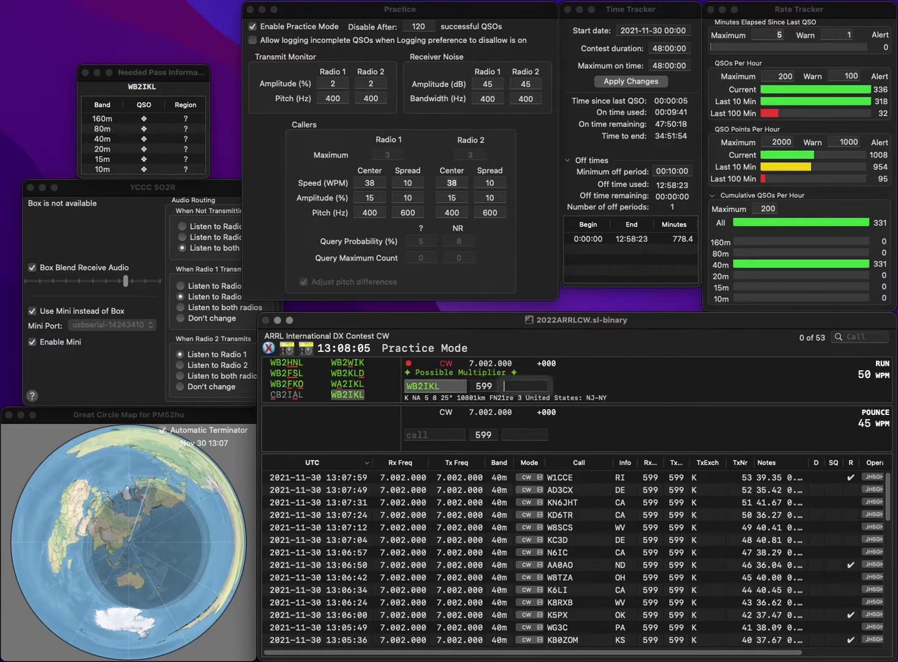
{"action": "type", "text": "NY"}
{"action": "key", "text": "Return"}
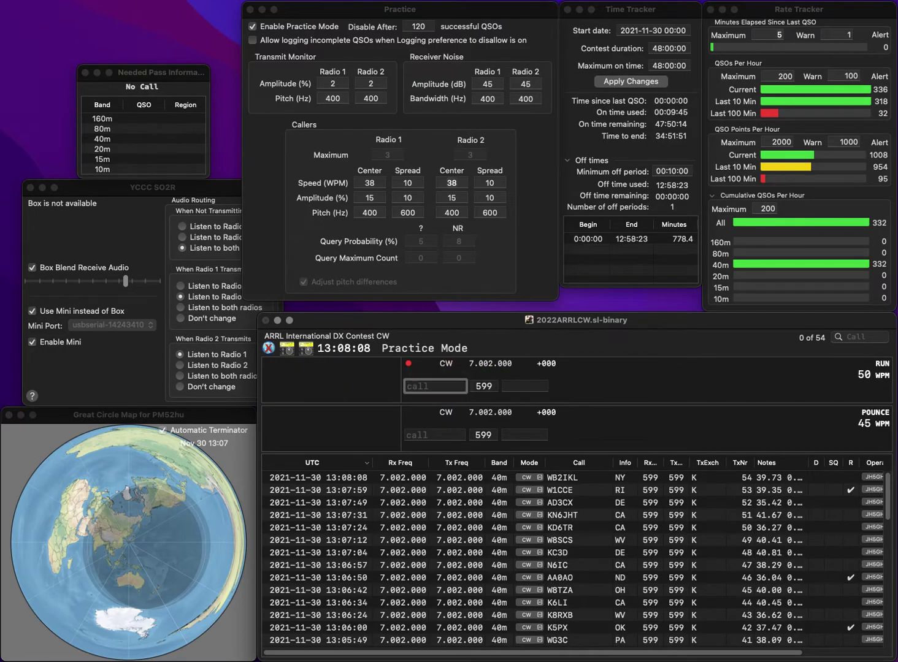
{"action": "type", "text": "K7"}
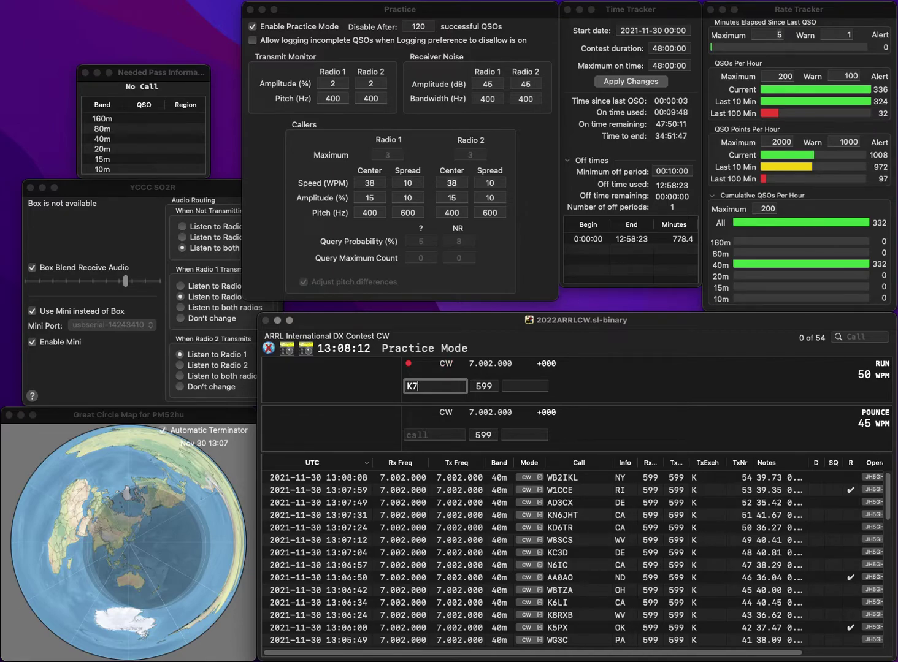
{"action": "type", "text": "KHC"}
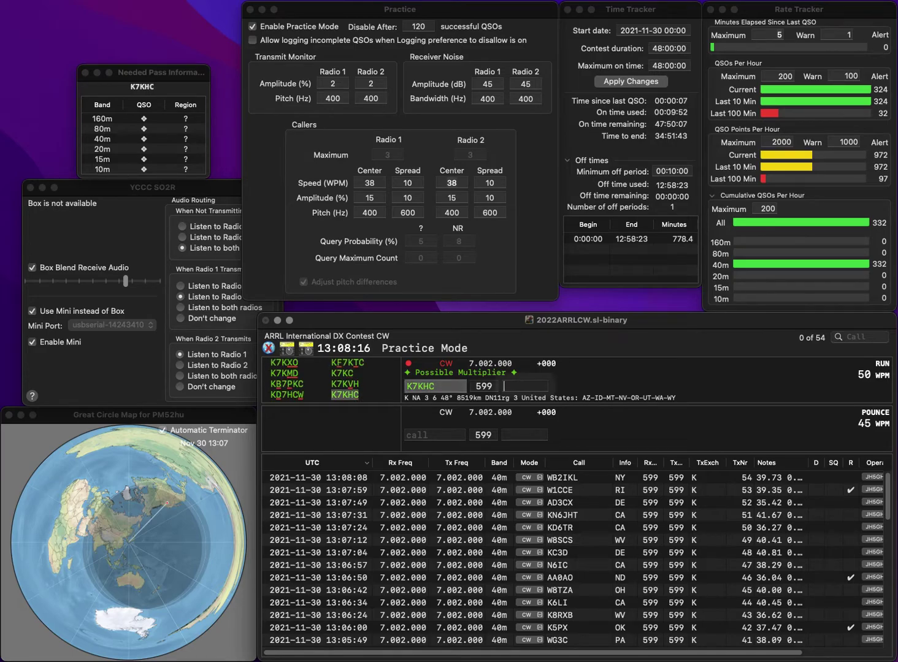
{"action": "key", "text": "Return"}
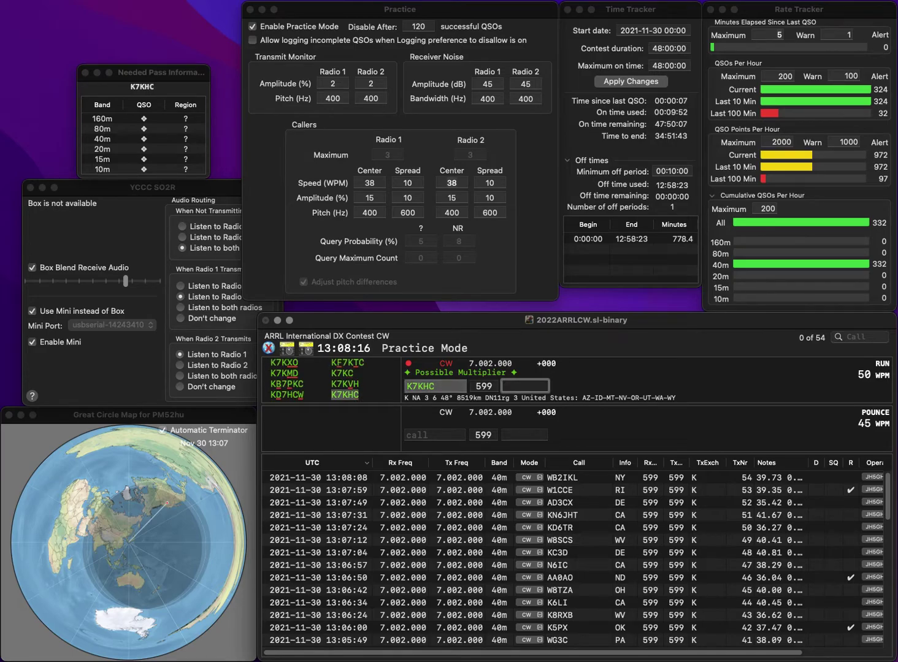
{"action": "type", "text": "AZ"}
{"action": "key", "text": "Return"}
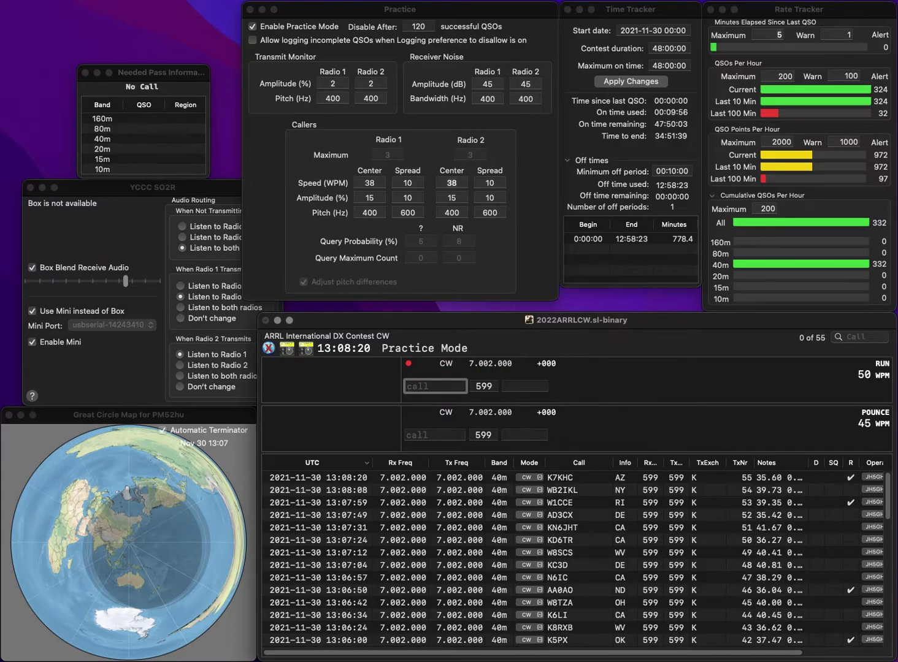
- Log the practice contact with callsign KB4YPK and received exchange FL
{"action": "type", "text": "KB"}
{"action": "type", "text": "4YPK"}
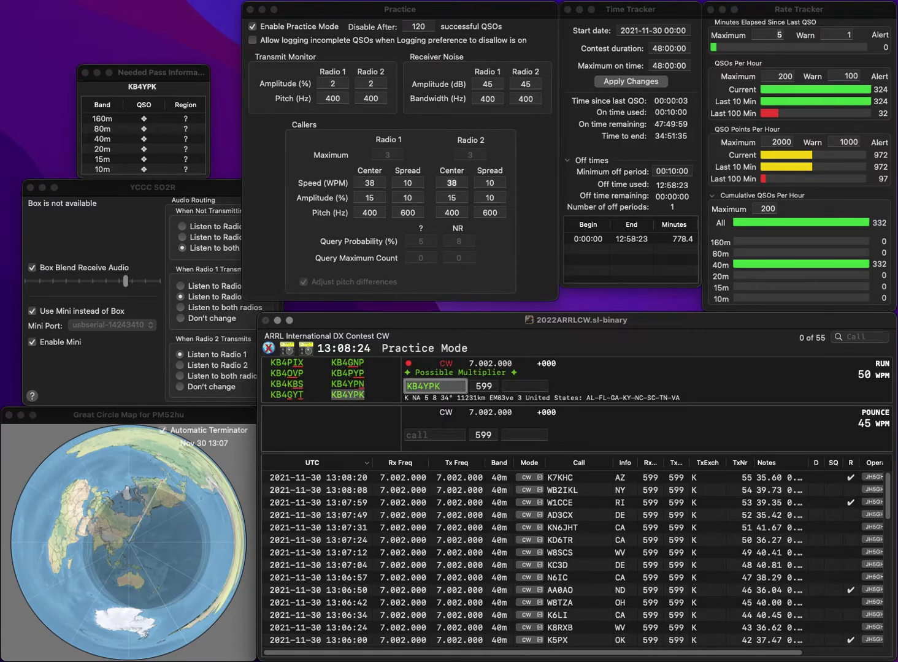
{"action": "key", "text": "space"}
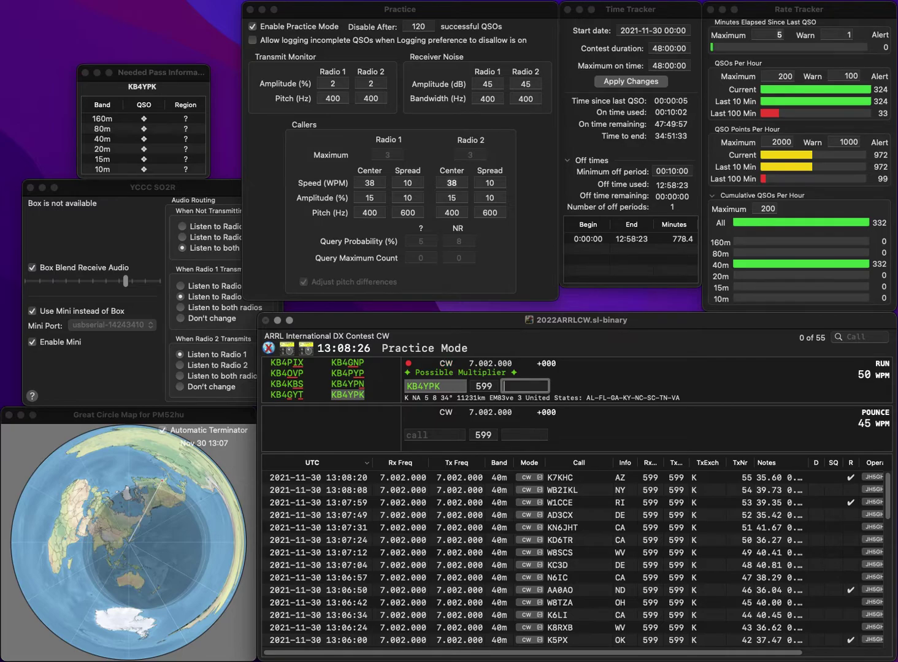
{"action": "type", "text": "fl"}
{"action": "key", "text": "Return"}
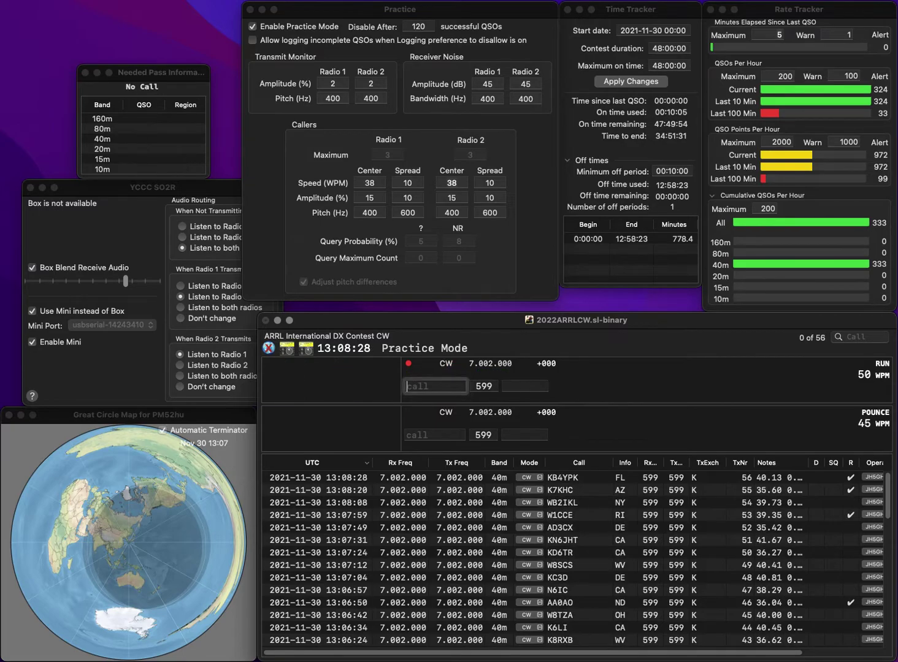
{"action": "type", "text": "KZ"}
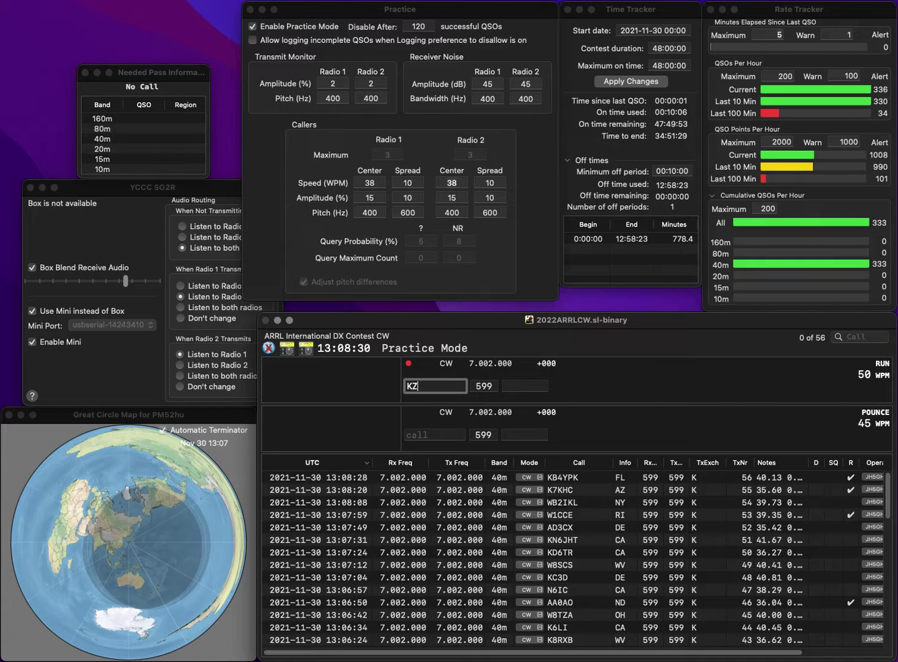
{"action": "type", "text": "4OH"}
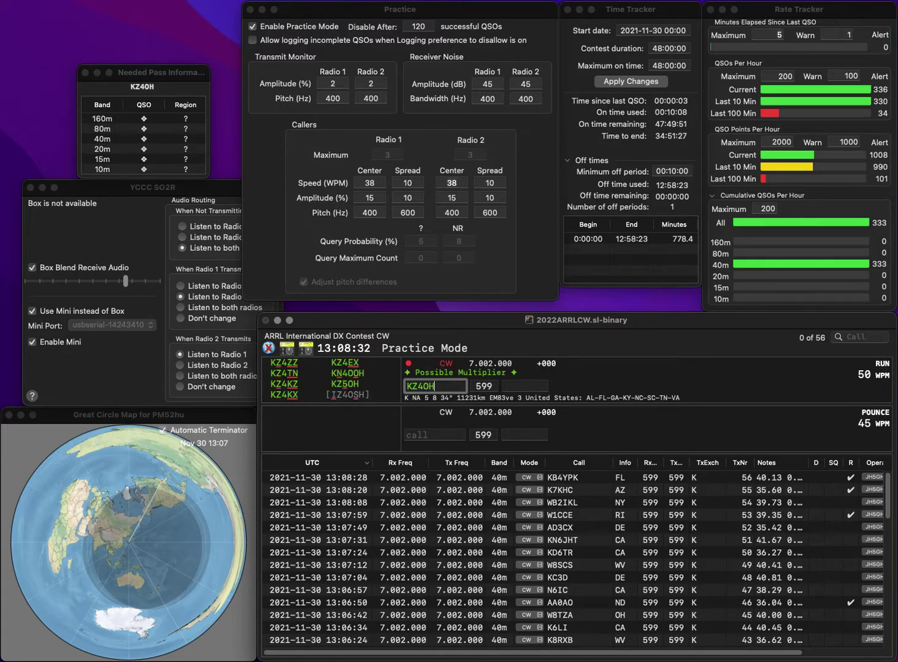
{"action": "key", "text": "BackSpace"}
{"action": "key", "text": "BackSpace"}
{"action": "key", "text": "BackSpace"}
{"action": "type", "text": "5OH"}
{"action": "key", "text": "space"}
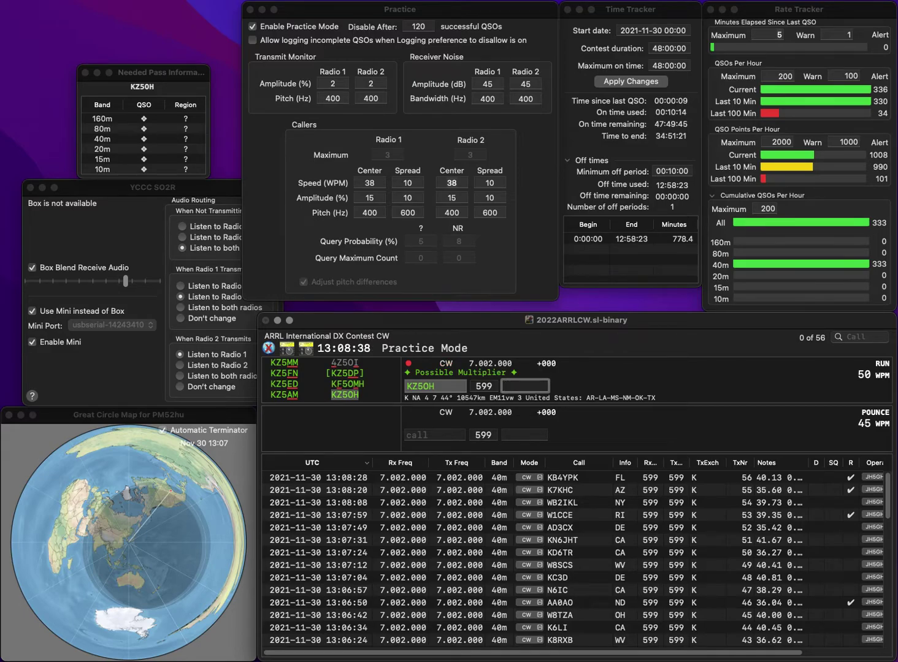
{"action": "key", "text": "Return"}
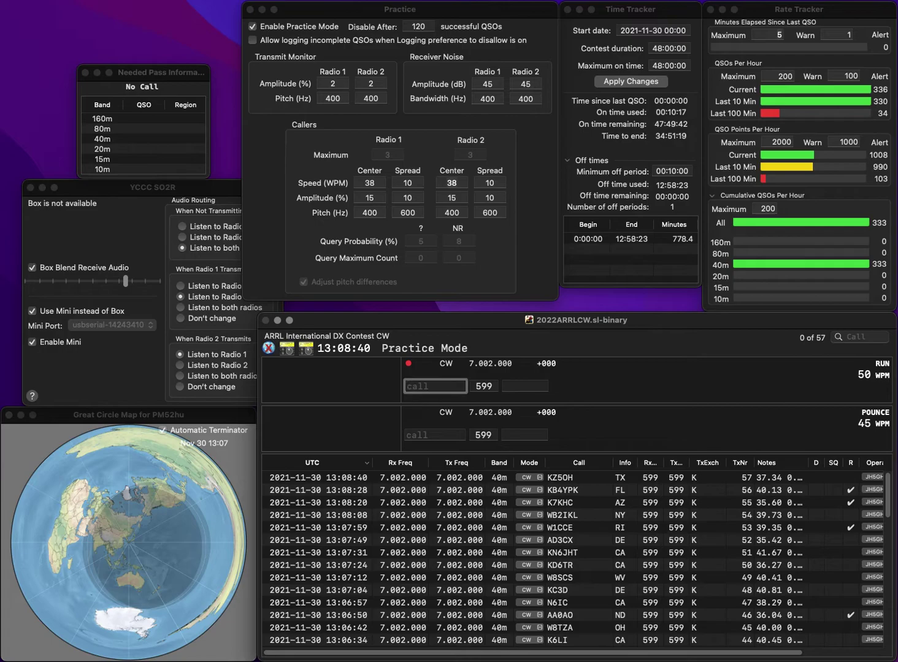
- Log the practice contact with callsign K6ZP and received exchange CA
{"action": "type", "text": "ZP"}
{"action": "key", "text": "Return"}
{"action": "type", "text": "K6"}
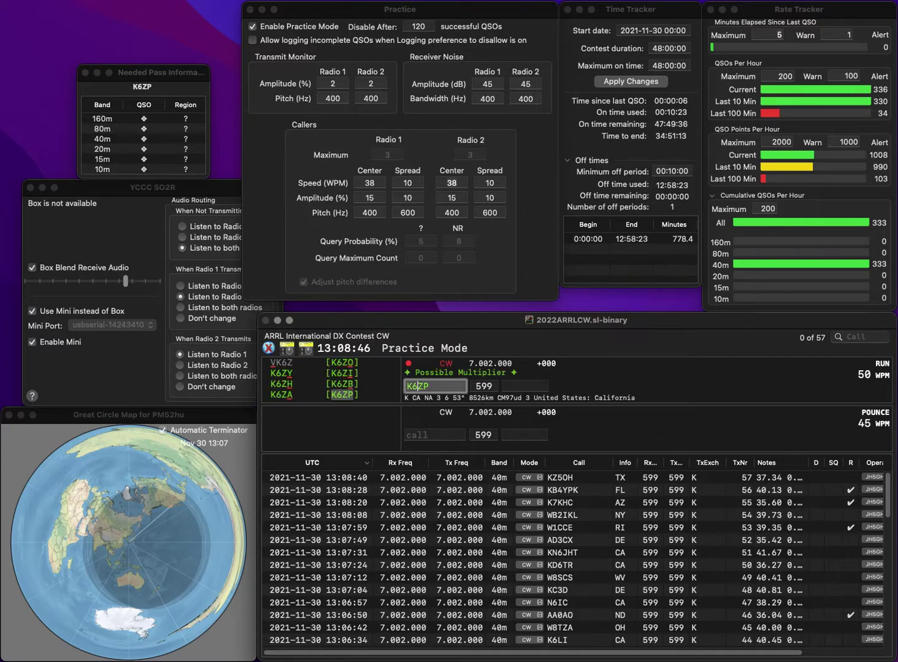
{"action": "key", "text": "space"}
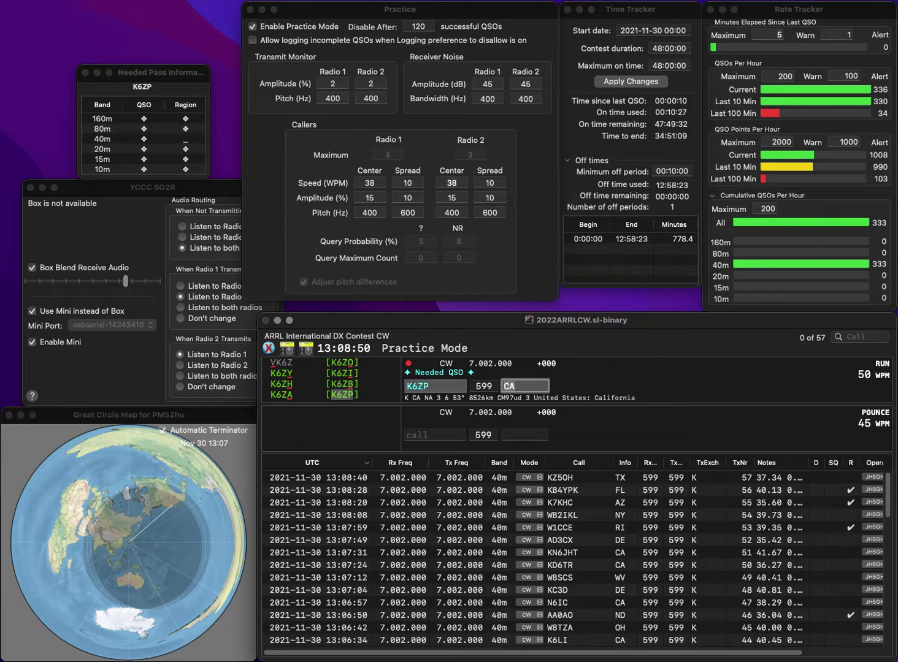
{"action": "key", "text": "Return"}
{"action": "type", "text": "W"}
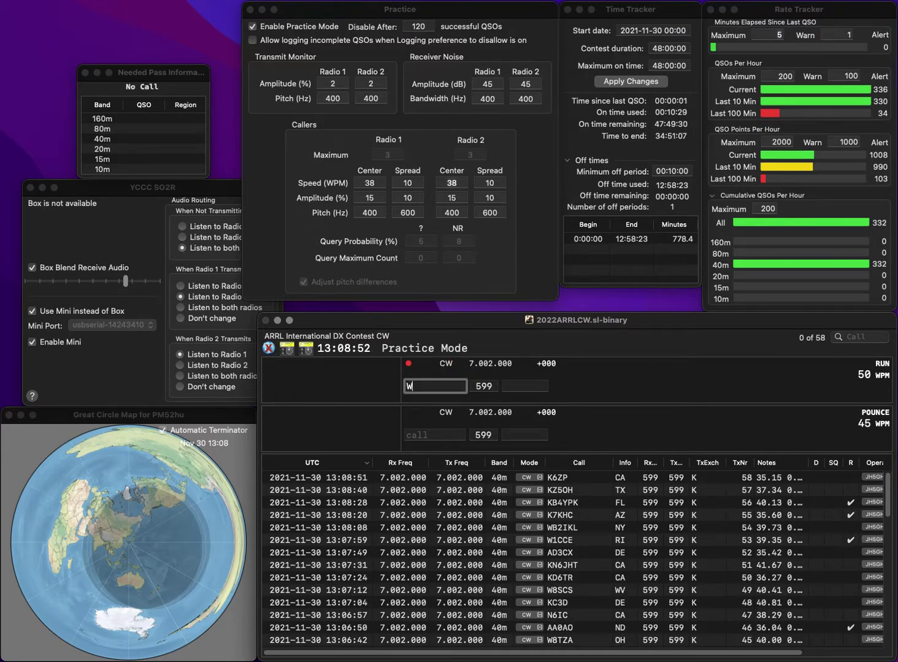
{"action": "type", "text": "1MB"}
{"action": "key", "text": "Tab"}
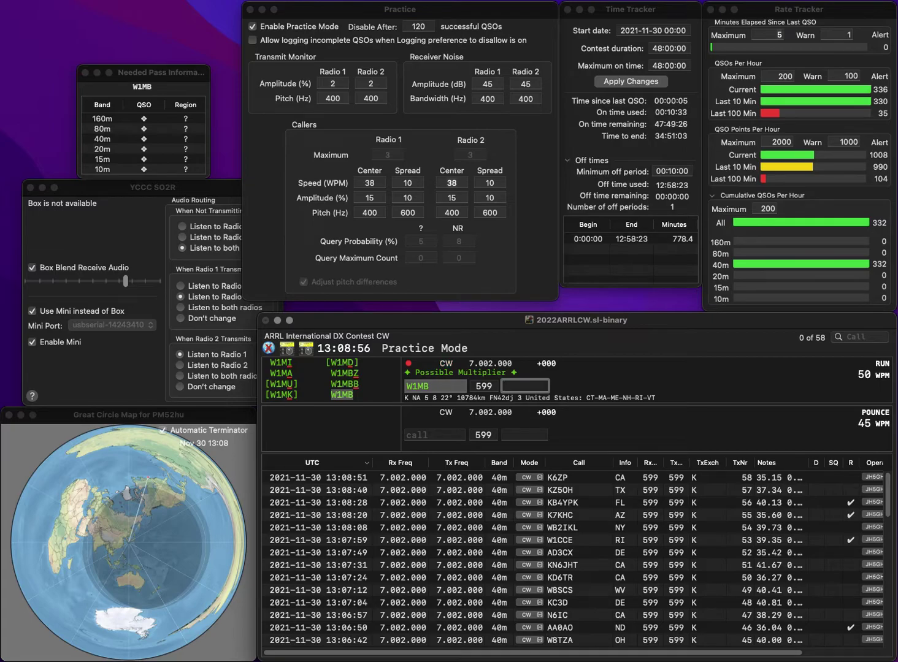
{"action": "type", "text": "MA"}
{"action": "key", "text": "Return"}
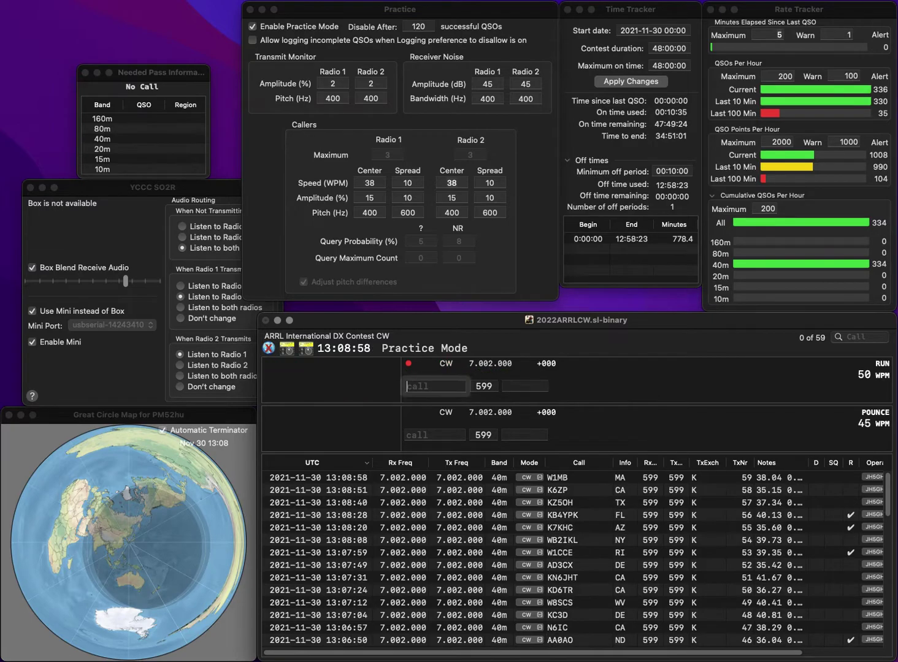
{"action": "type", "text": "KC"}
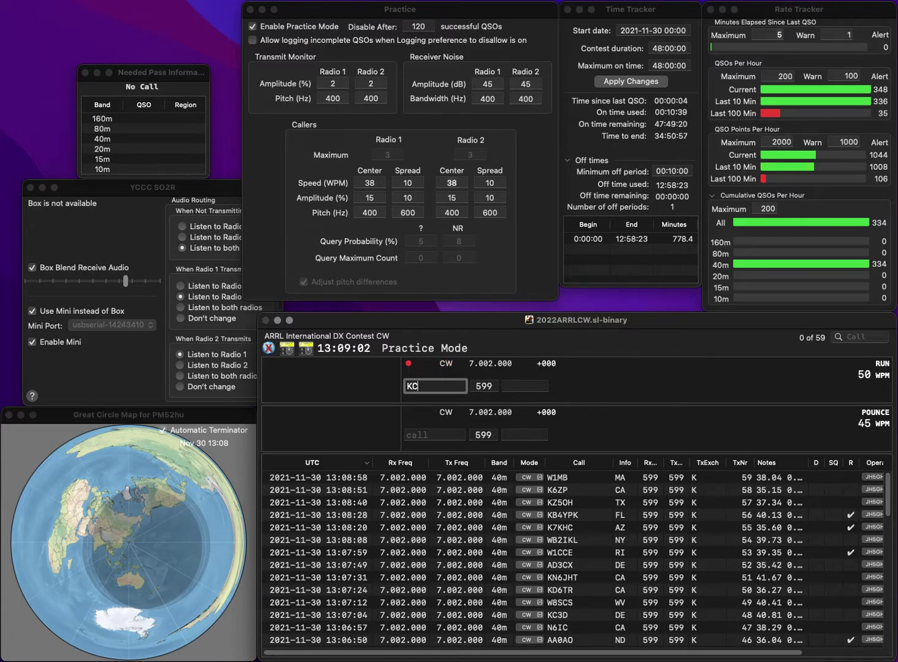
{"action": "type", "text": "K4EZ"}
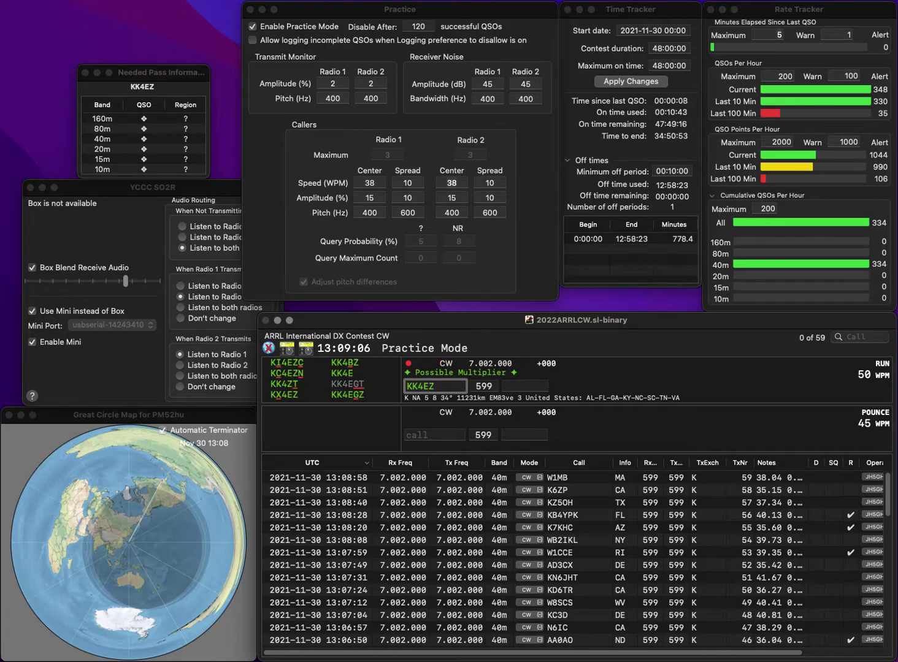
{"action": "type", "text": "O"}
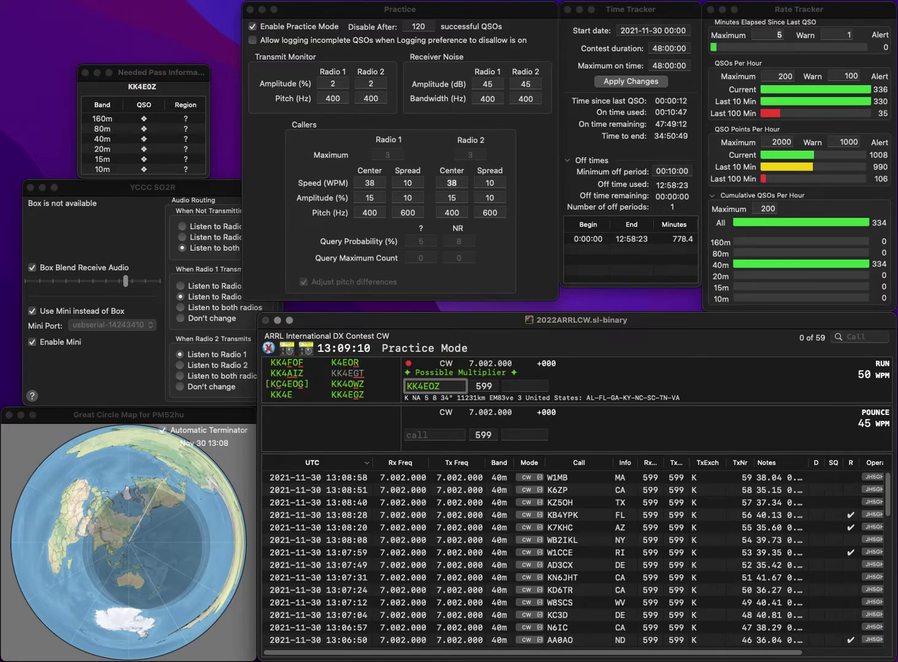
{"action": "key", "text": "BackSpace"}
{"action": "type", "text": "G"}
{"action": "key", "text": "Return"}
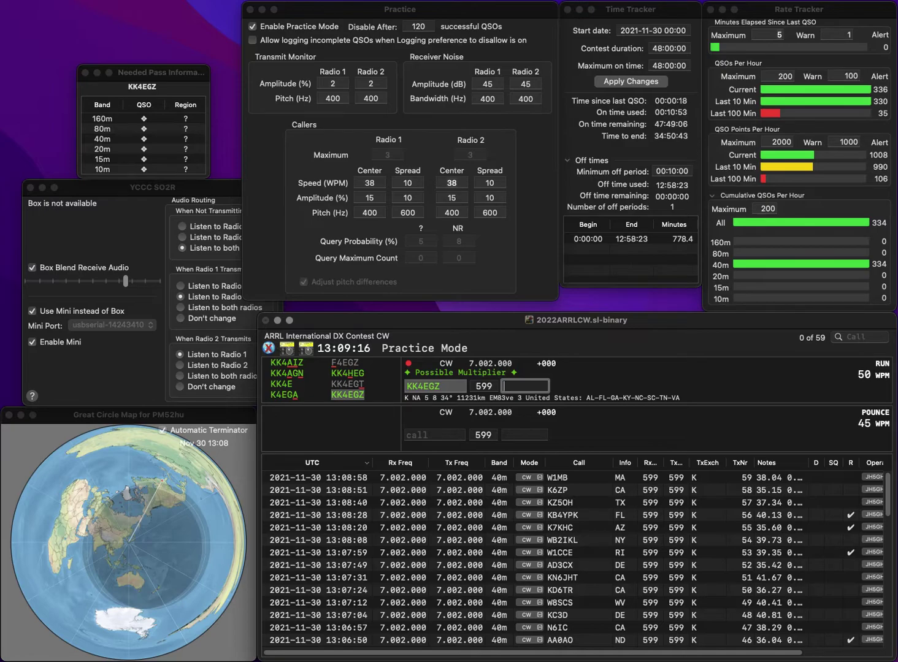
{"action": "key", "text": "Return"}
{"action": "type", "text": "V"}
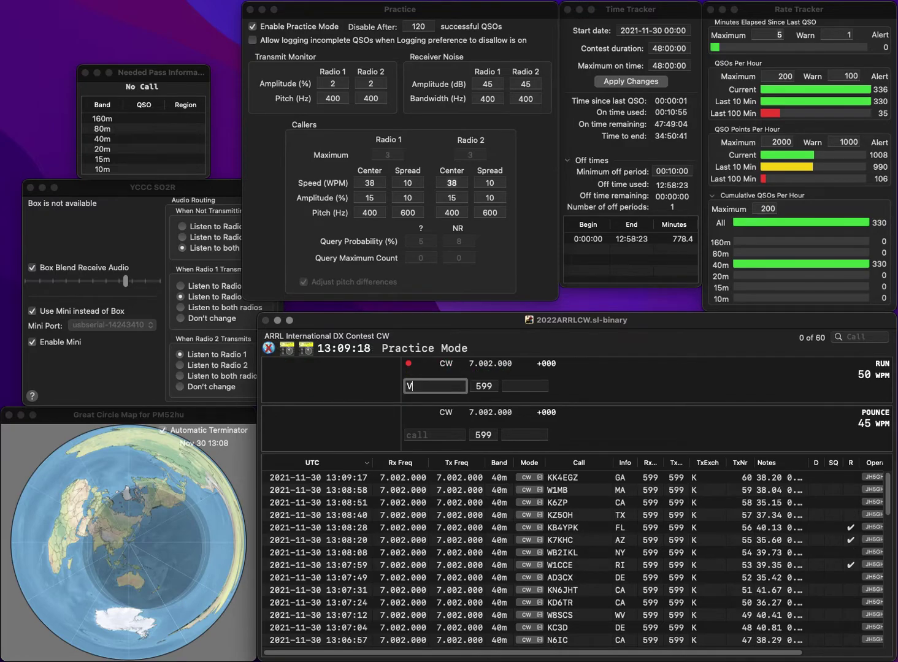
{"action": "type", "text": "E6LFM"}
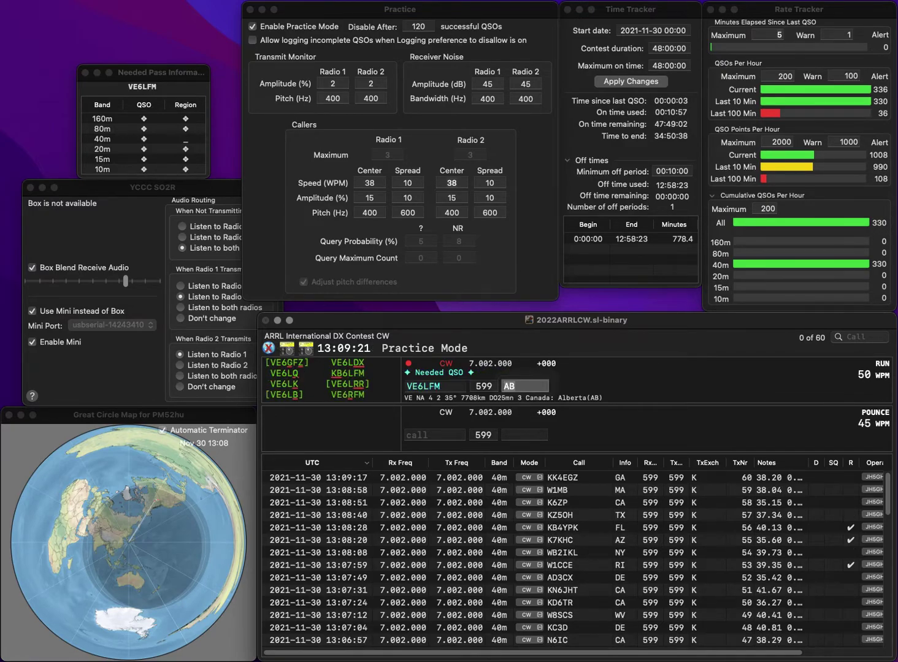
{"action": "key", "text": "Left"}
{"action": "key", "text": "Left"}
{"action": "key", "text": "BackSpace"}
{"action": "type", "text": "R"}
{"action": "key", "text": "Return"}
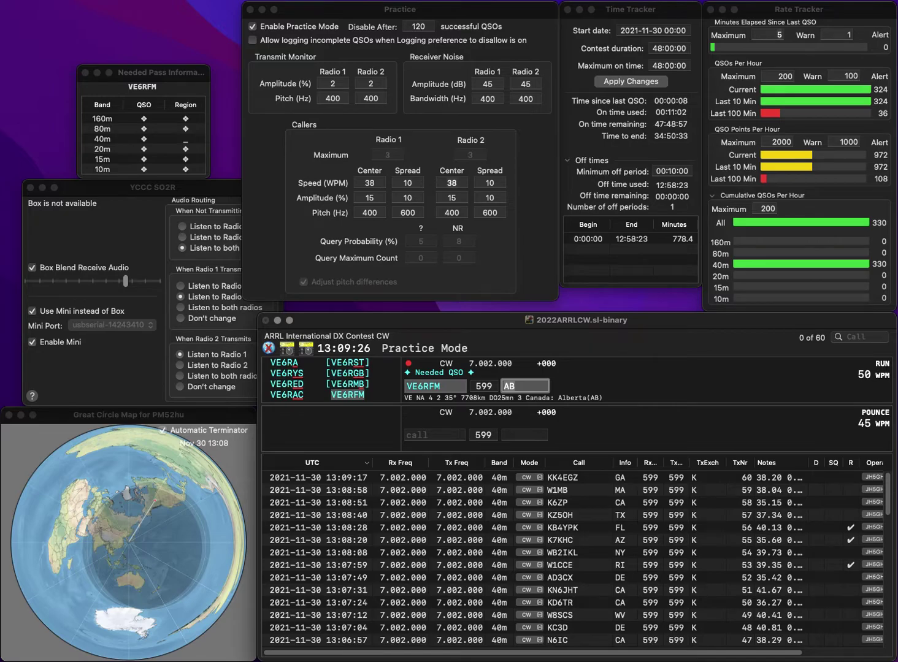
{"action": "key", "text": "Return"}
- Enter callsign VA3AB, correct it to VA3AXW, and log the practice contact with received exchange ON
{"action": "type", "text": "VA3AB"}
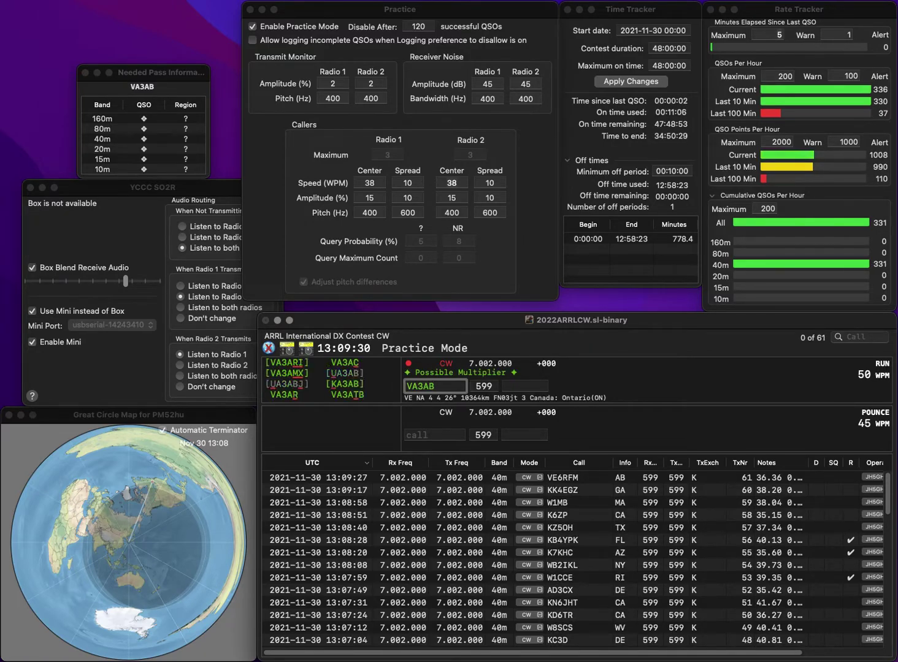
{"action": "key", "text": "BackSpace"}
{"action": "type", "text": "XW"}
{"action": "key", "text": "space"}
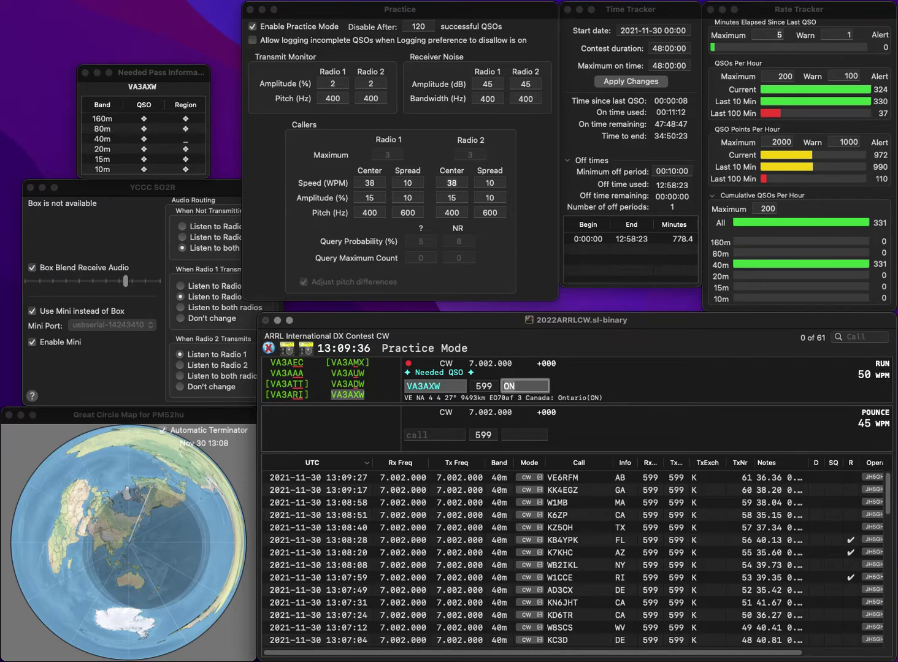
{"action": "key", "text": "Return"}
- Log the practice contact with callsign VE7IRR and received exchange BC
{"action": "type", "text": "VE"}
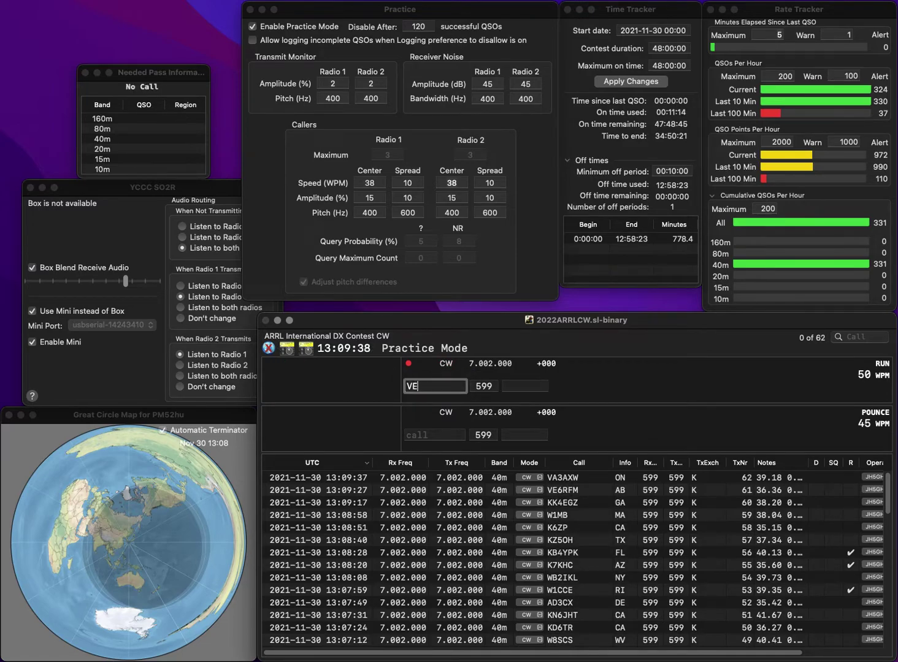
{"action": "type", "text": "7IRR"}
{"action": "key", "text": "space"}
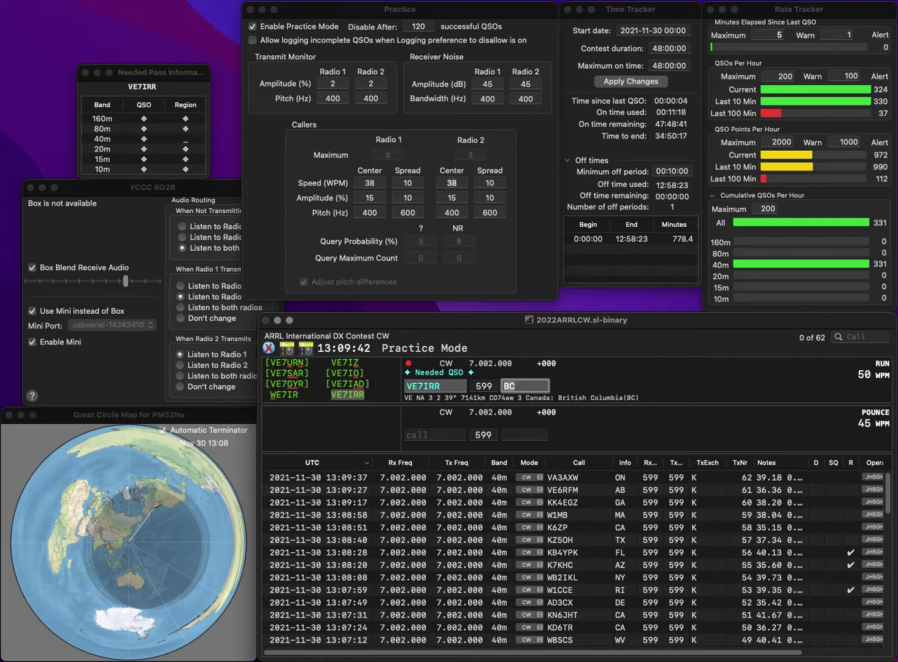
{"action": "key", "text": "Return"}
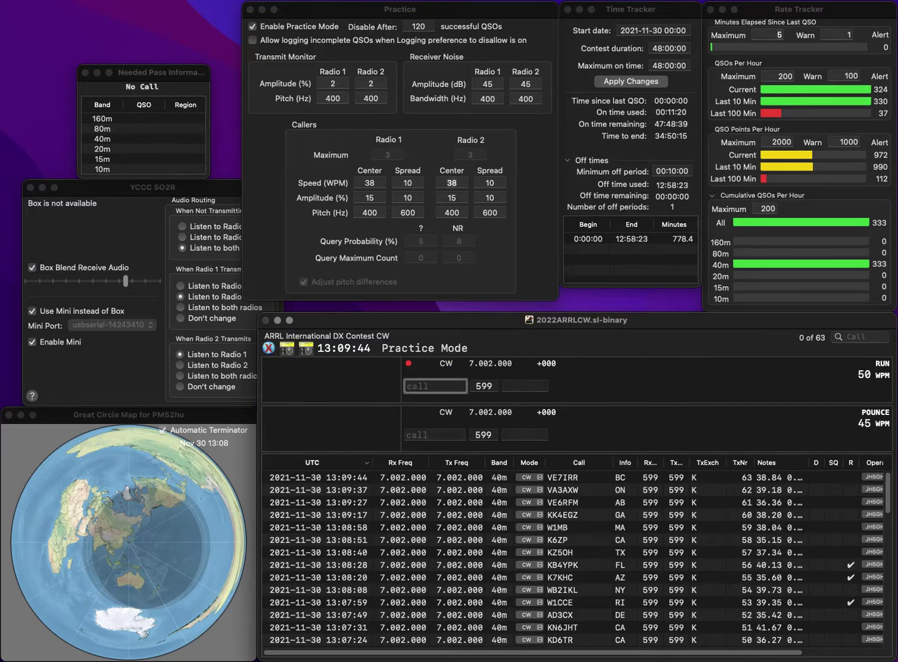
{"action": "type", "text": "KI4H5AF"}
{"action": "type", "text": "Y"}
{"action": "key", "text": "Left"}
{"action": "key", "text": "Left"}
{"action": "key", "text": "Left"}
{"action": "type", "text": "H5"}
{"action": "key", "text": "BackSpace"}
{"action": "key", "text": "BackSpace"}
{"action": "key", "text": "BackSpace"}
{"action": "type", "text": "5"}
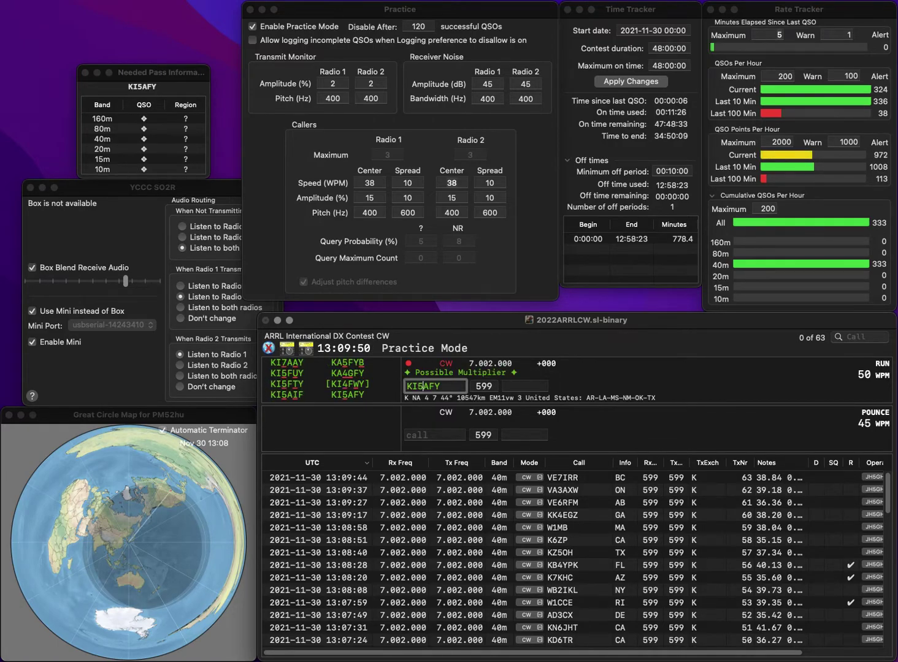
{"action": "key", "text": "space"}
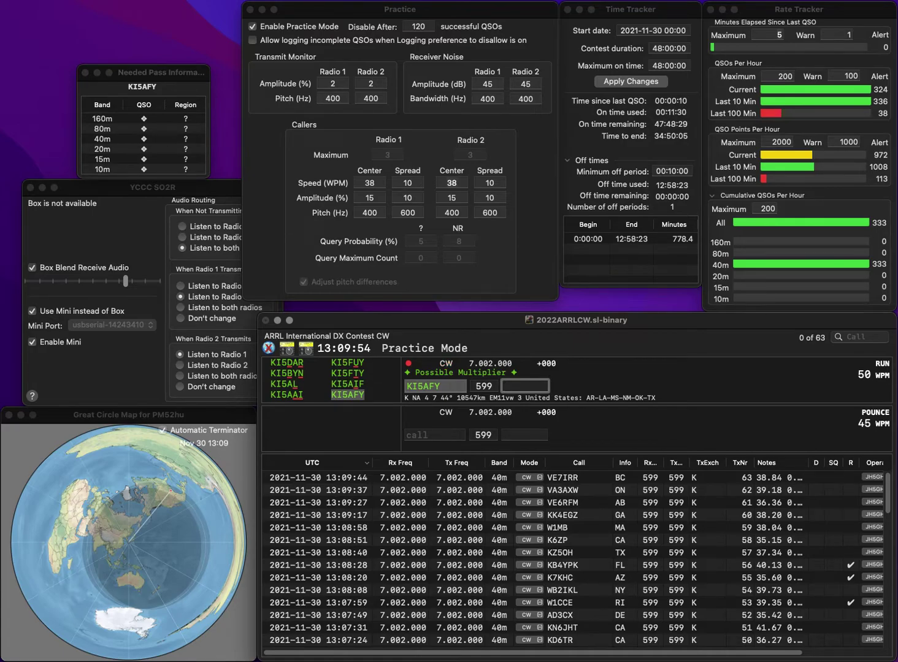
{"action": "type", "text": "NM"}
{"action": "key", "text": "Return"}
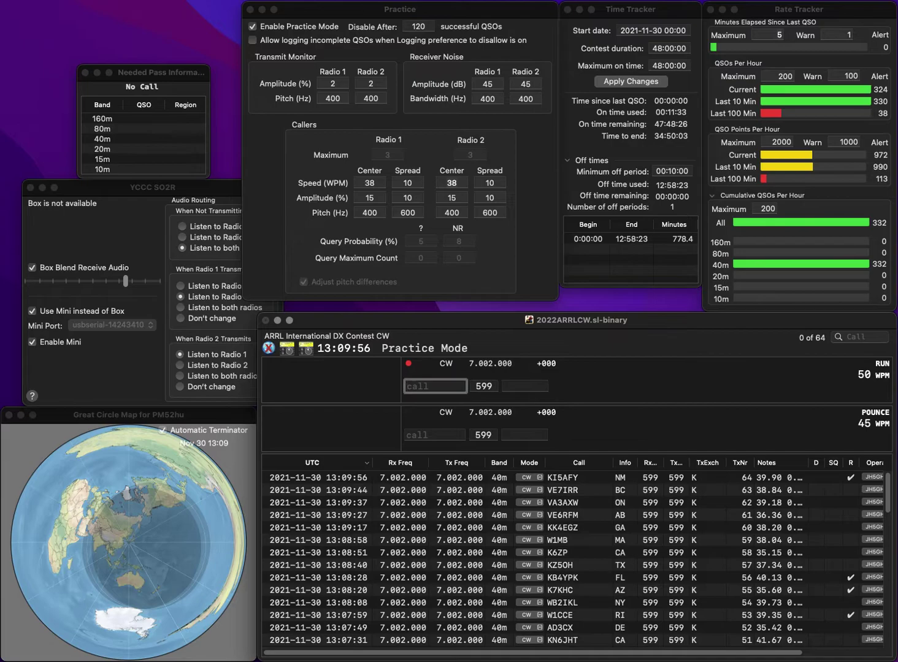
- Enter KC3KLK as the next caller's callsign and answer the station
{"action": "type", "text": "KC4KLK"}
{"action": "key", "text": "BackSpace"}
{"action": "type", "text": "3"}
{"action": "key", "text": "space"}
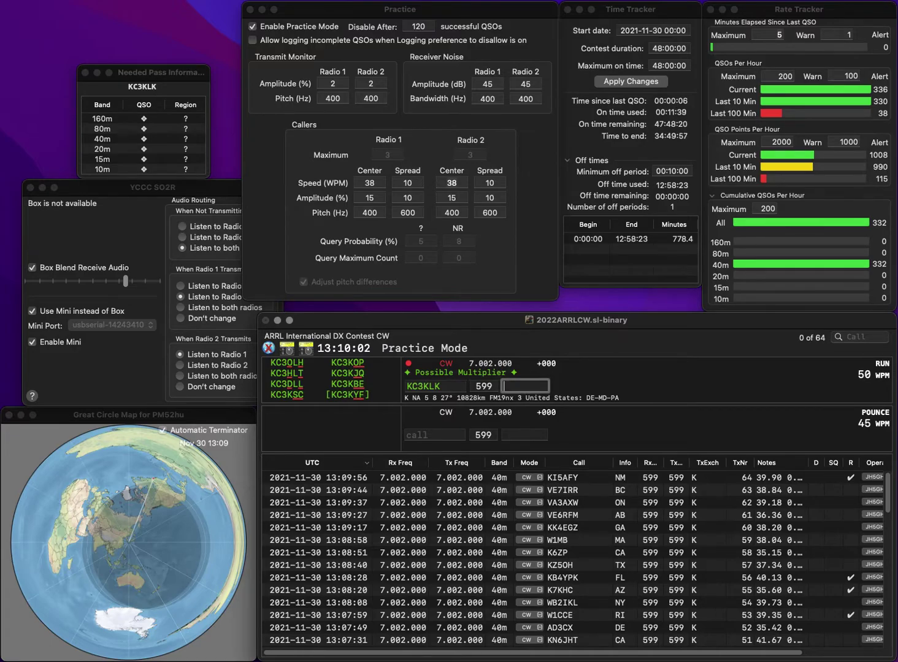
{"action": "left_click", "coordinate": [417, 386]}
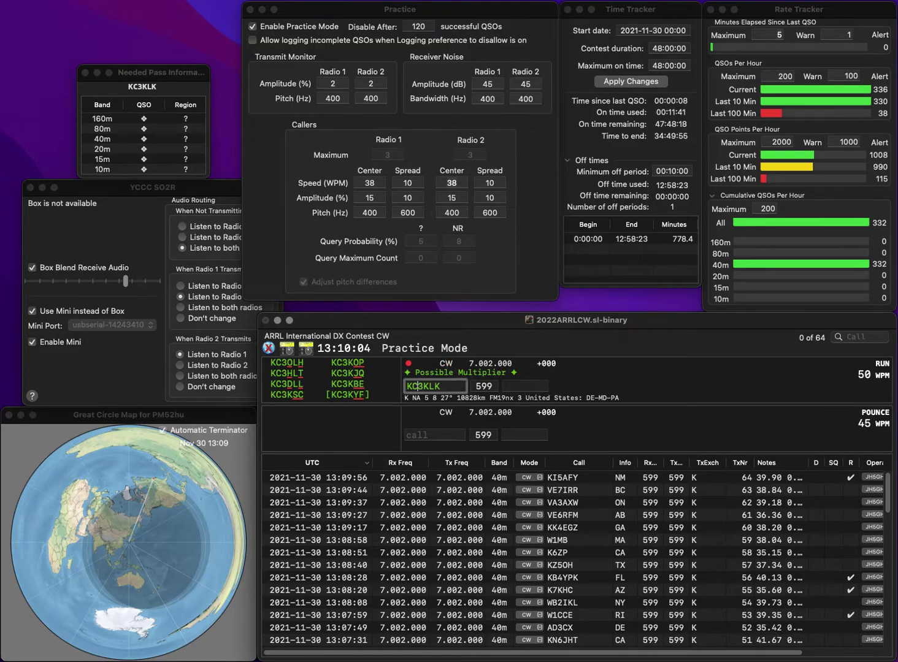
{"action": "key", "text": "BackSpace"}
{"action": "key", "text": "Delete"}
{"action": "type", "text": "K"}
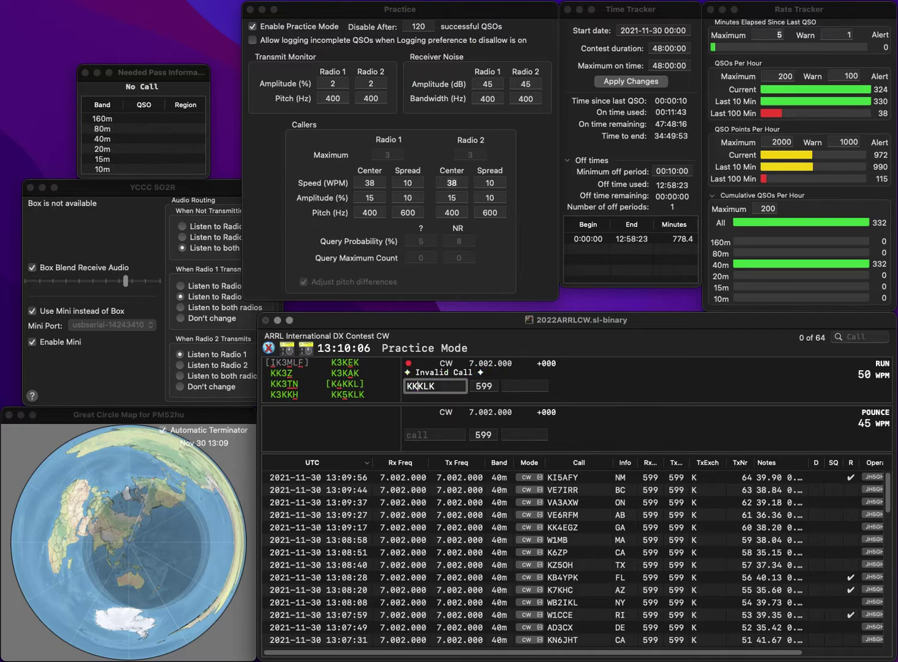
{"action": "type", "text": "4"}
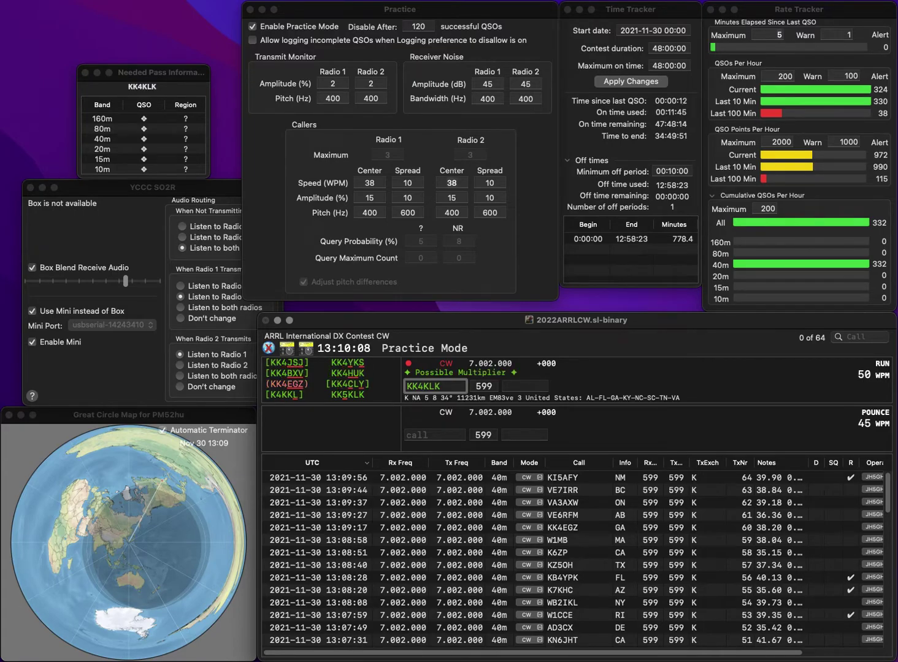
{"action": "key", "text": "BackSpace"}
{"action": "type", "text": "5"}
{"action": "key", "text": "Tab"}
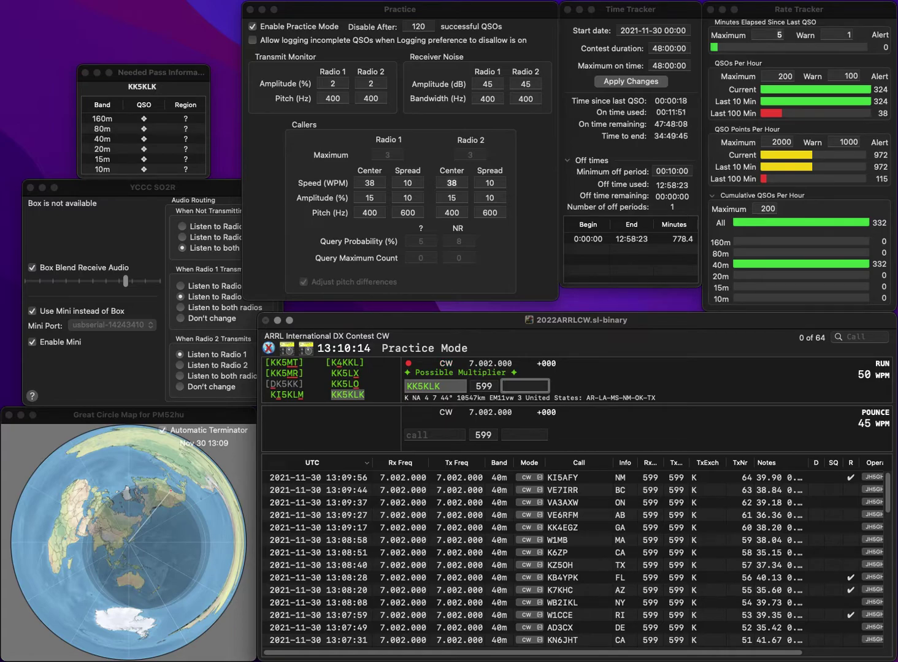
{"action": "type", "text": "OK"}
{"action": "key", "text": "Return"}
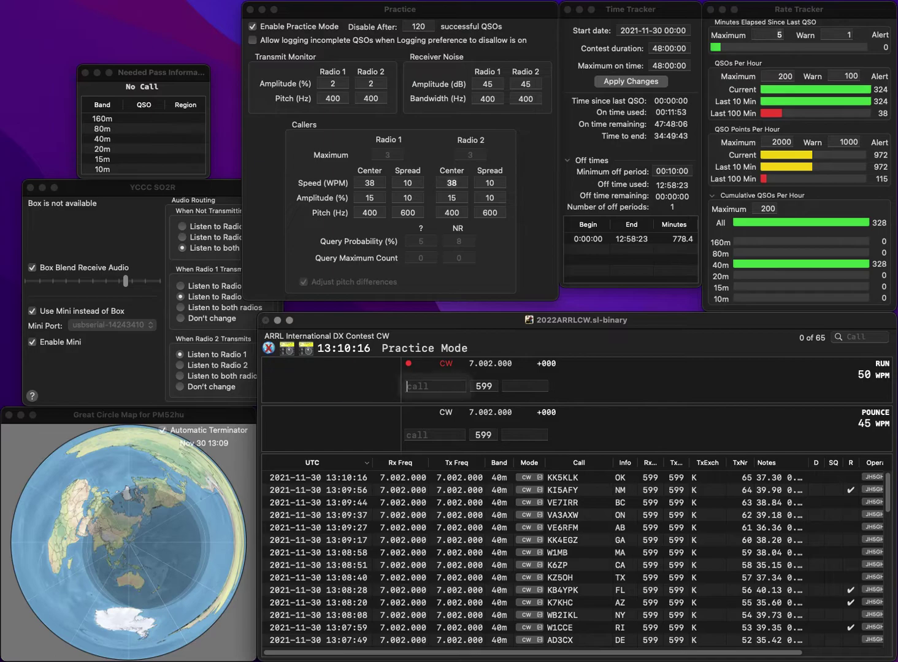
{"action": "type", "text": "N300"}
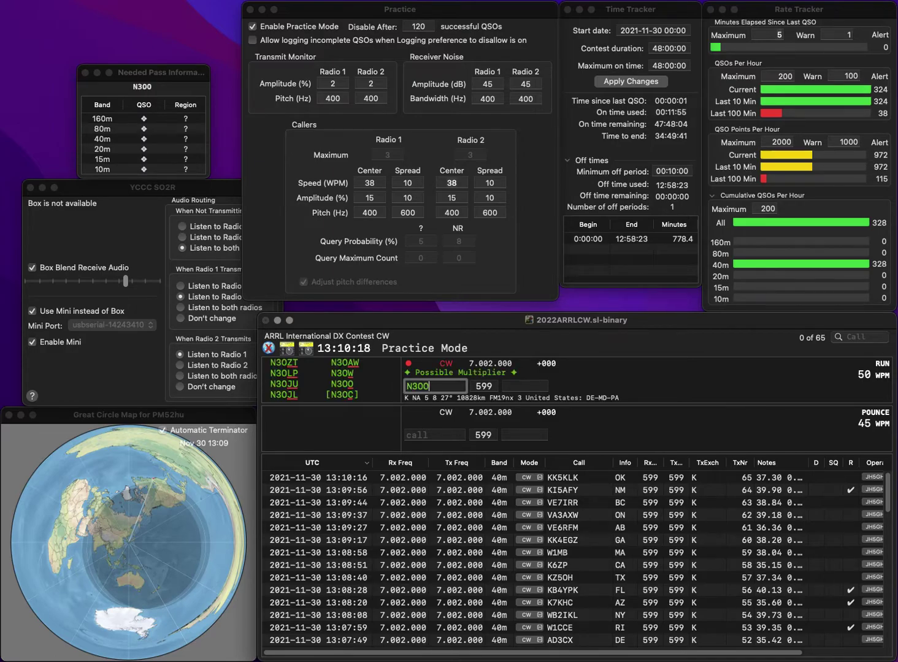
{"action": "key", "text": "space"}
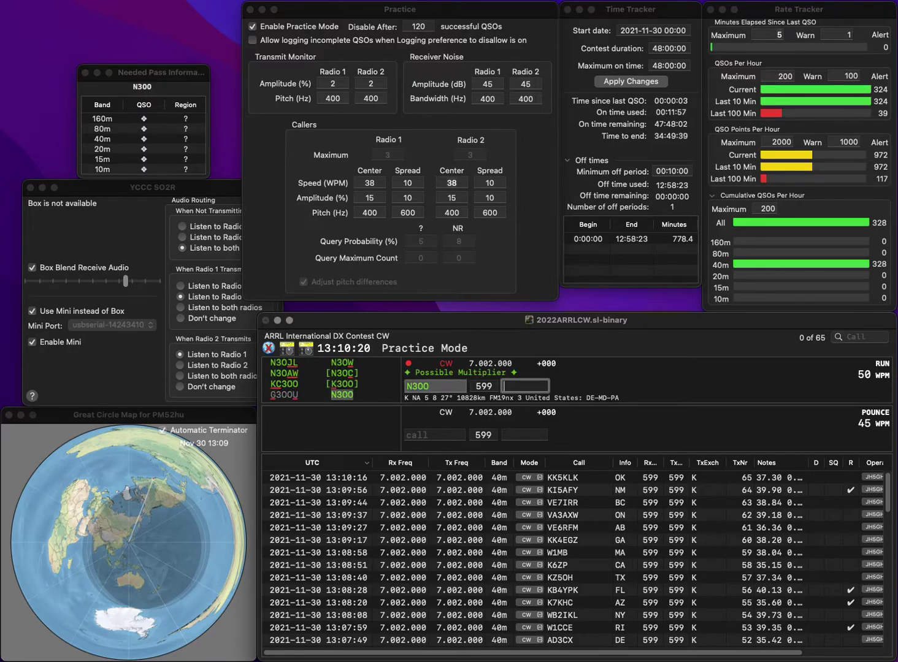
{"action": "type", "text": "md"}
{"action": "key", "text": "Return"}
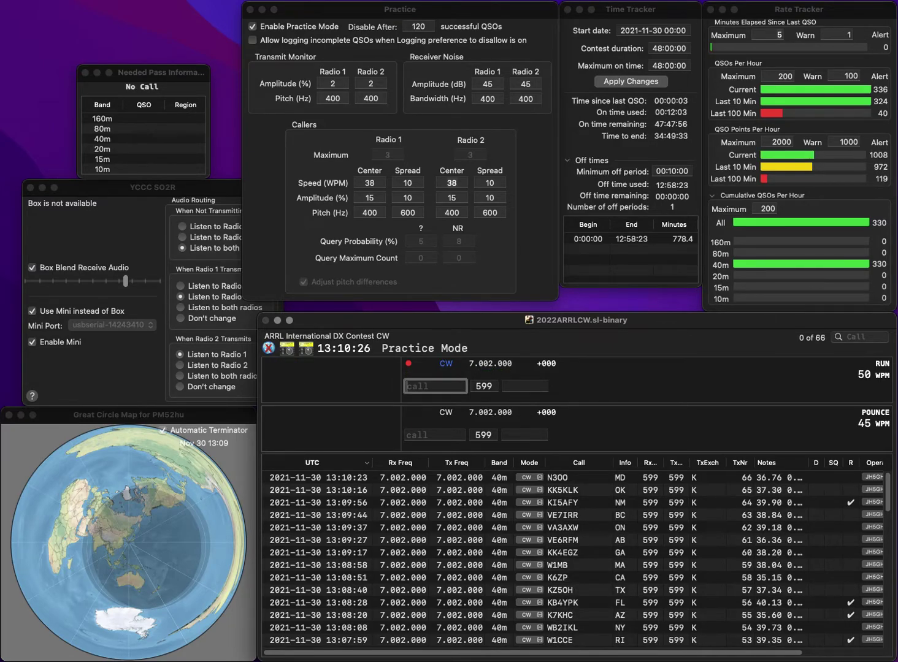
{"action": "type", "text": "KLT"}
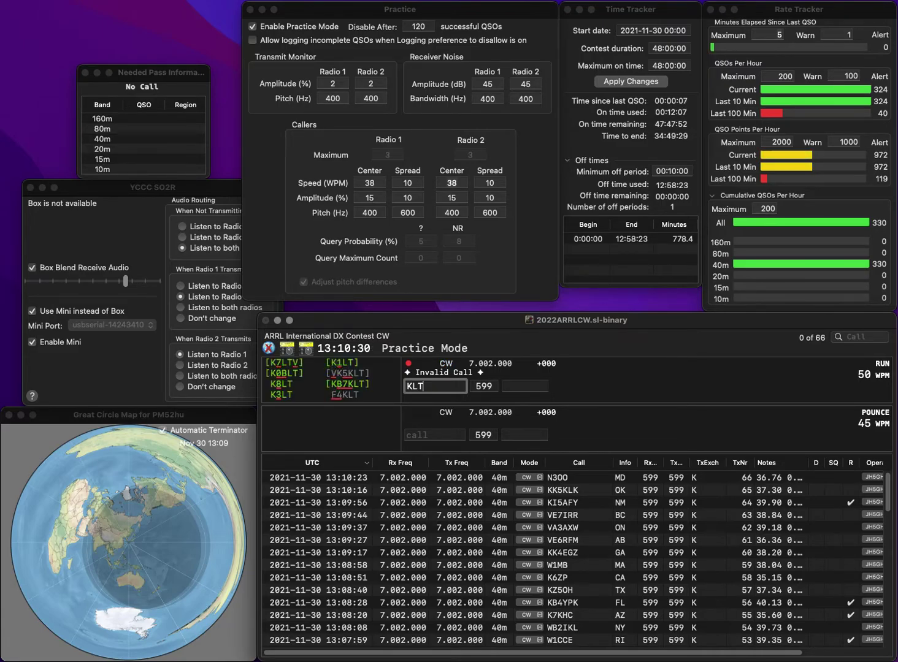
{"action": "key", "text": "Return"}
{"action": "type", "text": "9L"}
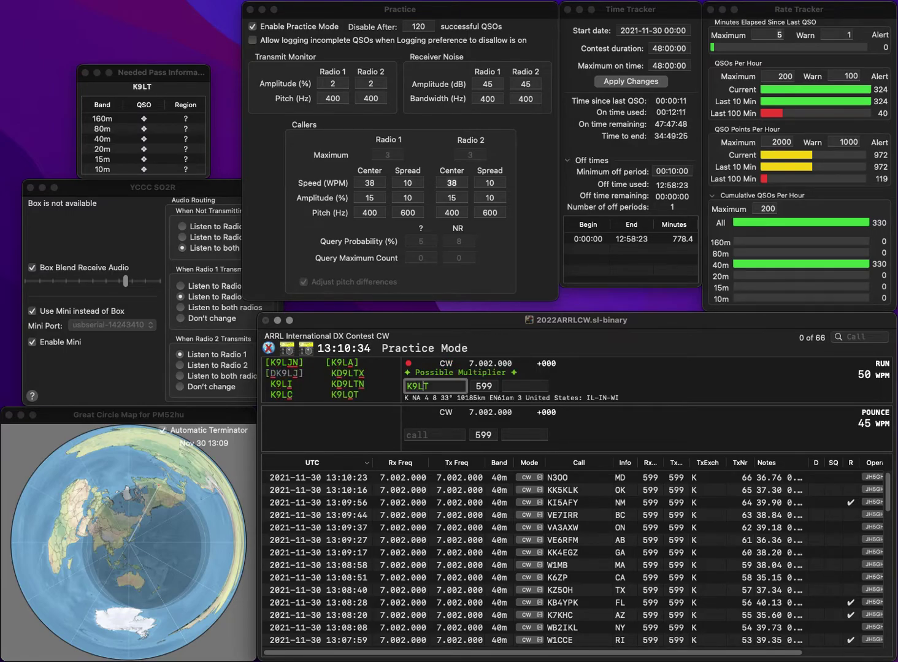
{"action": "type", "text": "O"}
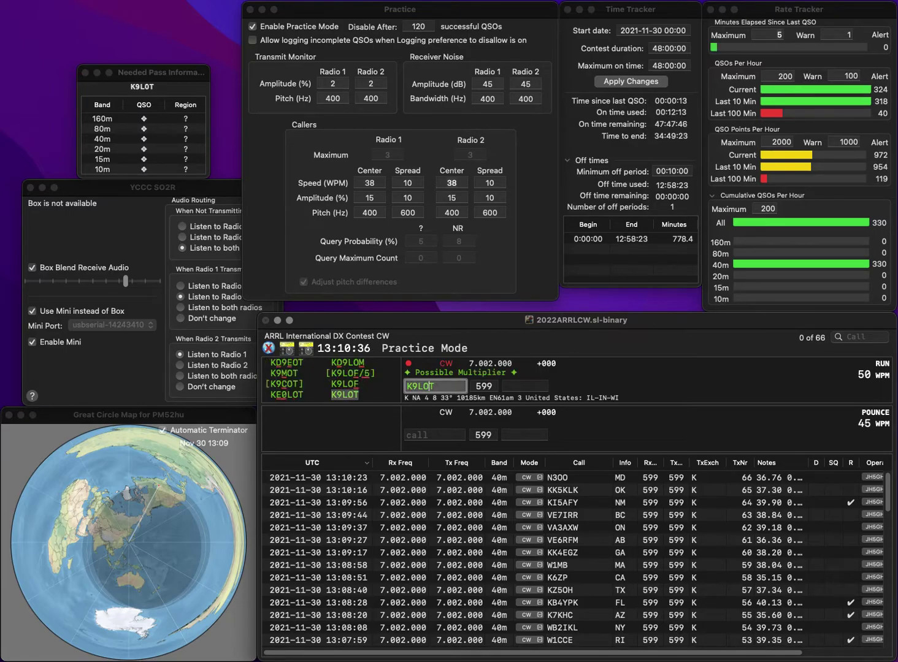
{"action": "left_click", "coordinate": [524, 385]}
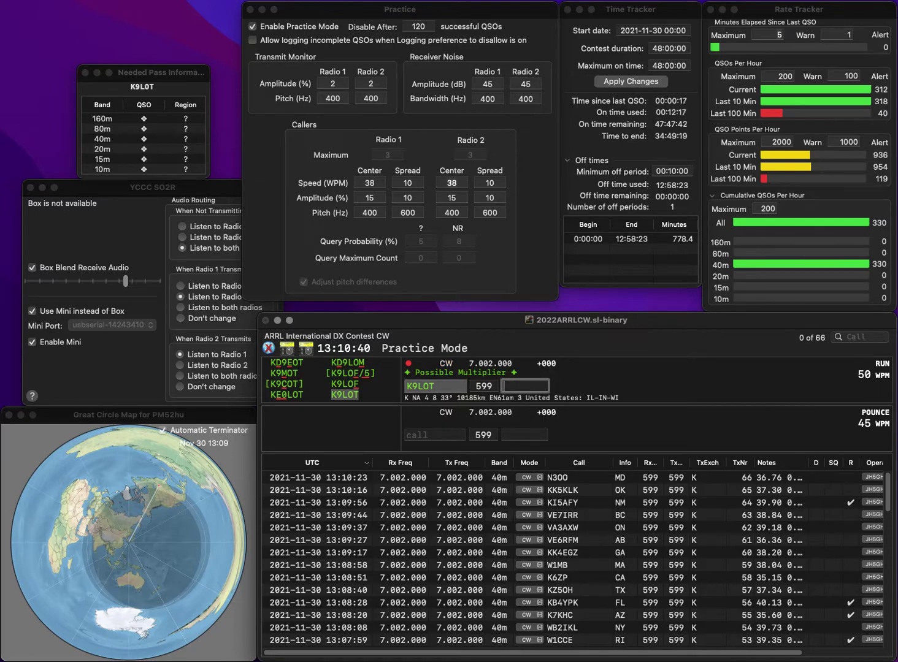
{"action": "type", "text": "IL"}
{"action": "key", "text": "Return"}
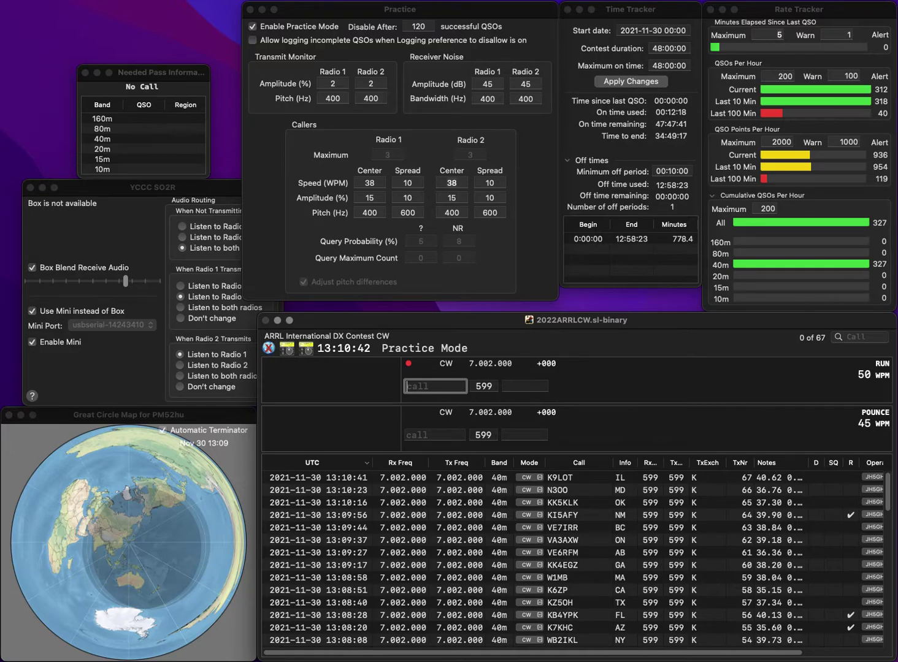
{"action": "type", "text": "KG4Z"}
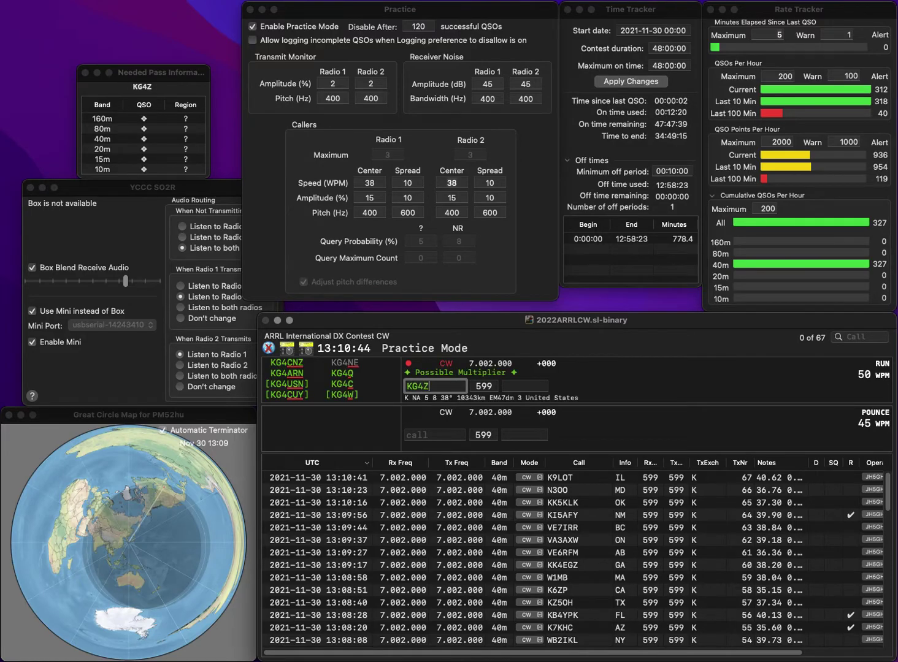
{"action": "type", "text": "XN"}
{"action": "key", "text": "space"}
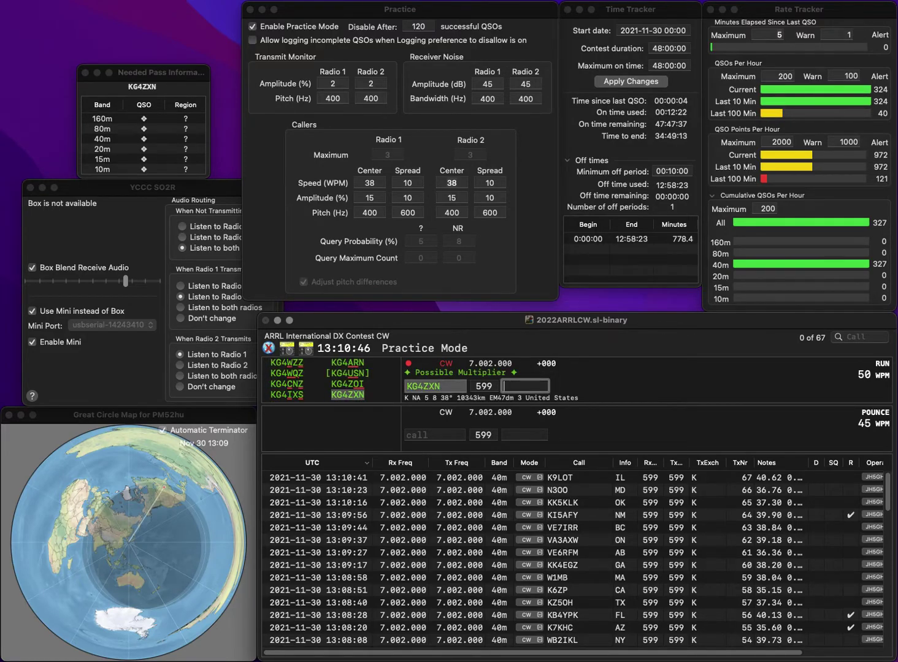
{"action": "type", "text": "0K"}
{"action": "key", "text": "Return"}
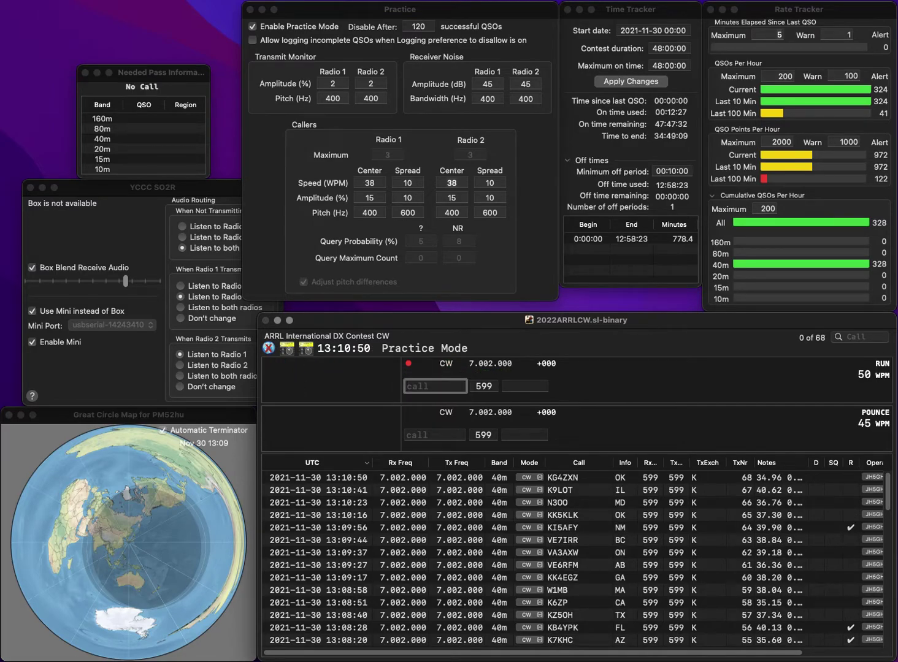
- Enter KQJB for the next caller, complete the callsign to KC2QJB, and log the contact with received exchange NJ
{"action": "type", "text": "K"}
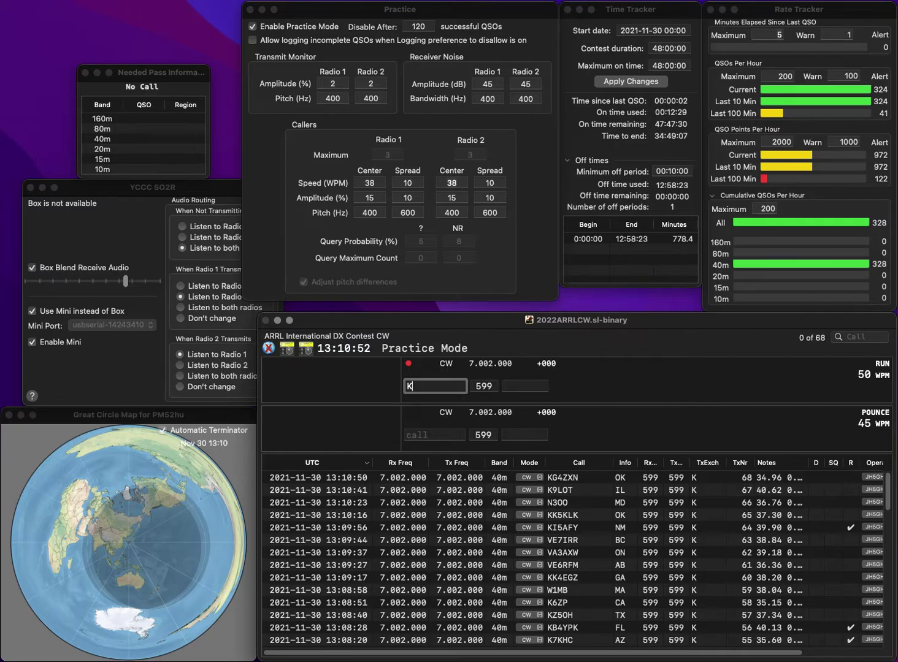
{"action": "type", "text": "QJB"}
{"action": "key", "text": "Left"}
{"action": "key", "text": "Left"}
{"action": "key", "text": "Left"}
{"action": "type", "text": "C2"}
{"action": "key", "text": "Return"}
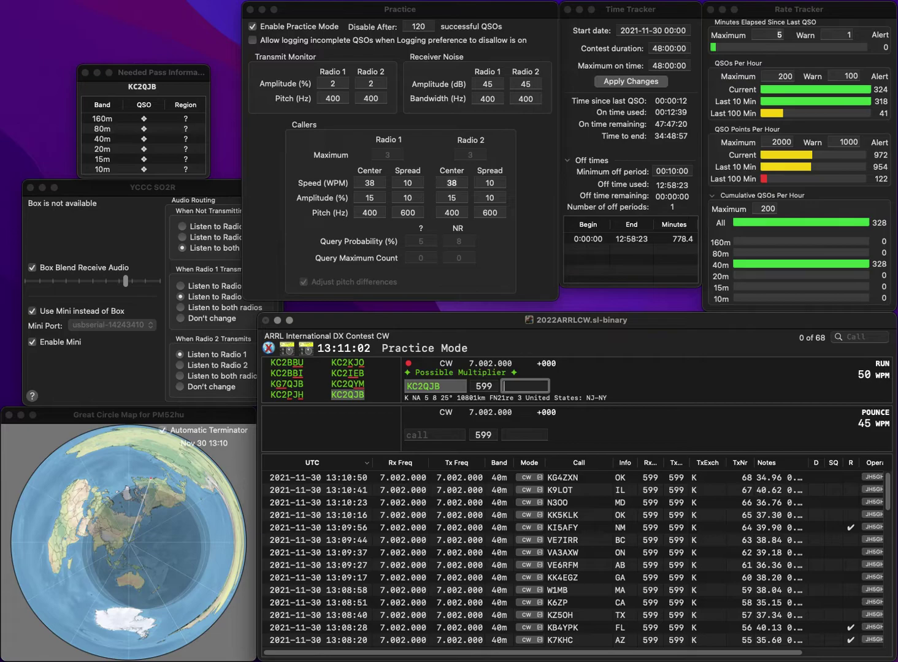
{"action": "key", "text": "Return"}
{"action": "type", "text": "NG9B"}
{"action": "key", "text": "Tab"}
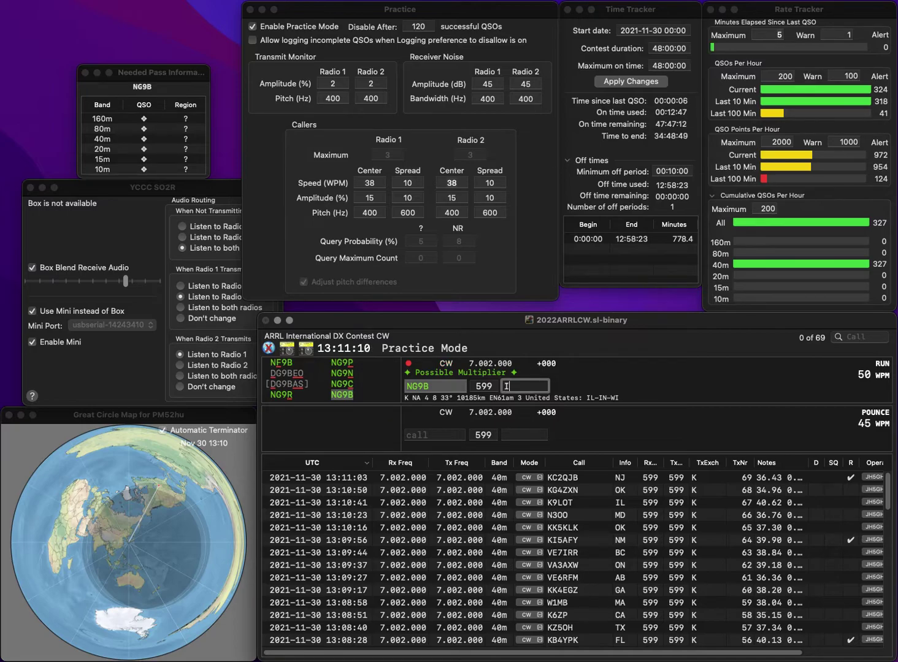
{"action": "key", "text": "Return"}
{"action": "type", "text": "WA1S"}
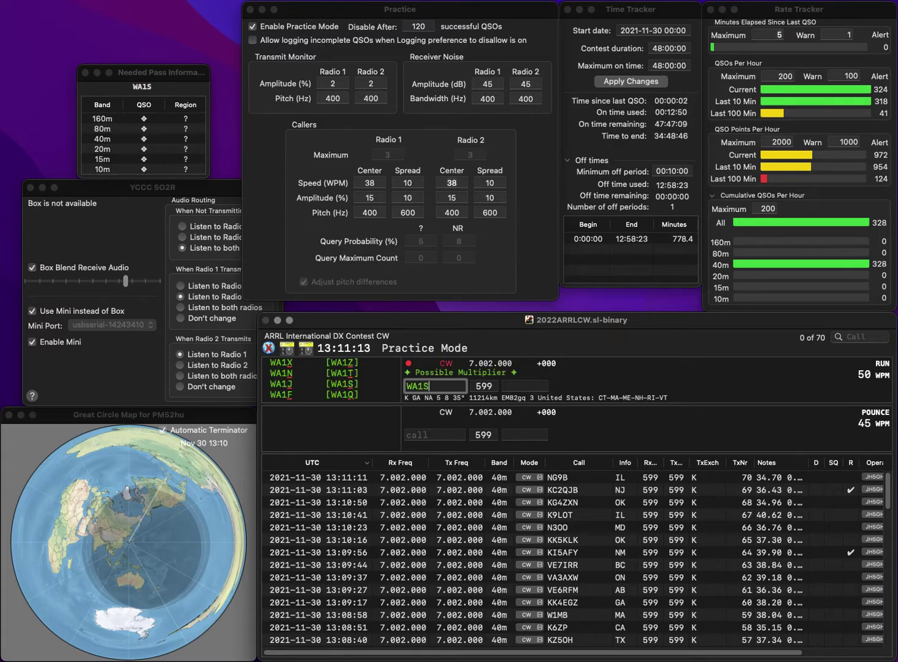
{"action": "key", "text": "space"}
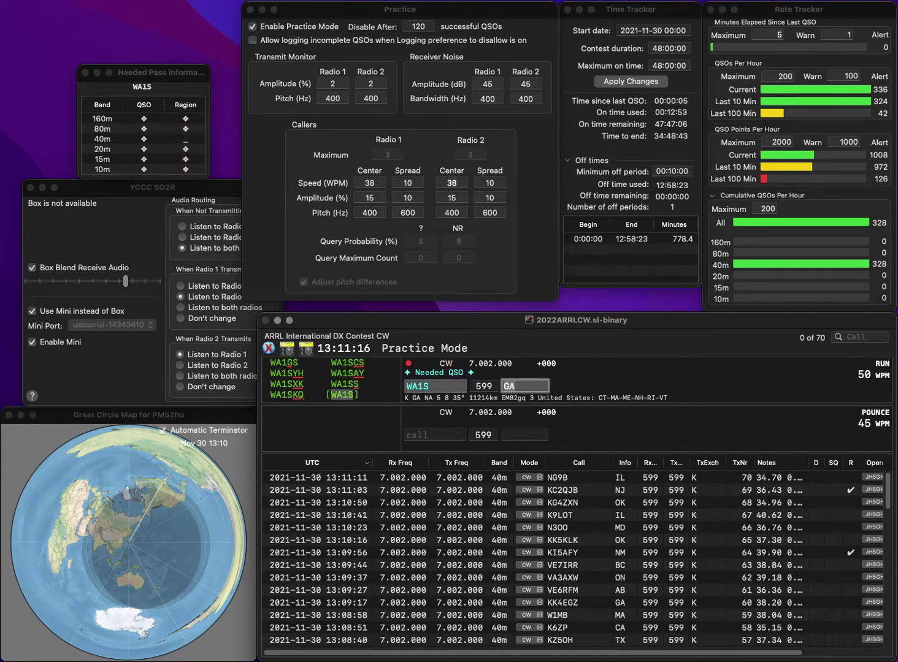
{"action": "key", "text": "Return"}
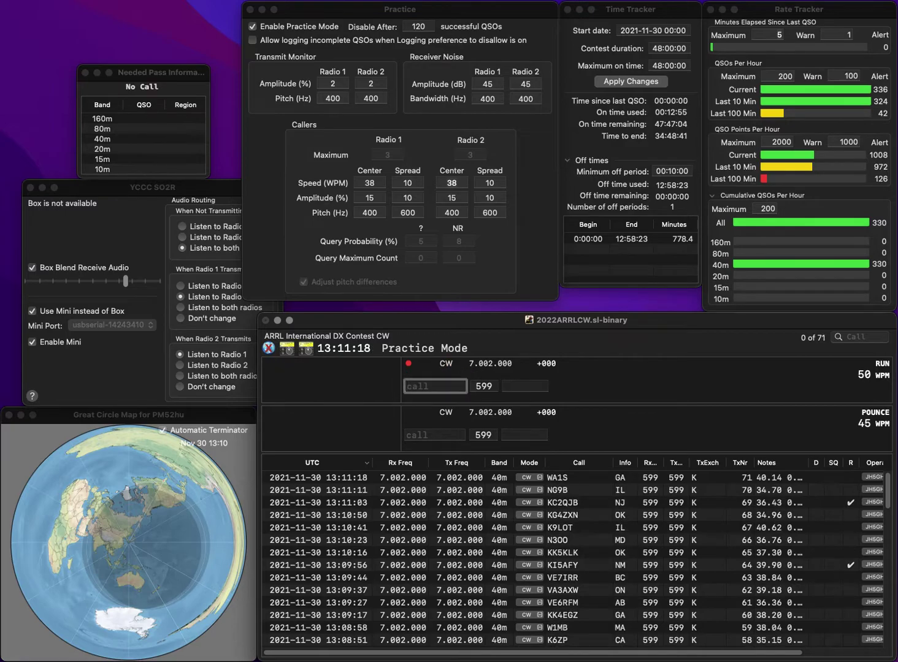
{"action": "type", "text": "KF7UUM"}
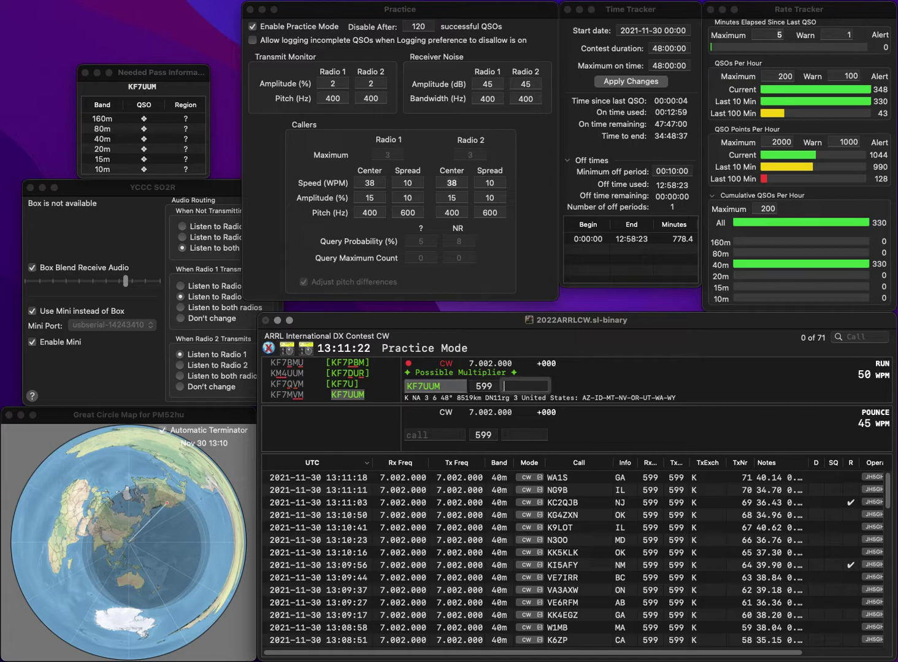
{"action": "key", "text": "Tab"}
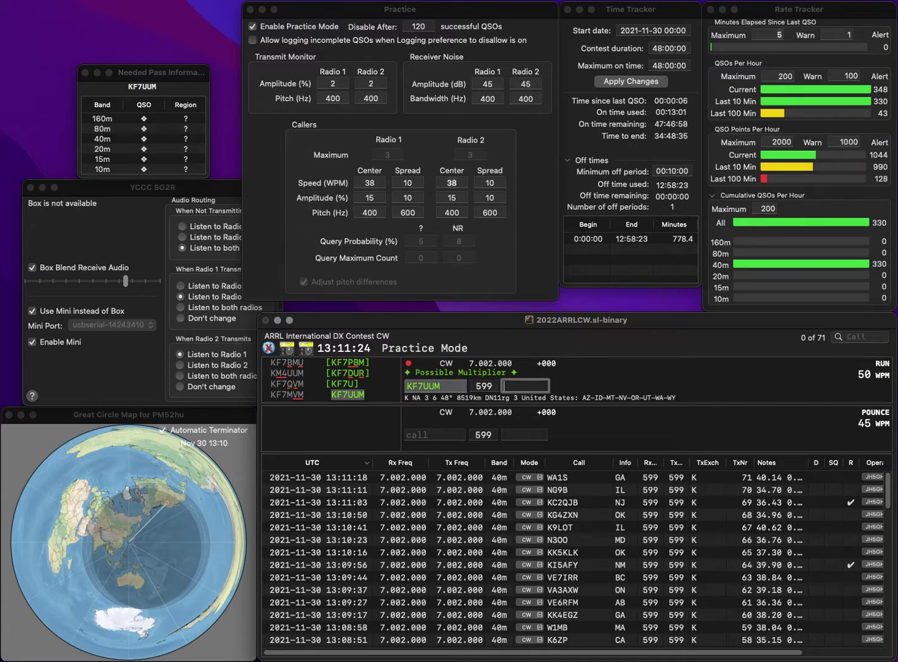
{"action": "key", "text": "Return"}
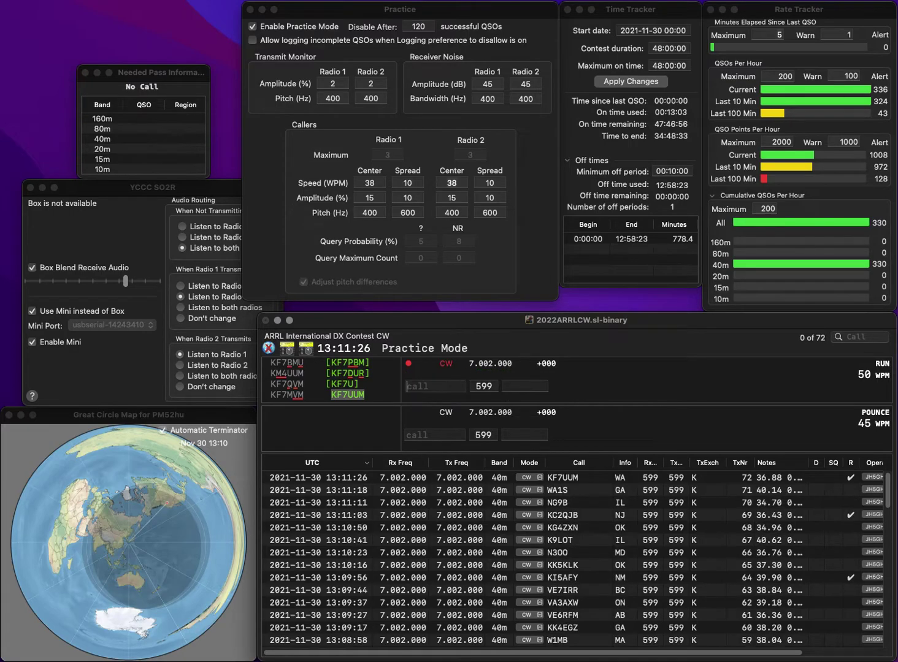
{"action": "type", "text": "WA3TRE"}
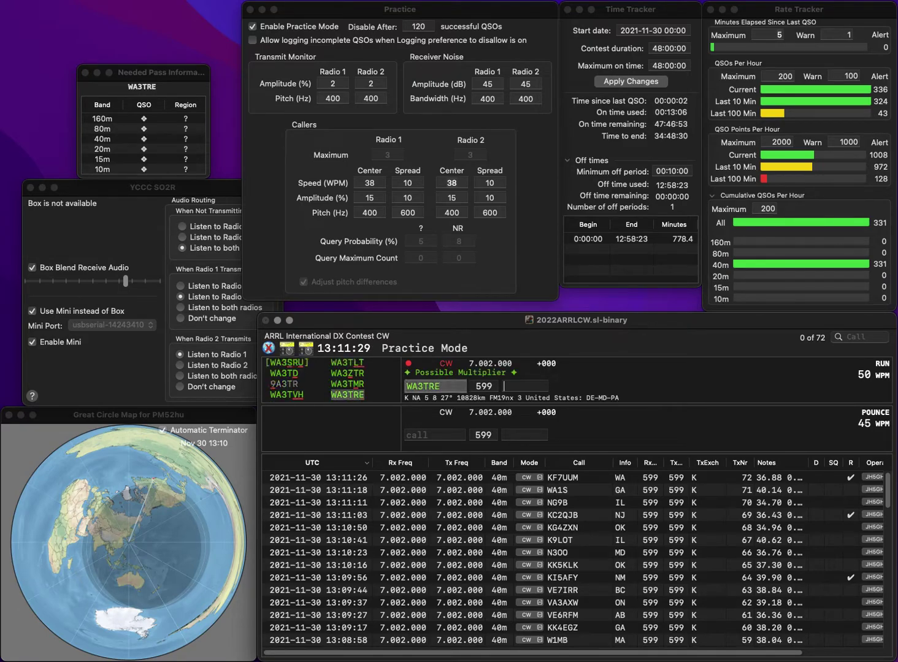
{"action": "key", "text": "Return"}
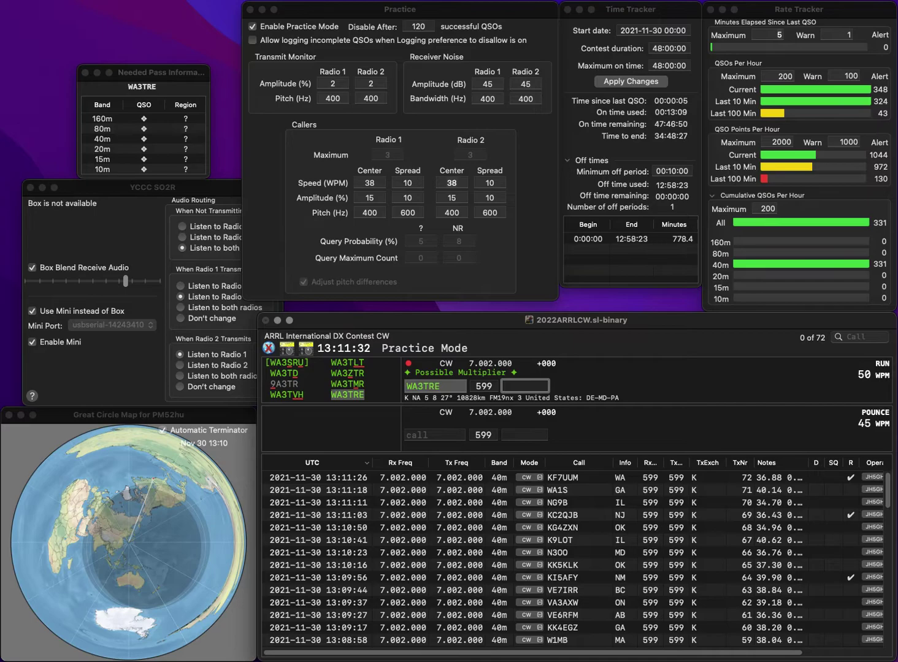
{"action": "type", "text": "DE"}
{"action": "key", "text": "Return"}
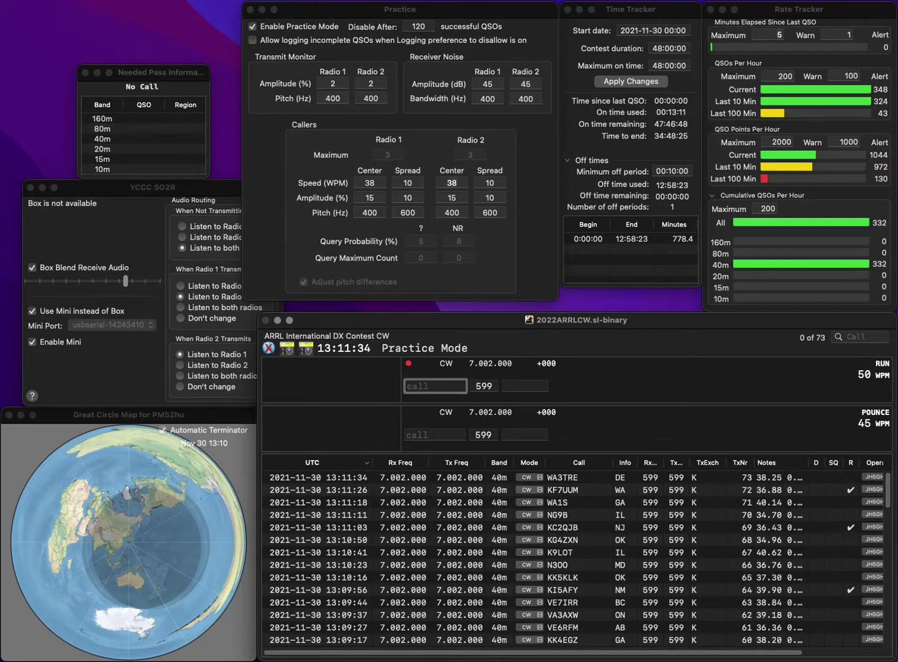
{"action": "type", "text": "WM4P"}
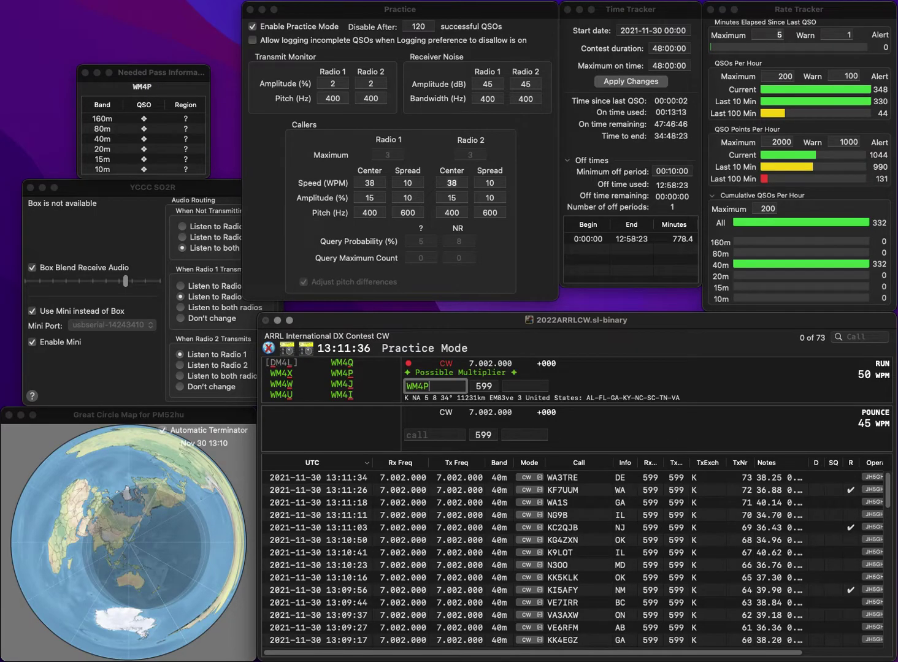
{"action": "key", "text": "space"}
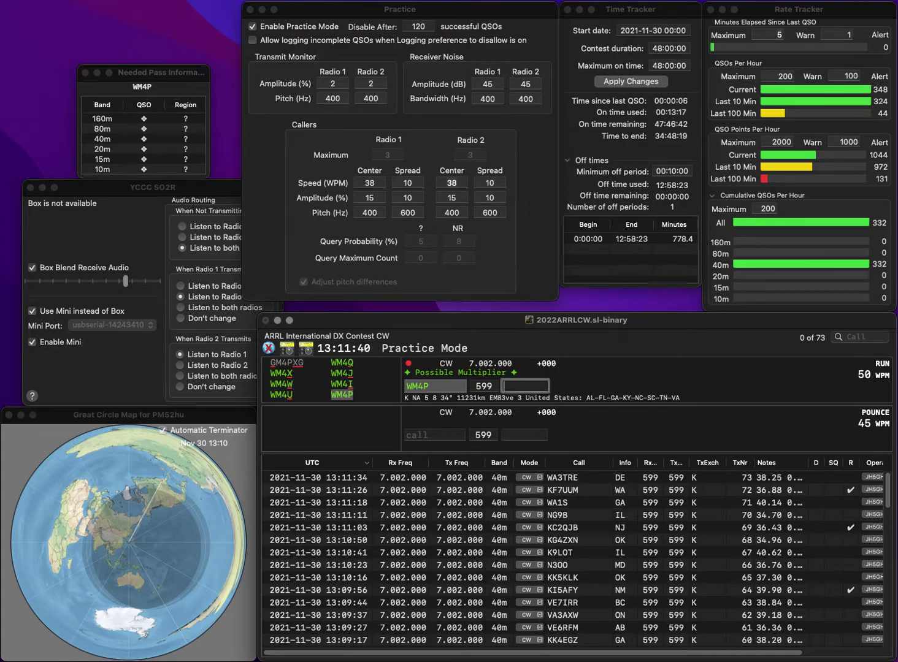
{"action": "key", "text": "Return"}
{"action": "type", "text": "WAA5X"}
{"action": "key", "text": "BackSpace"}
{"action": "key", "text": "BackSpace"}
{"action": "key", "text": "BackSpace"}
{"action": "key", "text": "BackSpace"}
{"action": "key", "text": "BackSpace"}
{"action": "type", "text": "AA5XA"}
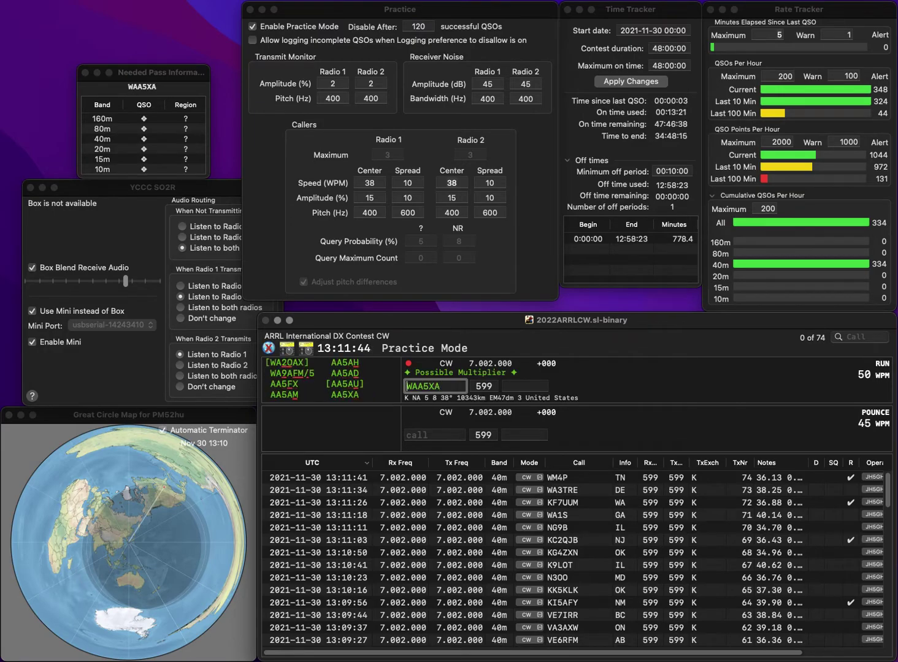
{"action": "key", "text": "Tab"}
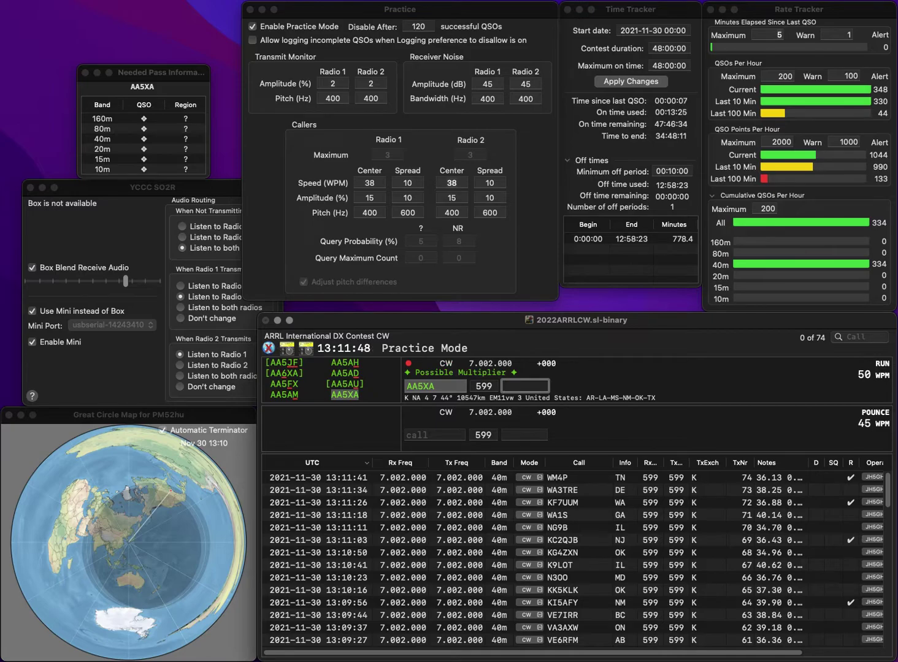
{"action": "type", "text": "nm"}
{"action": "key", "text": "Return"}
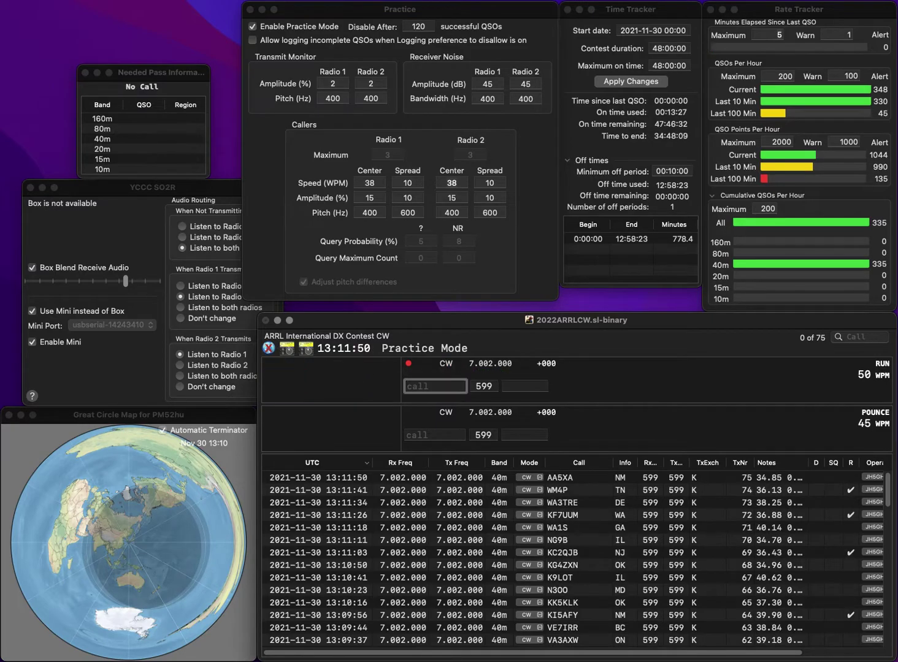
{"action": "type", "text": "K7ZOO/6"}
{"action": "key", "text": "Tab"}
{"action": "type", "text": "CA"}
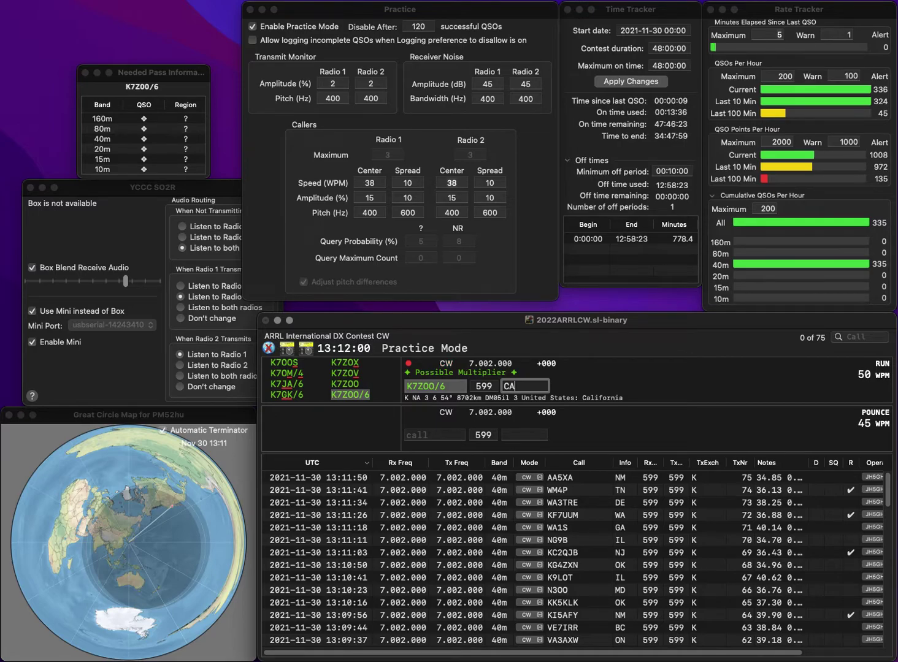
{"action": "key", "text": "Return"}
{"action": "type", "text": "K1TA"}
{"action": "key", "text": "space"}
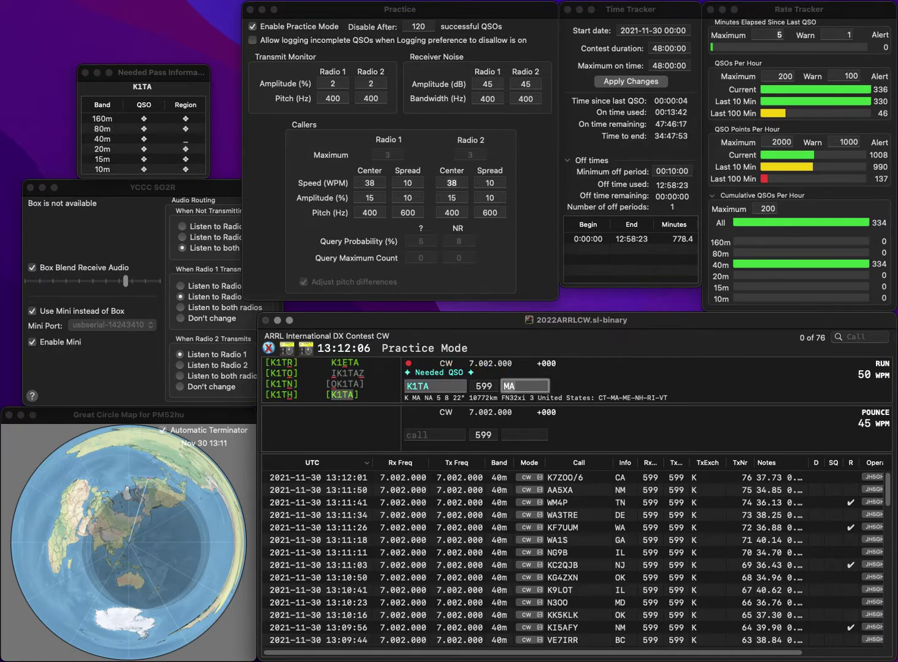
{"action": "key", "text": "Return"}
- Enter KC2N for the next caller, correct the callsign to KY2N, and log the contact with received exchange NY
{"action": "type", "text": "KC2N"}
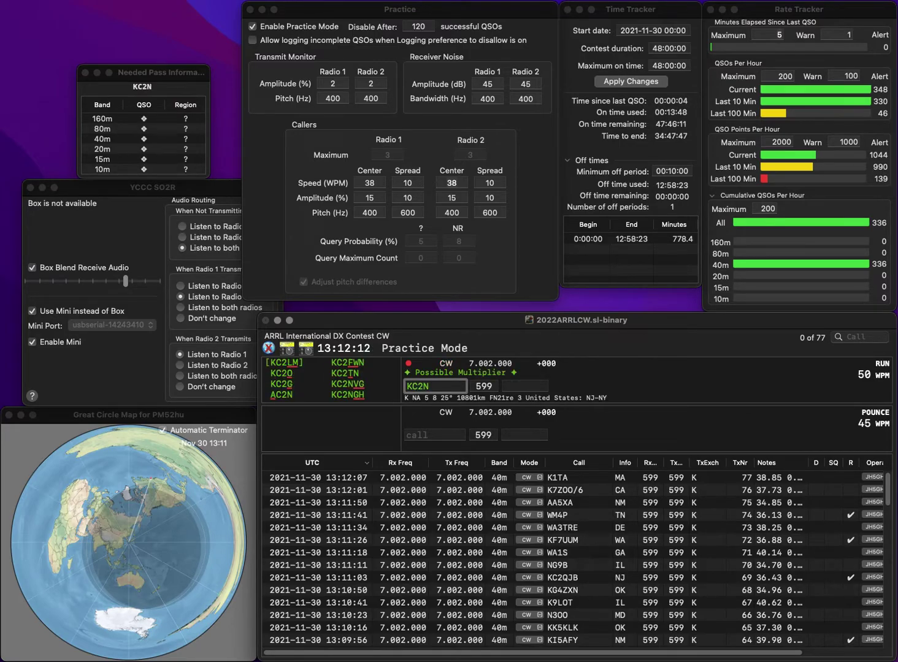
{"action": "left_click", "coordinate": [415, 386]}
{"action": "key", "text": "Delete"}
{"action": "key", "text": "BackSpace"}
{"action": "type", "text": "Y2"}
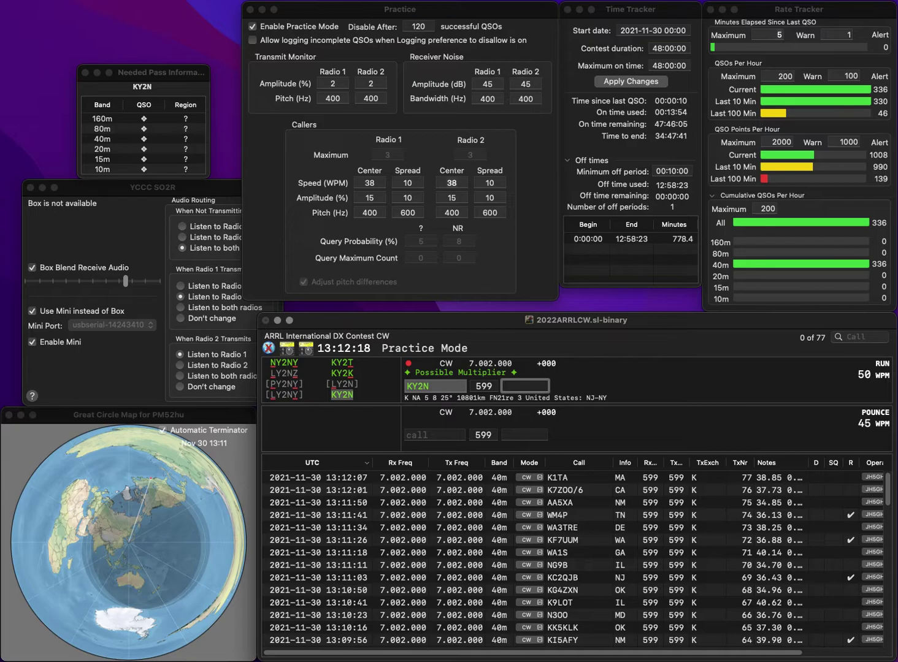
{"action": "key", "text": "Return"}
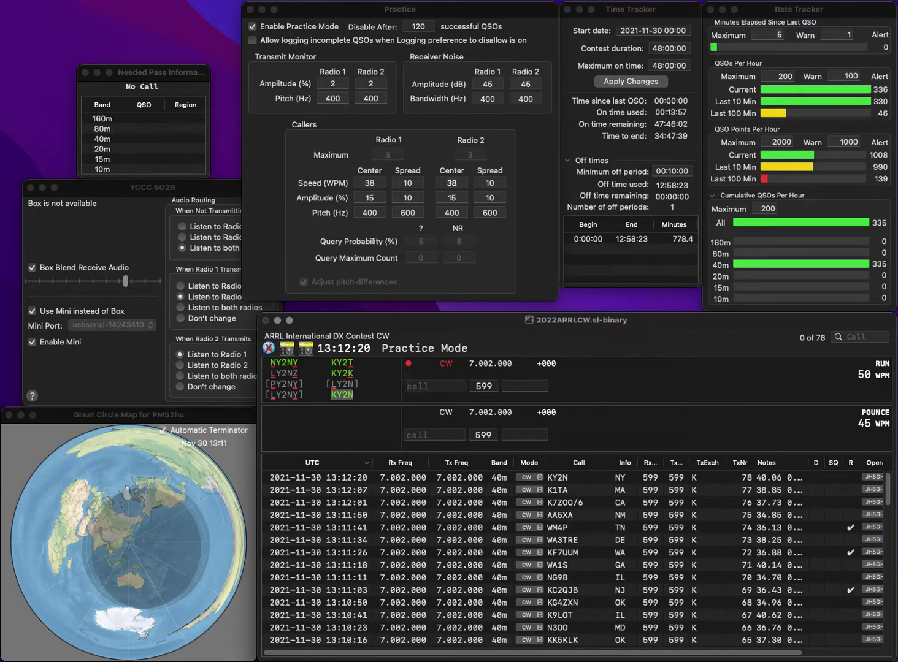
- Enter VE3ZBR for the next caller, correct the callsign to VE3ZDR, and log the contact with the prefilled exchange ON
{"action": "type", "text": "VE3"}
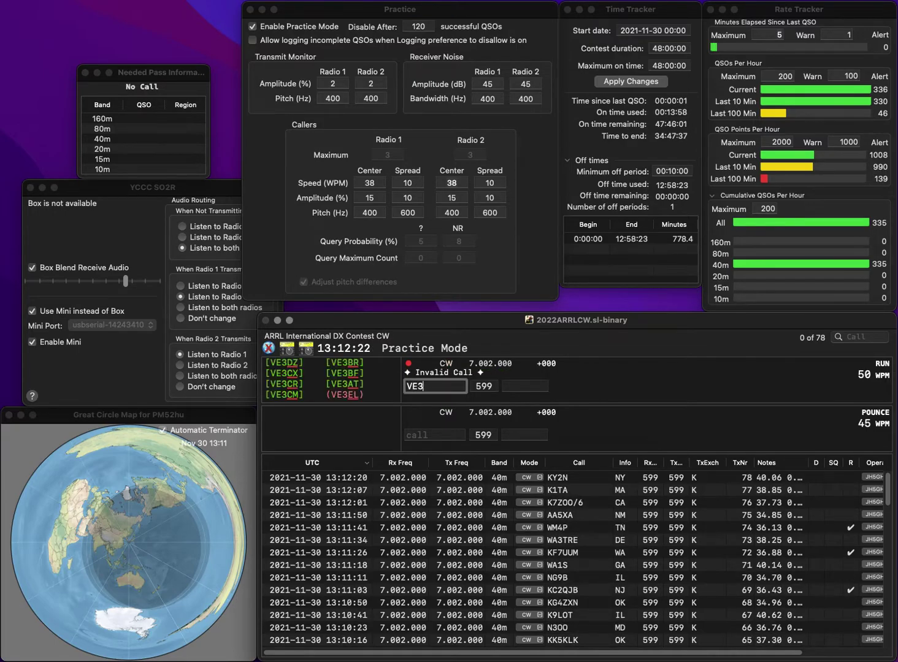
{"action": "type", "text": "ZBR"}
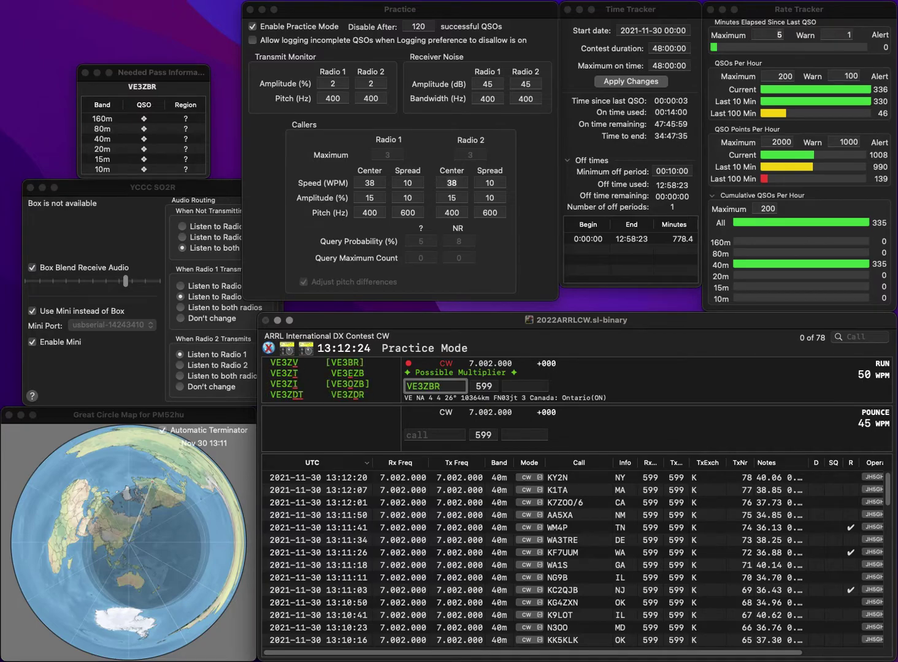
{"action": "key", "text": "BackSpace"}
{"action": "key", "text": "BackSpace"}
{"action": "type", "text": "DR"}
{"action": "key", "text": "Tab"}
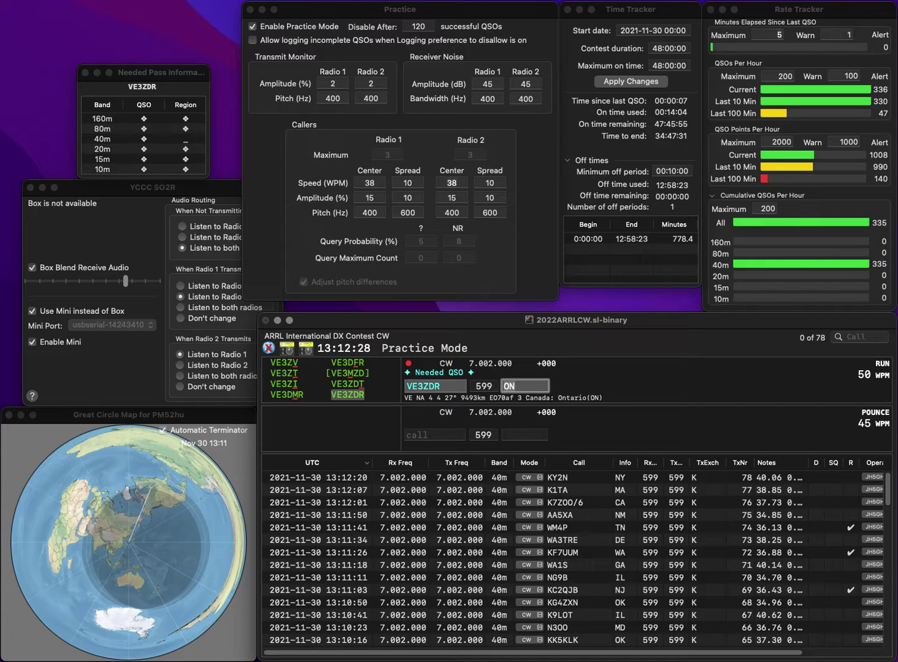
{"action": "key", "text": "Return"}
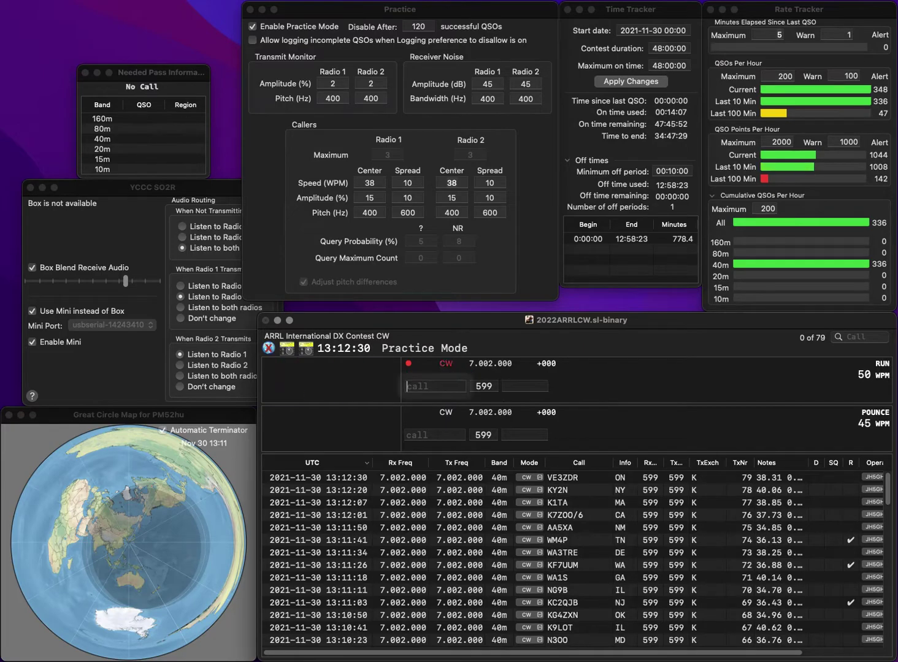
{"action": "type", "text": "KG"}
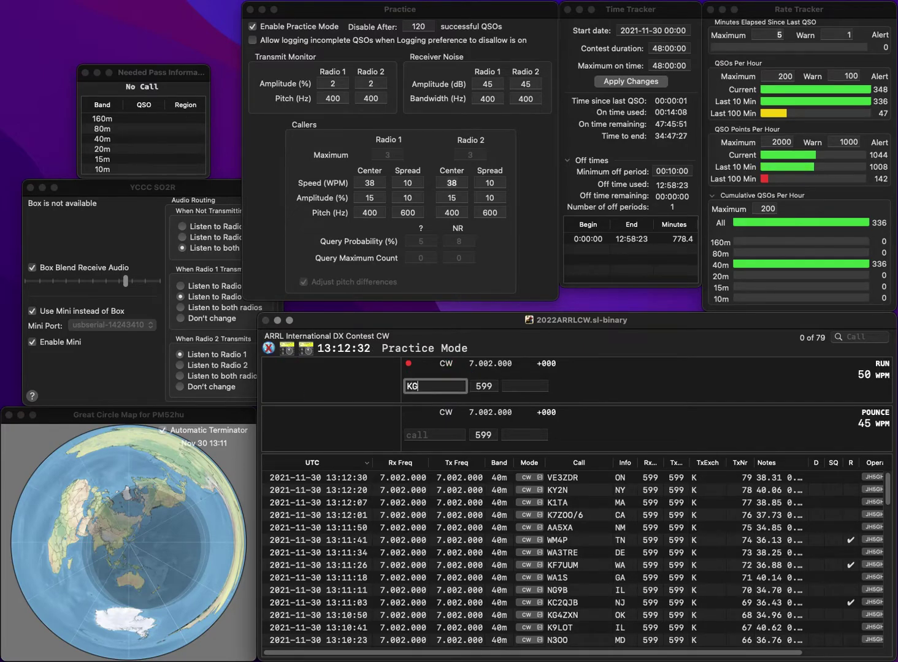
{"action": "type", "text": "5T"}
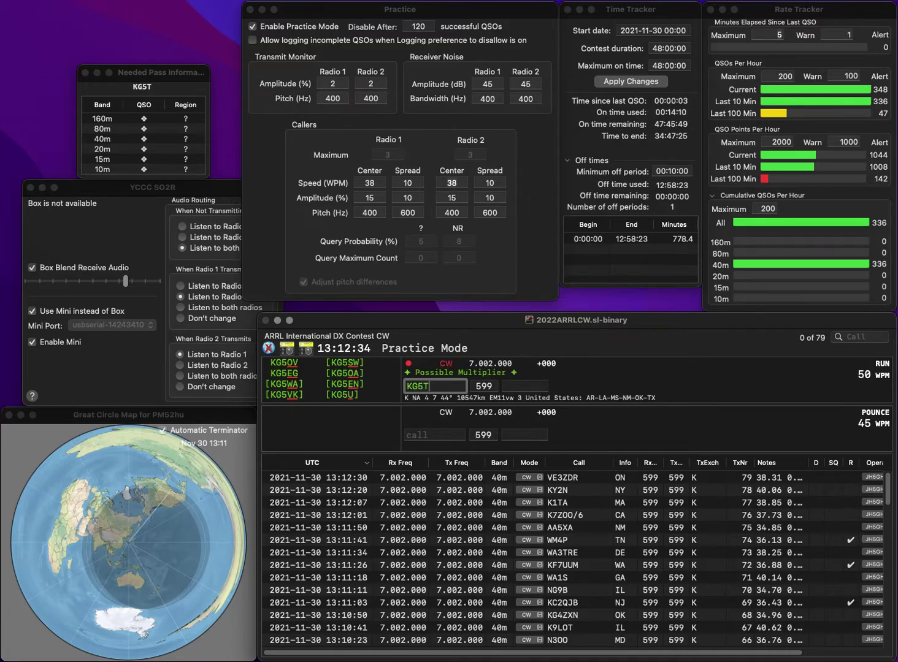
{"action": "type", "text": "Y"}
{"action": "key", "text": "Return"}
{"action": "type", "text": "V"}
{"action": "key", "text": "Return"}
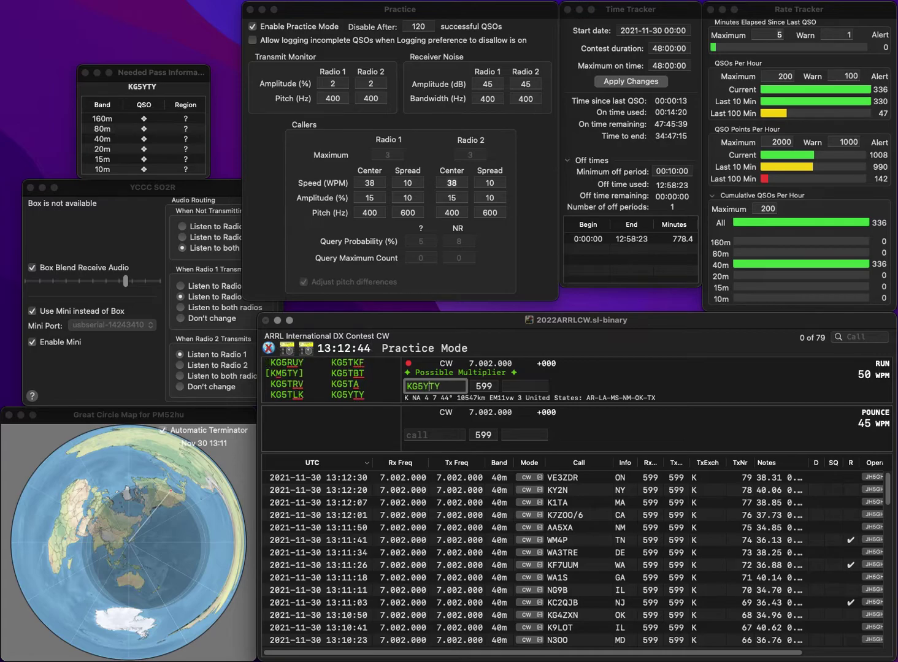
{"action": "key", "text": "BackSpace"}
{"action": "type", "text": "Y"}
{"action": "key", "text": "Return"}
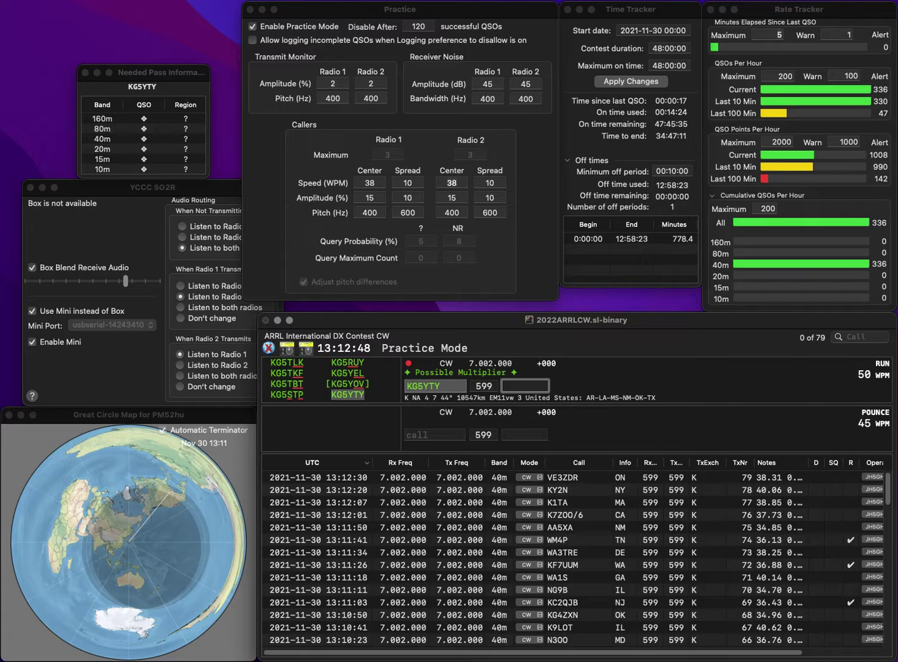
{"action": "type", "text": "TXM"}
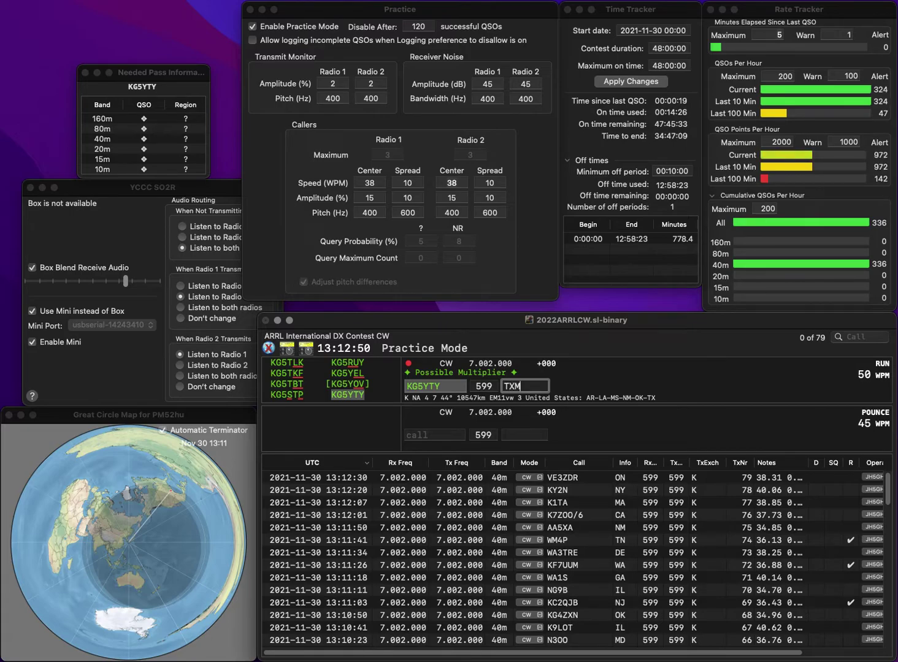
{"action": "key", "text": "Return"}
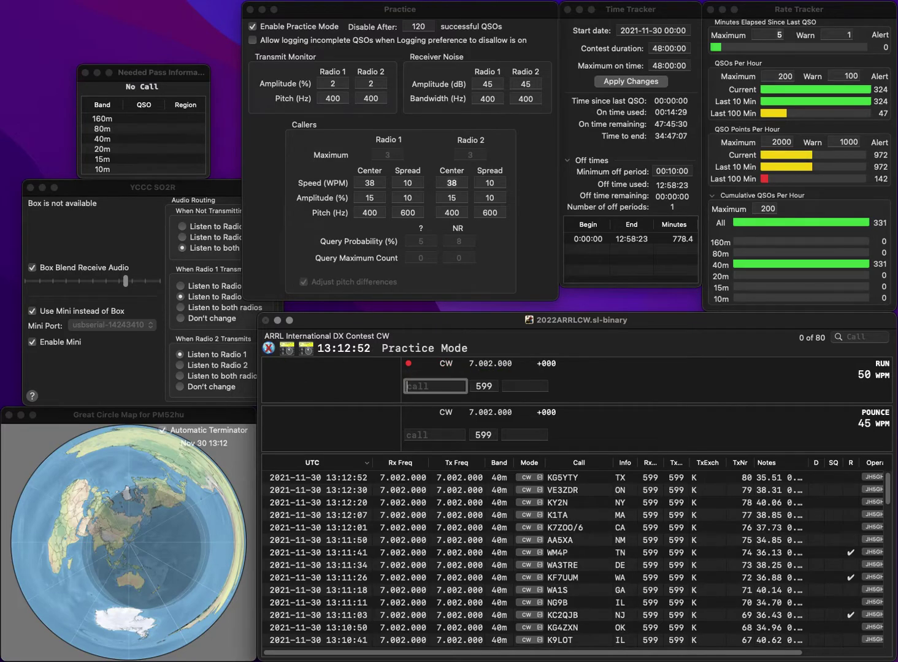
- Log the practice contact with callsign AA5JC and received exchange TX
{"action": "type", "text": "AA5JC"}
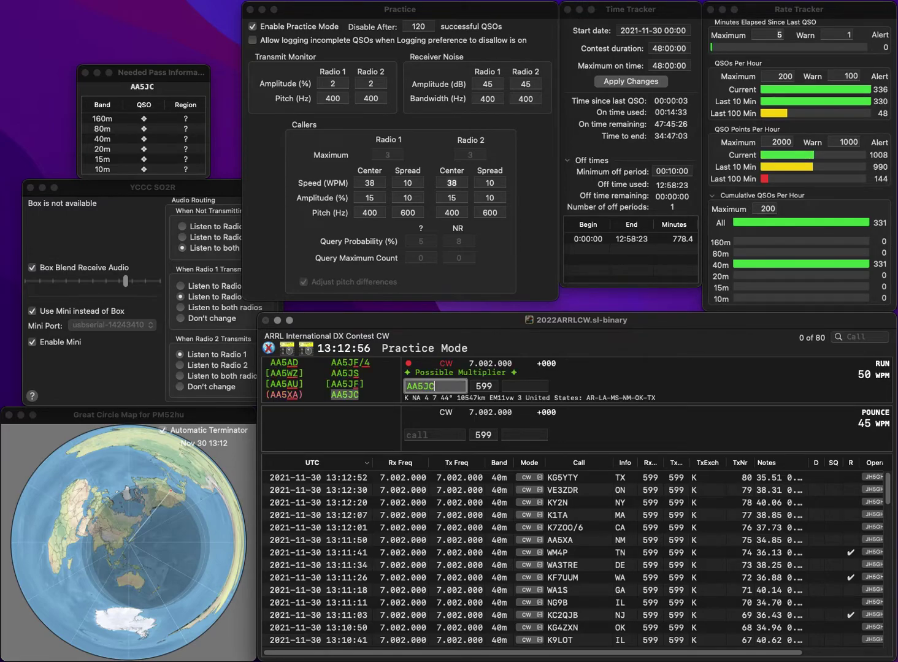
{"action": "key", "text": "Return"}
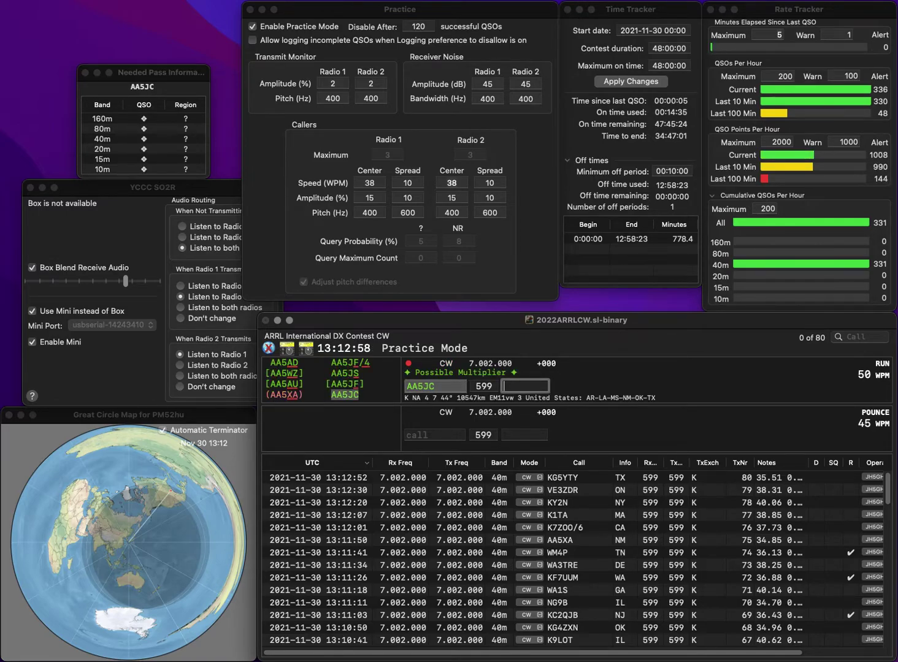
{"action": "key", "text": "Return"}
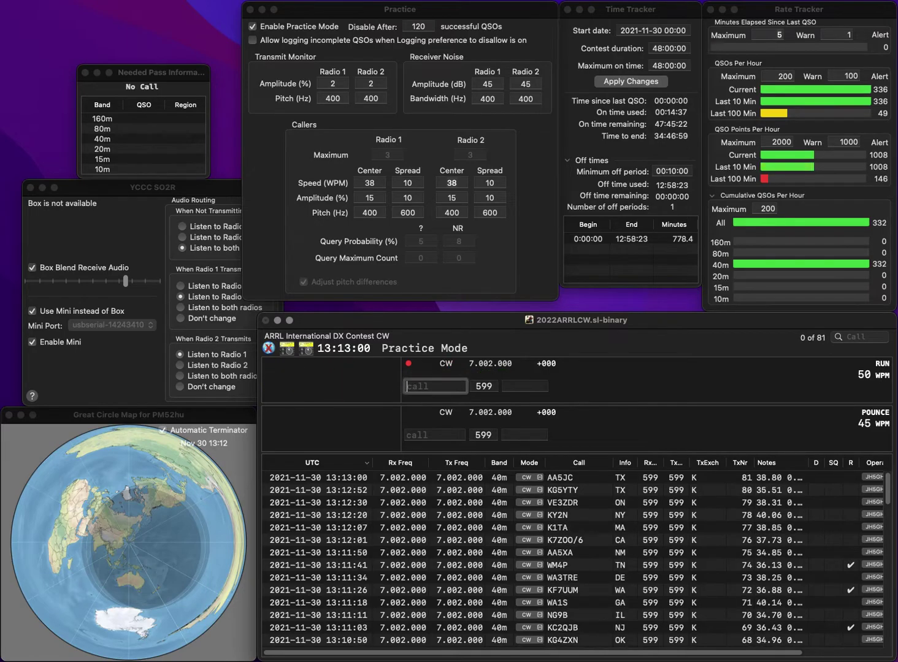
- Enter KM4WA for the next caller, correct the callsign to KM4JA, and log the contact with the prefilled exchange AL
{"action": "type", "text": "KM4WA"}
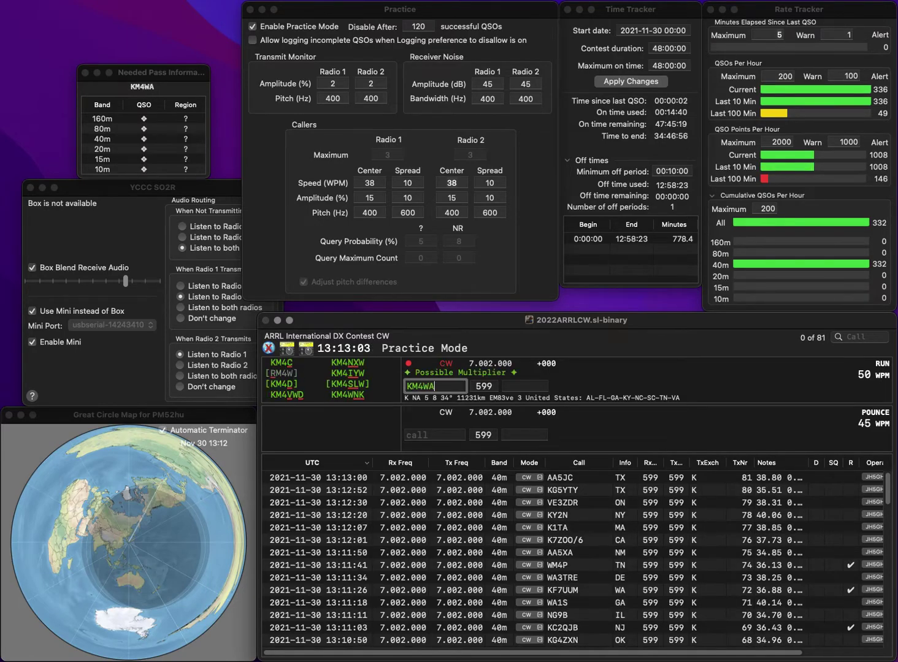
{"action": "key", "text": "space"}
{"action": "left_click", "coordinate": [418, 386]}
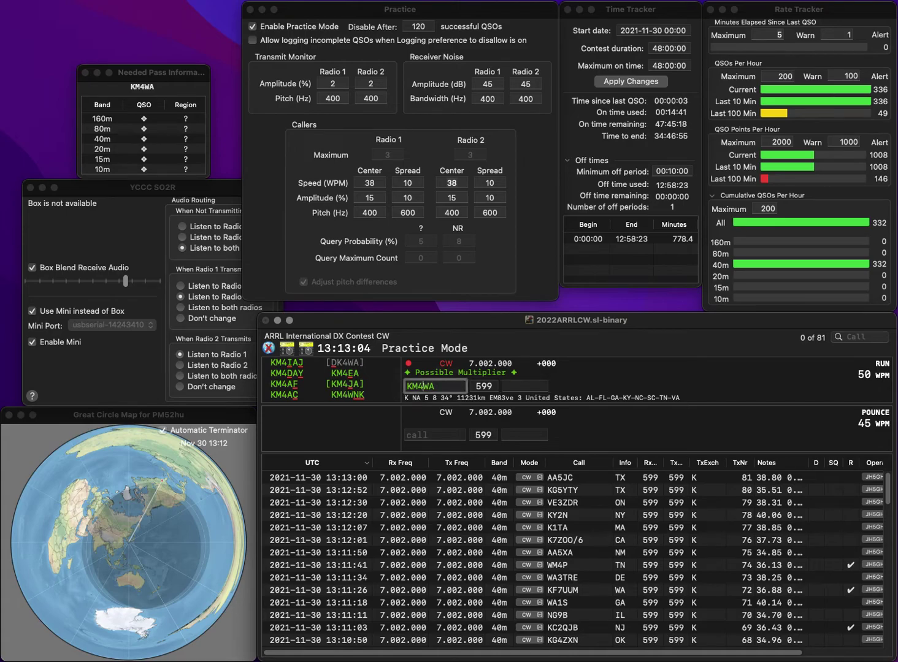
{"action": "key", "text": "Delete"}
{"action": "type", "text": "J"}
{"action": "key", "text": "space"}
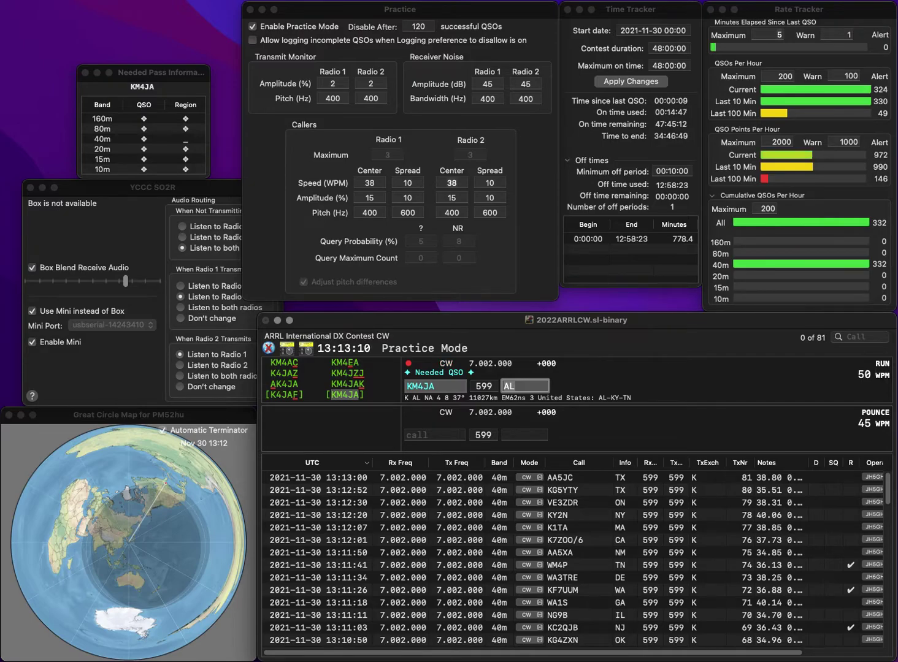
{"action": "key", "text": "Return"}
{"action": "type", "text": "K7TPH"}
{"action": "key", "text": "space"}
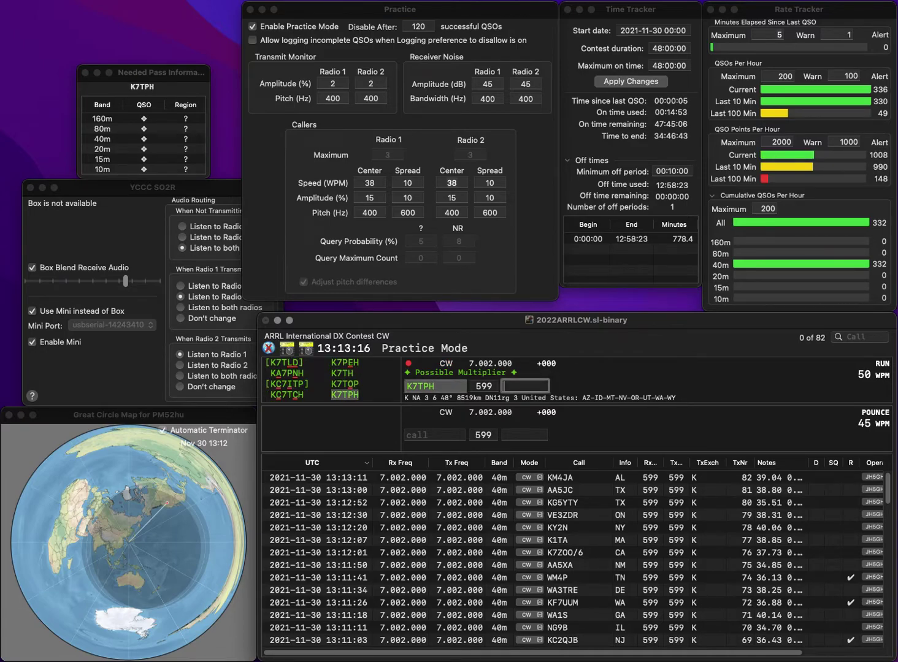
{"action": "type", "text": "MT"}
{"action": "key", "text": "Return"}
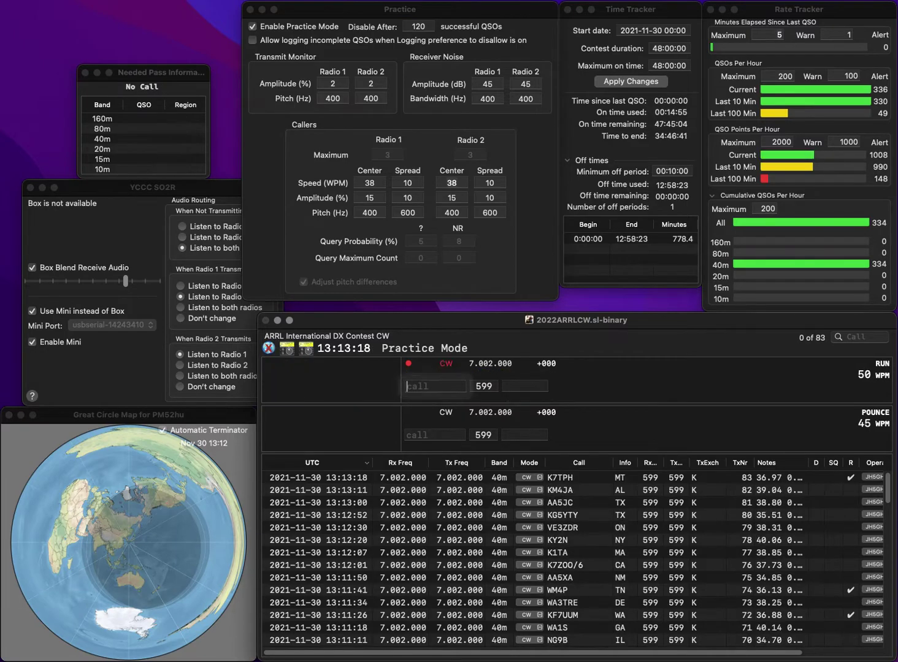
- Log the practice contact with callsign W1JWC and received exchange MA
{"action": "type", "text": "W1"}
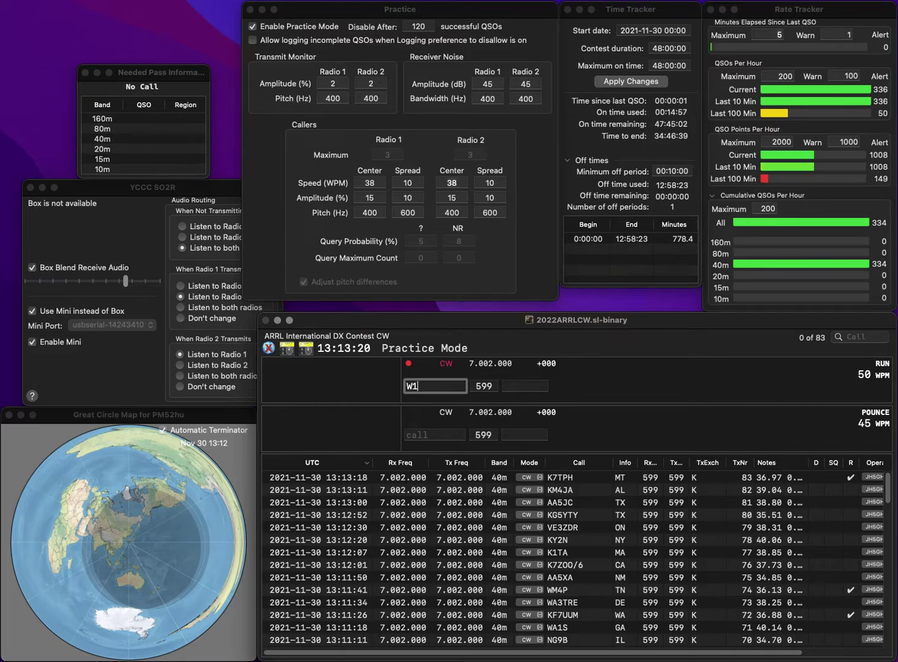
{"action": "type", "text": "JWC"}
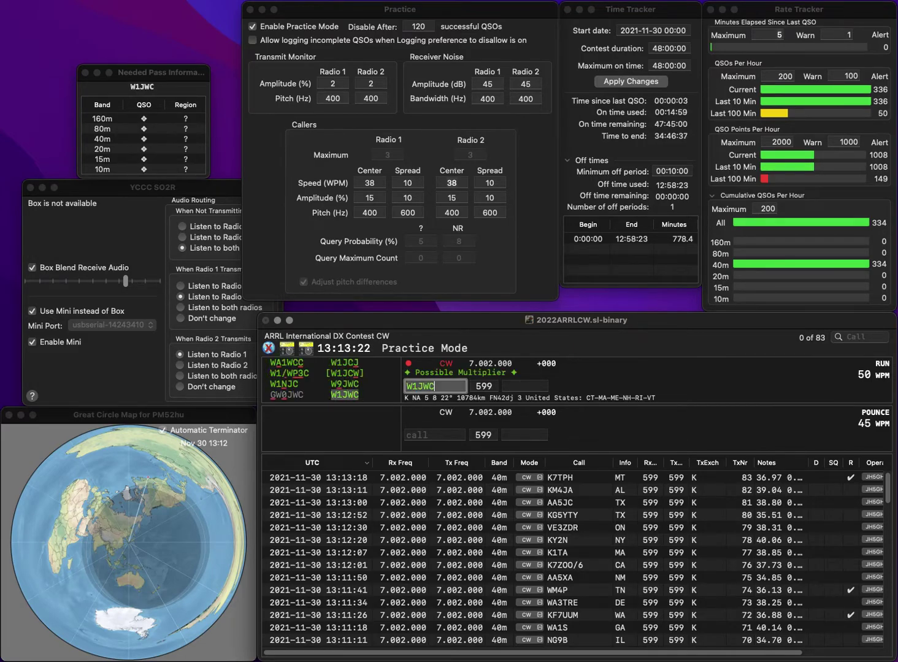
{"action": "key", "text": "Return"}
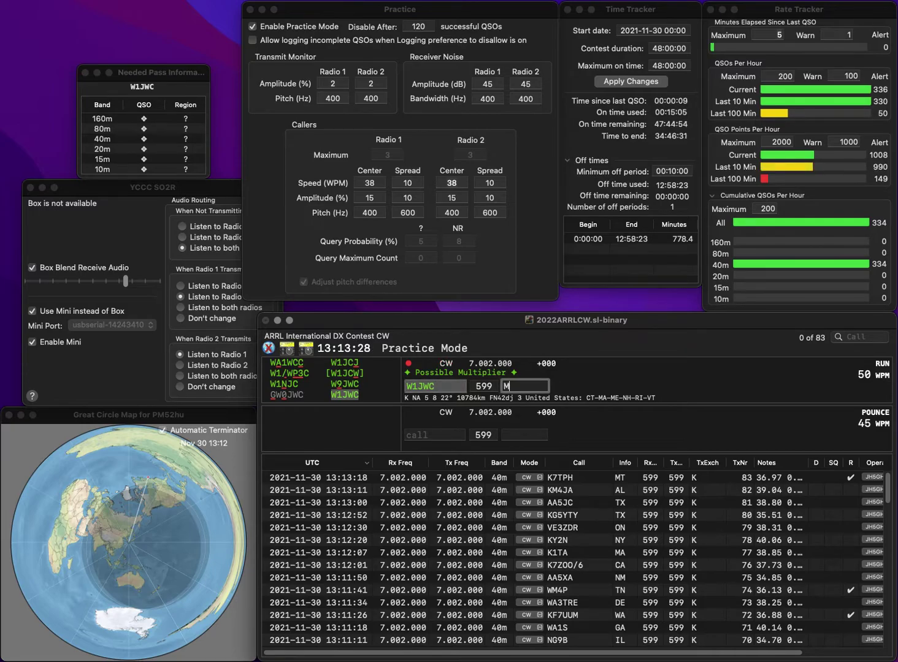
{"action": "key", "text": "Return"}
{"action": "type", "text": "WK7W"}
{"action": "key", "text": "BackSpace"}
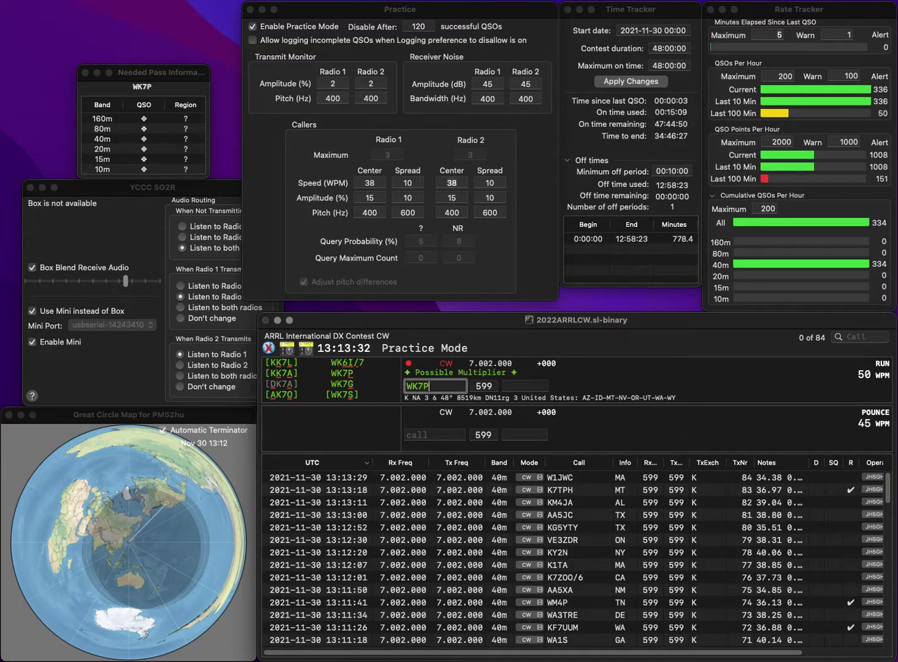
{"action": "type", "text": "P"}
{"action": "key", "text": "Return"}
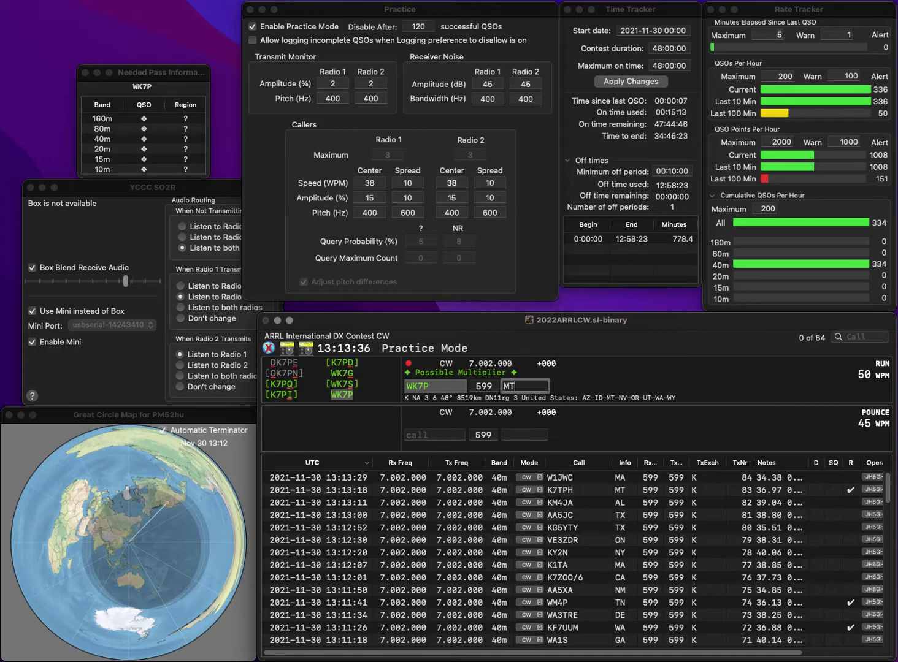
{"action": "key", "text": "Return"}
{"action": "type", "text": "KK6MC"}
{"action": "key", "text": "space"}
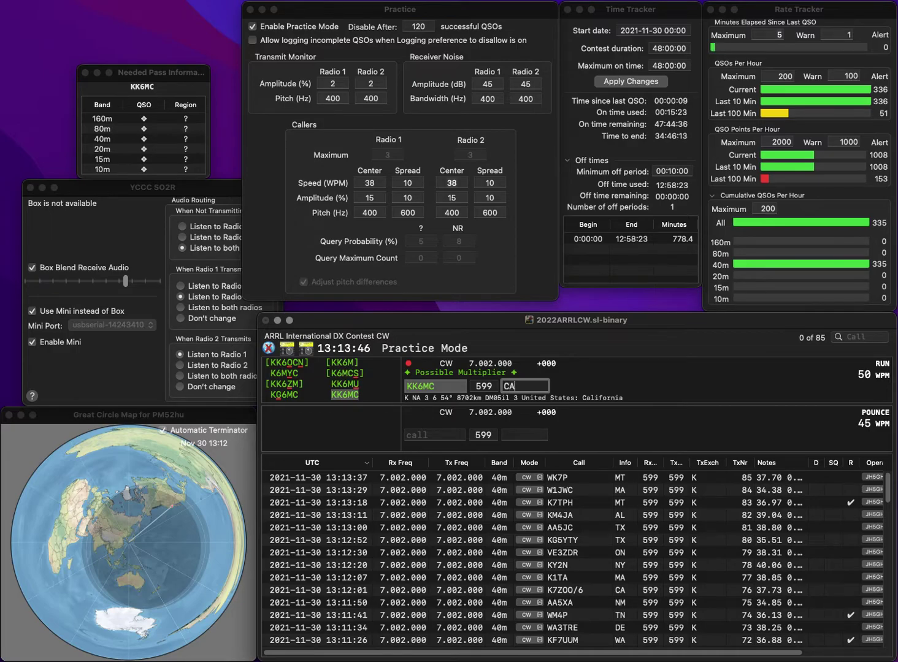
{"action": "key", "text": "Return"}
{"action": "type", "text": "VE3"}
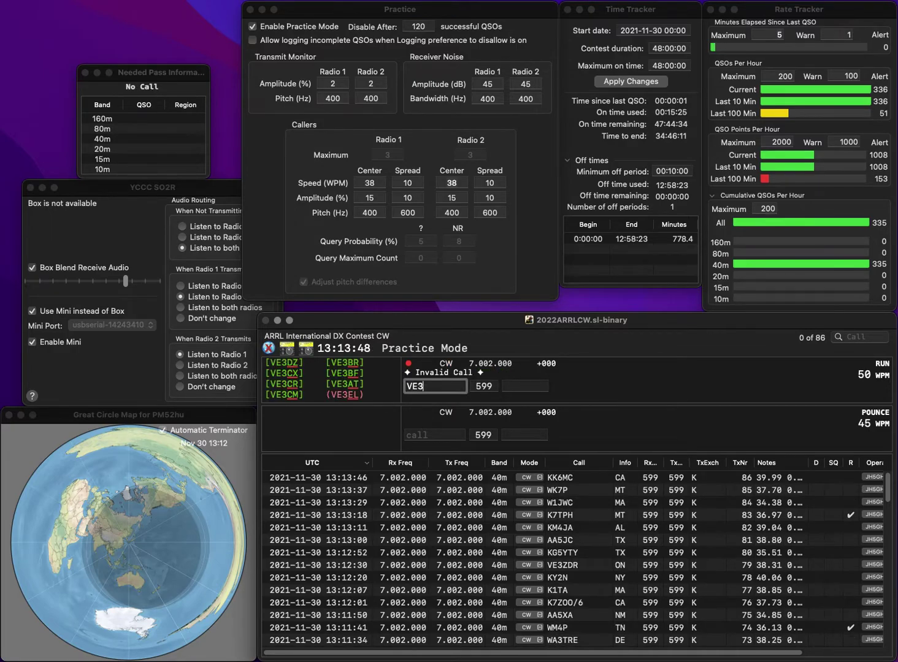
{"action": "type", "text": "PX"}
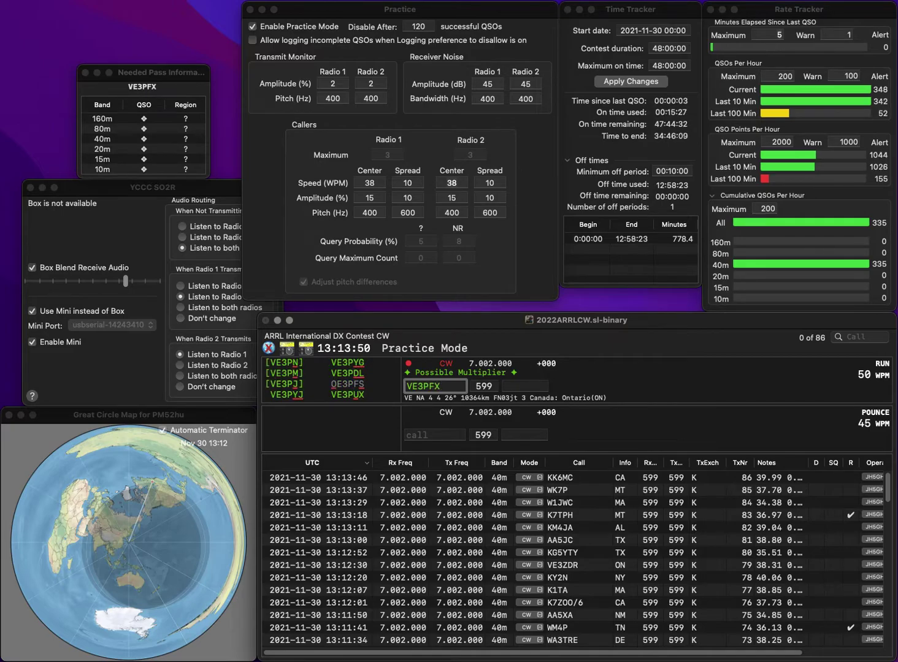
{"action": "type", "text": "U"}
{"action": "key", "text": "space"}
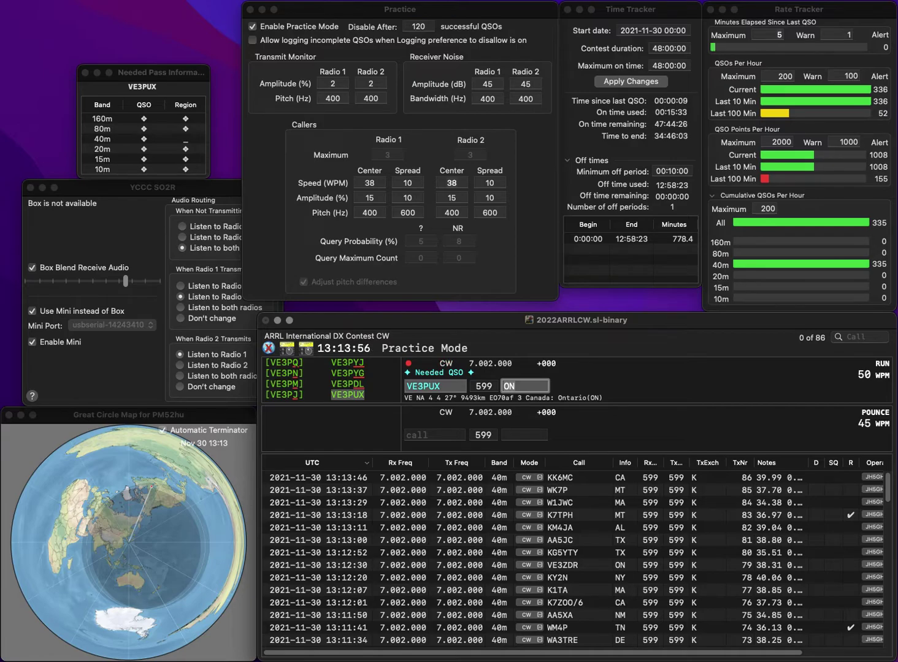
{"action": "key", "text": "Return"}
{"action": "type", "text": "WA9CTH"}
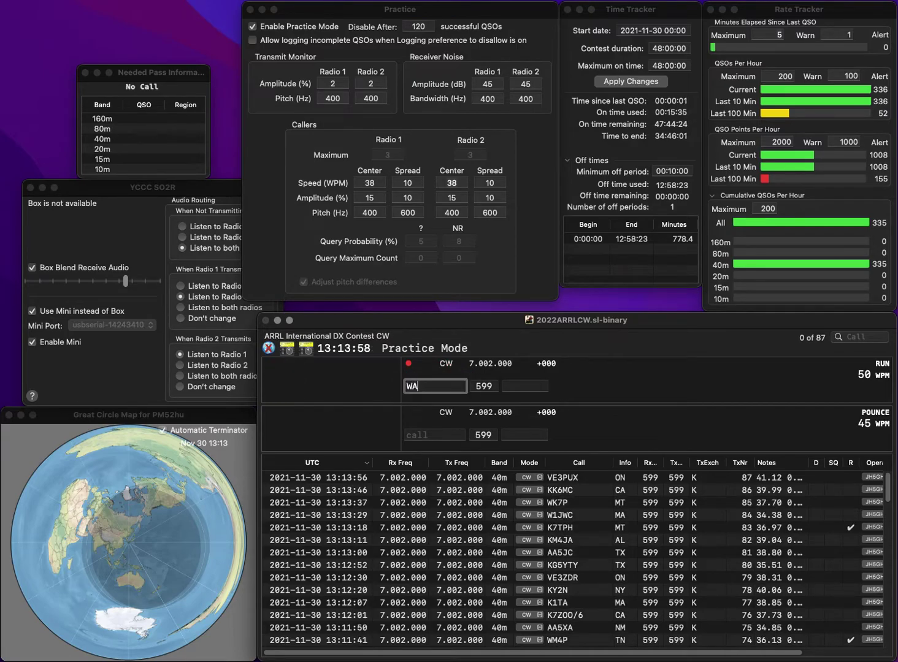
{"action": "key", "text": "Return"}
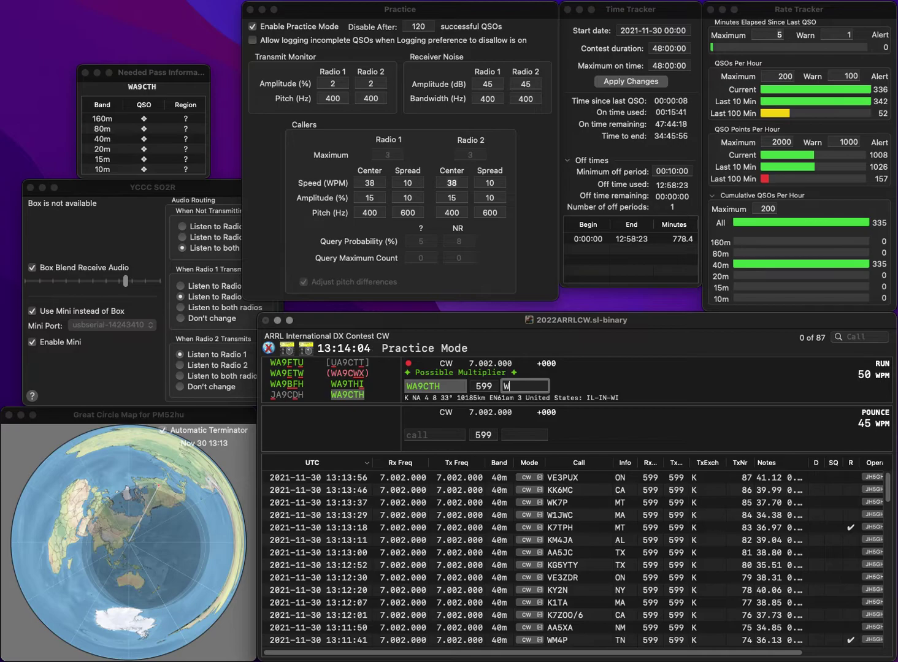
{"action": "key", "text": "Return"}
{"action": "type", "text": "N4LKB"}
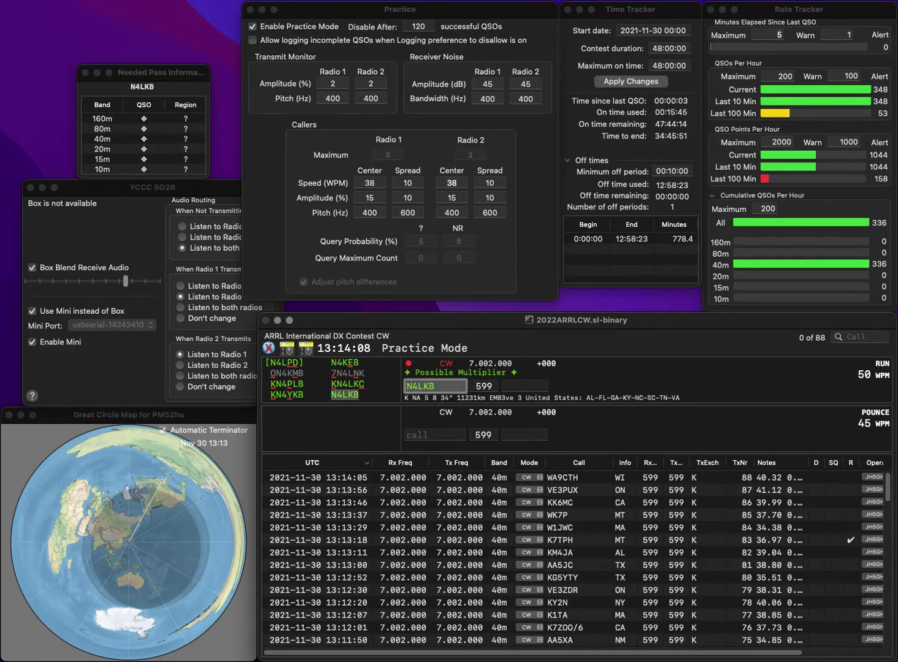
{"action": "key", "text": "Return"}
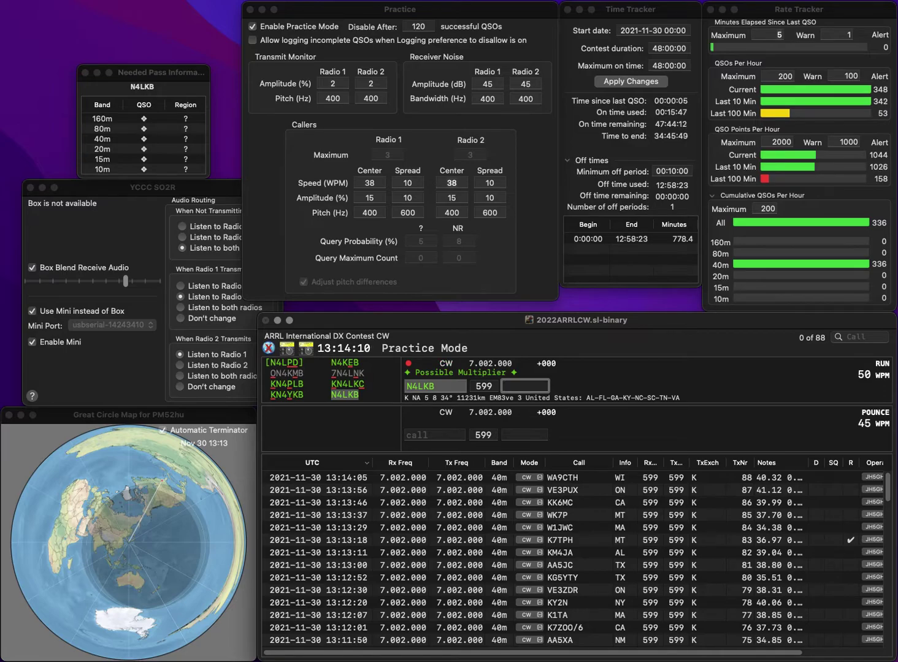
{"action": "type", "text": "GA"}
{"action": "key", "text": "Return"}
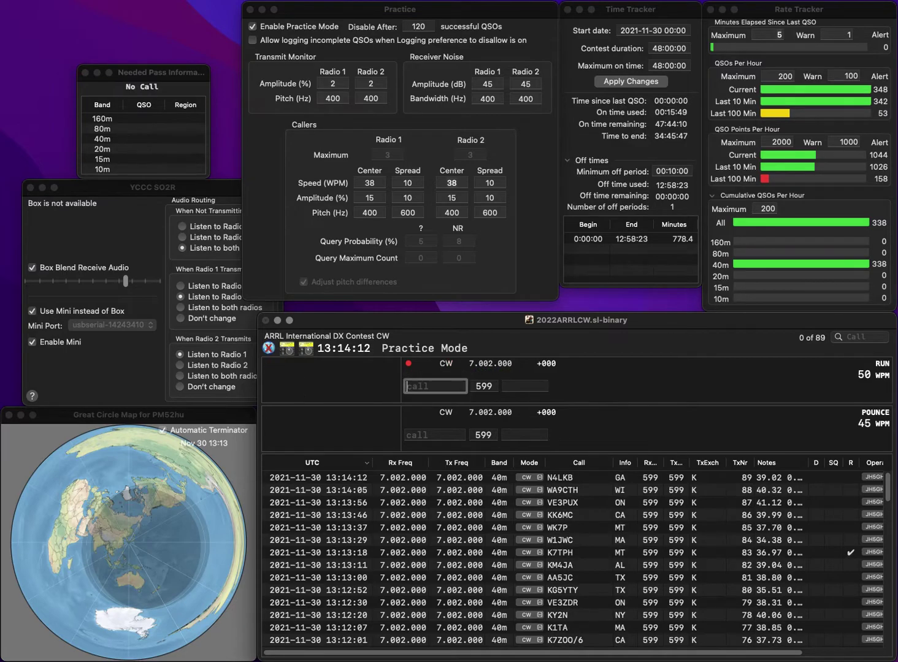
- Log the practice contact with callsign W2XK and received exchange NY
{"action": "type", "text": "W2XK"}
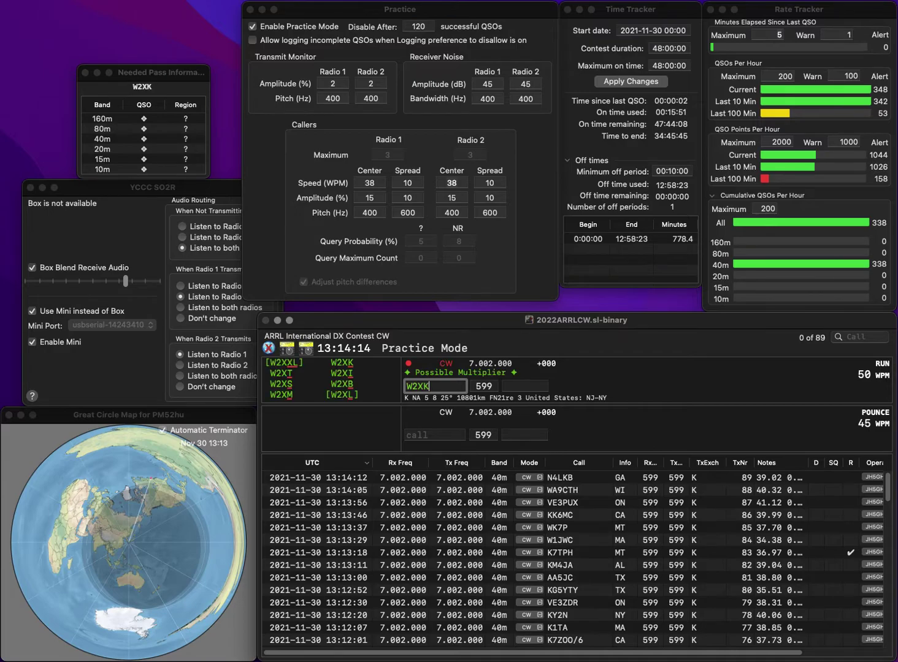
{"action": "key", "text": "Return"}
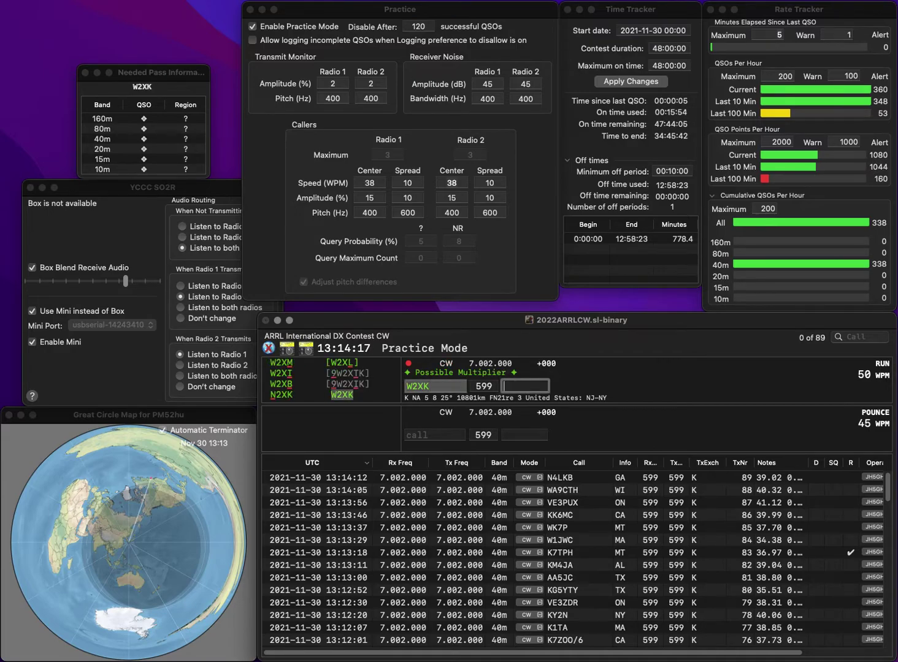
{"action": "key", "text": "Return"}
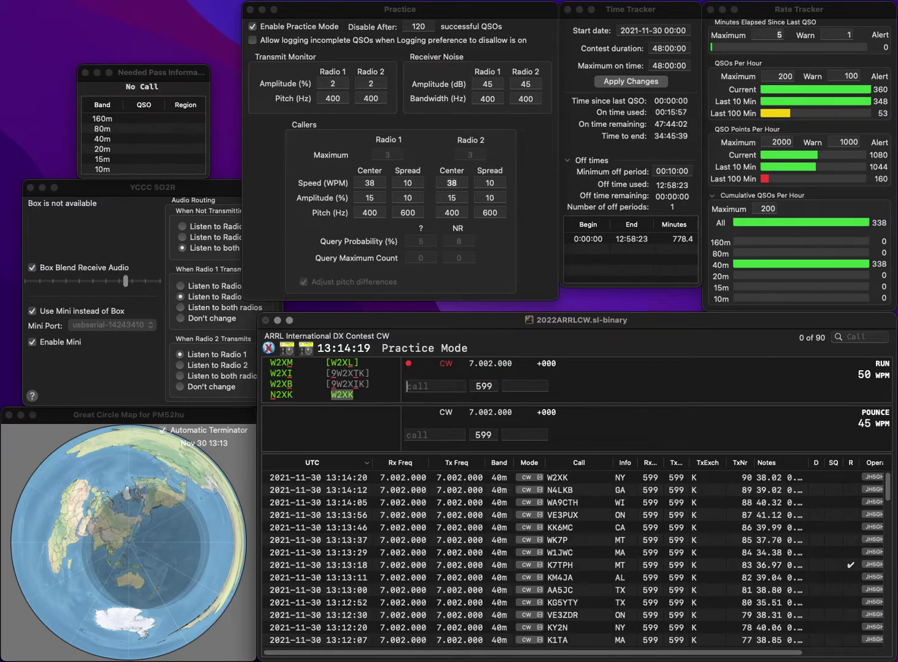
{"action": "type", "text": "K2SX"}
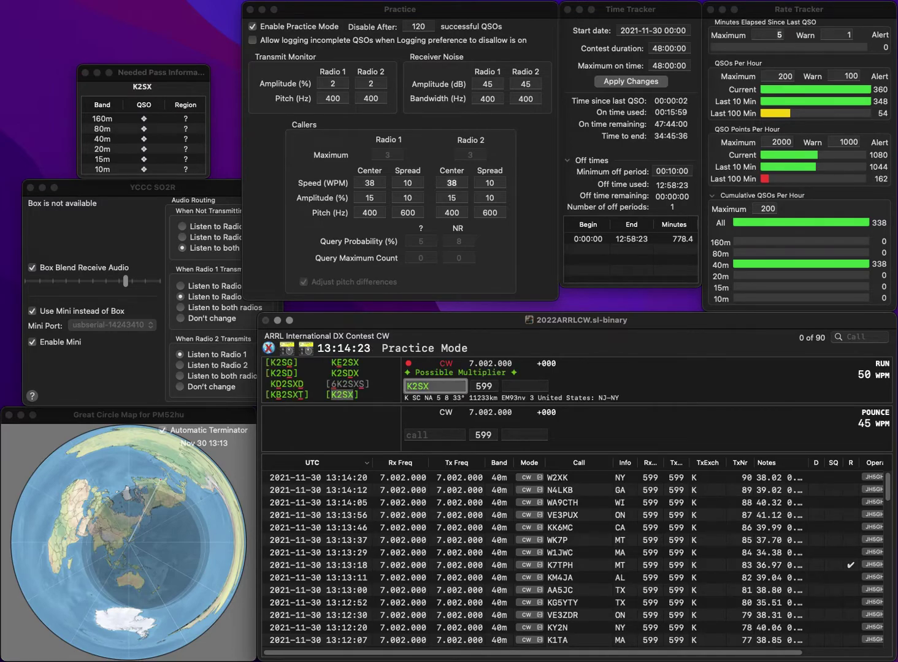
{"action": "key", "text": "Tab"}
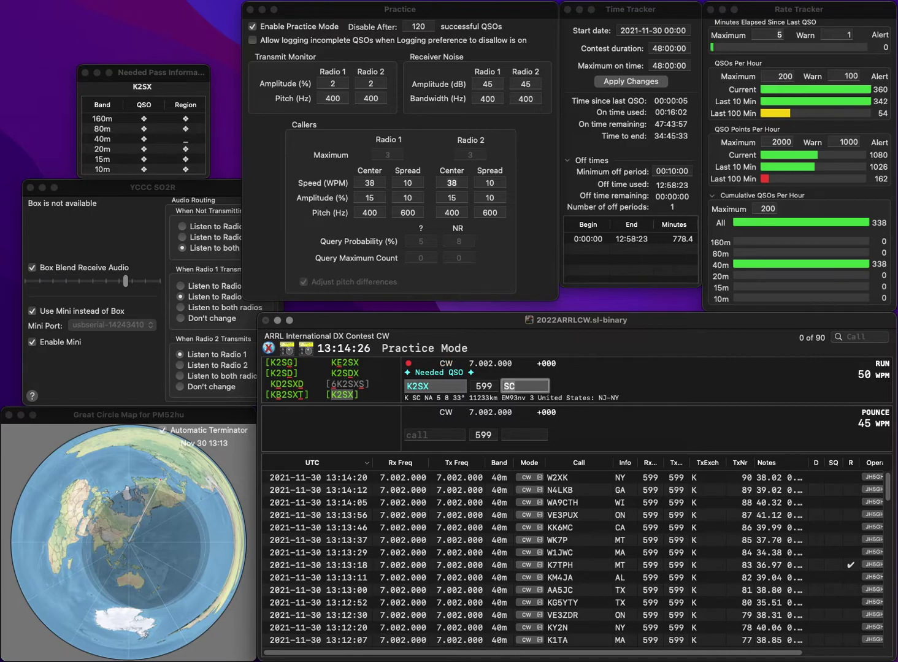
{"action": "key", "text": "Return"}
{"action": "type", "text": "K6LWM"}
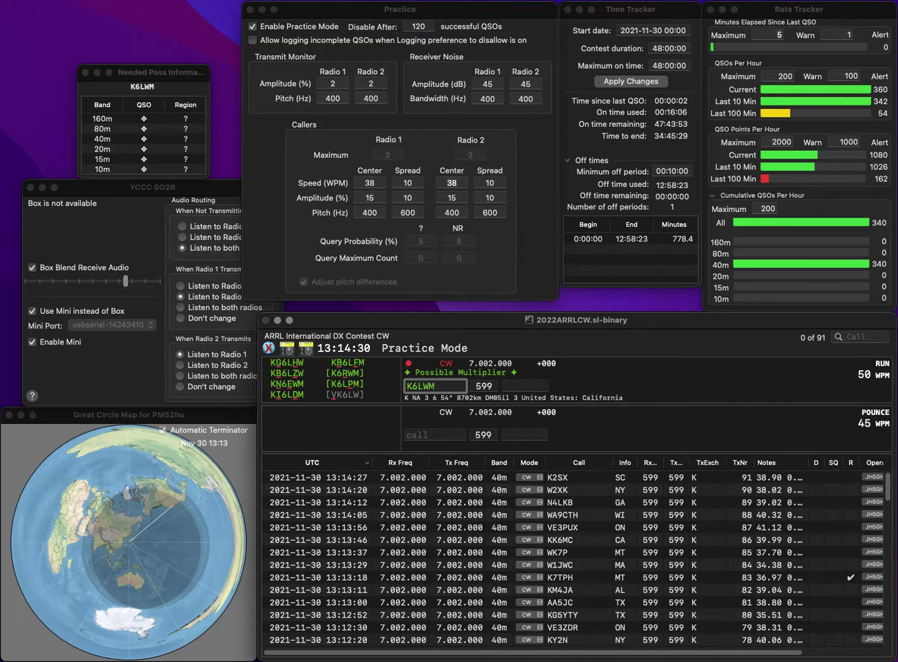
{"action": "key", "text": "BackSpace"}
{"action": "type", "text": "R"}
{"action": "key", "text": "space"}
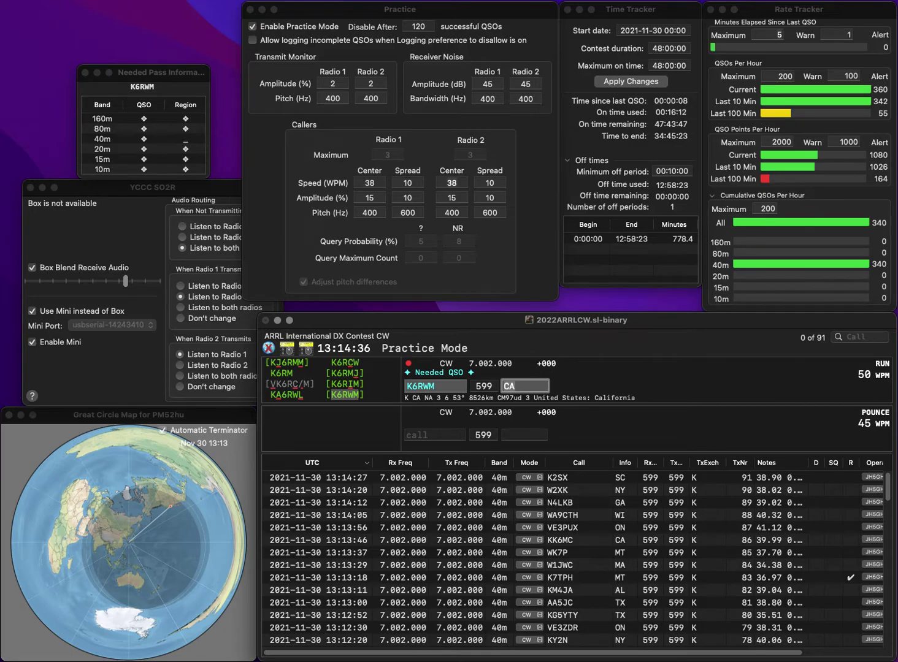
{"action": "key", "text": "Return"}
{"action": "type", "text": "W6"}
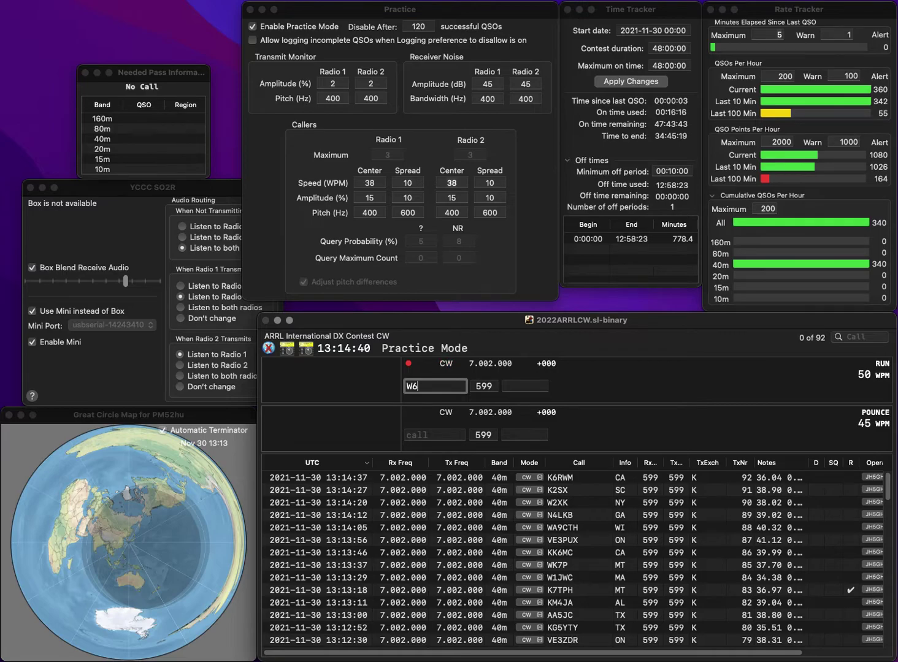
{"action": "type", "text": "DMW"}
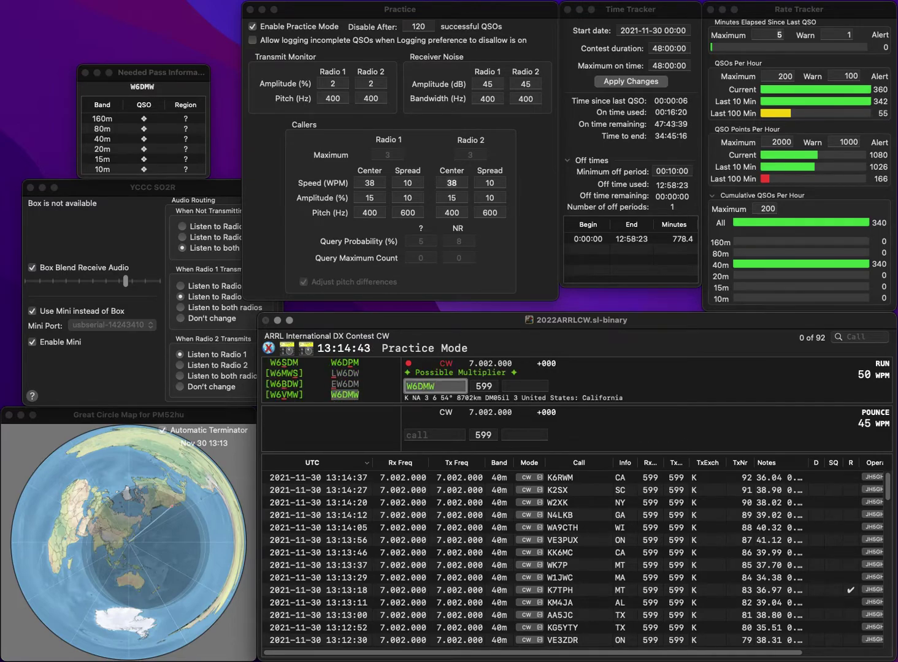
{"action": "key", "text": "Return"}
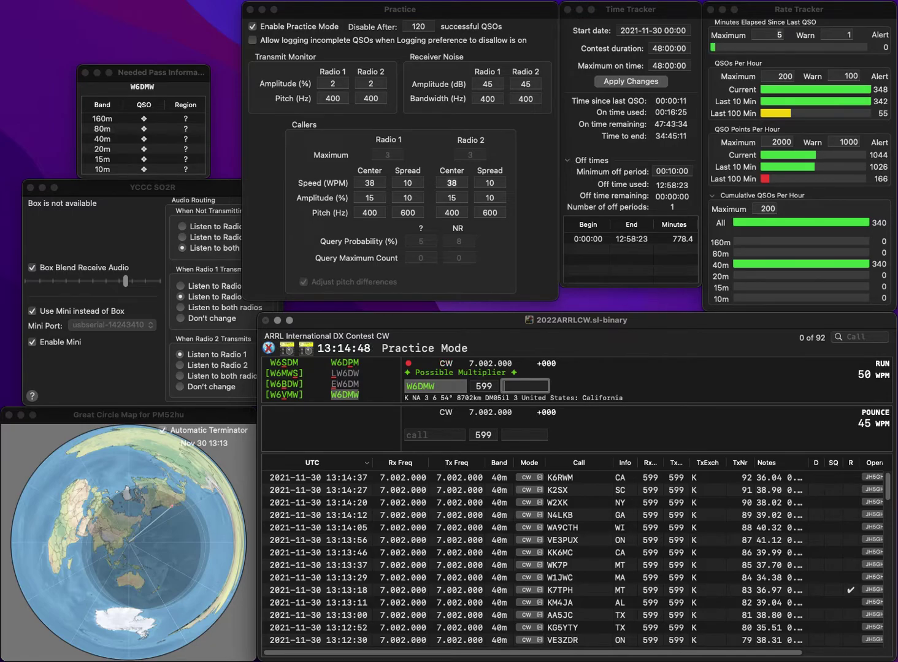
{"action": "key", "text": "Return"}
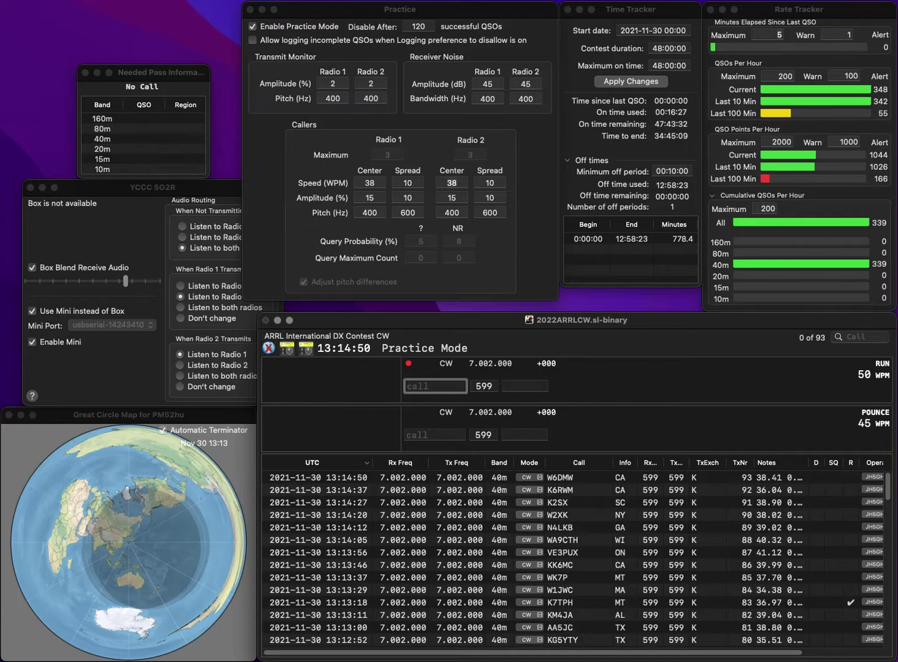
{"action": "type", "text": "VEO"}
{"action": "type", "text": "1VR"}
{"action": "key", "text": "Delete"}
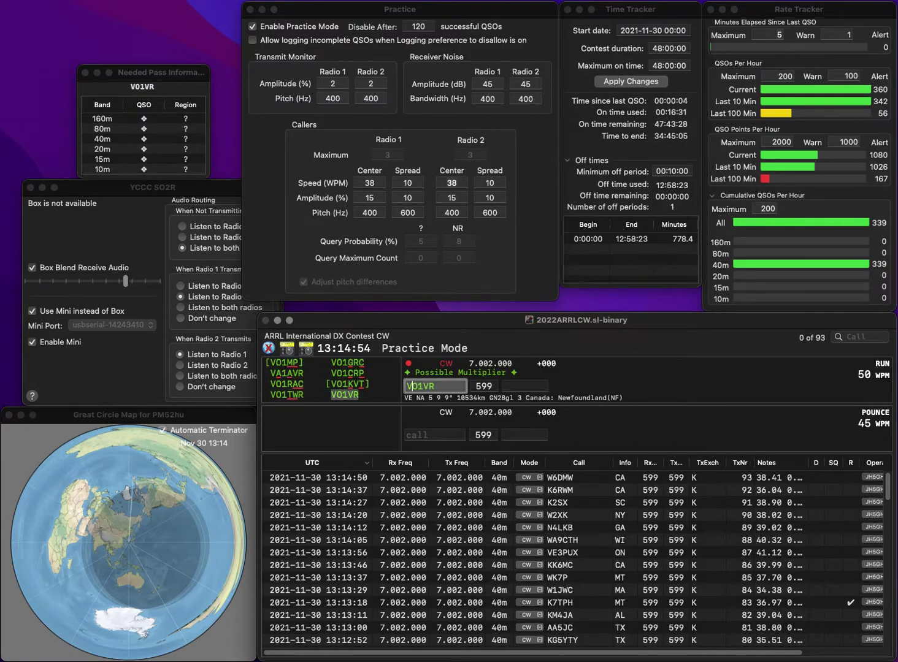
{"action": "key", "text": "space"}
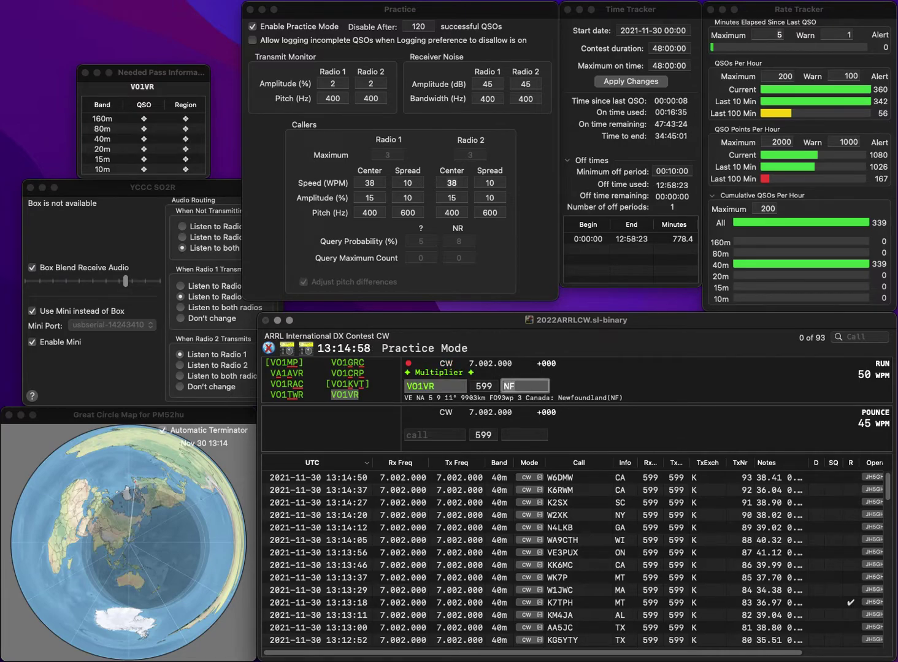
{"action": "key", "text": "Return"}
{"action": "type", "text": "KD8"}
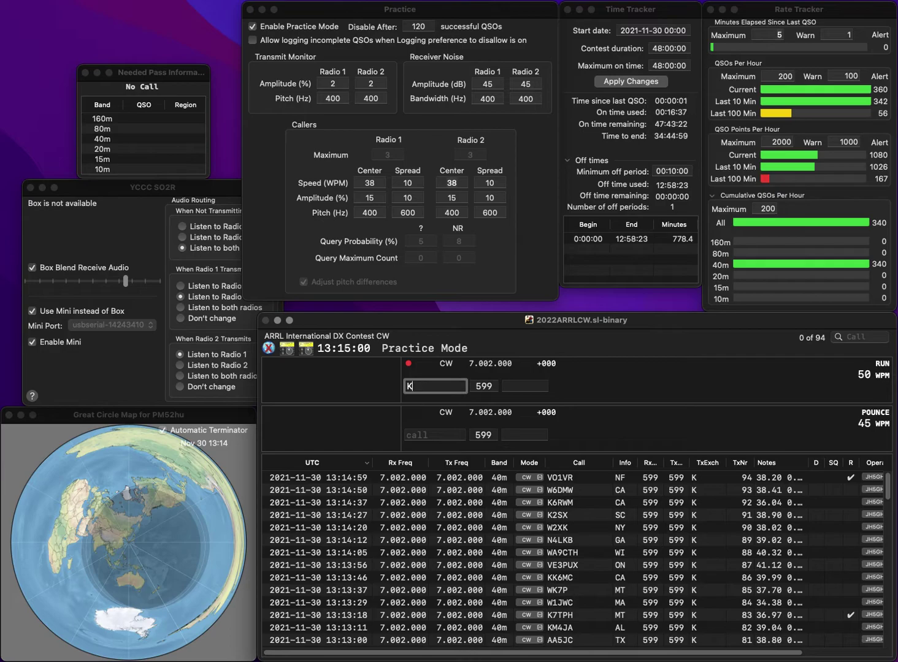
{"action": "type", "text": "QE"}
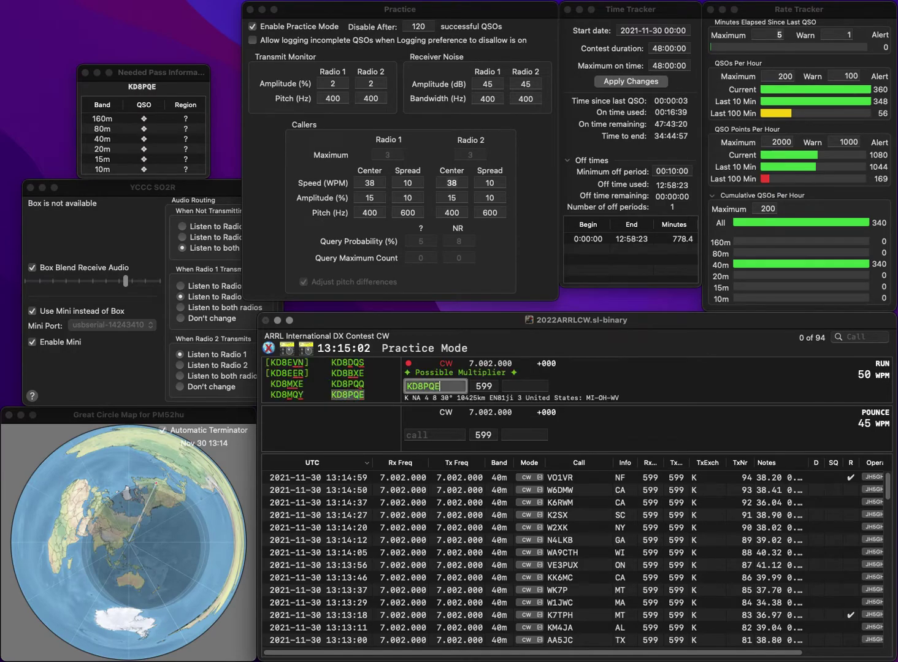
{"action": "key", "text": "Tab"}
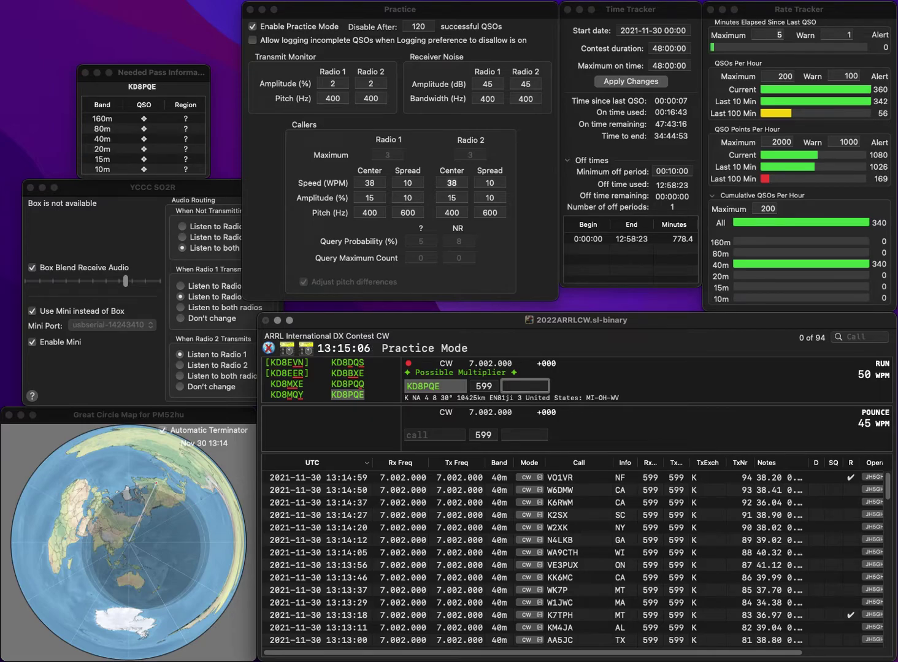
{"action": "key", "text": "Return"}
{"action": "type", "text": "KC3EMA"}
{"action": "key", "text": "Return"}
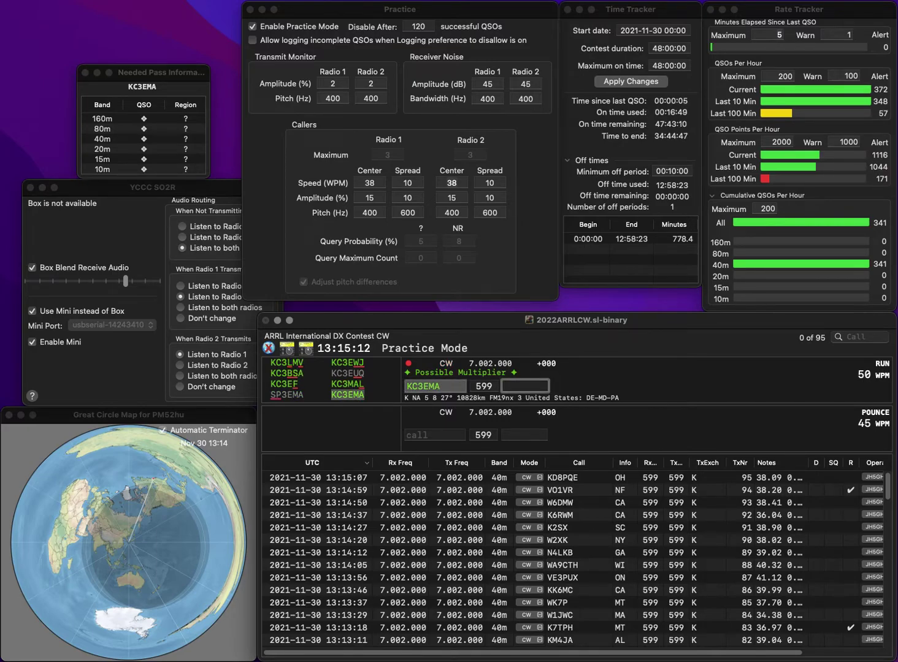
{"action": "type", "text": "pa"}
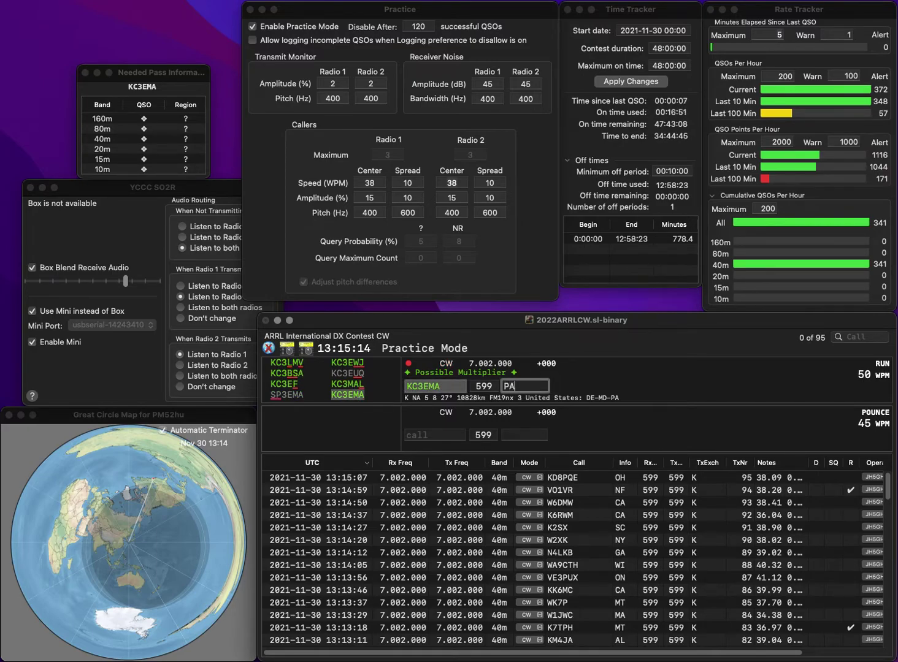
{"action": "key", "text": "Return"}
{"action": "type", "text": "K"}
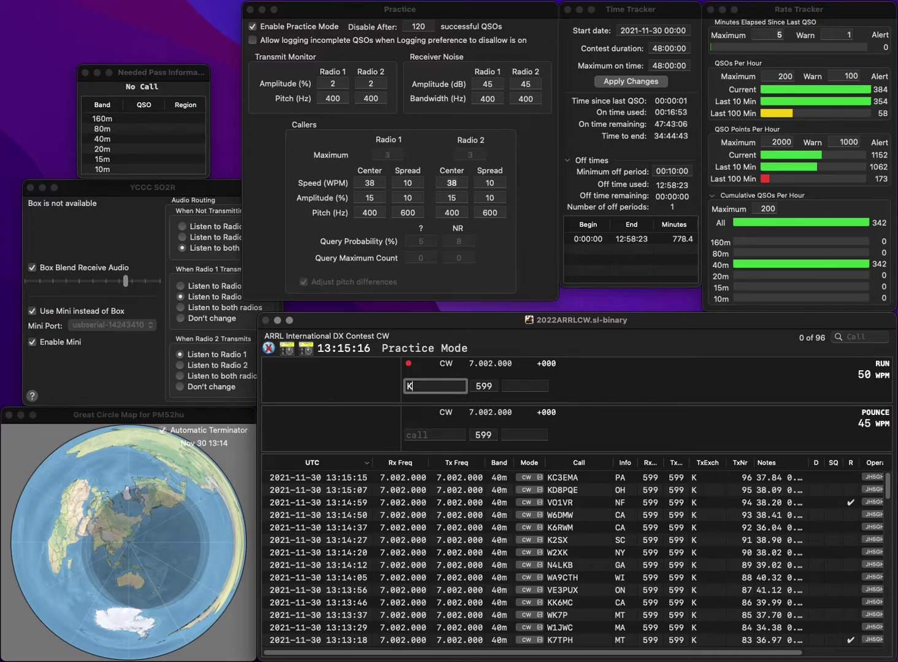
{"action": "type", "text": "2YAZ"}
{"action": "key", "text": "space"}
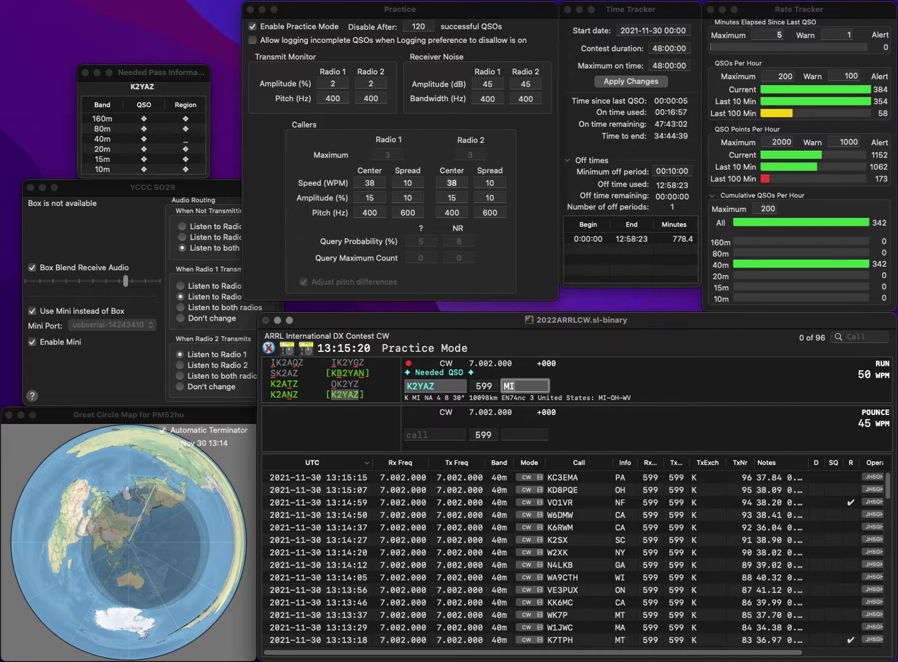
{"action": "key", "text": "Return"}
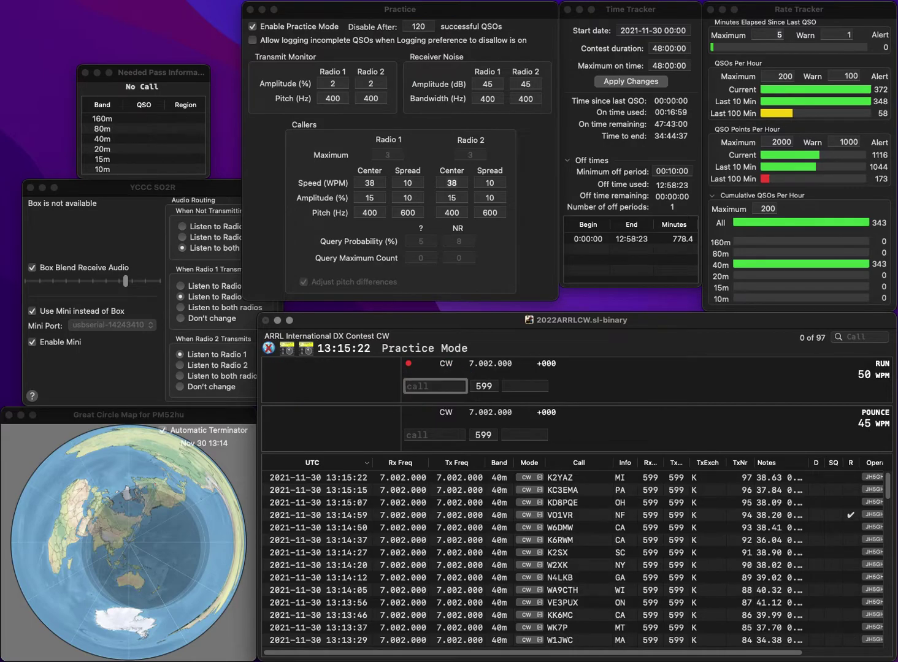
- Log the practice contact with callsign WB9KVD and received exchange IL
{"action": "type", "text": "WB9"}
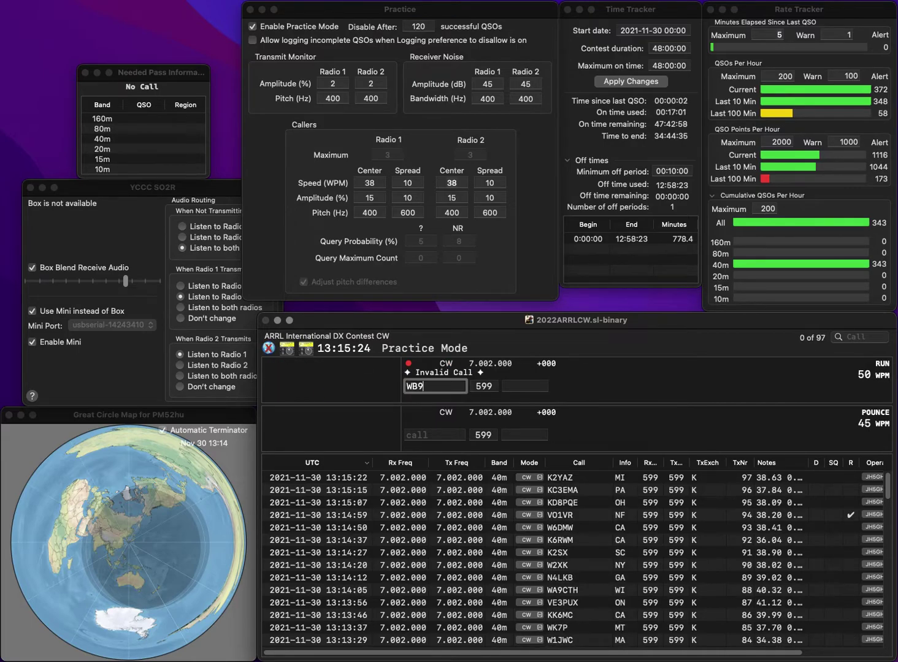
{"action": "type", "text": "KVD"}
{"action": "key", "text": "Tab"}
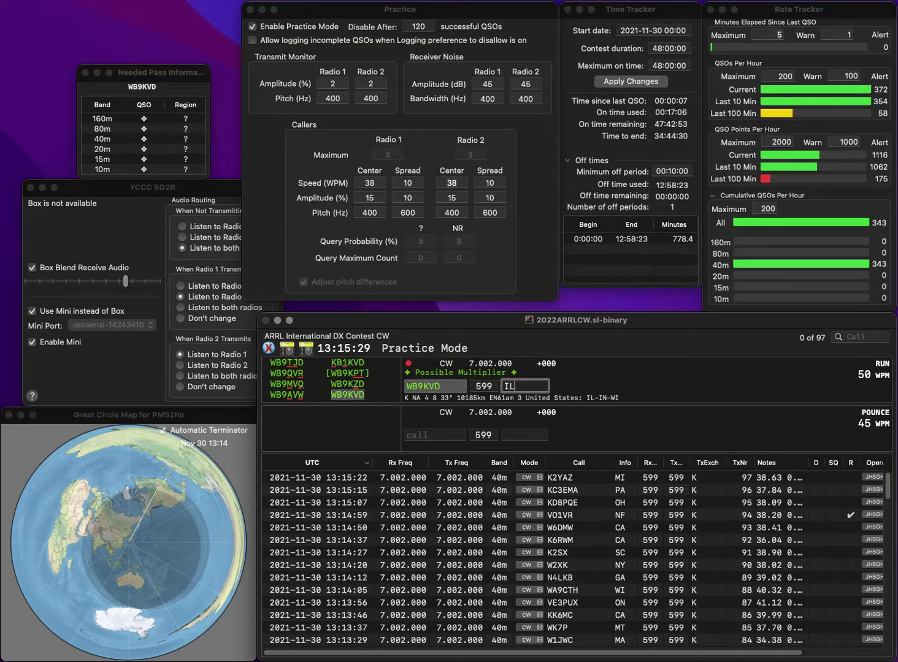
{"action": "key", "text": "Return"}
{"action": "type", "text": "KD3H"}
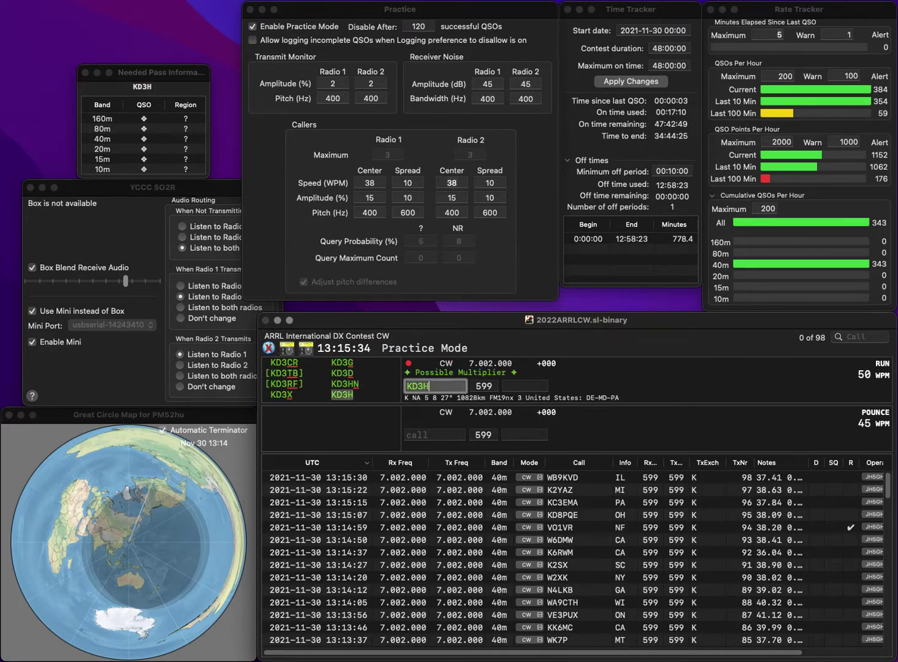
{"action": "key", "text": "BackSpace"}
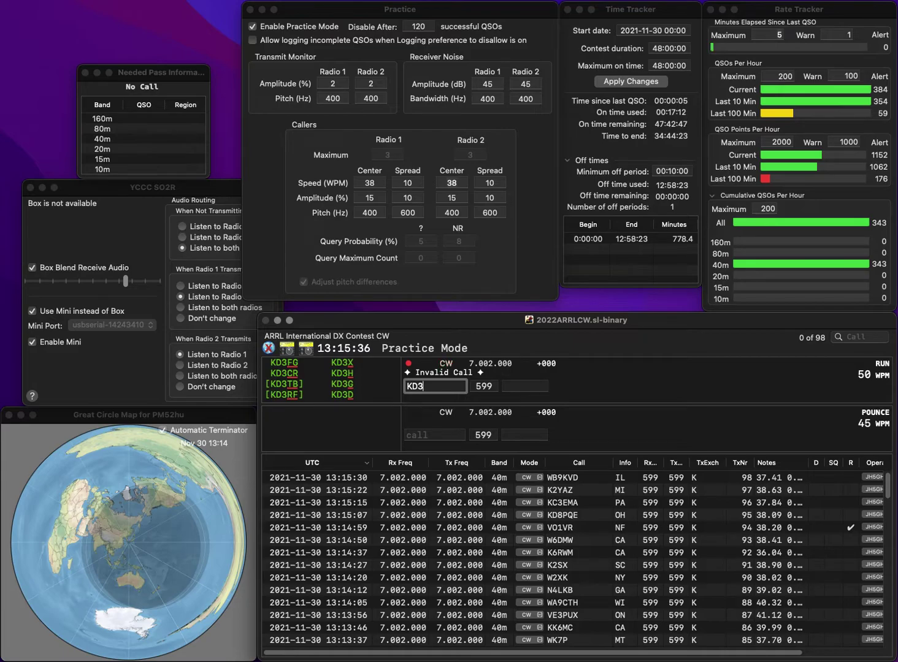
{"action": "key", "text": "BackSpace"}
{"action": "type", "text": "5IPL"}
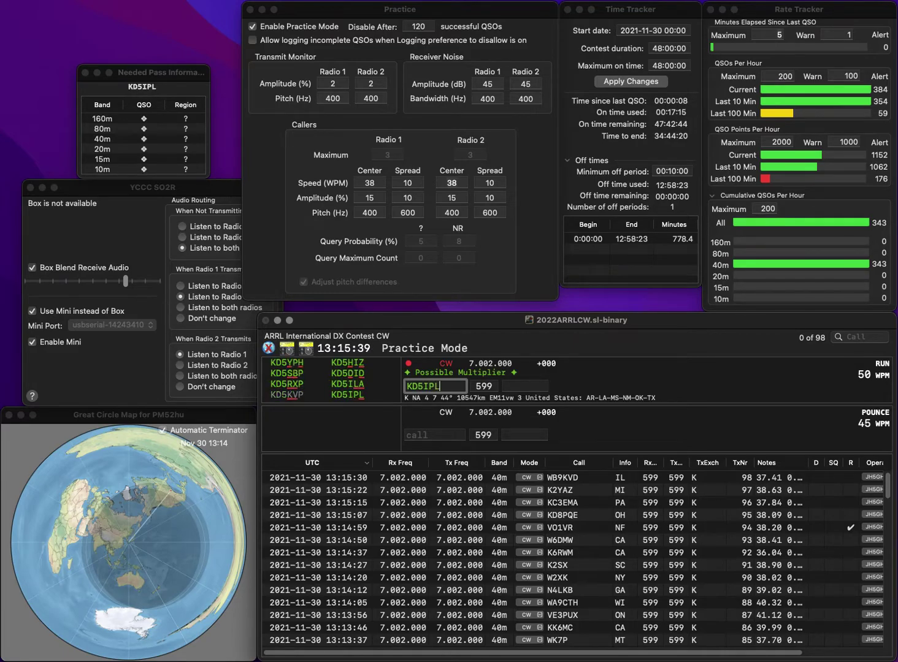
{"action": "key", "text": "Return"}
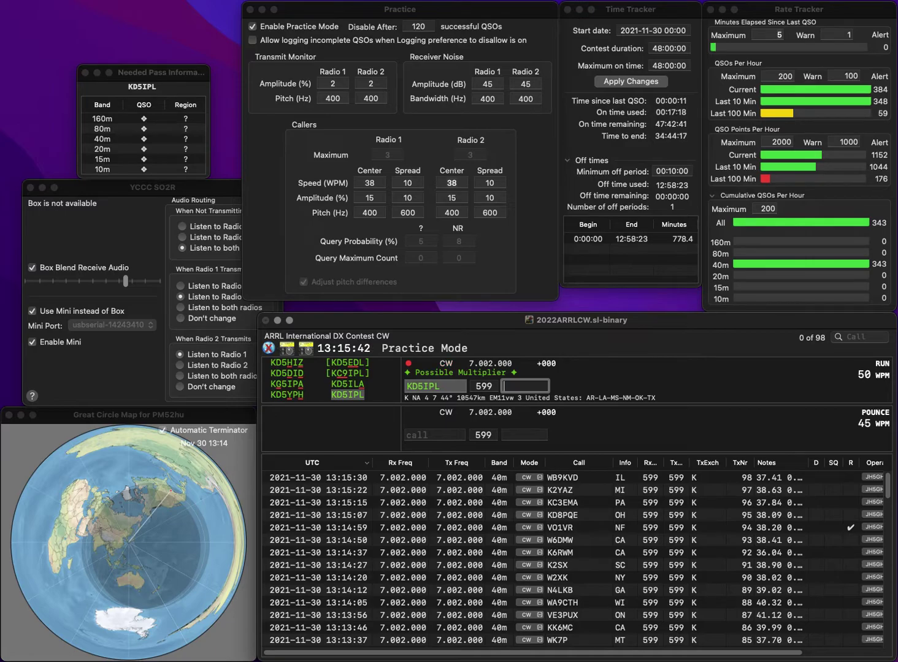
- Try KD5IWL as the caller's callsign, and restore it to KD5IPL
{"action": "key", "text": "shift+Tab"}
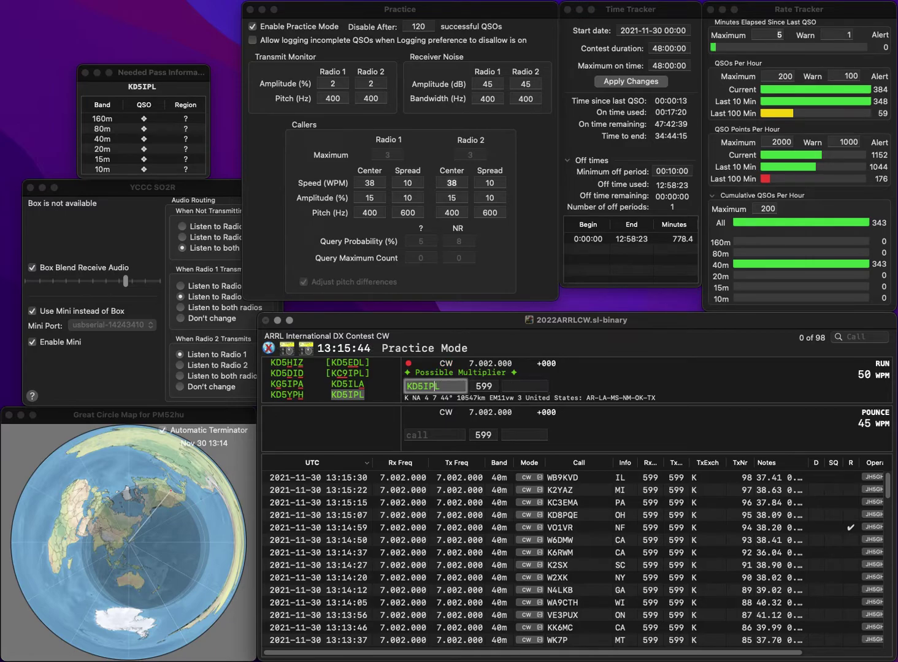
{"action": "type", "text": "KD5IWL"}
{"action": "key", "text": "Tab"}
{"action": "key", "text": "shift+Tab"}
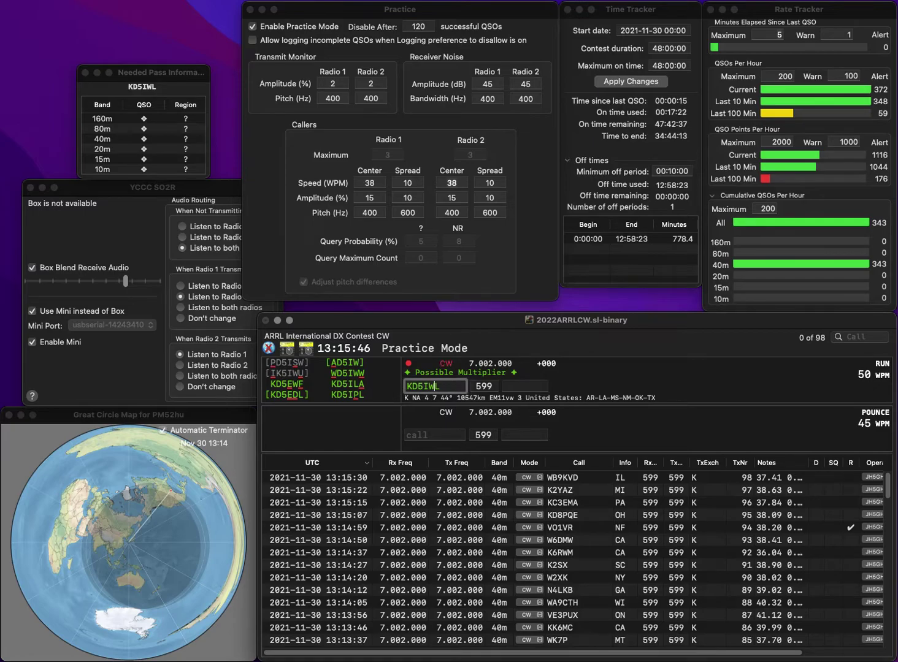
{"action": "type", "text": "P"}
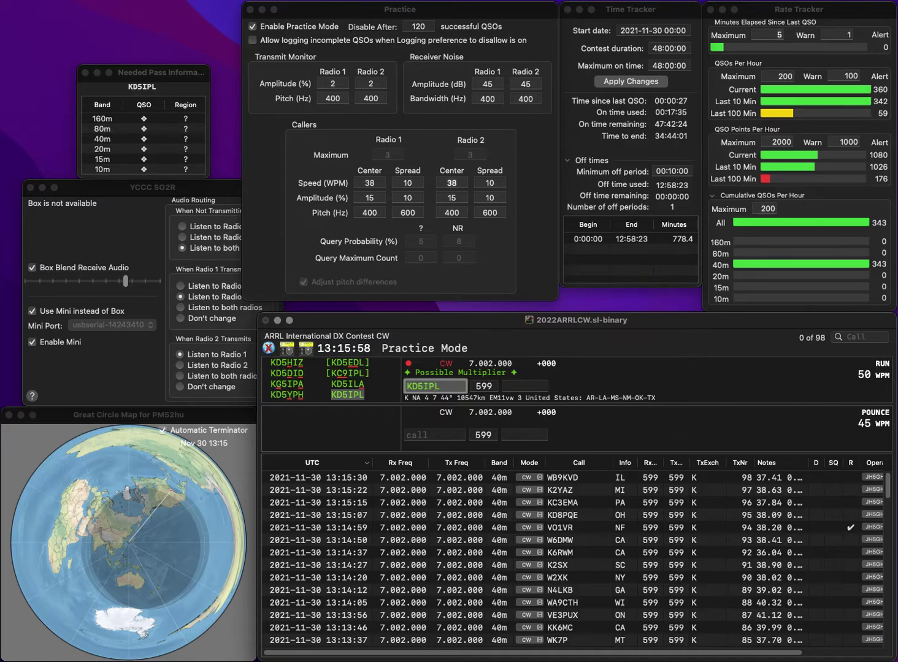
- Enter AR as the received exchange for KD5IPL and log the contact
{"action": "key", "text": "Tab"}
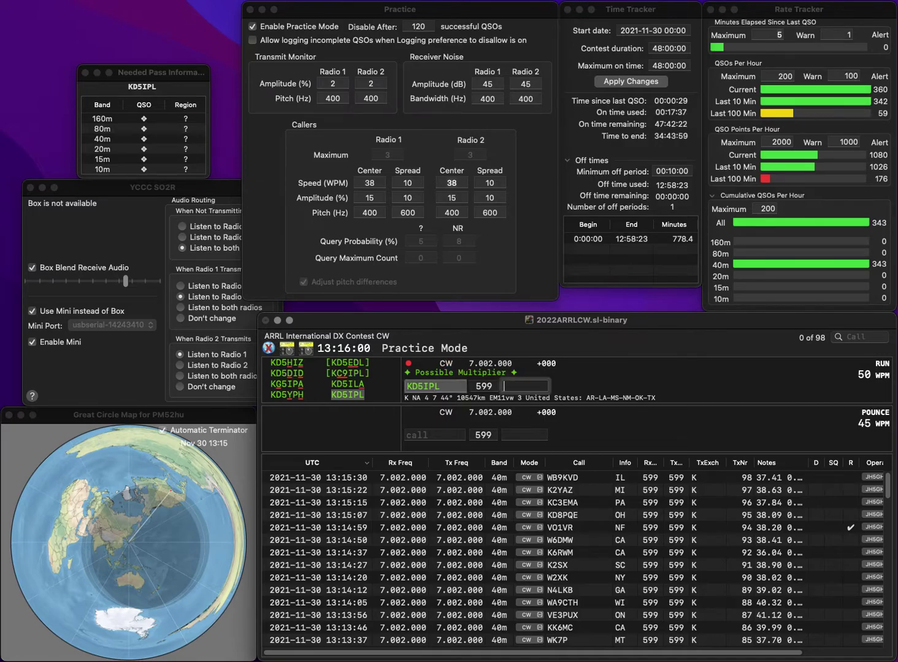
{"action": "type", "text": "AR"}
{"action": "key", "text": "Return"}
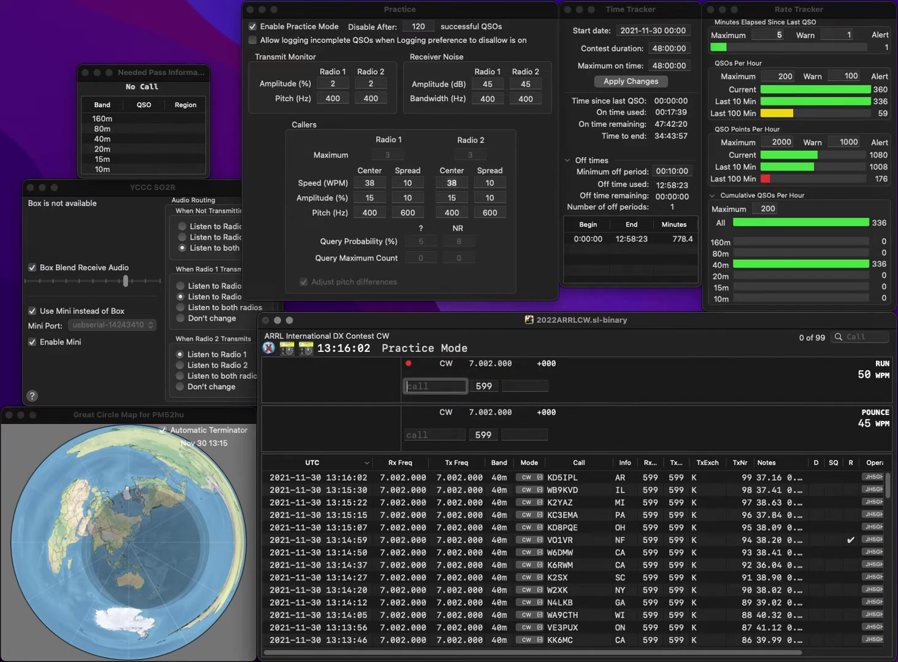
{"action": "type", "text": "W2GPK"}
{"action": "key", "text": "space"}
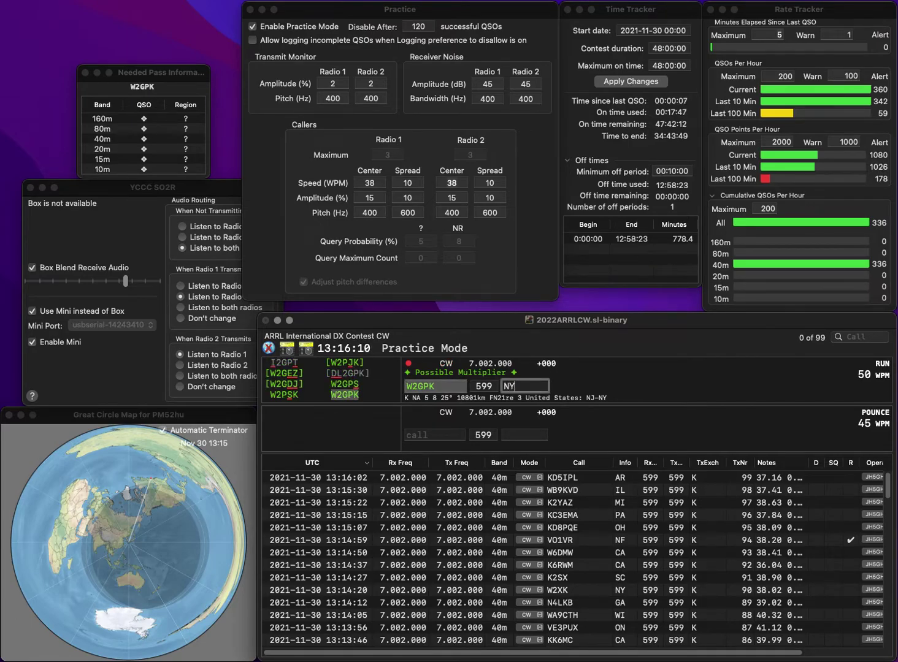
{"action": "key", "text": "Return"}
- Log the practice contact with callsign WC9B and received exchange WI
{"action": "type", "text": "WC9B"}
{"action": "key", "text": "space"}
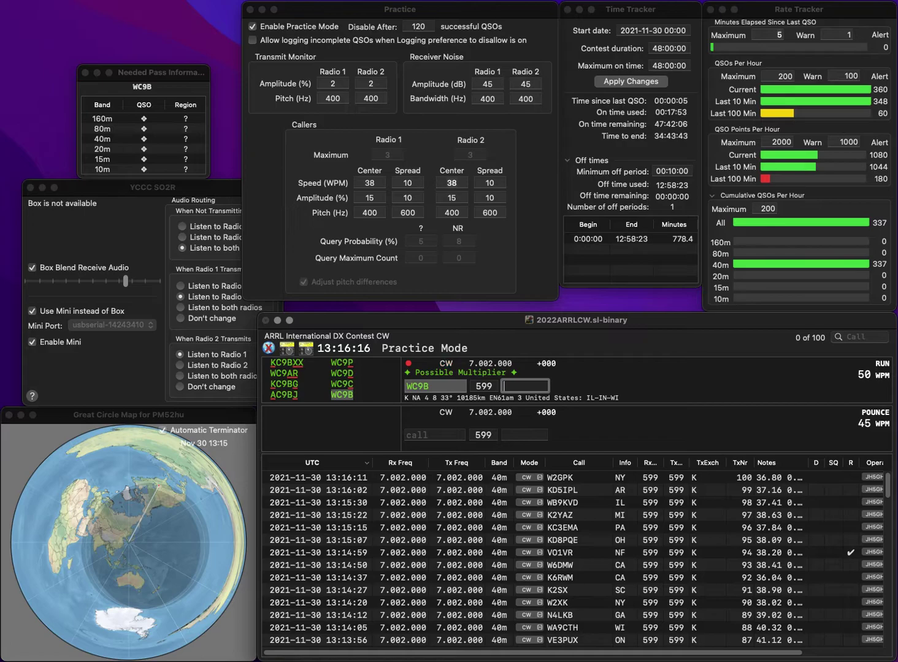
{"action": "type", "text": "wi"}
{"action": "key", "text": "Return"}
{"action": "type", "text": "kc3wv"}
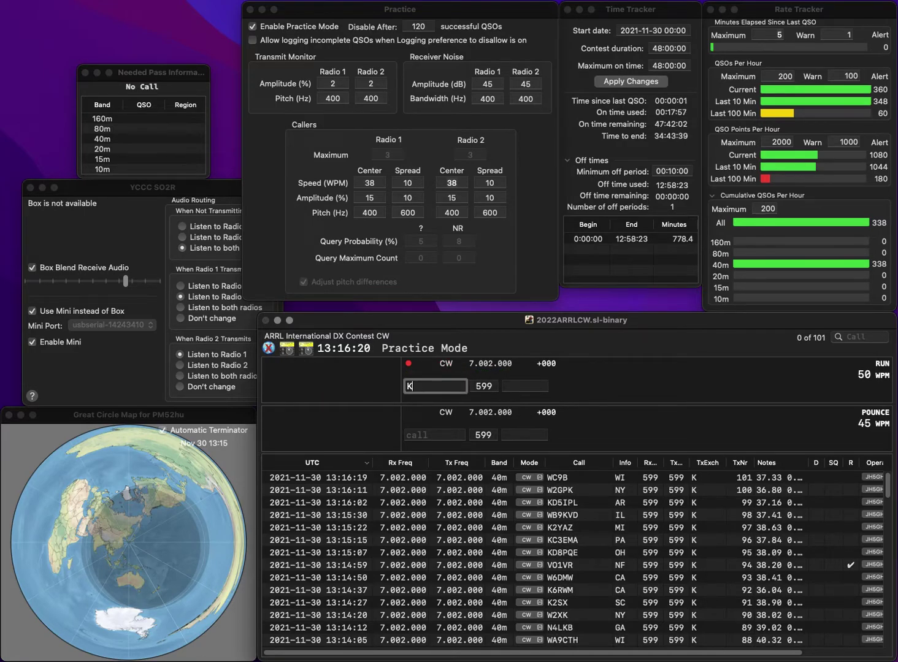
{"action": "type", "text": "u"}
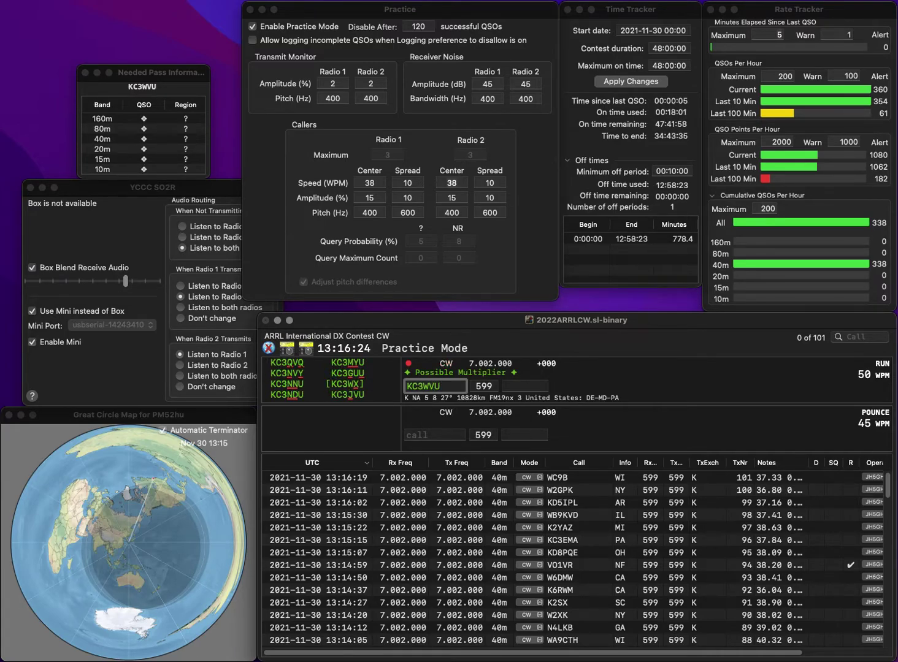
{"action": "key", "text": "BackSpace"}
{"action": "type", "text": "j"}
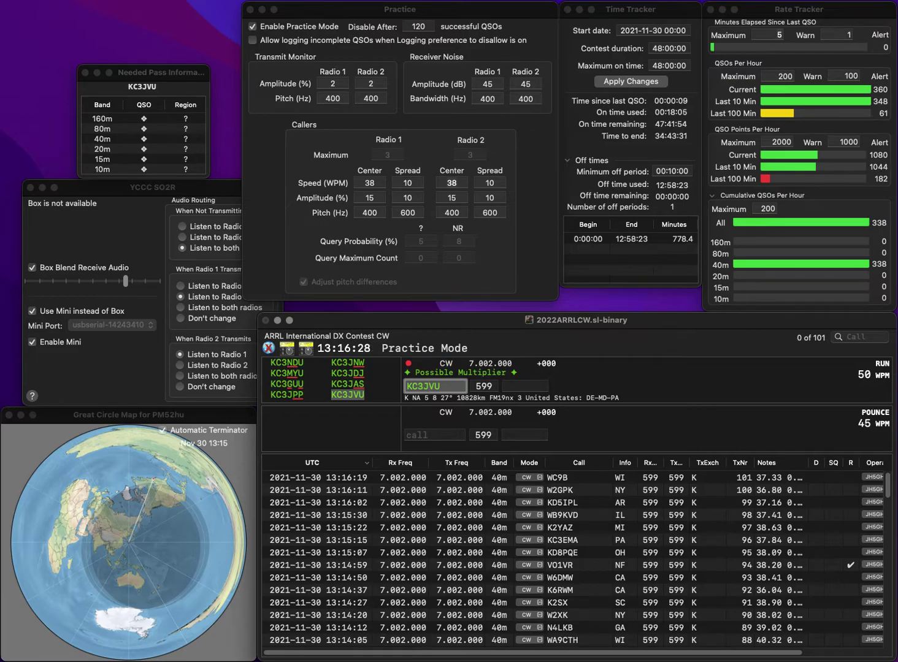
{"action": "key", "text": "Return"}
{"action": "type", "text": "pa"}
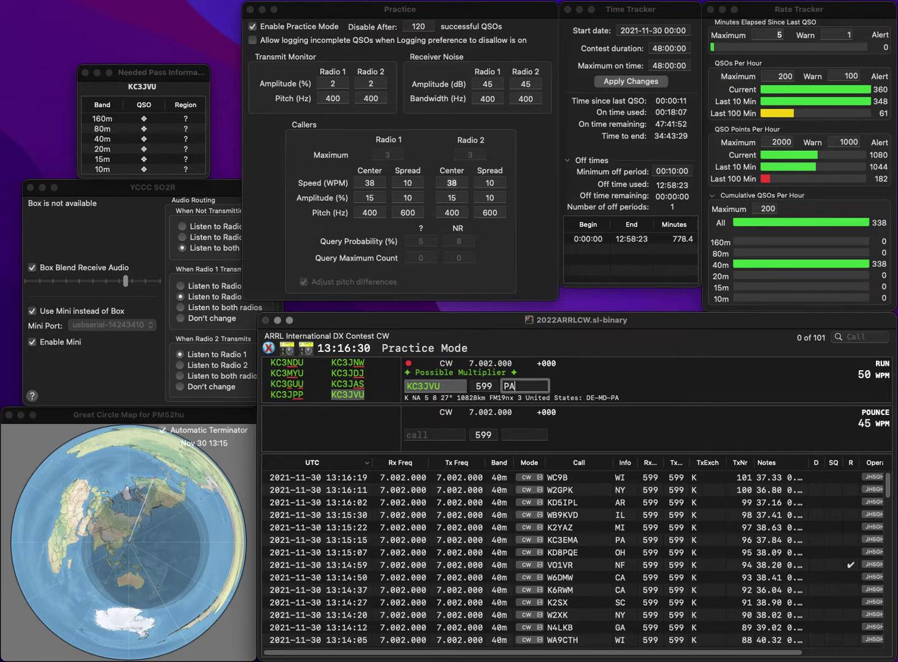
{"action": "key", "text": "Return"}
{"action": "type", "text": "VA3E"}
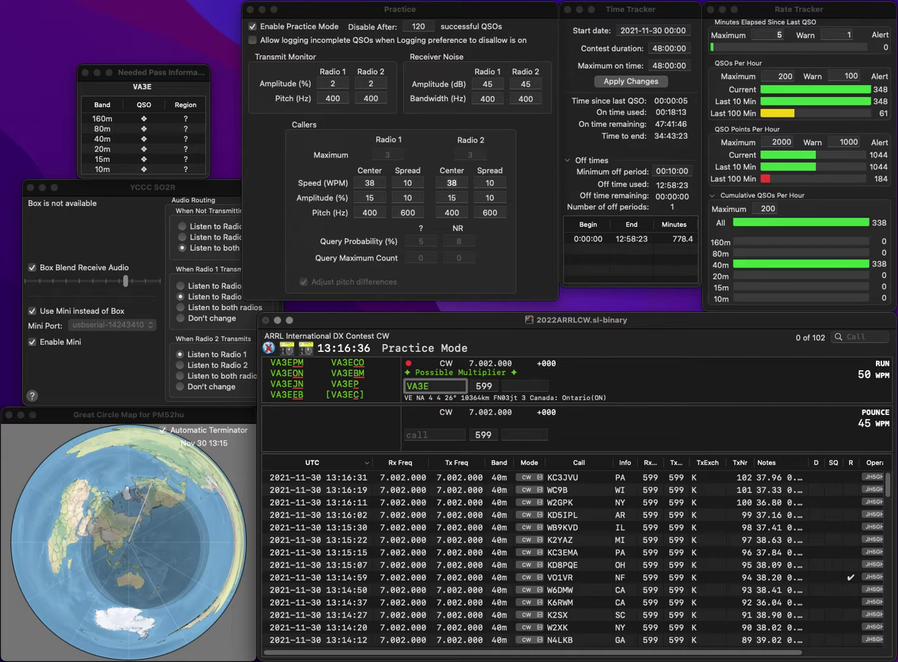
{"action": "type", "text": "KE"}
{"action": "key", "text": "Left"}
{"action": "key", "text": "Left"}
{"action": "key", "text": "Left"}
{"action": "key", "text": "BackSpace"}
{"action": "type", "text": "2"}
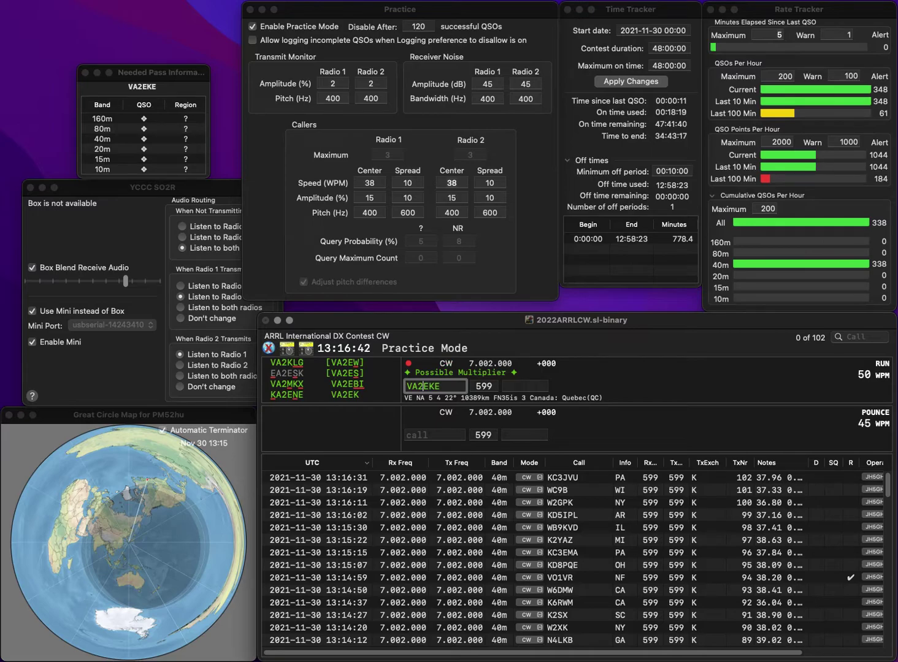
{"action": "key", "text": "BackSpace"}
{"action": "type", "text": "3I"}
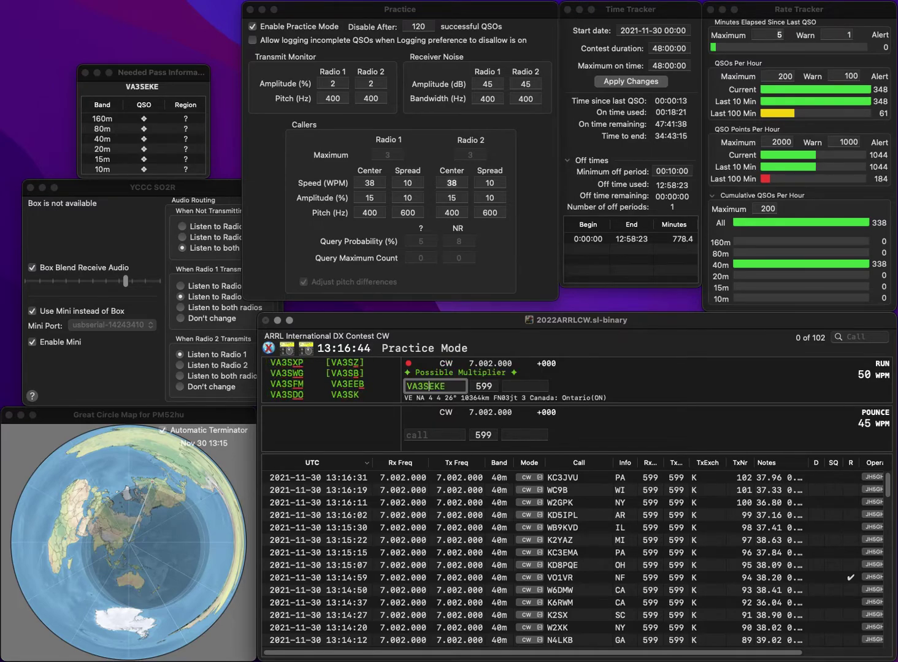
{"action": "key", "text": "Delete"}
{"action": "type", "text": "I"}
{"action": "key", "text": "space"}
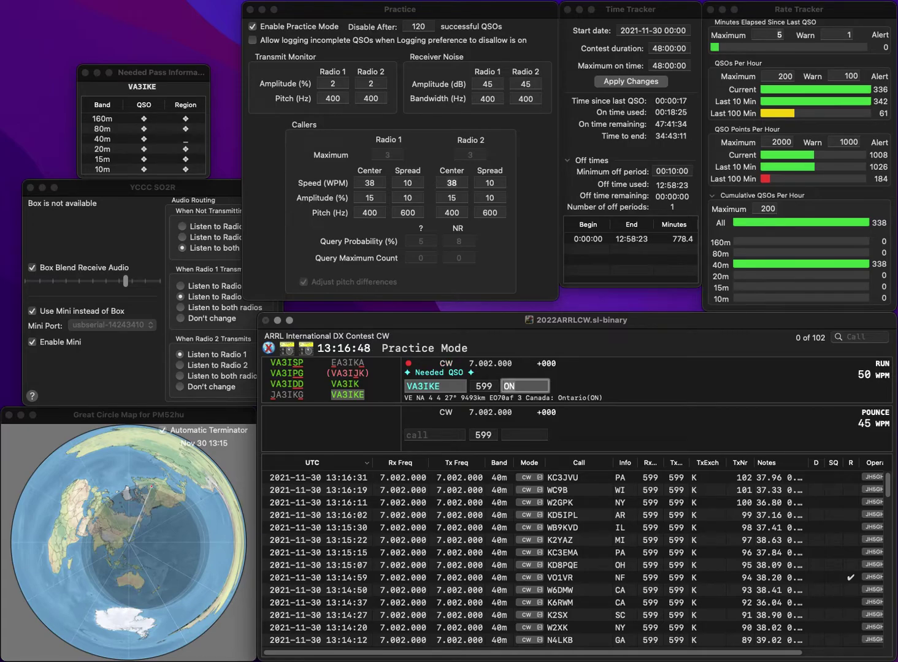
{"action": "key", "text": "Return"}
- Log the practice contact with callsign W4SLT and received exchange NC
{"action": "type", "text": "A"}
{"action": "key", "text": "BackSpace"}
{"action": "type", "text": "SLT"}
{"action": "key", "text": "Home"}
{"action": "type", "text": "W4"}
{"action": "key", "text": "space"}
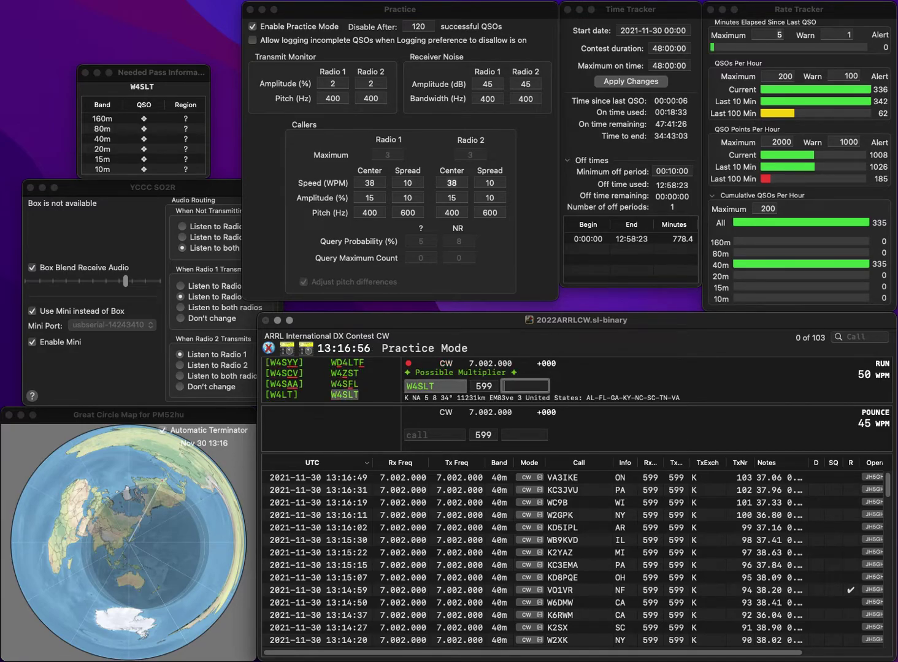
{"action": "type", "text": "NC"}
{"action": "key", "text": "Return"}
{"action": "type", "text": "W4IAX"}
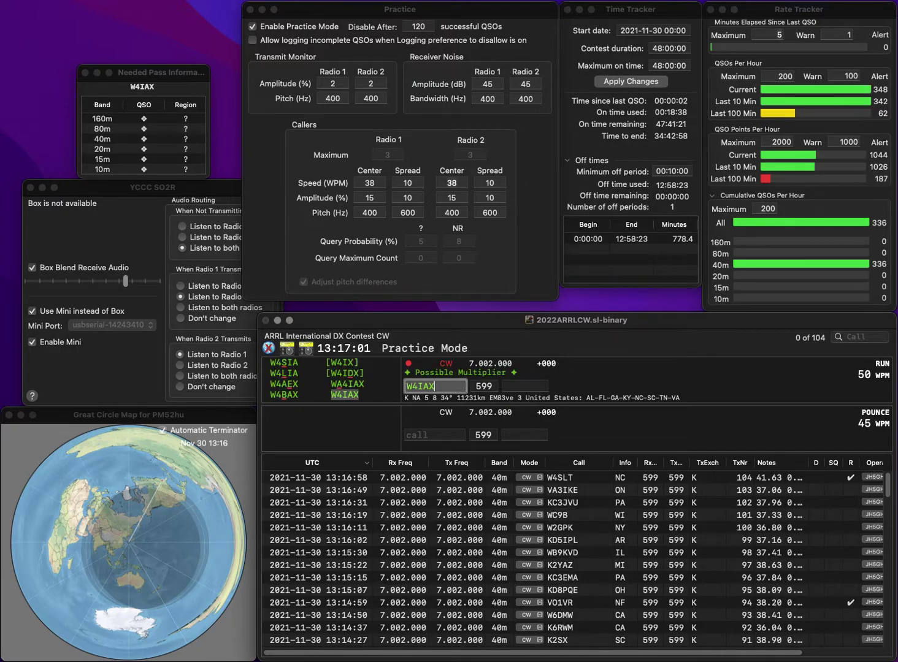
{"action": "key", "text": "Return"}
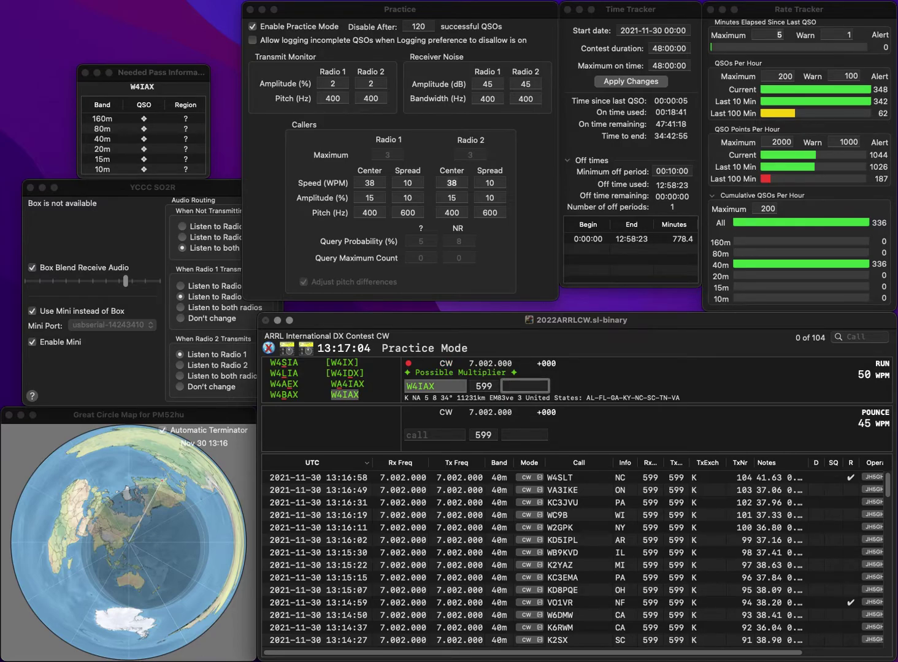
{"action": "type", "text": "NC"}
{"action": "key", "text": "Return"}
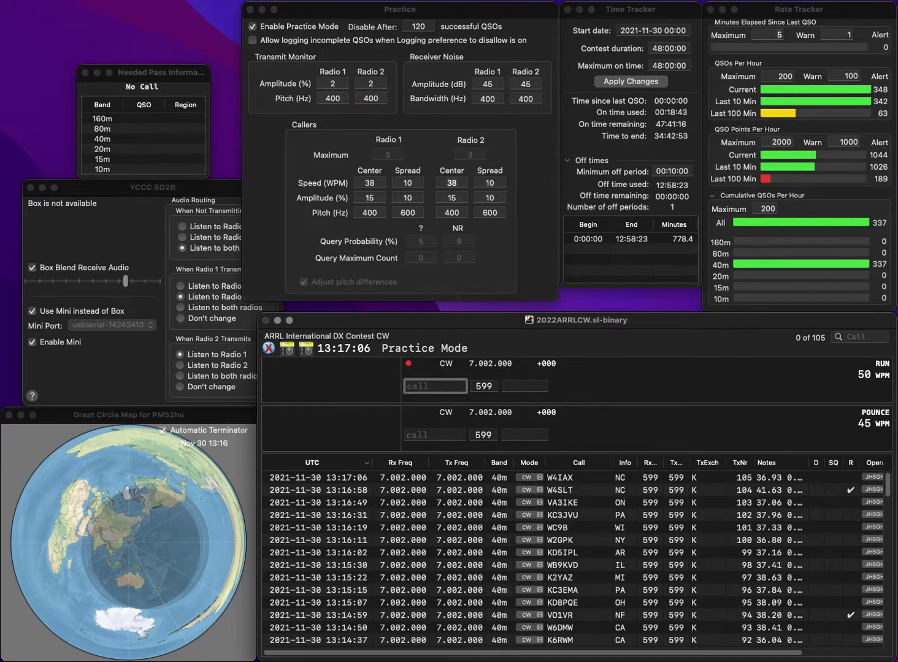
{"action": "type", "text": "KE8SBV"}
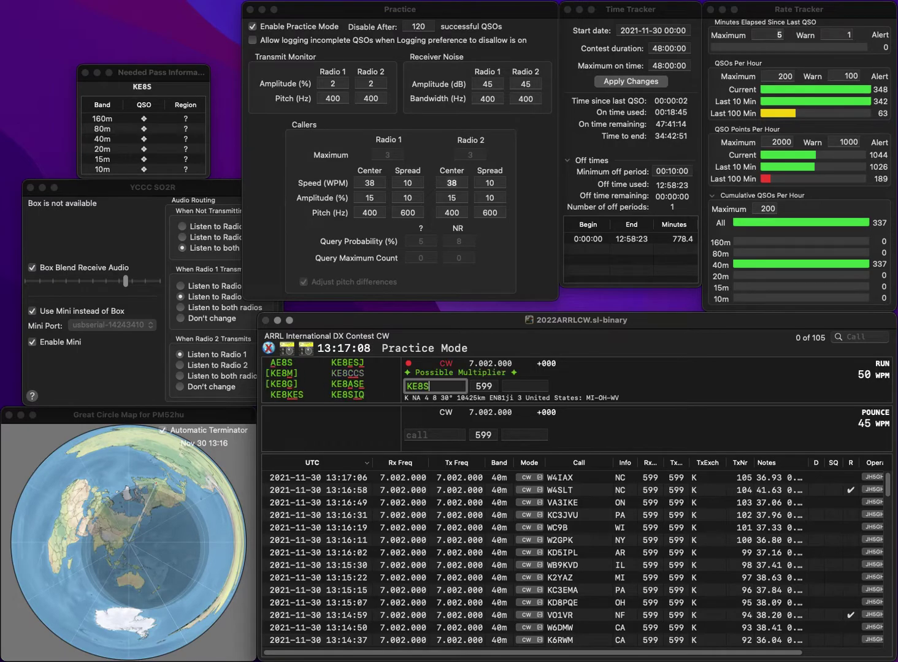
{"action": "key", "text": "Left"}
{"action": "key", "text": "Left"}
{"action": "key", "text": "BackSpace"}
{"action": "type", "text": "H"}
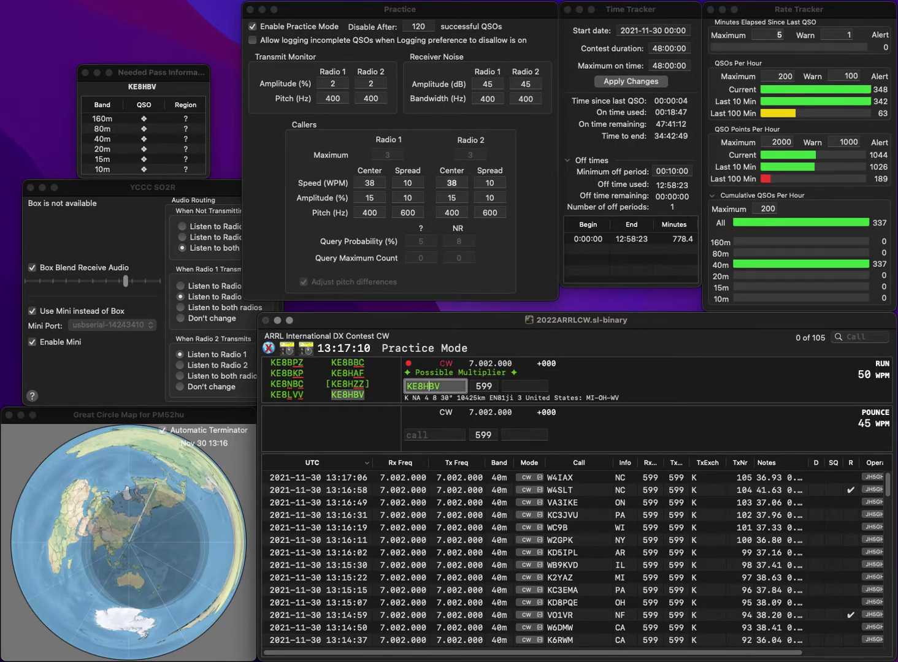
{"action": "left_click", "coordinate": [503, 386]}
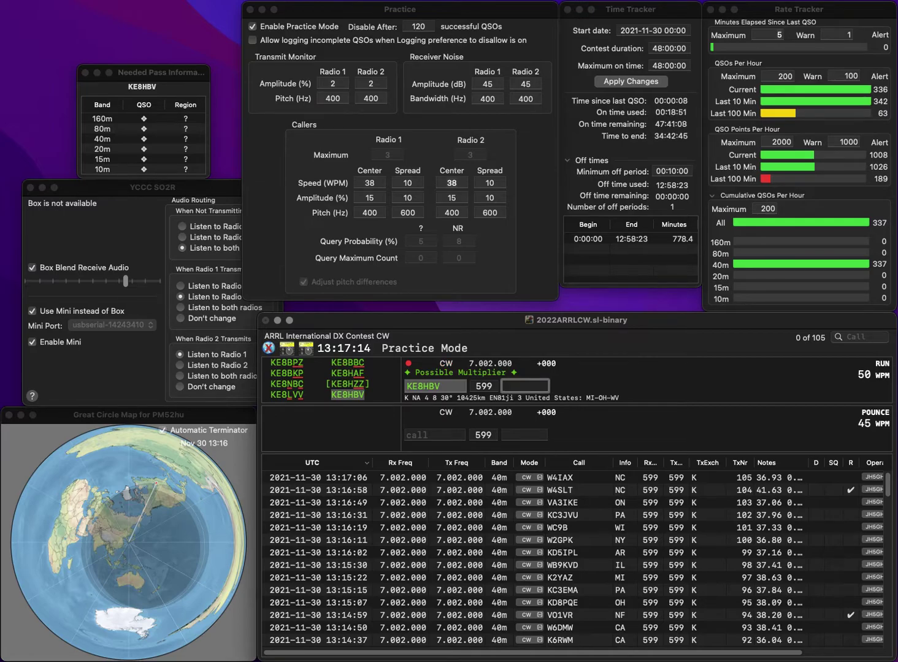
{"action": "key", "text": "Return"}
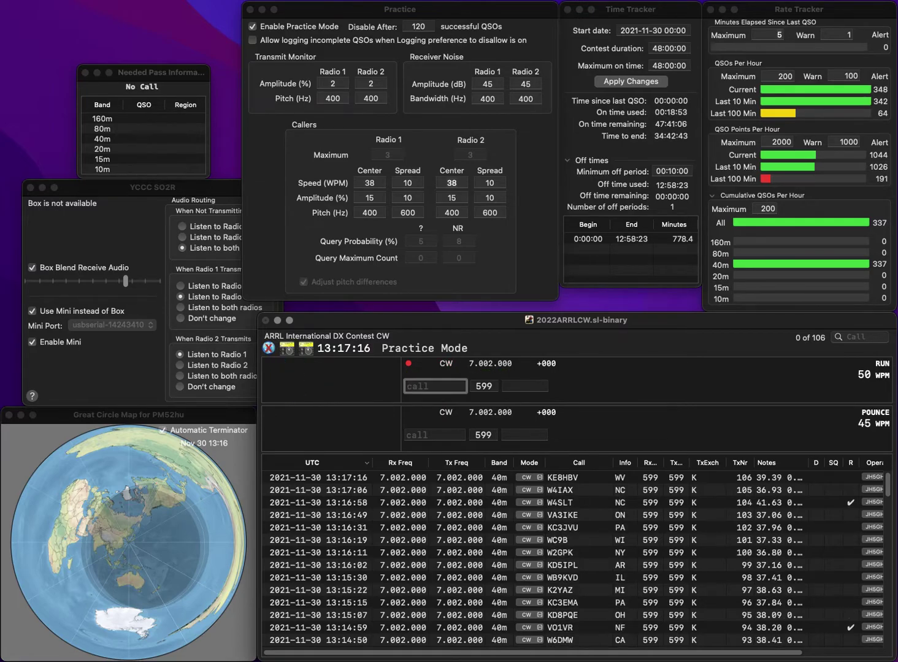
- Log the practice contact with callsign AB5KM and received exchange OK
{"action": "type", "text": "AB5KM"}
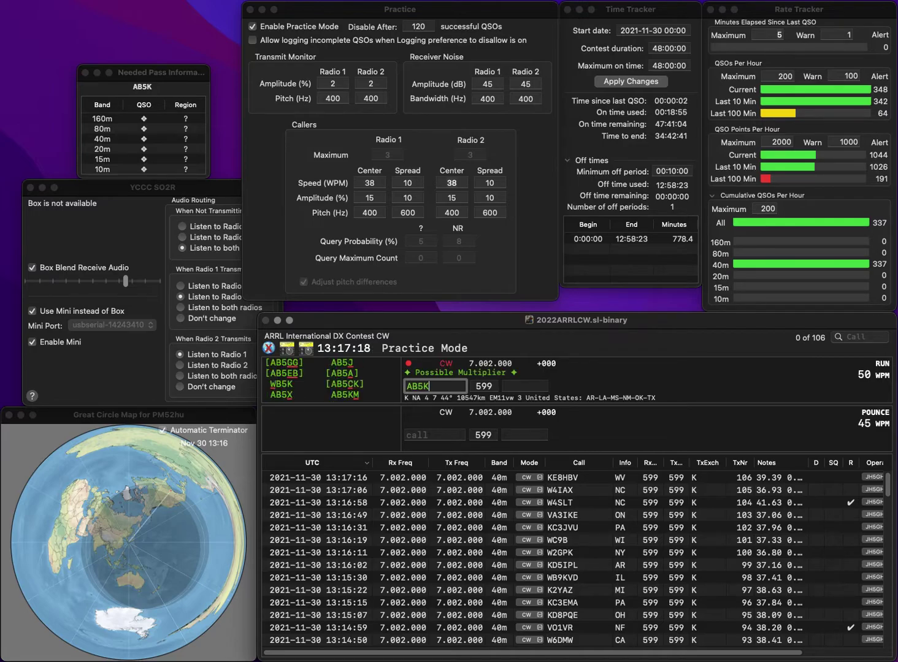
{"action": "key", "text": "Return"}
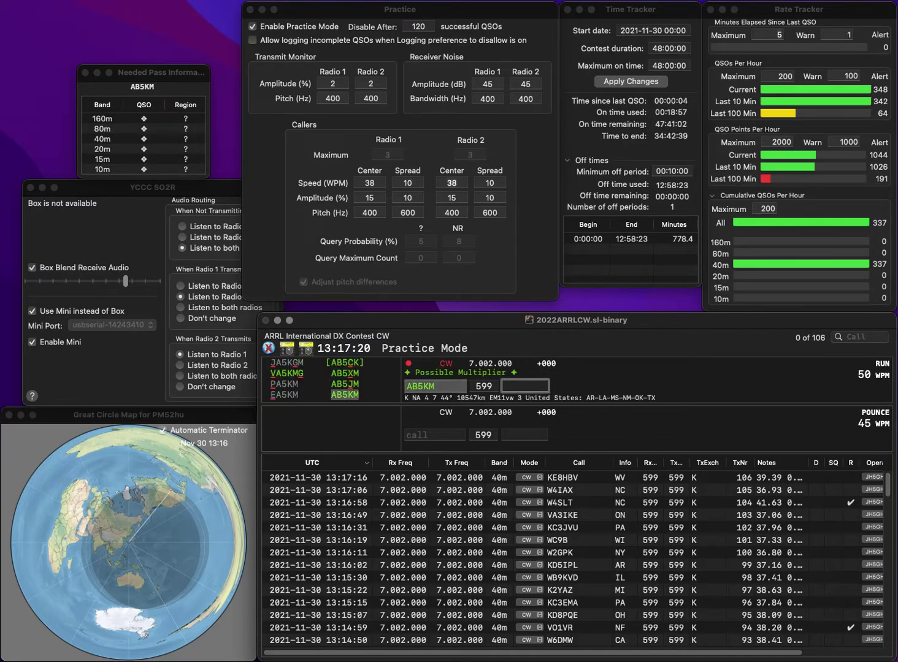
{"action": "left_click", "coordinate": [435, 386]}
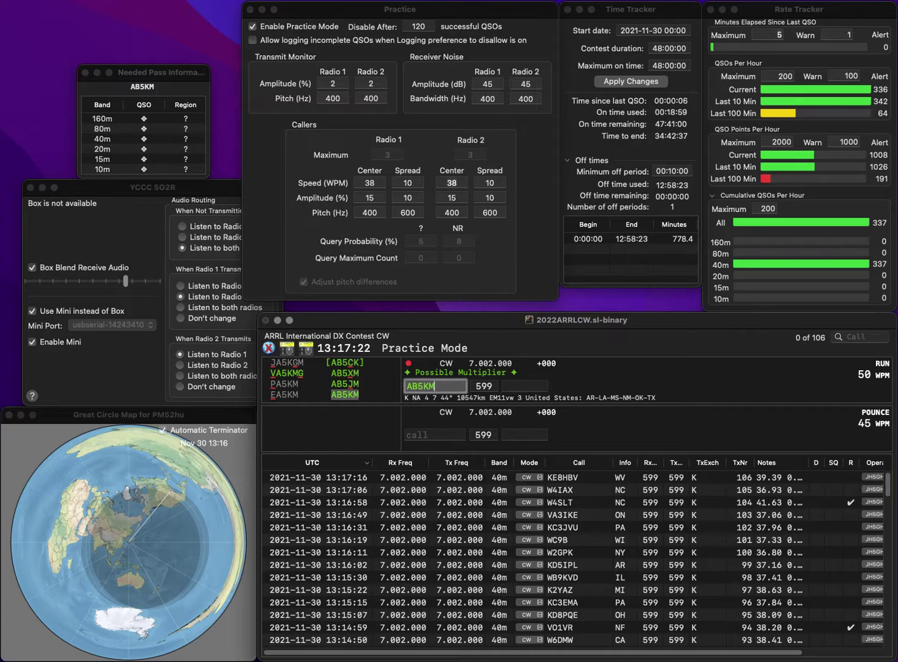
{"action": "key", "text": "Tab"}
{"action": "type", "text": "0K"}
{"action": "key", "text": "BackSpace"}
{"action": "type", "text": "K"}
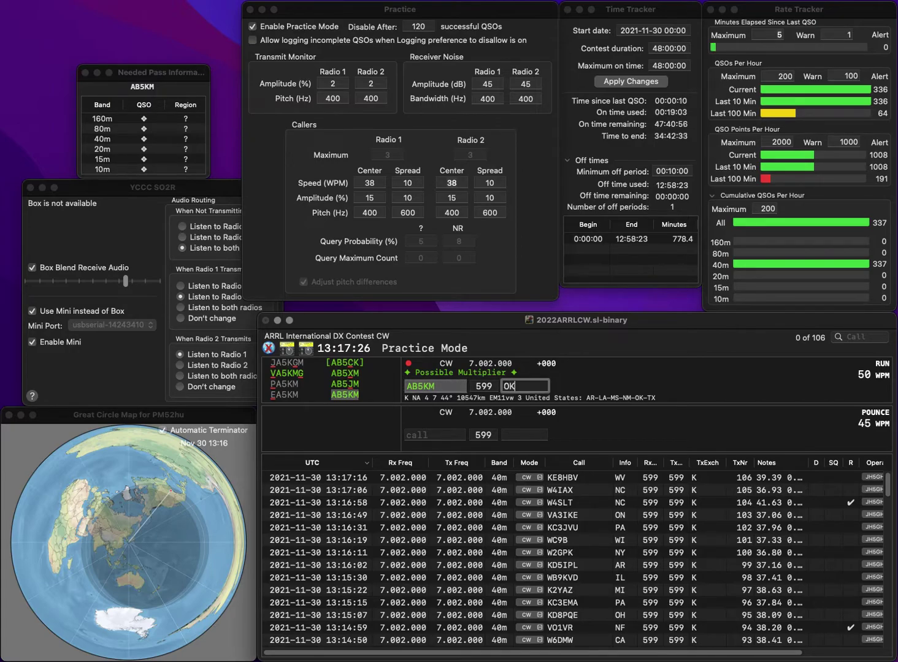
{"action": "key", "text": "Return"}
{"action": "type", "text": "WB4MNK"}
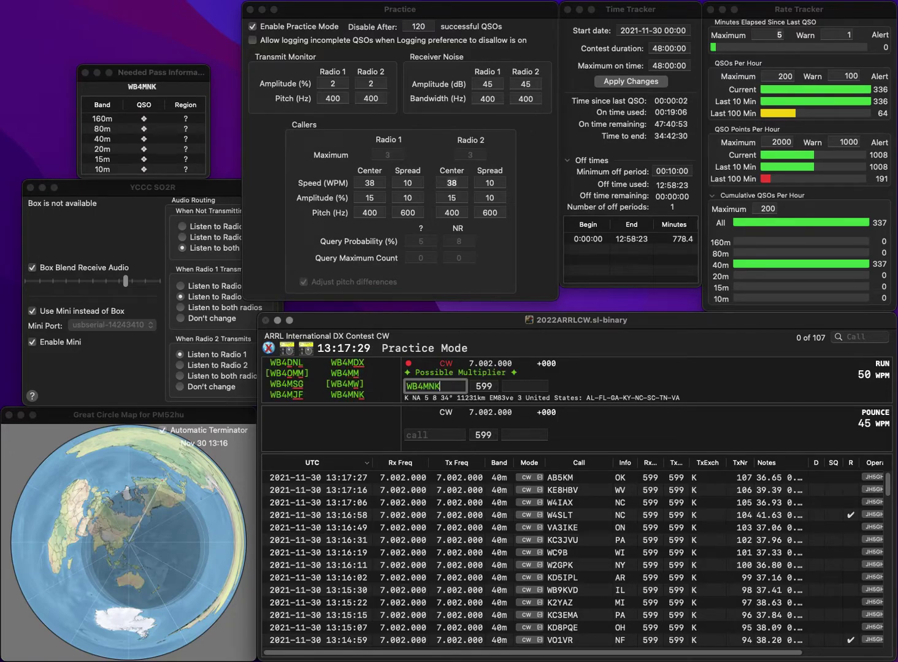
{"action": "key", "text": "Return"}
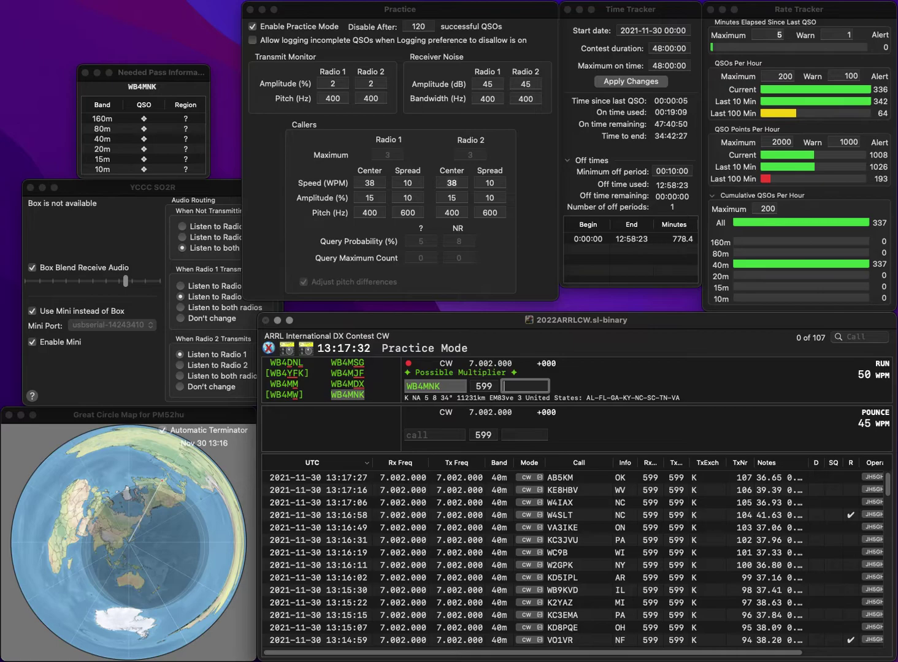
{"action": "type", "text": "VA"}
{"action": "key", "text": "Return"}
- Log the practice contact with callsign W5NOR and received exchange NM
{"action": "type", "text": "WH"}
{"action": "key", "text": "BackSpace"}
{"action": "type", "text": "5"}
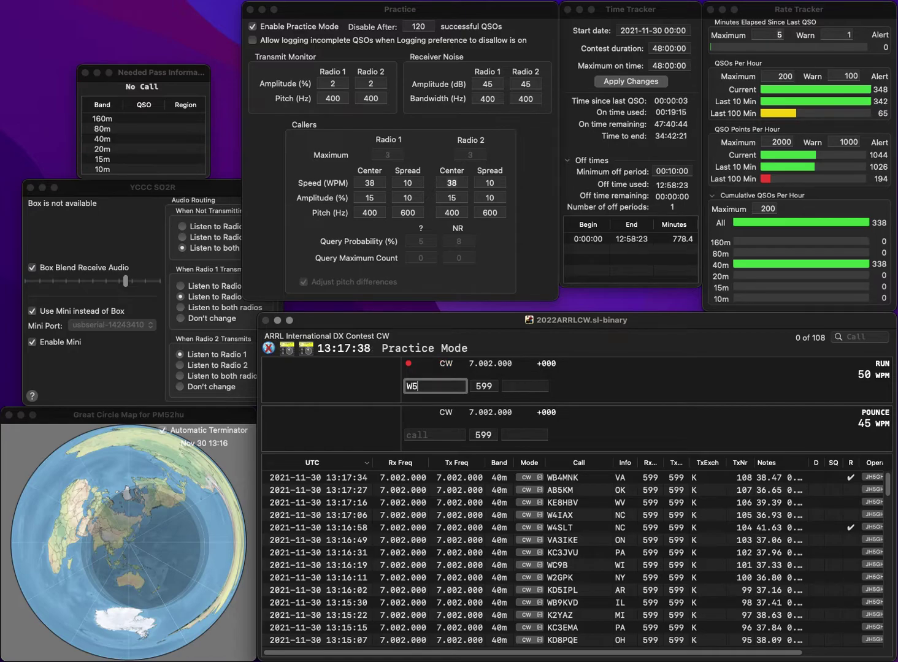
{"action": "type", "text": "NOR"}
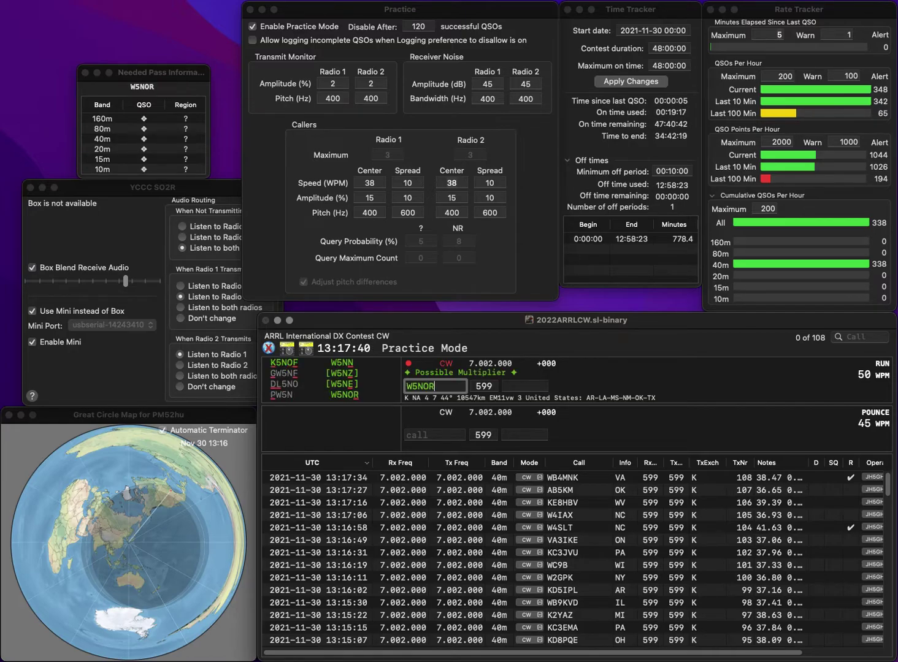
{"action": "key", "text": "Tab"}
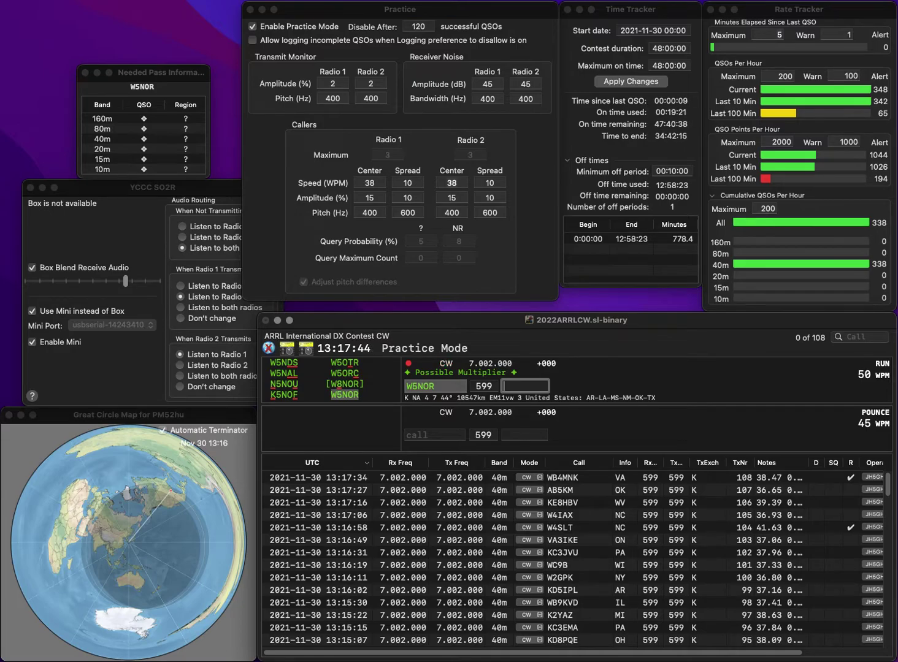
{"action": "type", "text": "M"}
{"action": "key", "text": "Return"}
{"action": "type", "text": "W1PGP"}
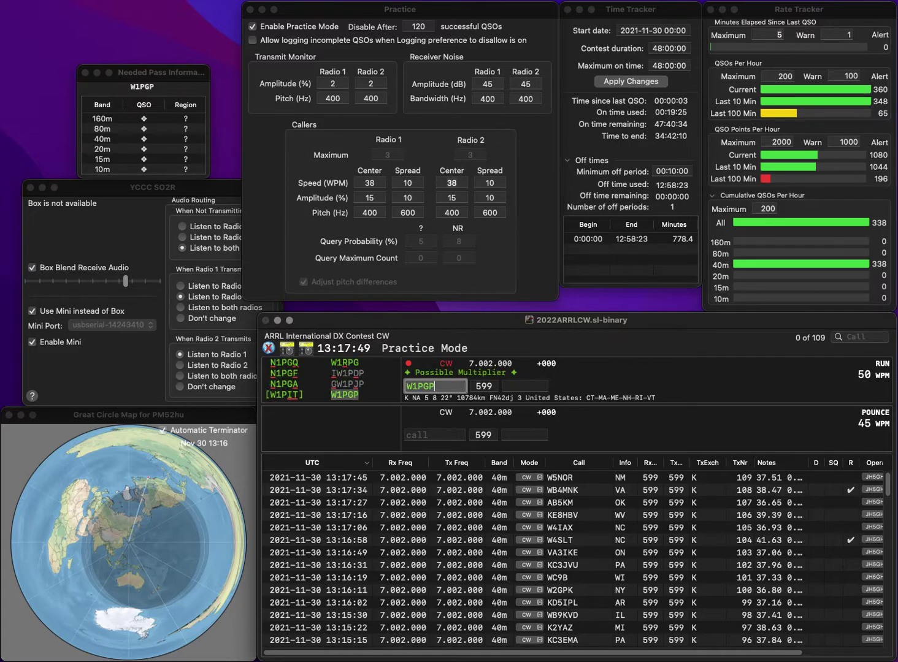
{"action": "key", "text": "space"}
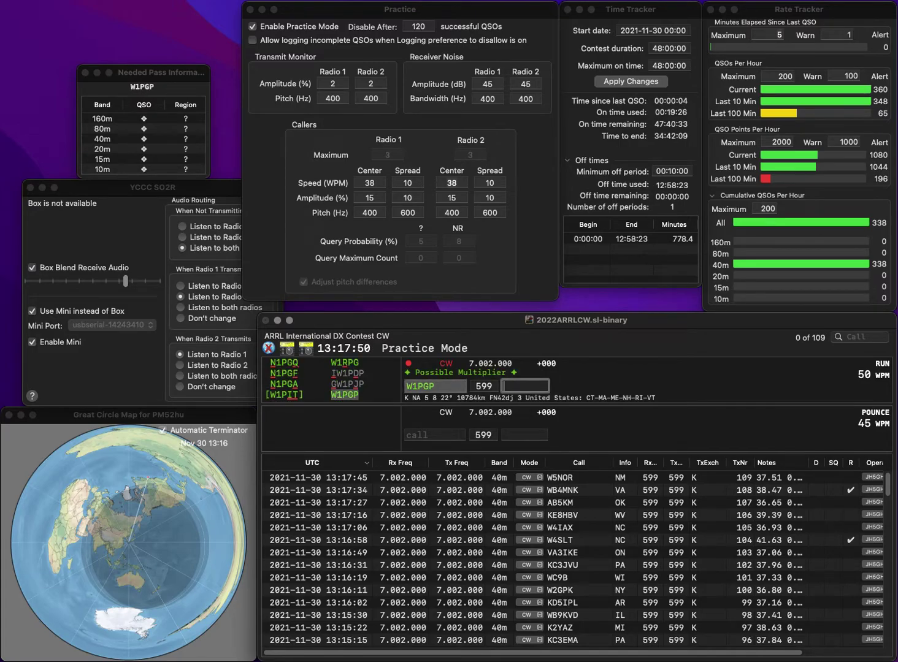
{"action": "type", "text": "CA"}
{"action": "key", "text": "Return"}
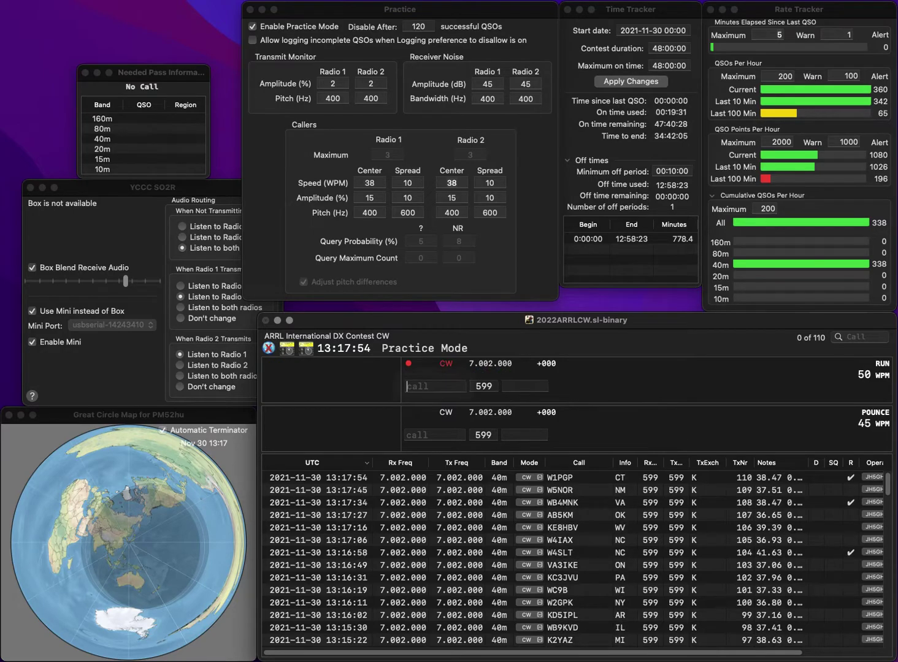
{"action": "type", "text": "K6"}
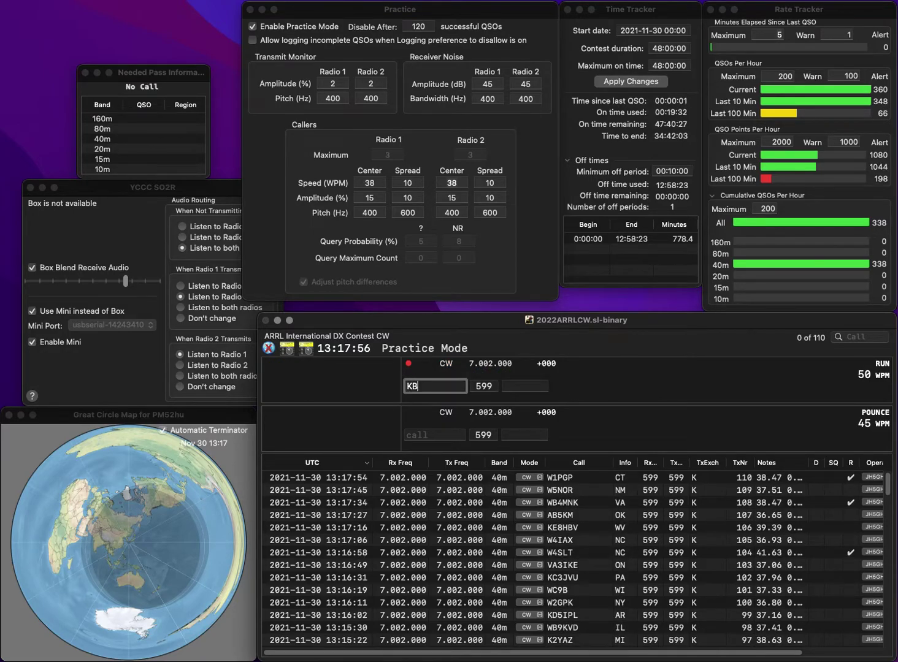
{"action": "type", "text": "KM"}
{"action": "key", "text": "space"}
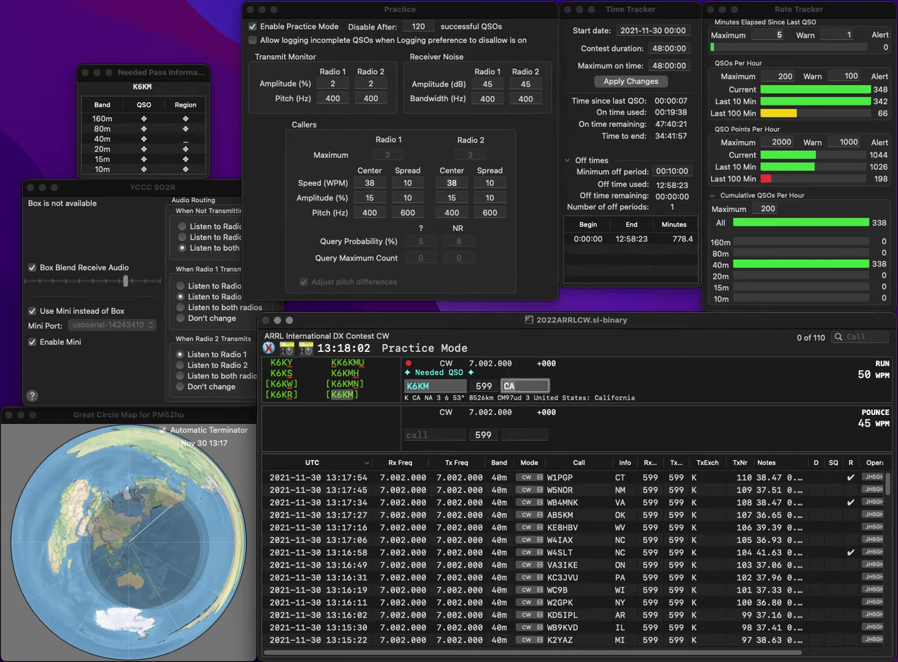
{"action": "key", "text": "Return"}
{"action": "type", "text": "N1UF"}
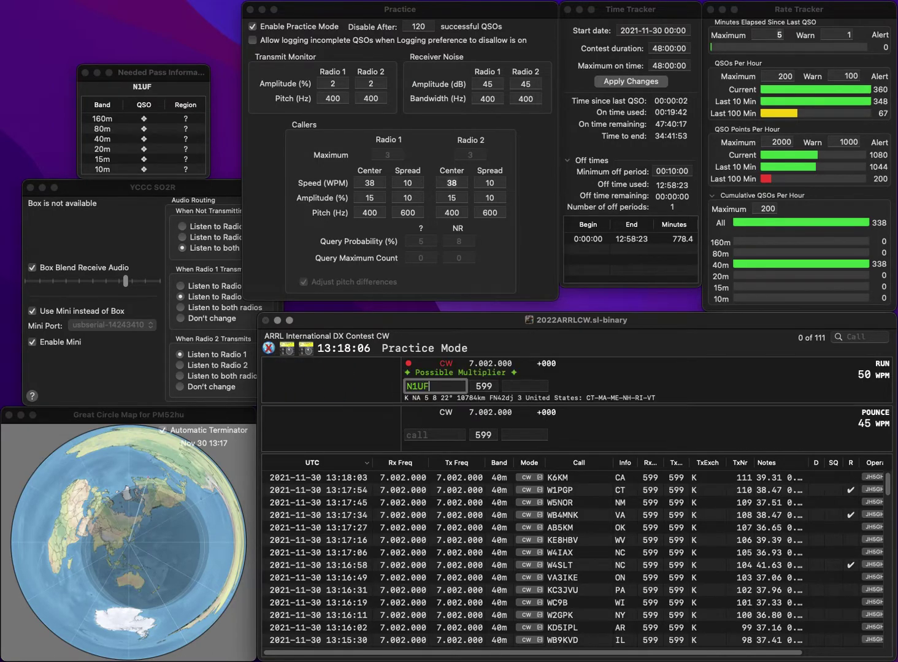
{"action": "type", "text": "O"}
{"action": "key", "text": "Return"}
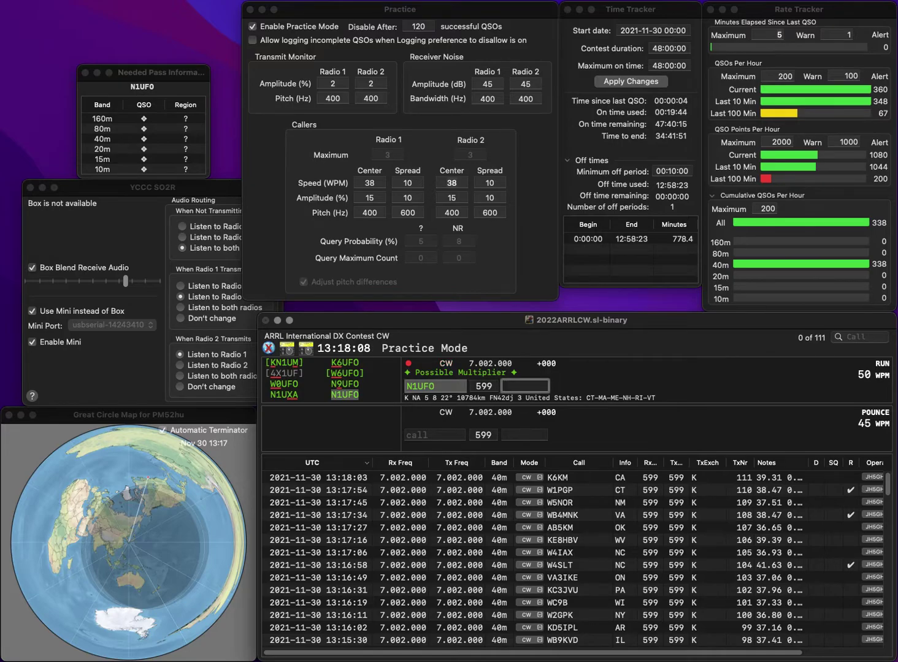
{"action": "type", "text": "NH"}
{"action": "key", "text": "Return"}
{"action": "type", "text": "WA2VNV"}
{"action": "key", "text": "Return"}
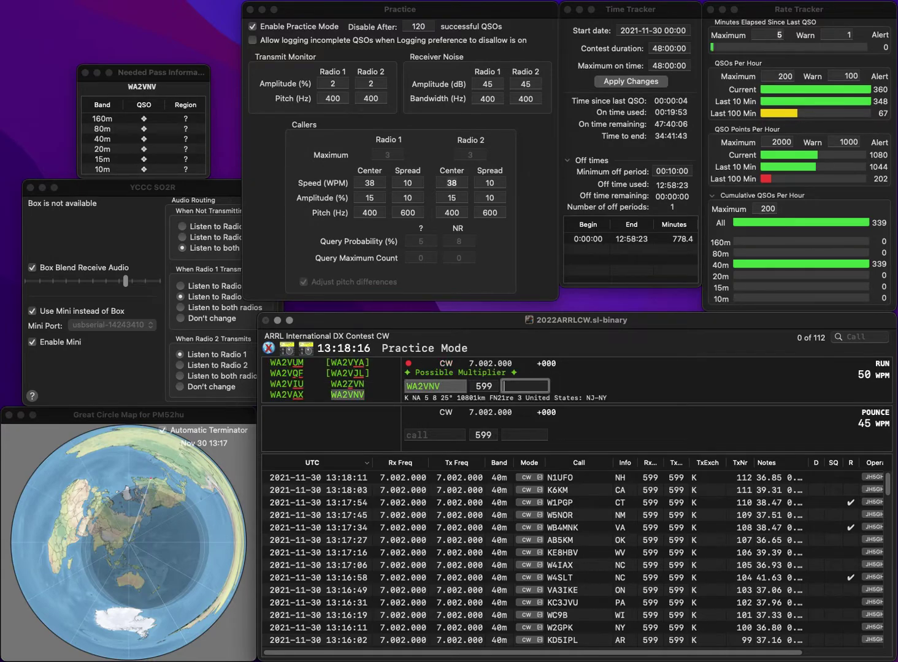
{"action": "type", "text": "NY"}
{"action": "key", "text": "Return"}
- Enter W7OHR as the caller's callsign for the next practice contact
{"action": "type", "text": "OW"}
{"action": "key", "text": "BackSpace"}
{"action": "key", "text": "BackSpace"}
{"action": "key", "text": "BackSpace"}
{"action": "type", "text": "WHR"}
{"action": "type", "text": "7OHR"}
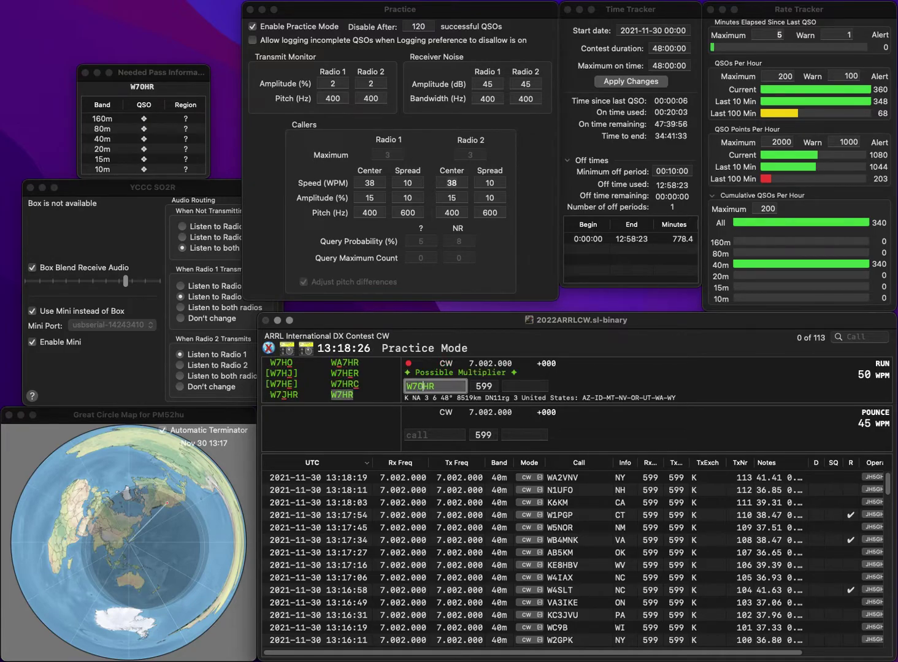
{"action": "type", "text": "O"}
{"action": "key", "text": "BackSpace"}
{"action": "type", "text": "J"}
{"action": "key", "text": "Return"}
{"action": "type", "text": "UT"}
{"action": "key", "text": "Return"}
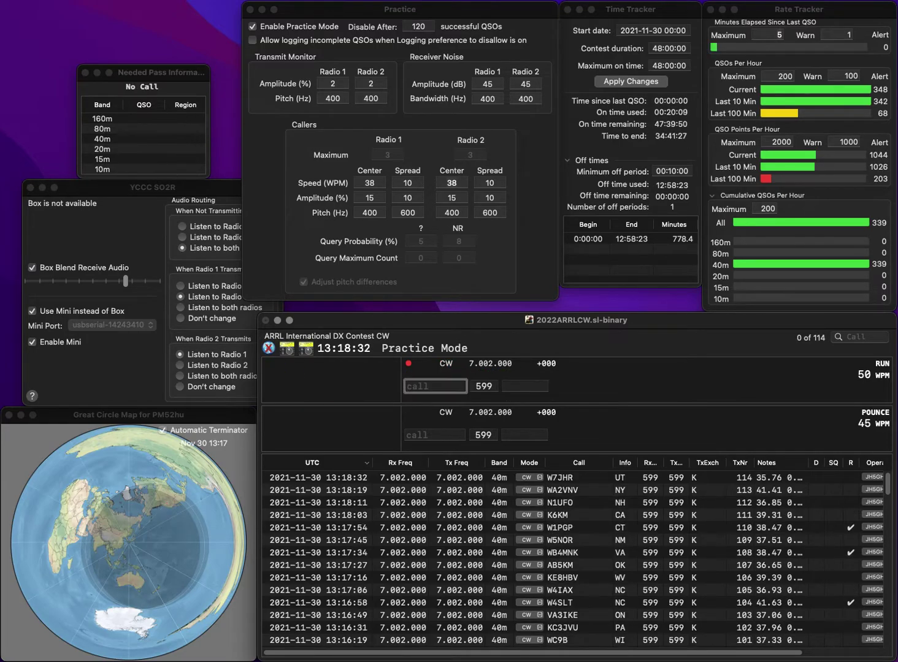
{"action": "type", "text": "K0PJ"}
{"action": "key", "text": "space"}
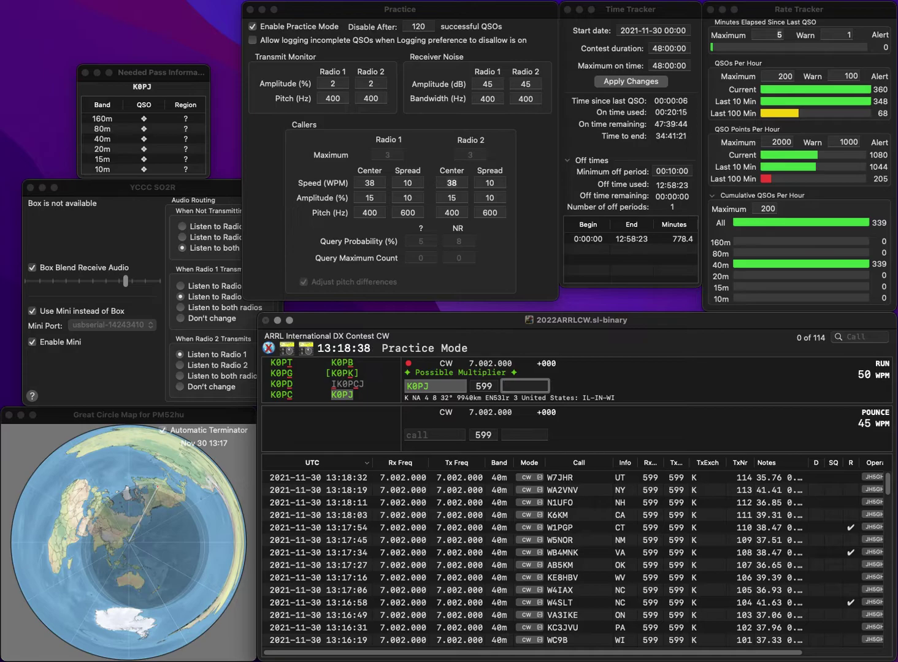
{"action": "type", "text": "WI"}
{"action": "key", "text": "Return"}
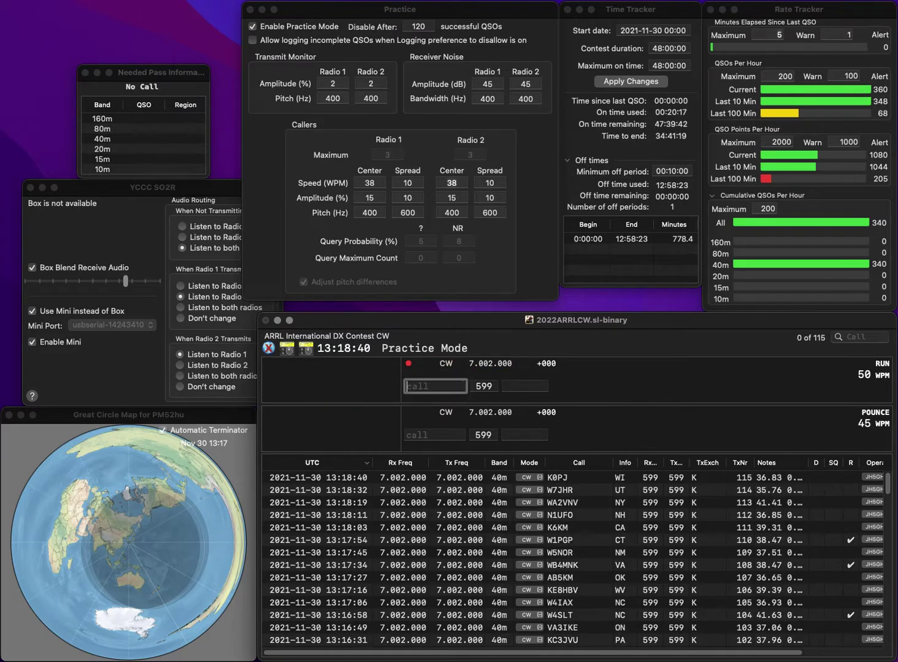
{"action": "type", "text": "NO4F"}
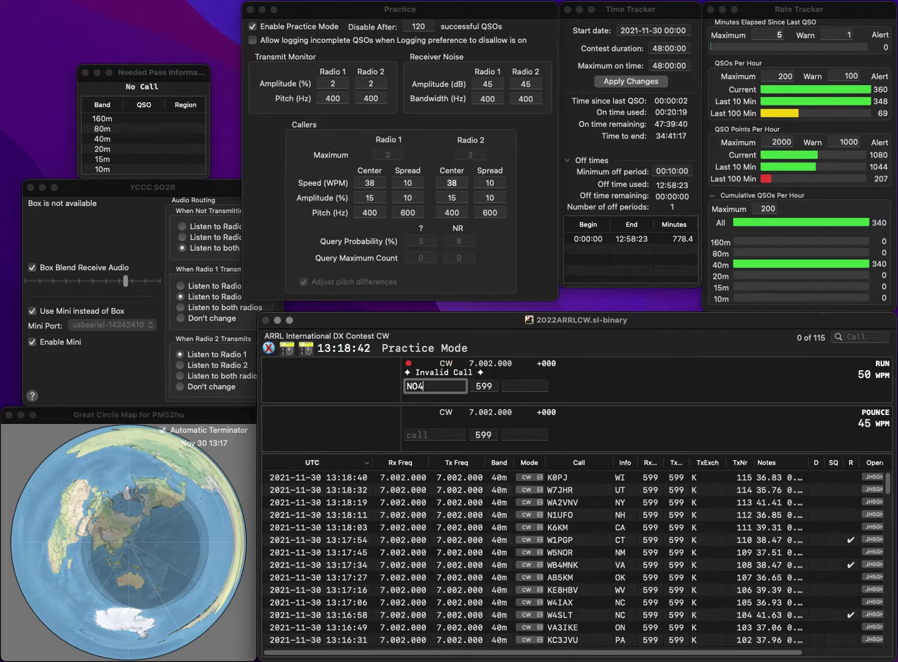
{"action": "left_click", "coordinate": [417, 385]}
{"action": "key", "text": "Delete"}
{"action": "type", "text": "5F"}
{"action": "key", "text": "Tab"}
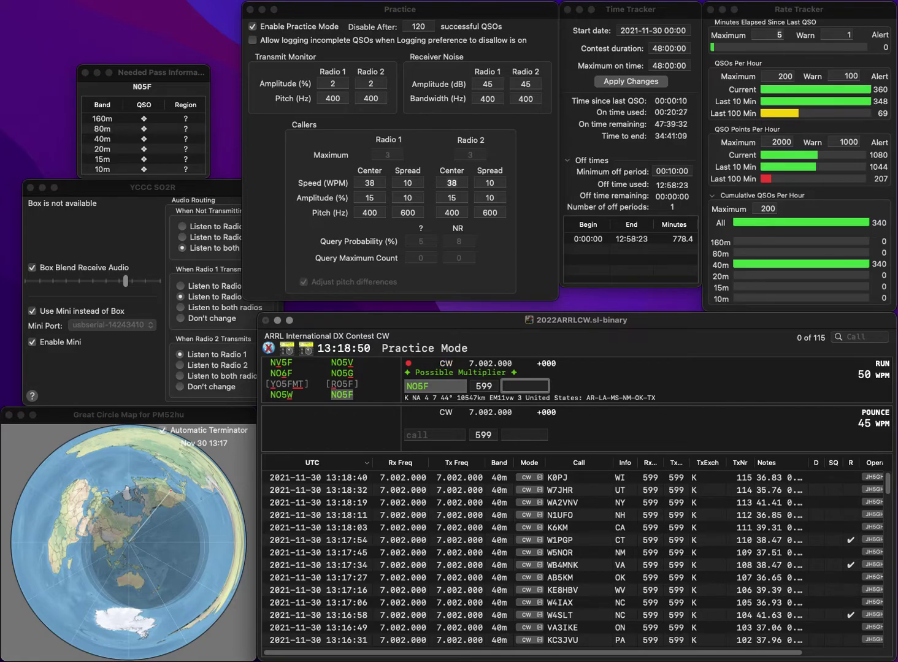
{"action": "type", "text": "NM"}
{"action": "key", "text": "Return"}
- Log the practice contact with callsign VE3KV and received exchange ON
{"action": "type", "text": "VE3K"}
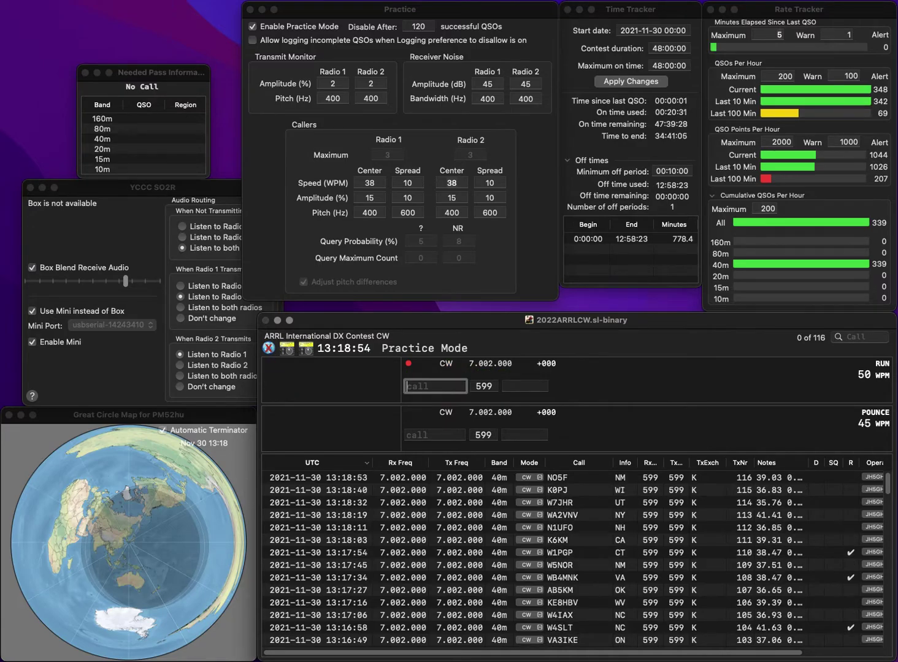
{"action": "type", "text": "V"}
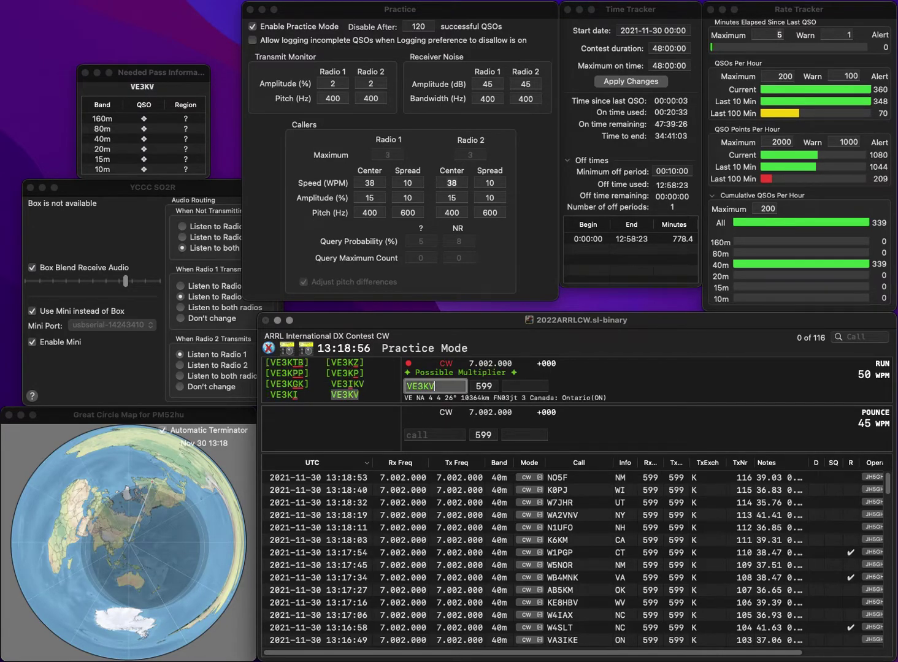
{"action": "key", "text": "Tab"}
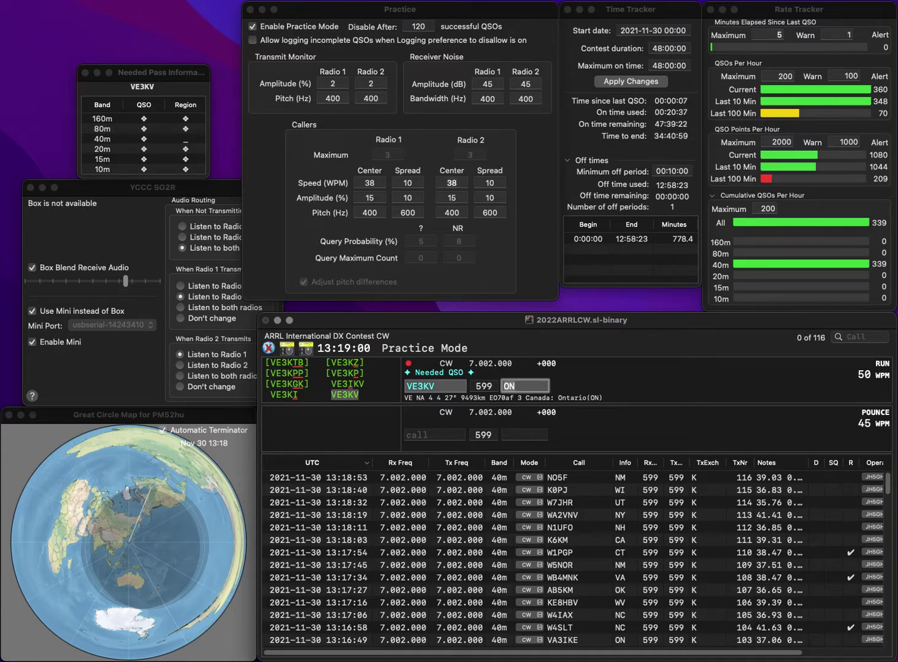
{"action": "key", "text": "Return"}
{"action": "type", "text": "KD3"}
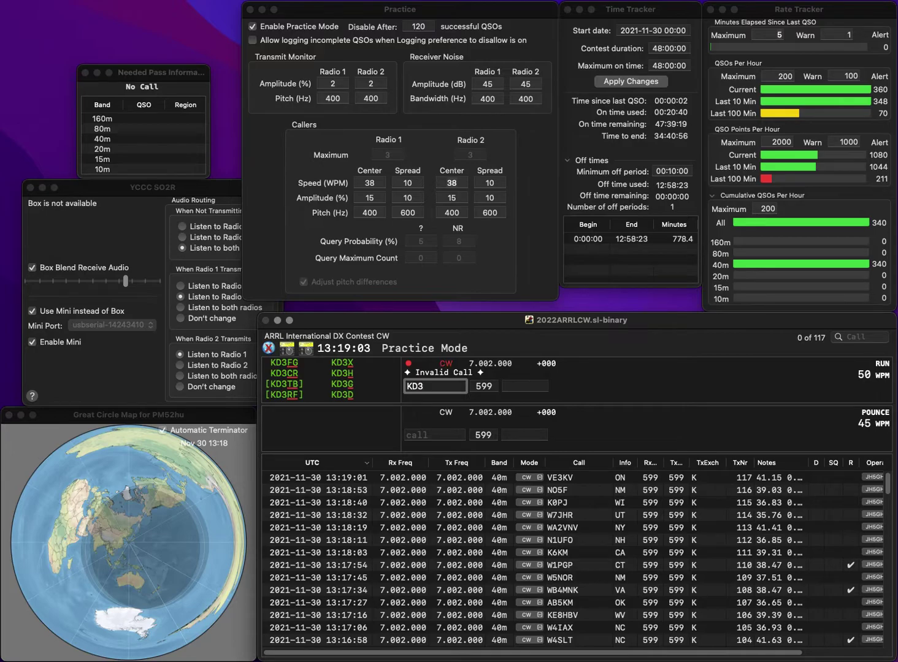
{"action": "key", "text": "BackSpace"}
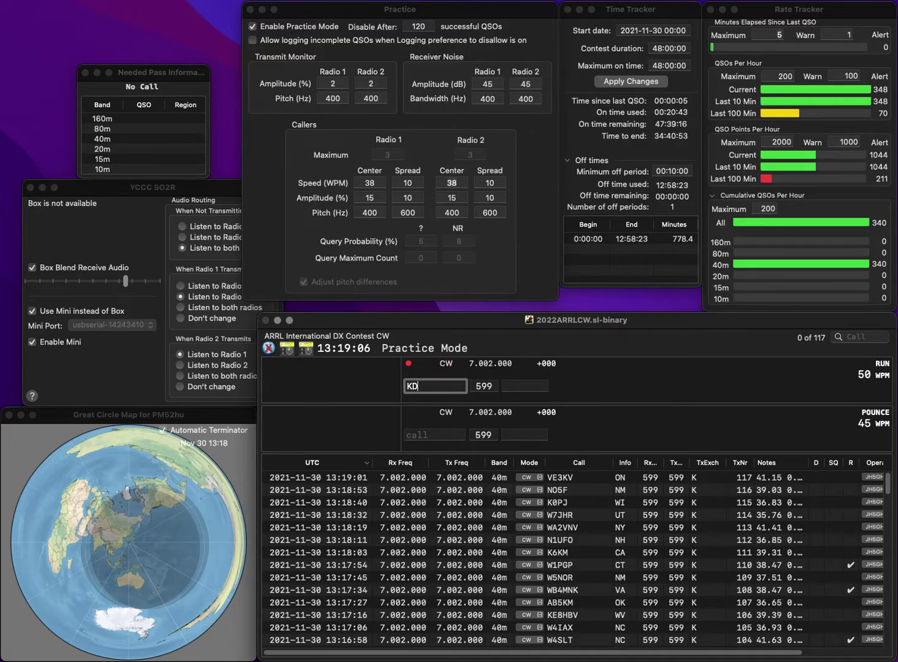
{"action": "type", "text": "4GH"}
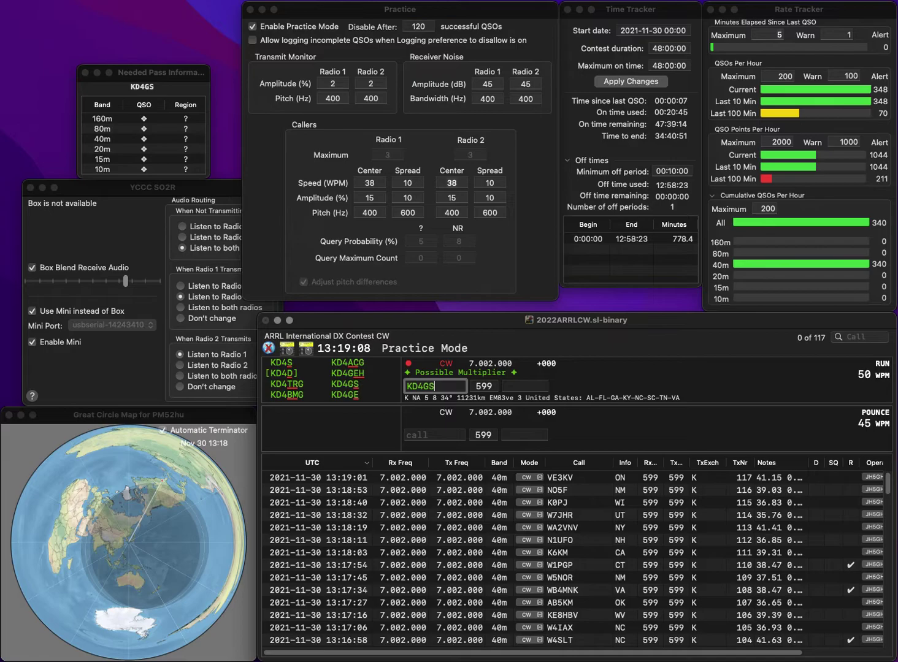
{"action": "key", "text": "BackSpace"}
{"action": "type", "text": "S"}
{"action": "key", "text": "Tab"}
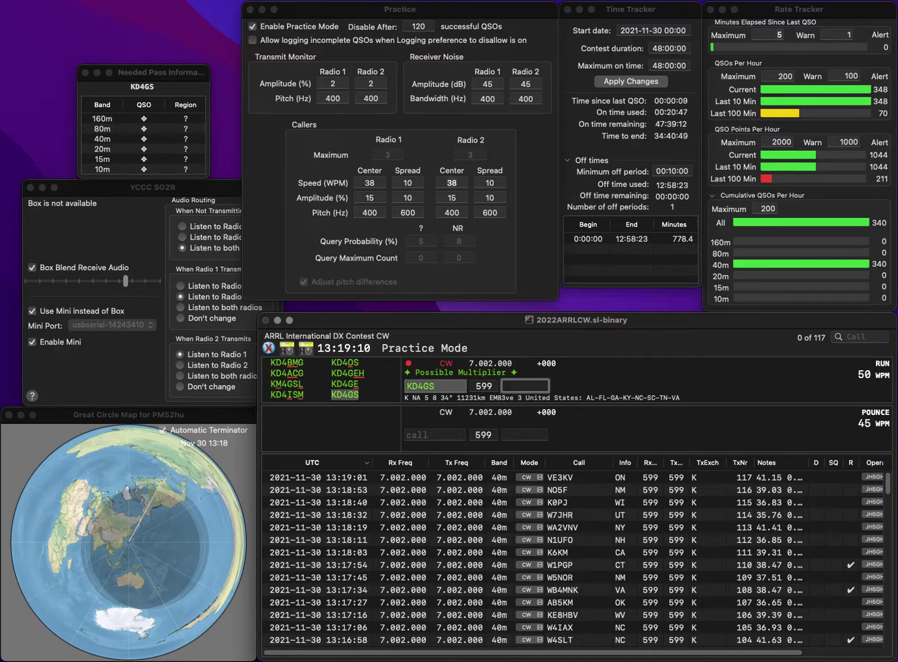
{"action": "type", "text": "TN"}
{"action": "key", "text": "Return"}
{"action": "type", "text": "KD5TX"}
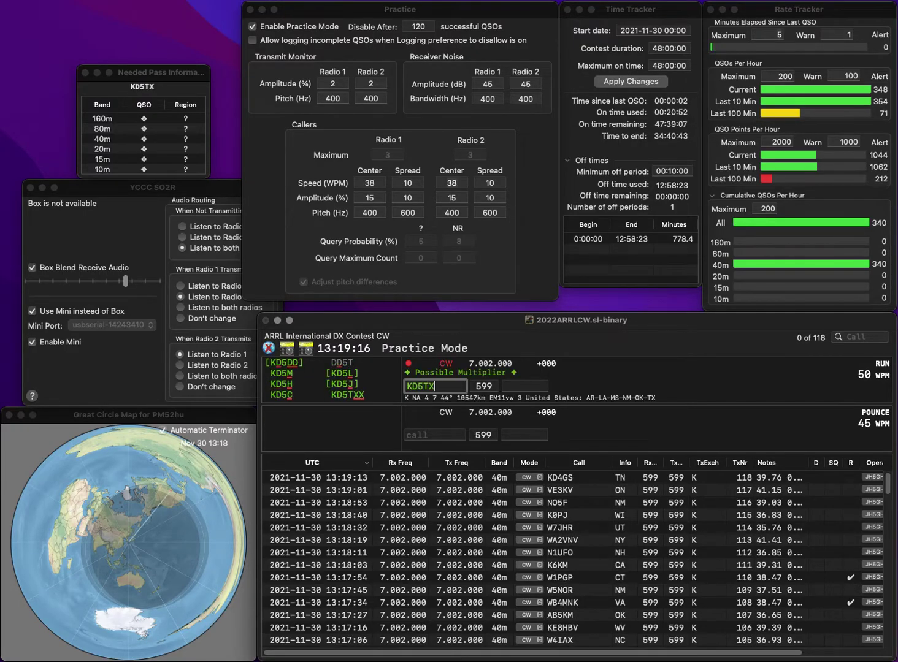
{"action": "type", "text": "X"}
{"action": "key", "text": "space"}
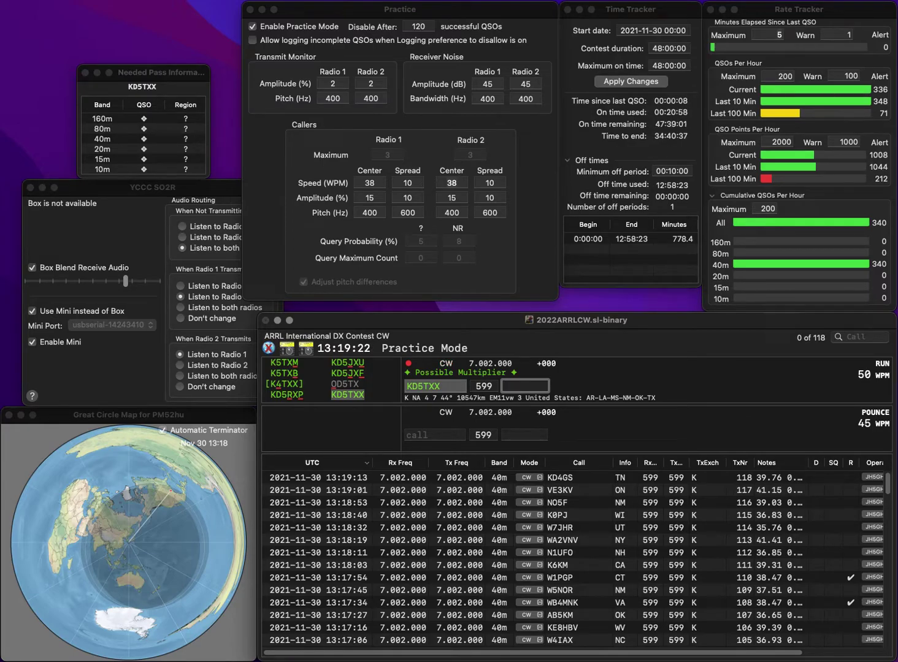
{"action": "type", "text": "MS"}
{"action": "key", "text": "Return"}
- Log the practice contact with callsign K9BGL and received exchange IL
{"action": "type", "text": "K9BGL"}
{"action": "key", "text": "space"}
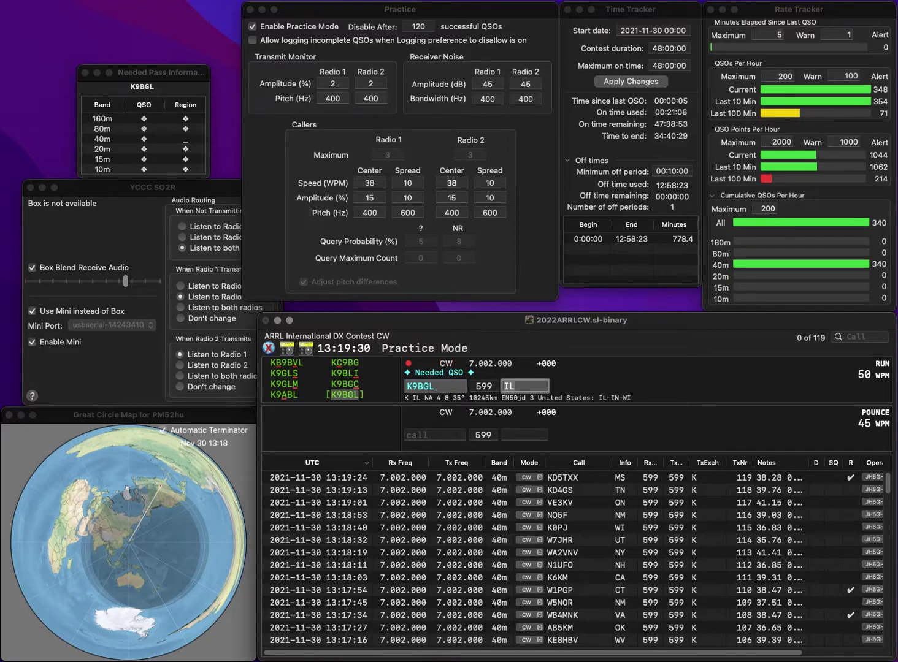
{"action": "key", "text": "Return"}
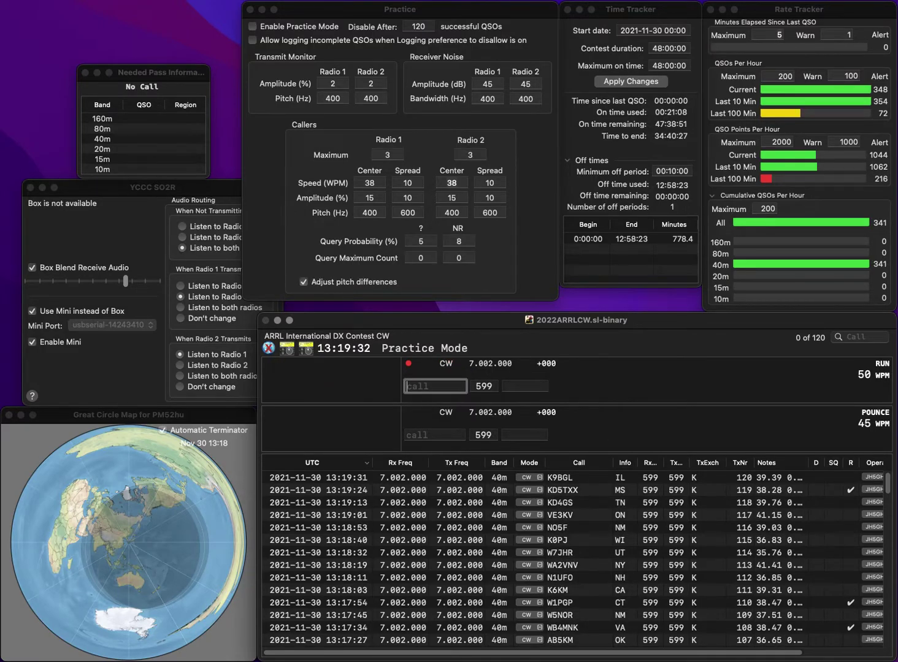